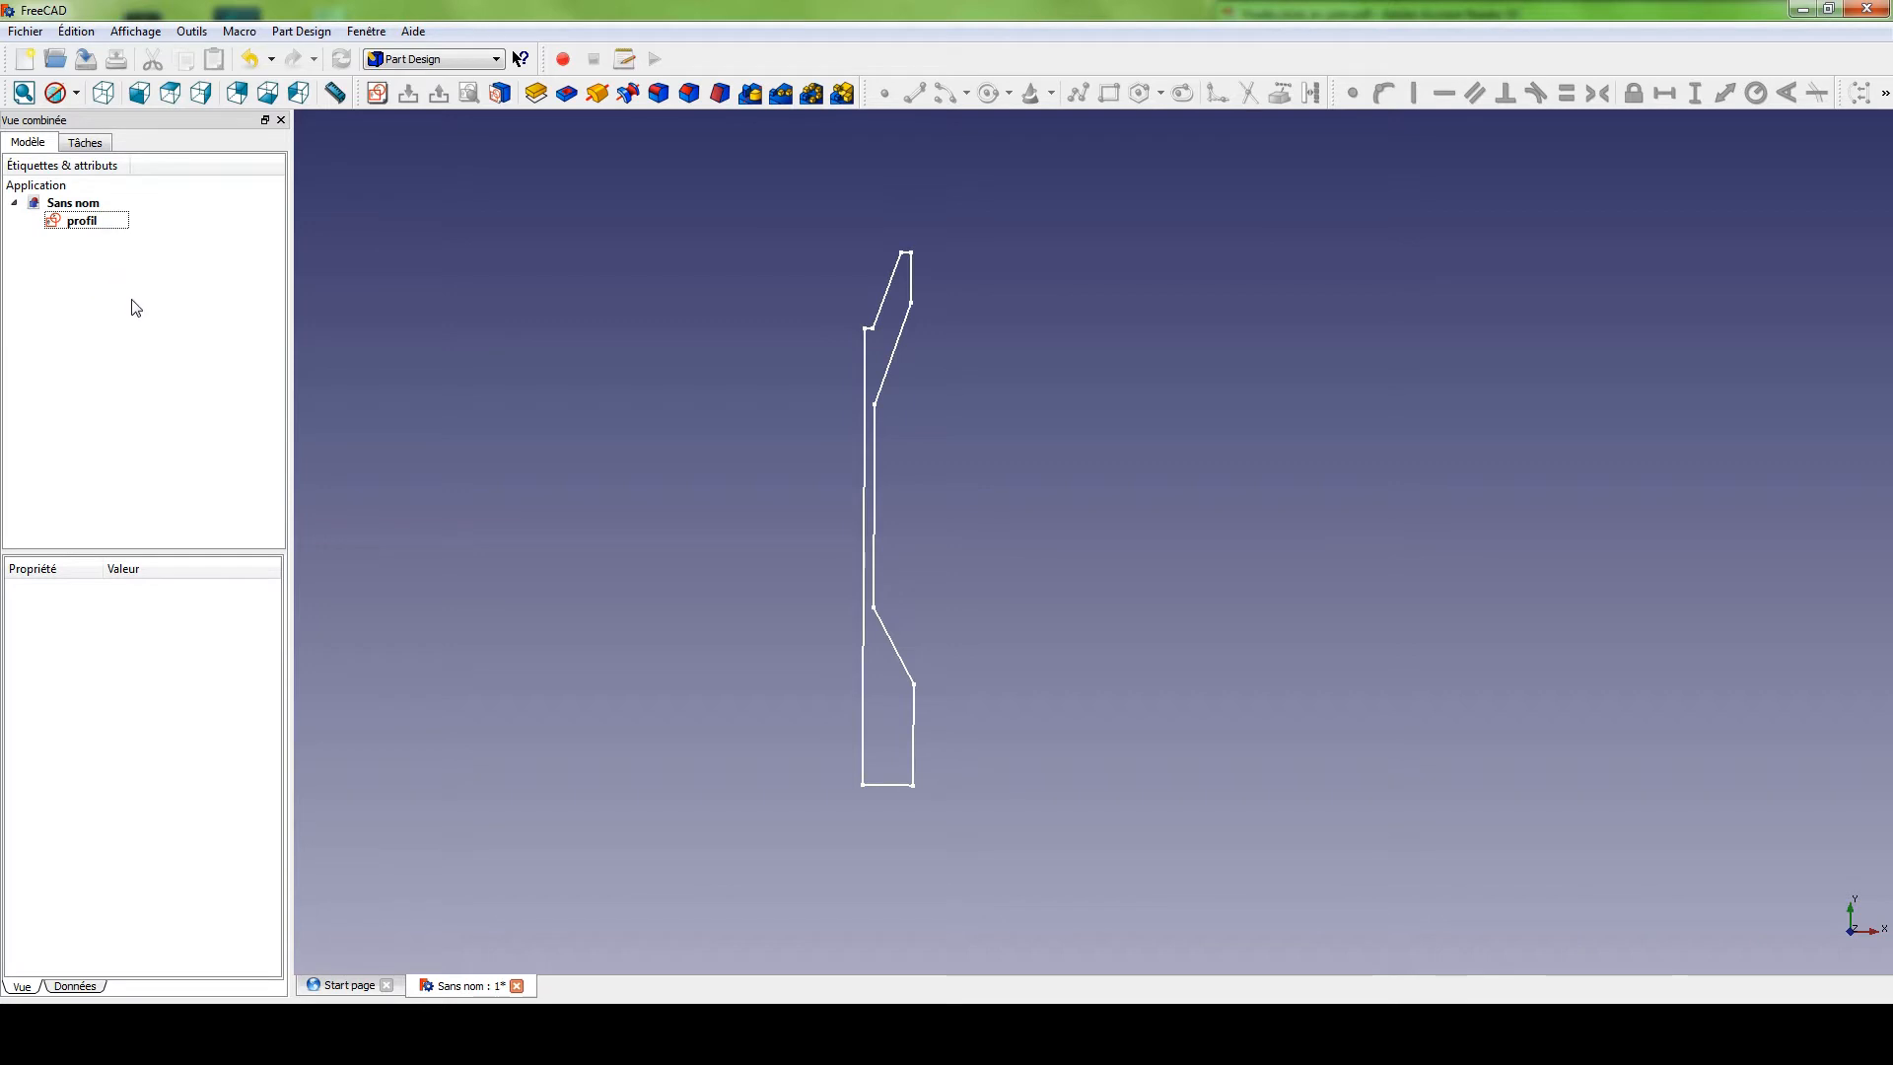
Revolve the profil sketch 360° around the horizontal sketch axis.
{"action": "left_click", "coordinate": [95, 224]}
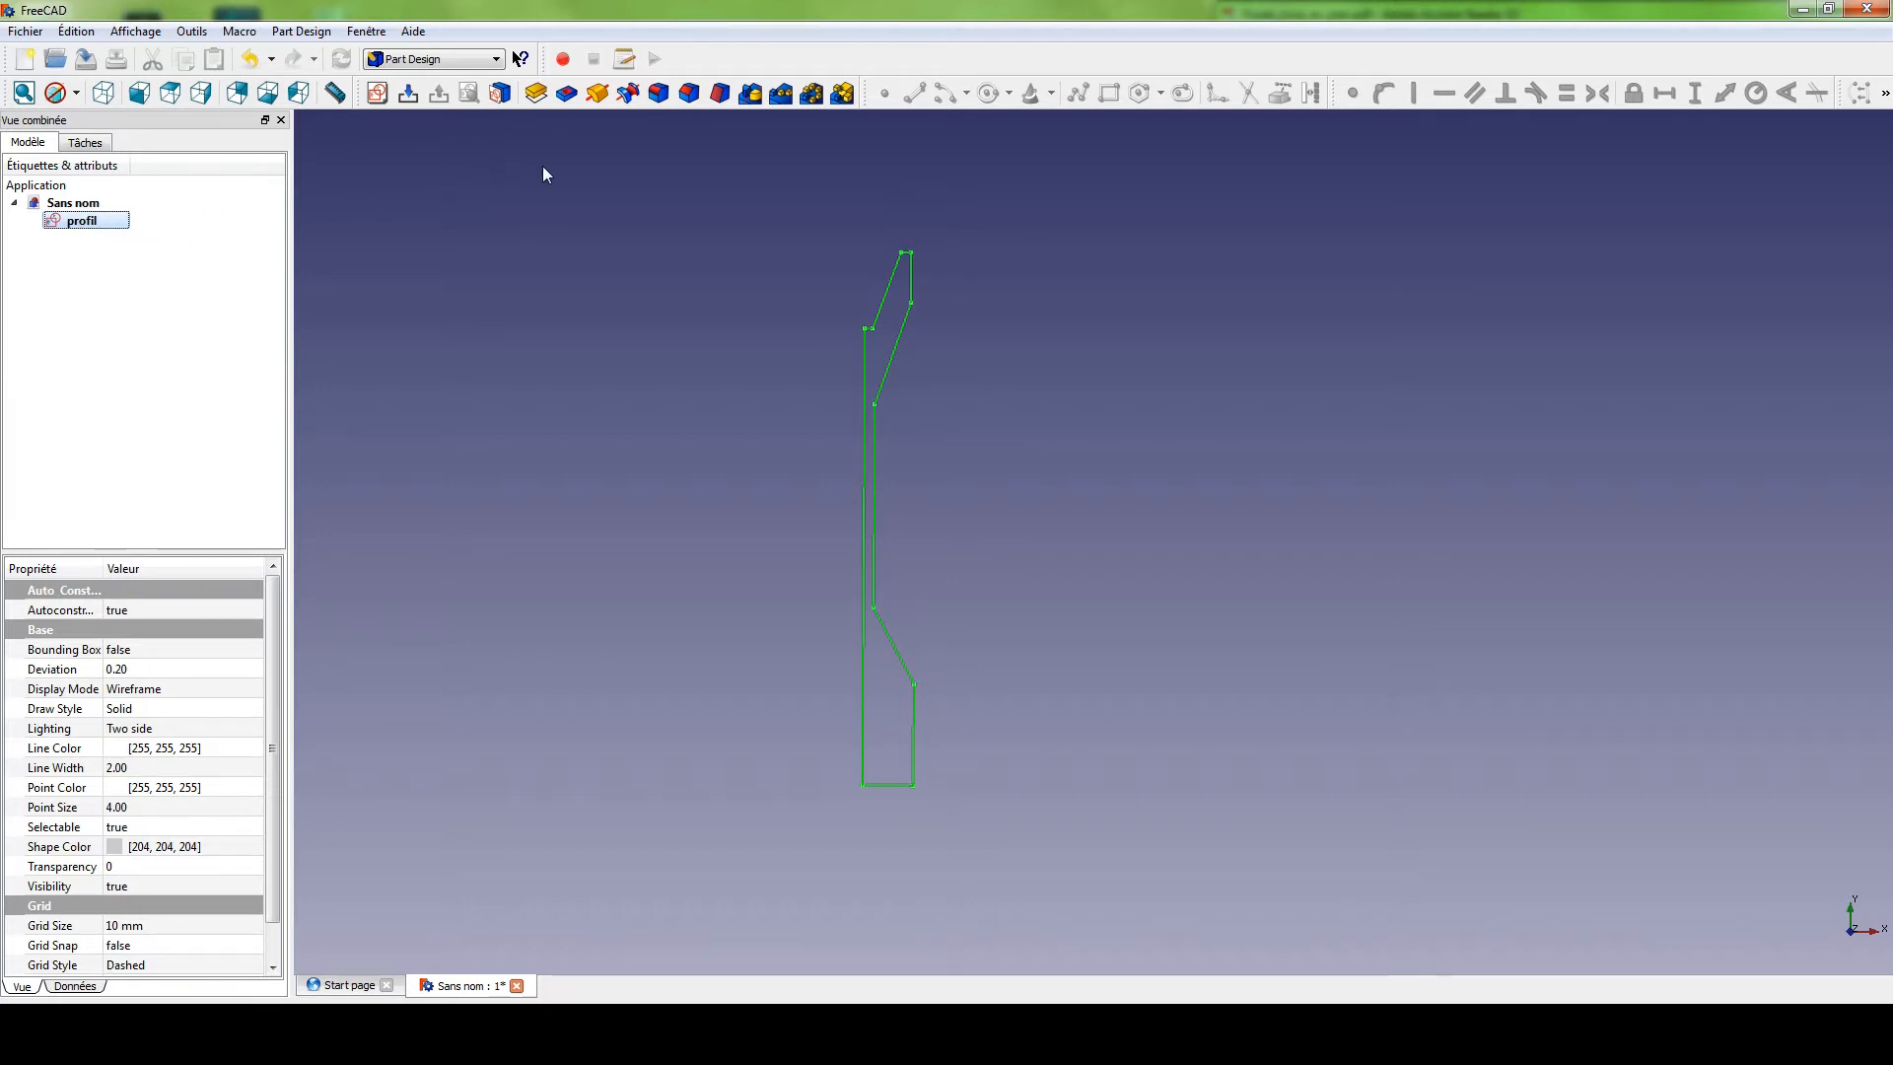
{"action": "left_click", "coordinate": [598, 94]}
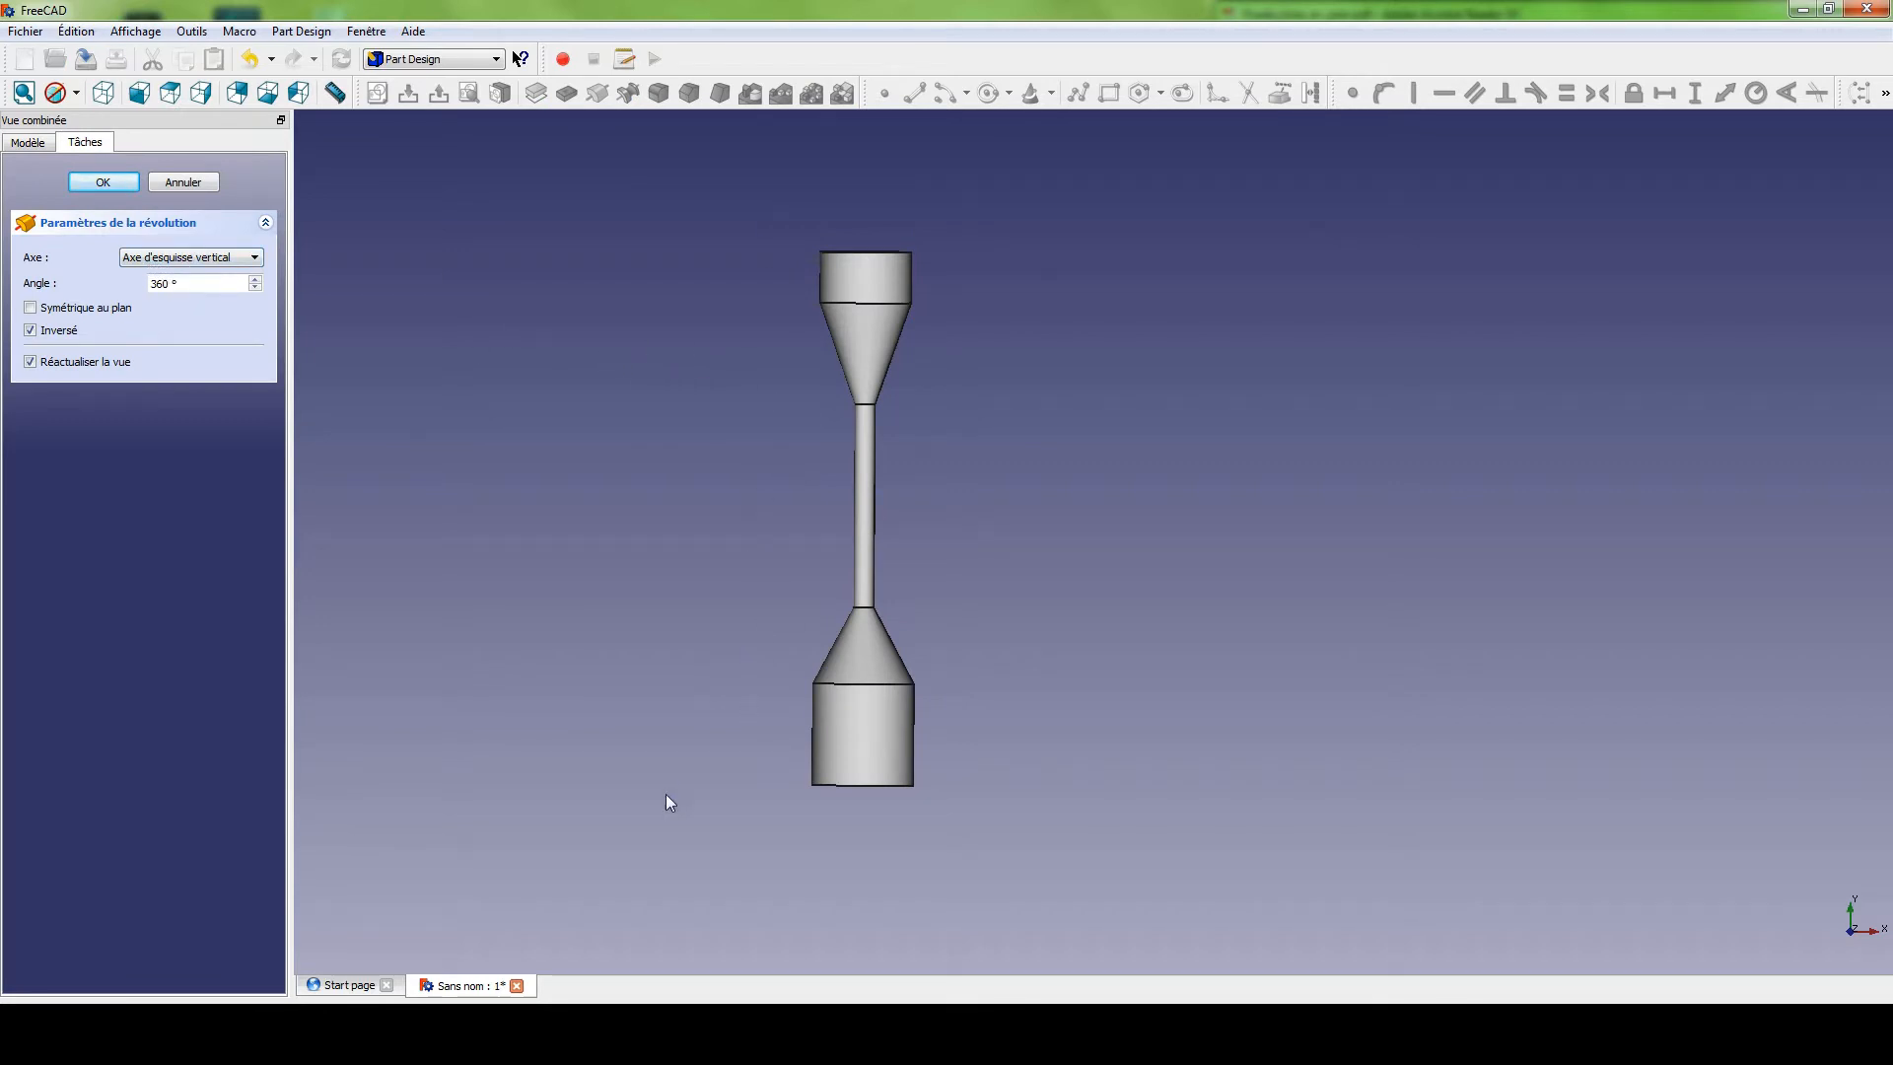
{"action": "left_click", "coordinate": [211, 259]}
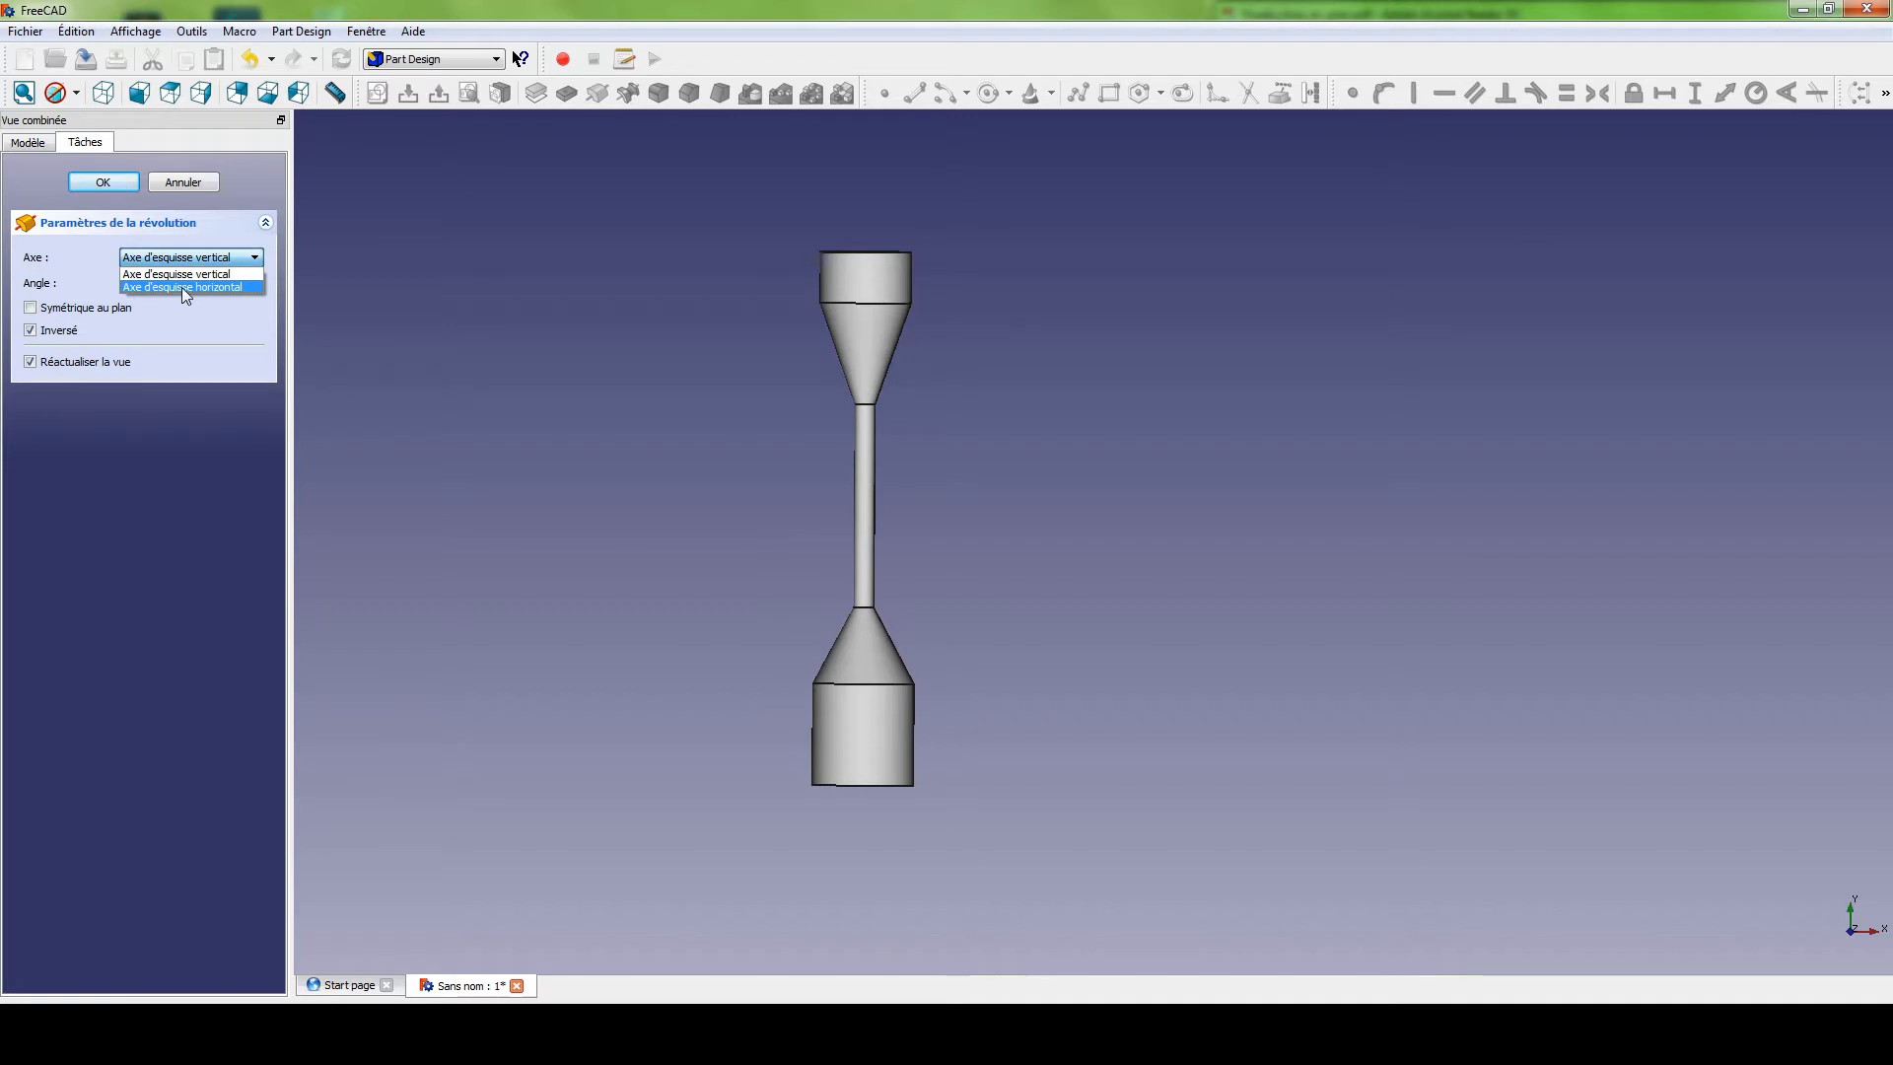
{"action": "left_click", "coordinate": [183, 289]}
{"action": "mouse_move", "coordinate": [760, 575]}
{"action": "middle_mouse_down"}
{"action": "mouse_move", "coordinate": [773, 365]}
{"action": "mouse_move", "coordinate": [874, 558]}
{"action": "mouse_move", "coordinate": [1090, 588]}
{"action": "mouse_move", "coordinate": [642, 592]}
{"action": "mouse_move", "coordinate": [1033, 570]}
{"action": "mouse_move", "coordinate": [592, 562]}
{"action": "mouse_move", "coordinate": [1002, 571]}
{"action": "mouse_move", "coordinate": [794, 570]}
{"action": "mouse_move", "coordinate": [921, 601]}
{"action": "mouse_move", "coordinate": [891, 507]}
{"action": "mouse_move", "coordinate": [799, 491]}
{"action": "mouse_move", "coordinate": [964, 545]}
{"action": "mouse_move", "coordinate": [913, 562]}
{"action": "mouse_move", "coordinate": [878, 440]}
{"action": "mouse_move", "coordinate": [710, 565]}
{"action": "mouse_move", "coordinate": [888, 631]}
{"action": "mouse_move", "coordinate": [921, 507]}
{"action": "mouse_move", "coordinate": [868, 444]}
{"action": "middle_mouse_up"}
{"action": "left_click", "coordinate": [119, 182]}
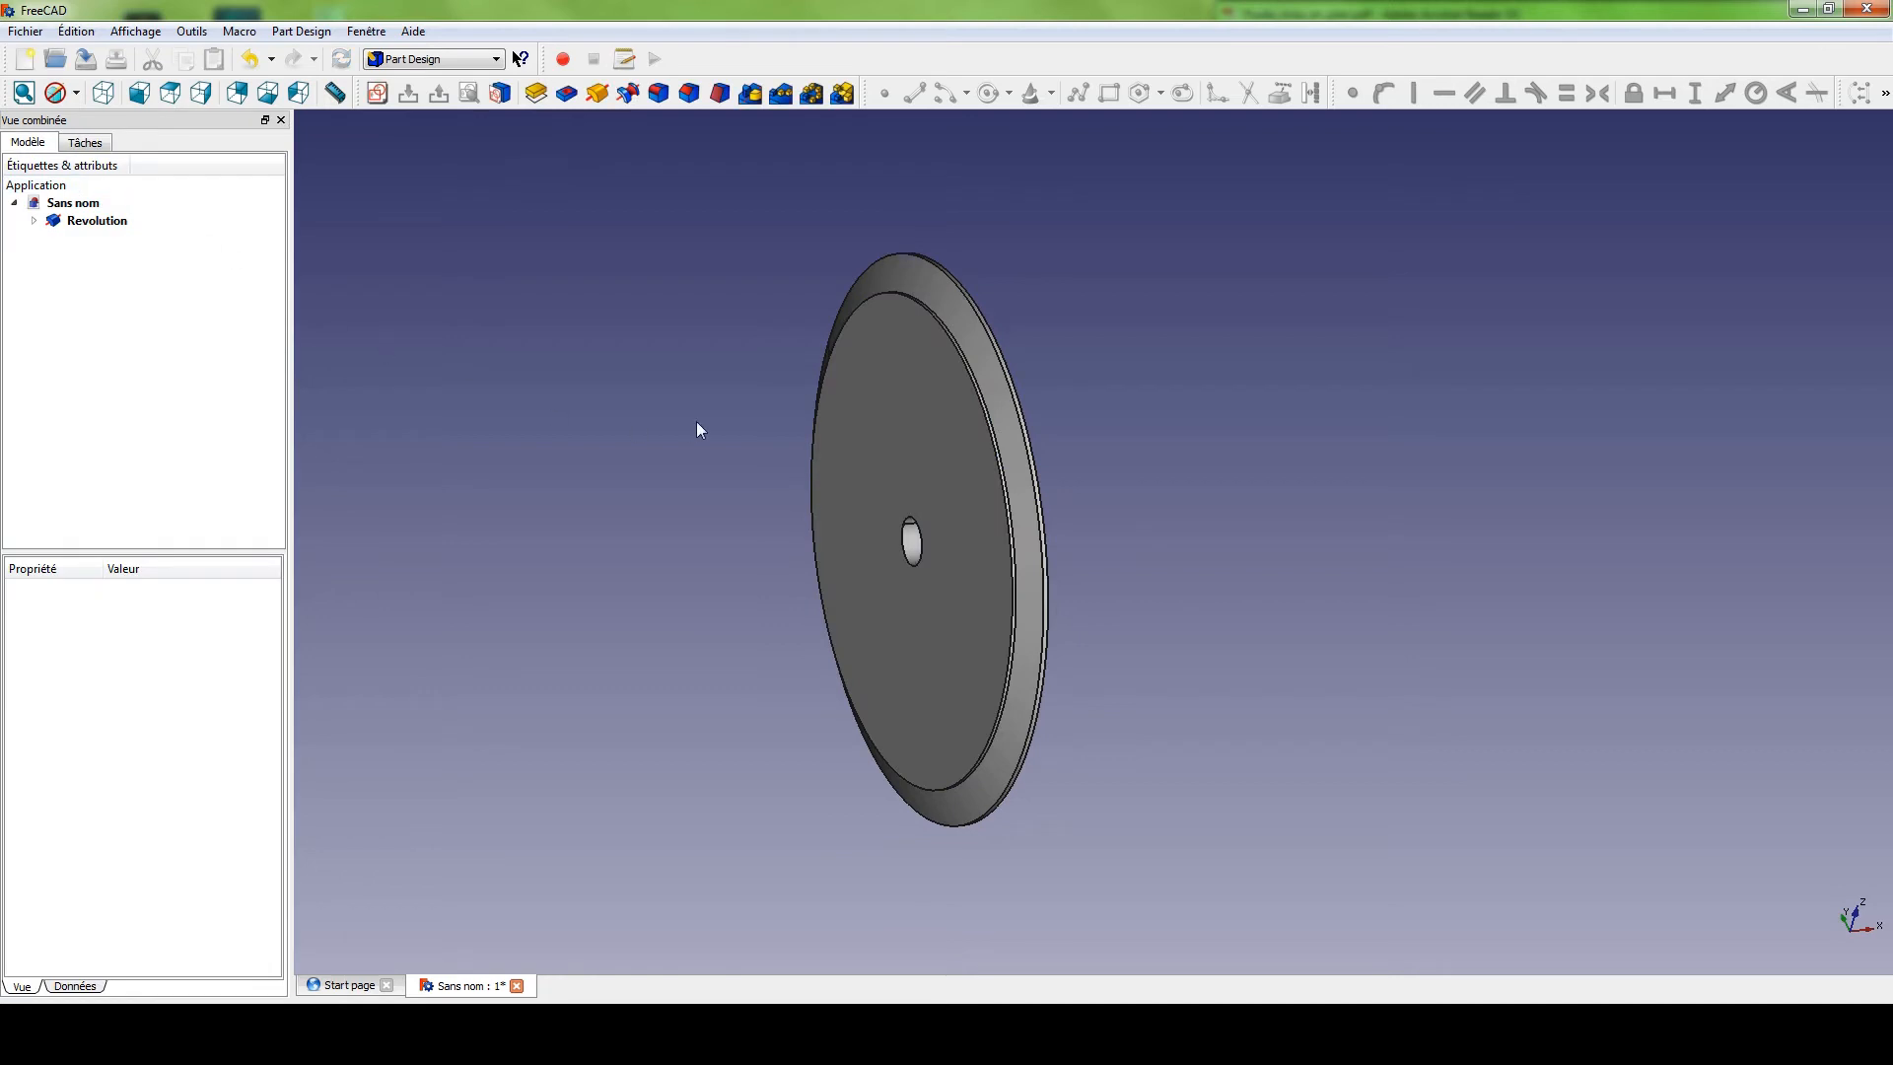
Mirror the revolved half-pulley about the vertical sketch axis to complete the pulley body.
{"action": "middle_click_drag", "start_coordinate": [1026, 480], "coordinate": [1150, 583]}
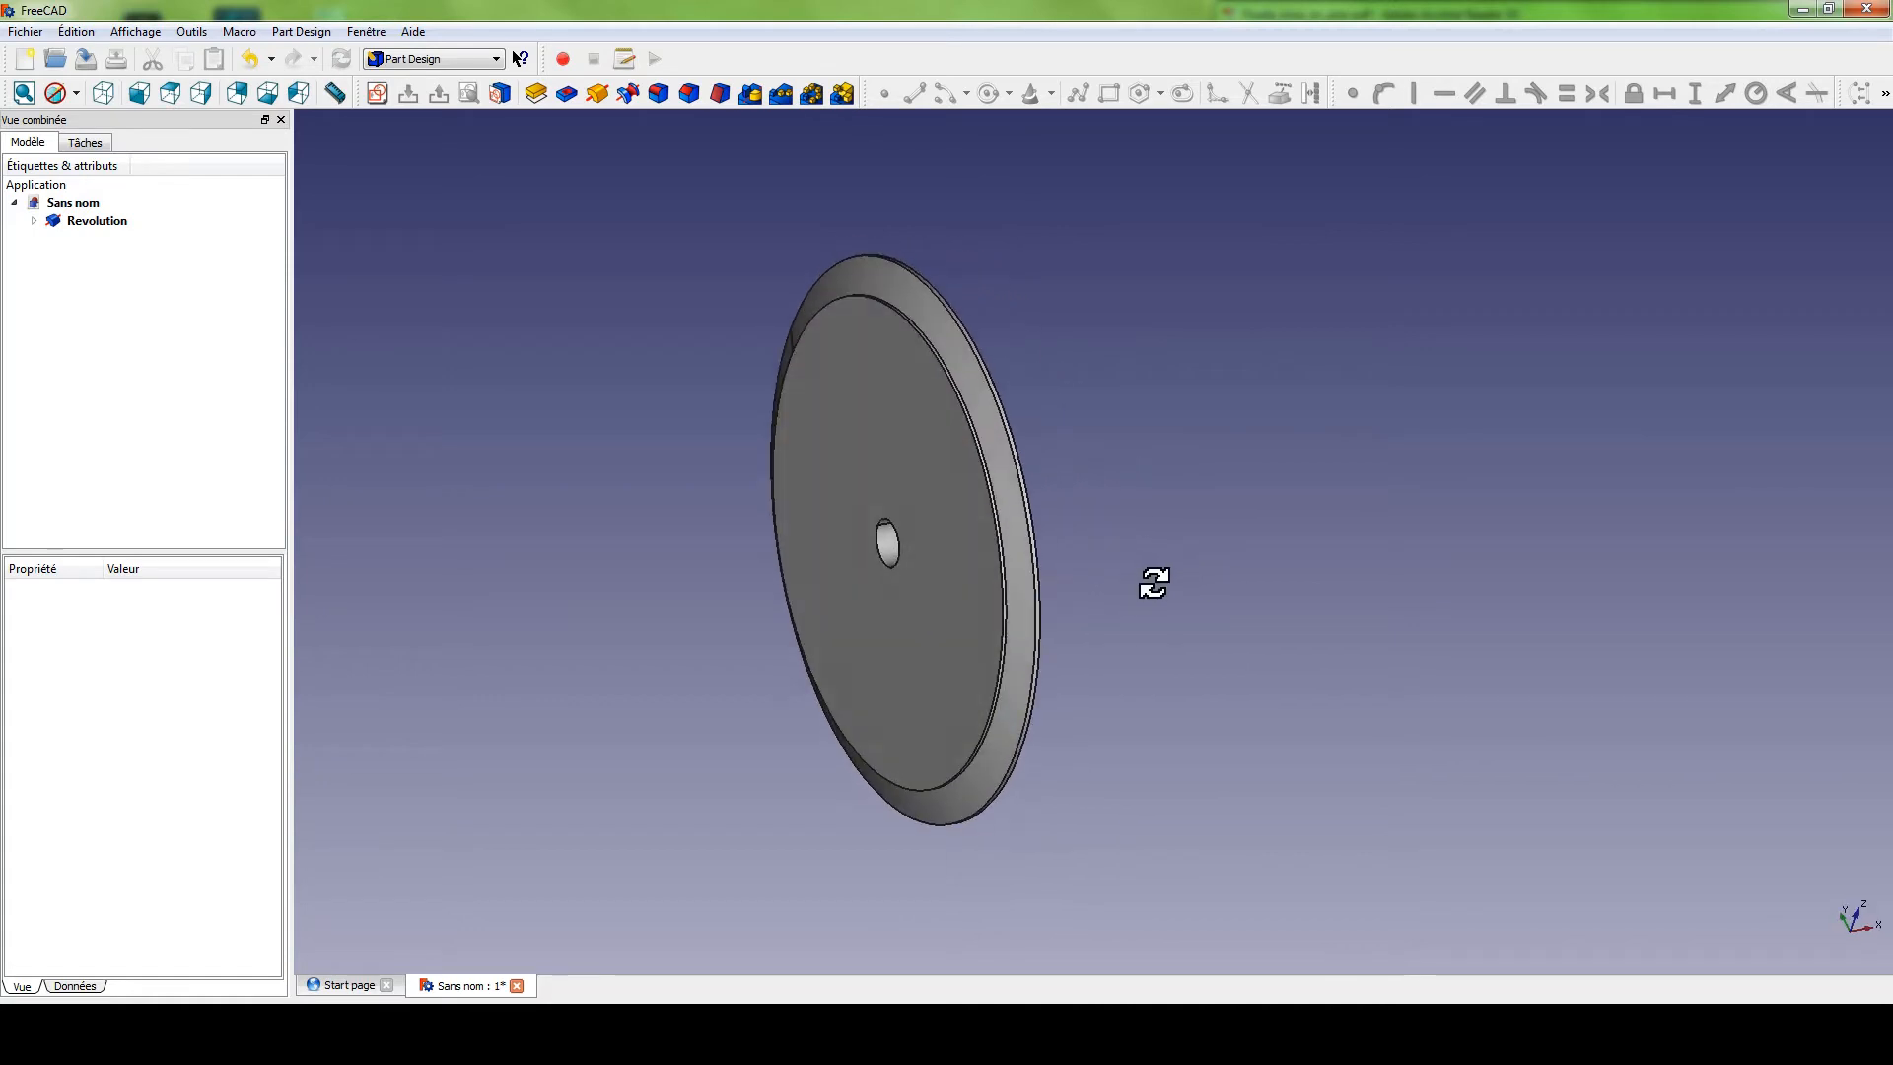
{"action": "left_click", "coordinate": [88, 221]}
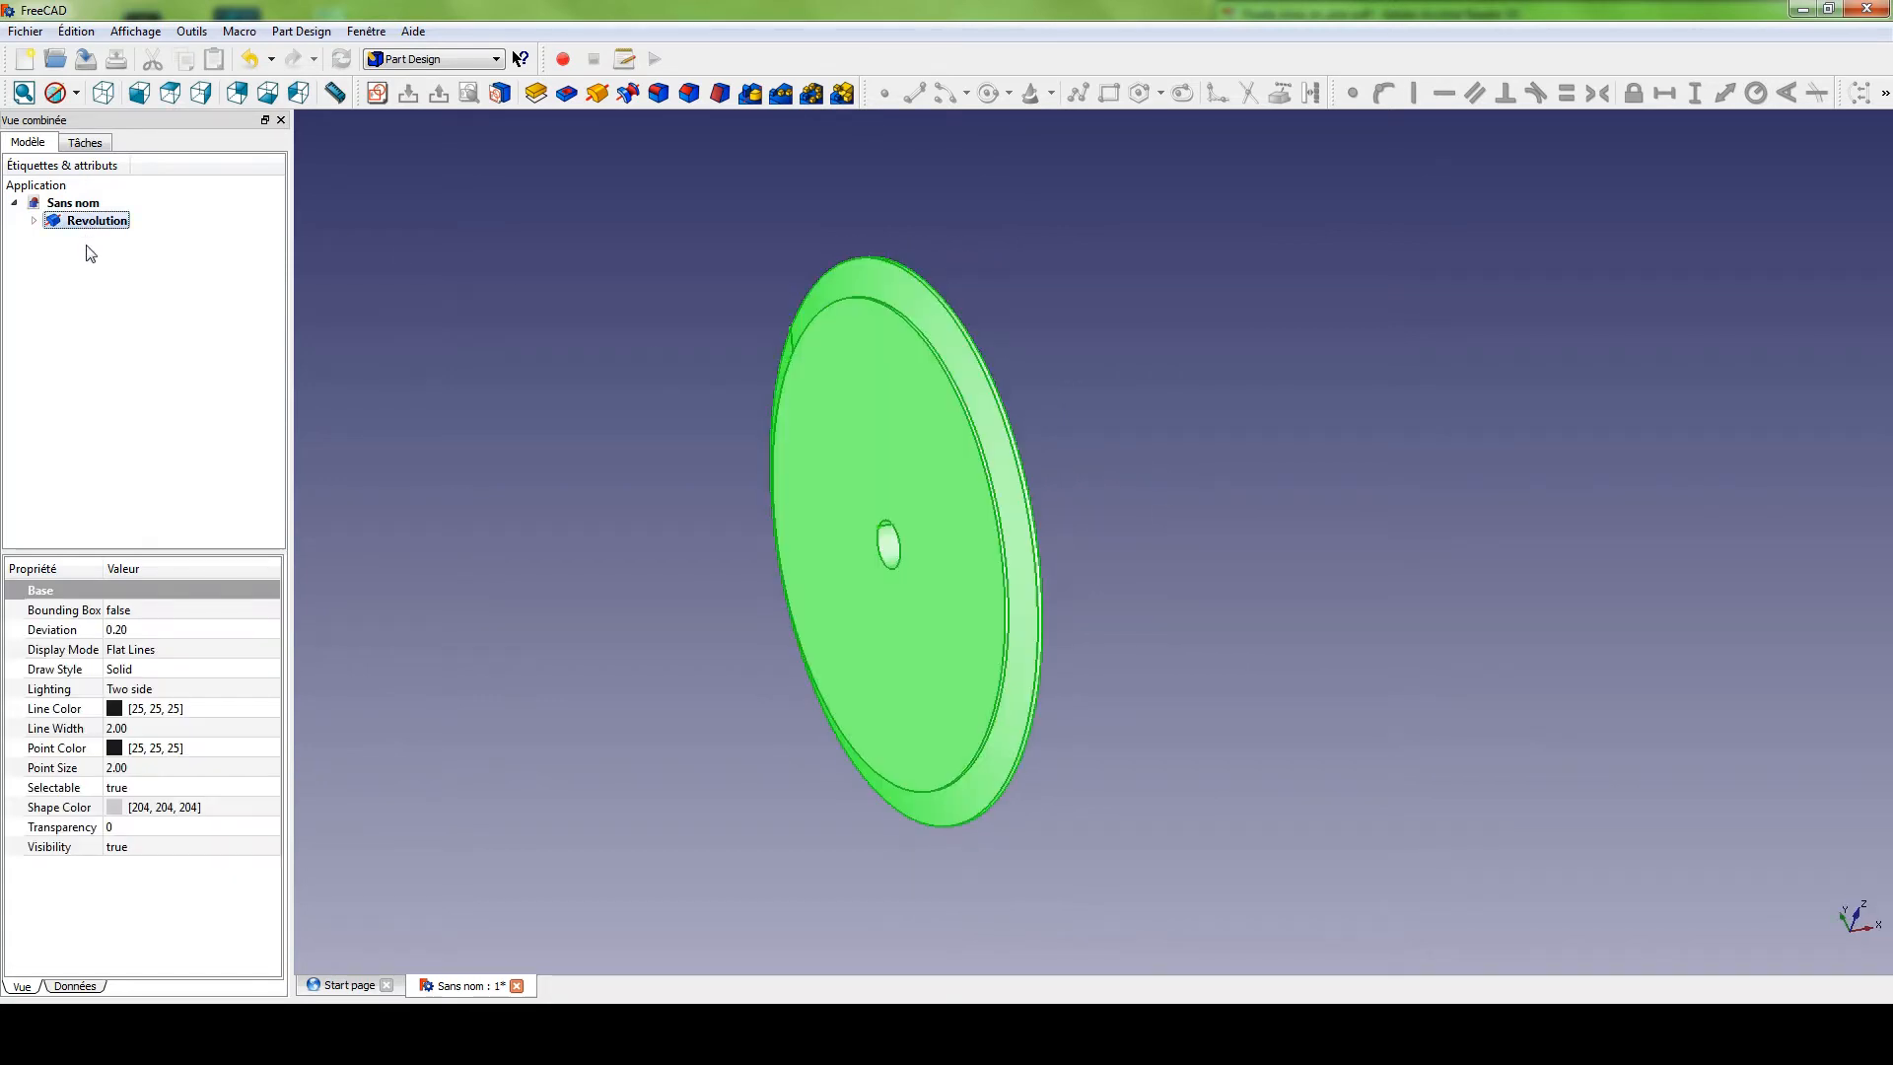
{"action": "left_click", "coordinate": [753, 97]}
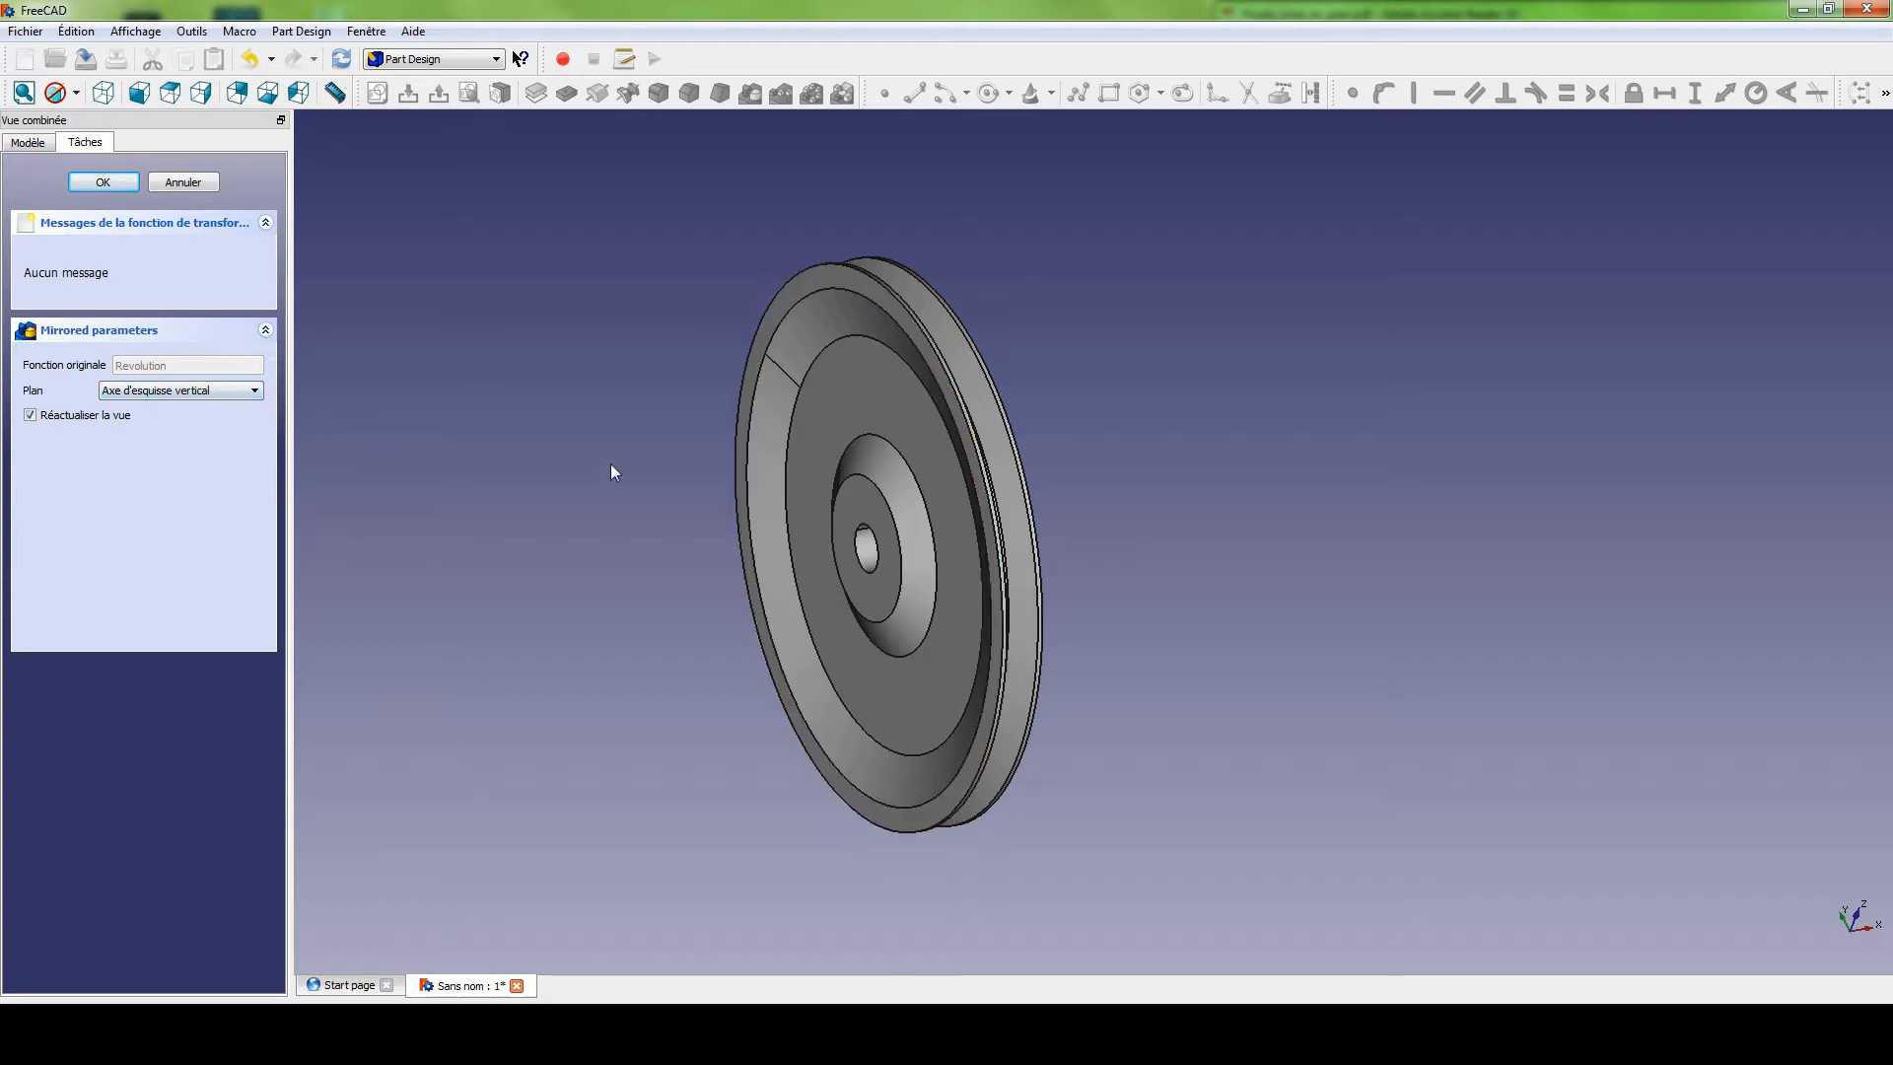
{"action": "middle_click_drag", "start_coordinate": [828, 448], "coordinate": [784, 426]}
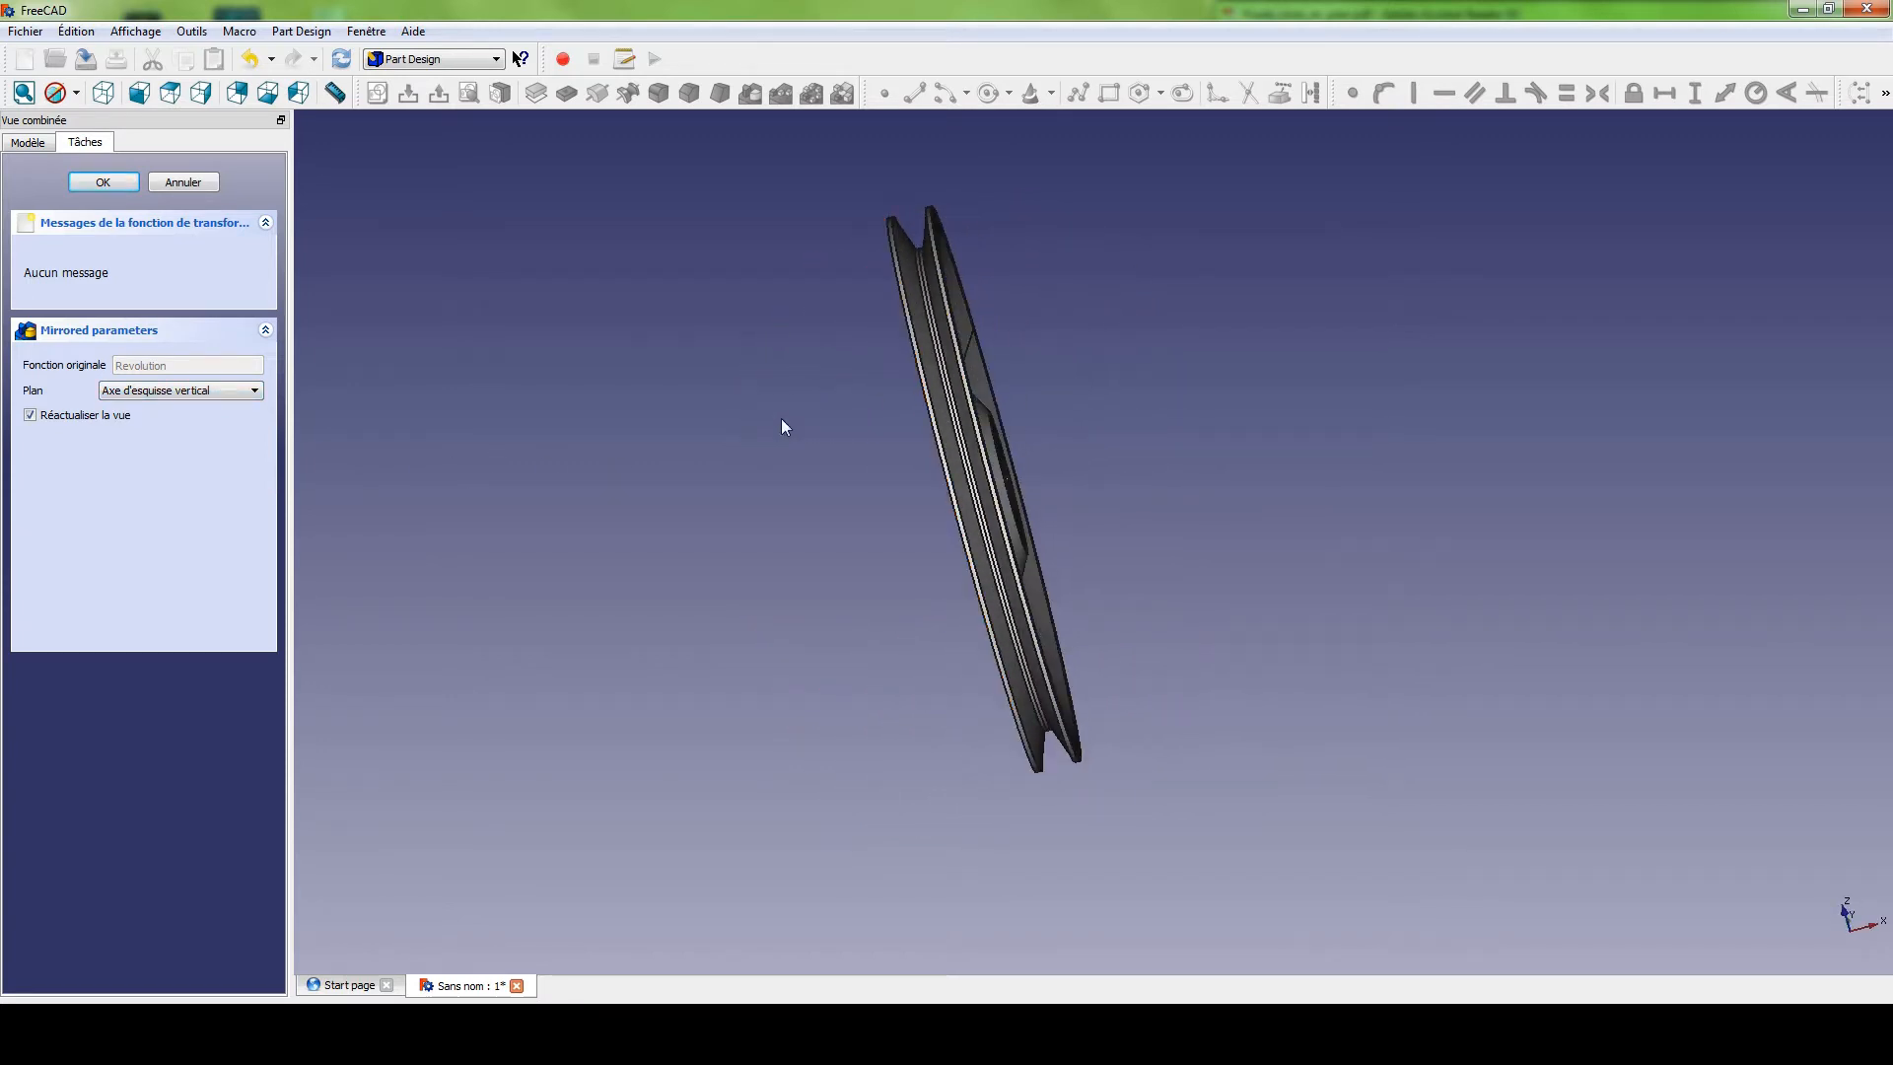
{"action": "left_click", "coordinate": [104, 183]}
Start a new sketch on the flat annular hub face surrounding the pulley's bore.
{"action": "middle_click_drag", "start_coordinate": [875, 546], "coordinate": [823, 397]}
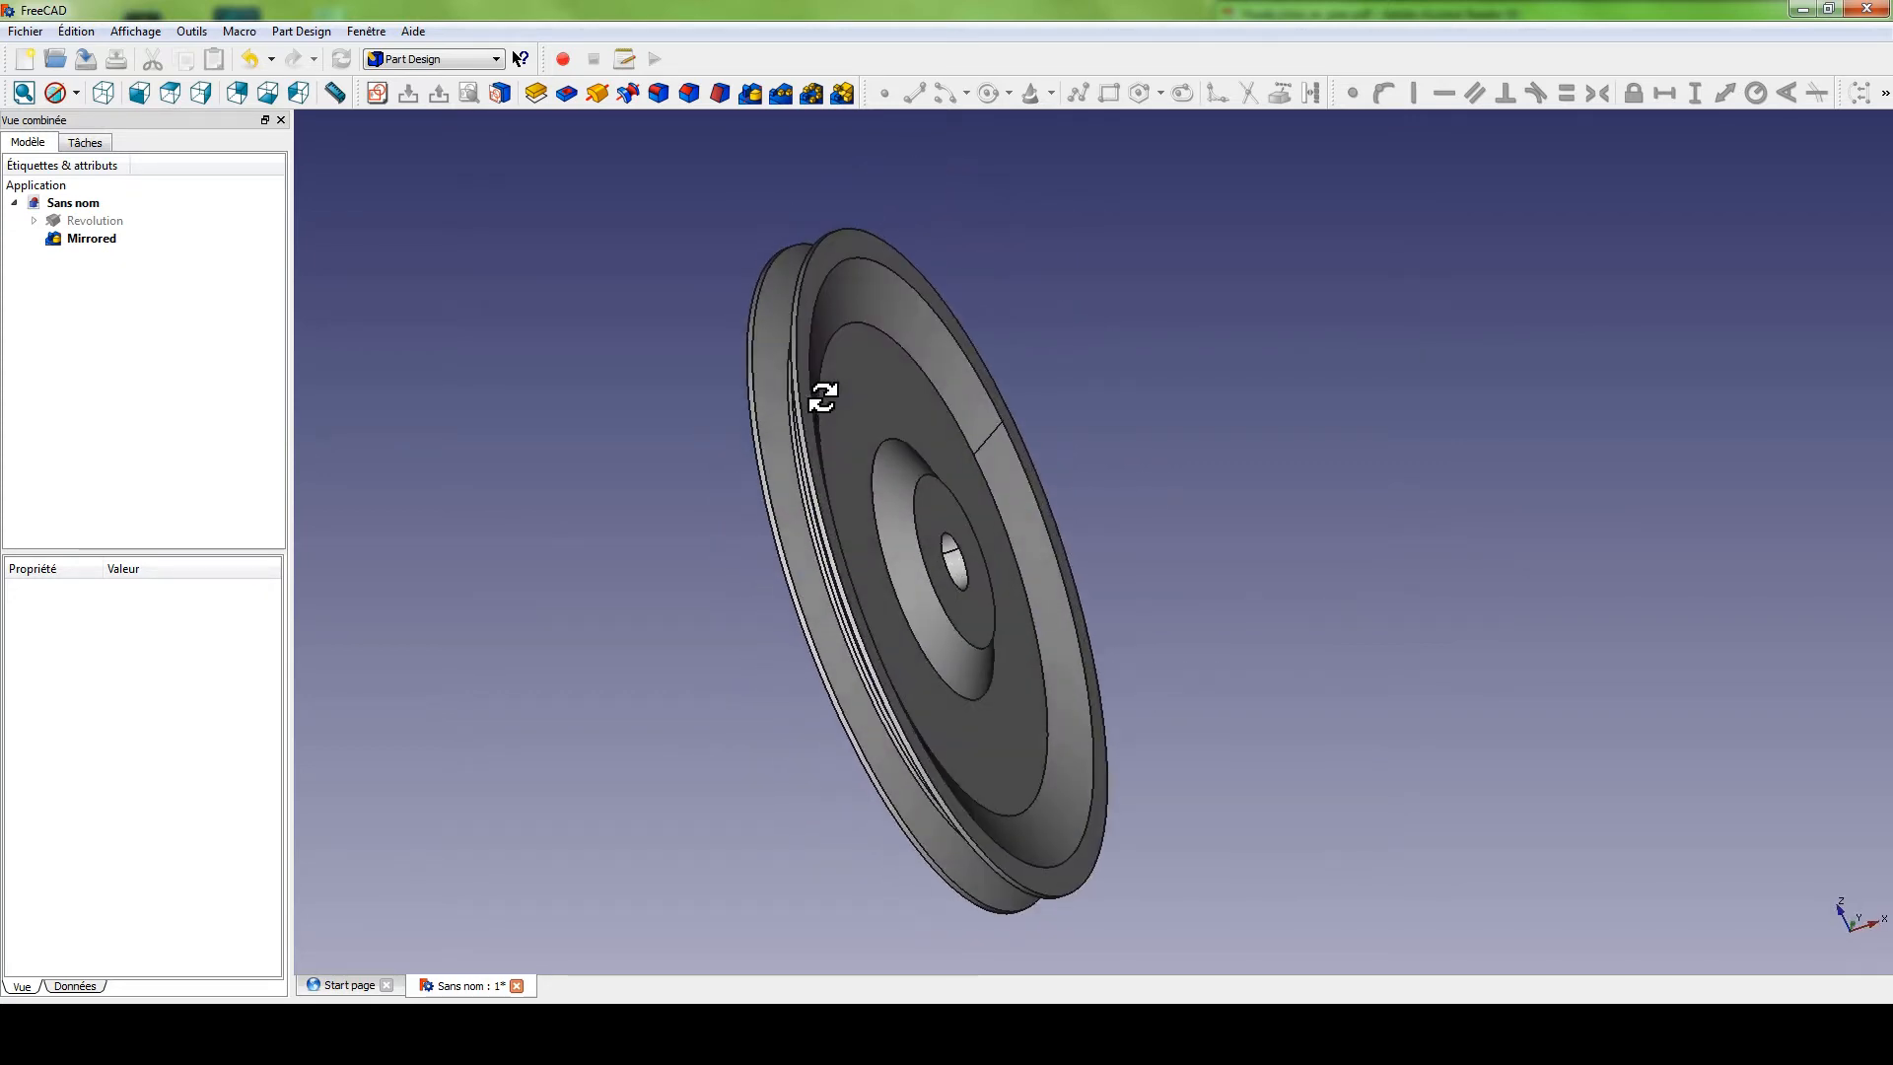
{"action": "middle_click_drag", "start_coordinate": [729, 562], "coordinate": [1102, 472]}
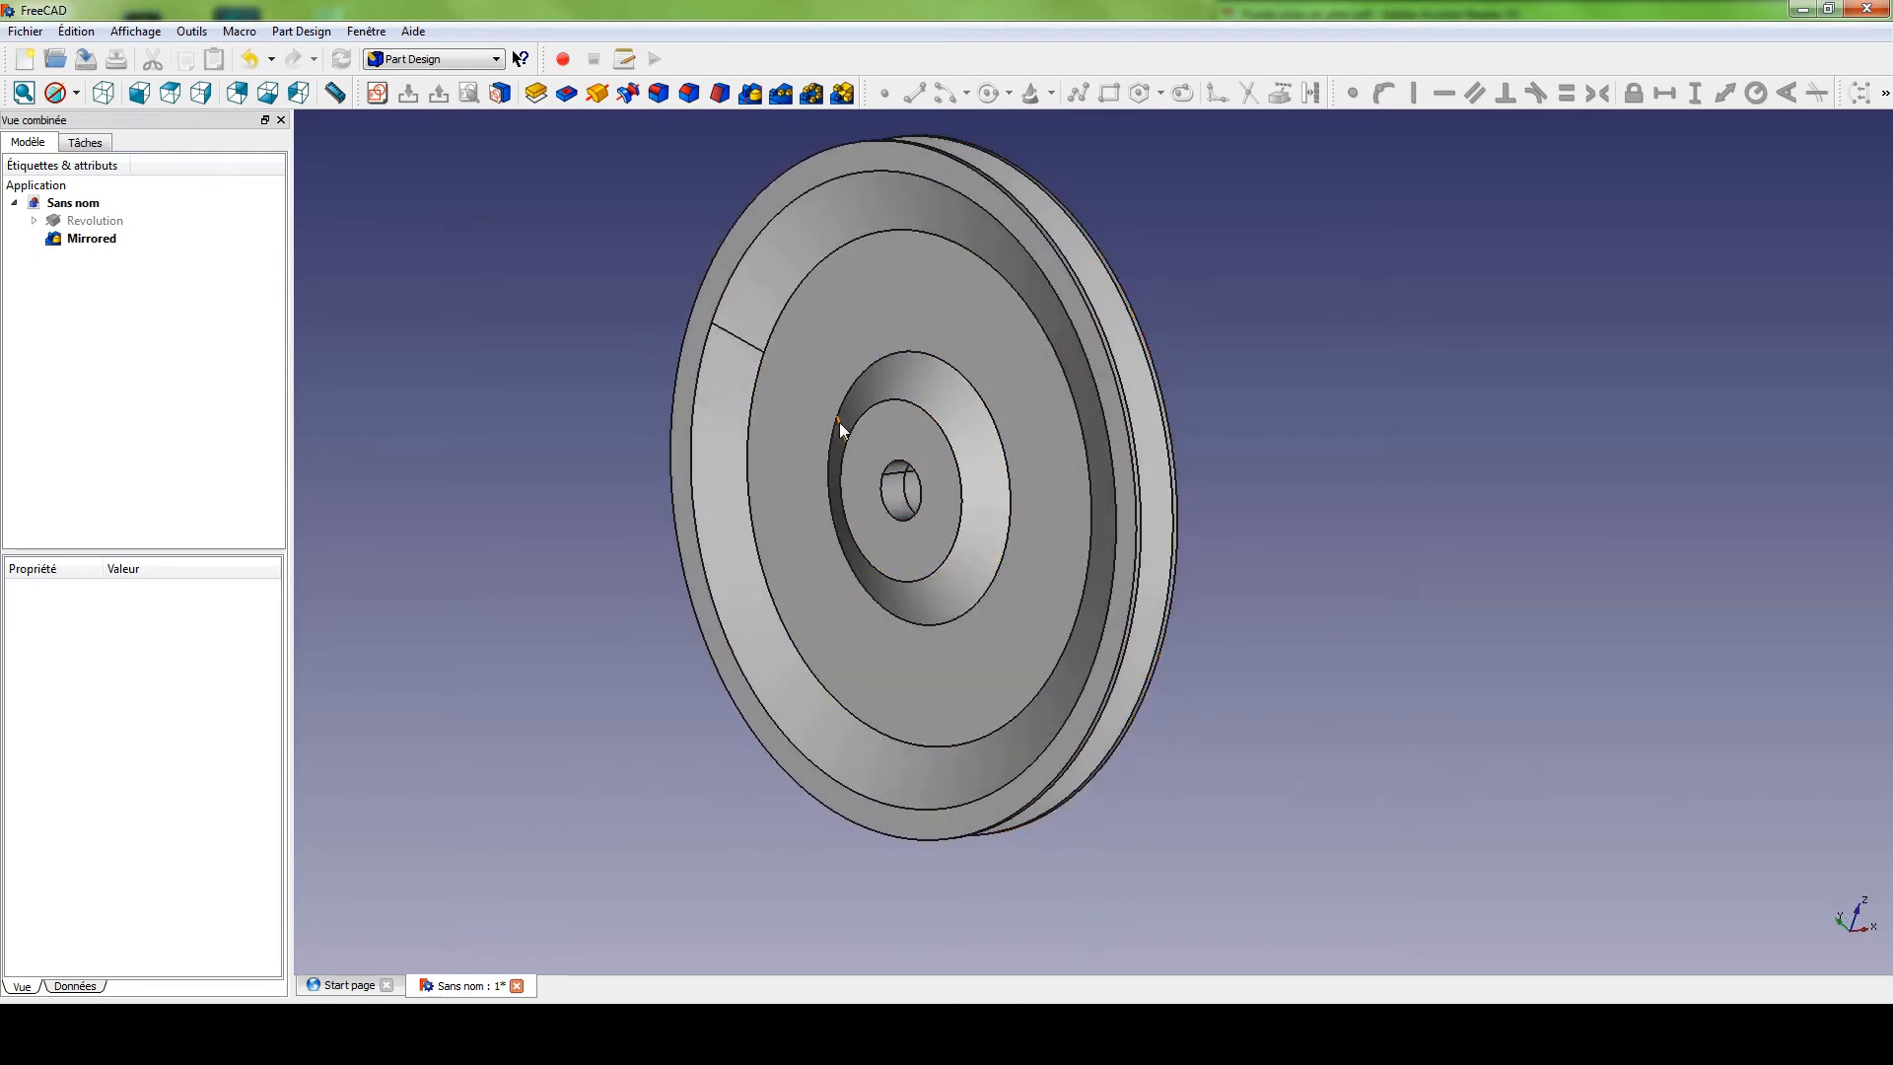
{"action": "middle_click_drag", "start_coordinate": [839, 430], "coordinate": [1031, 424]}
{"action": "key", "text": "1"}
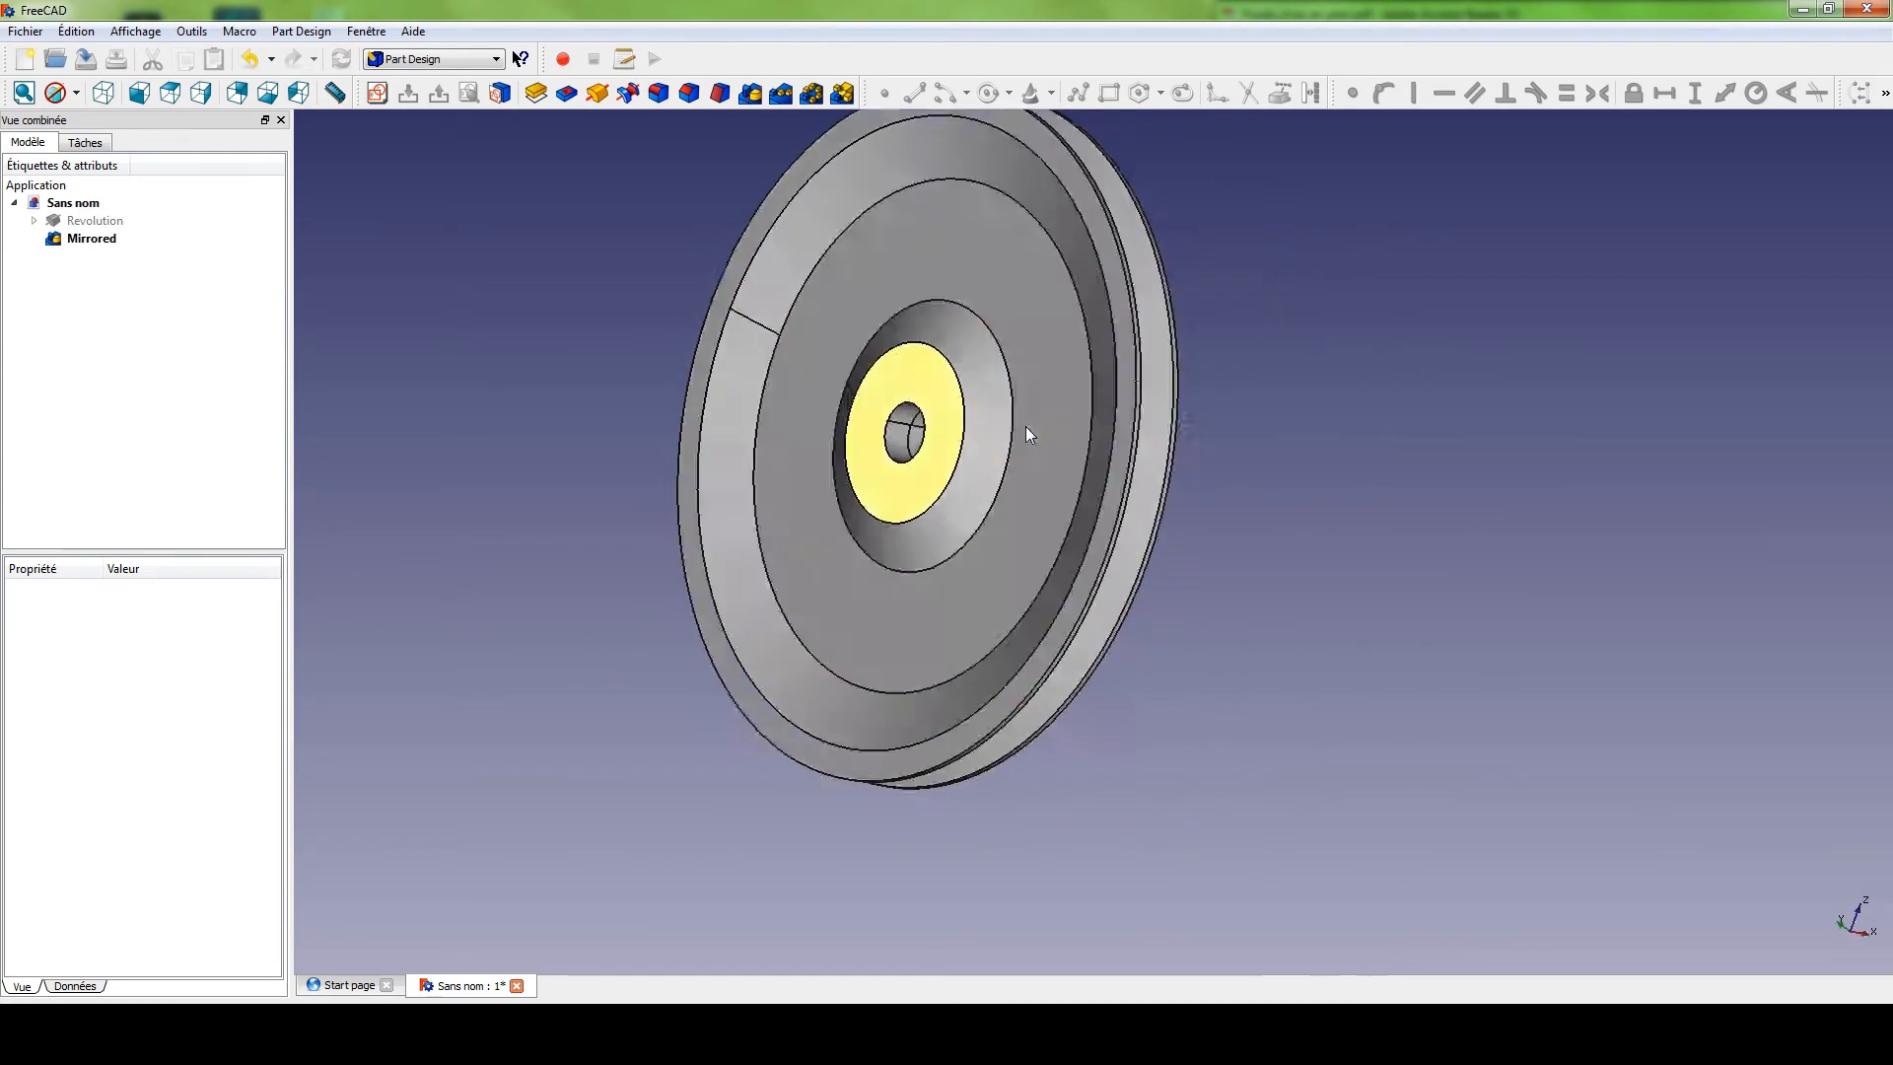
{"action": "key", "text": "3"}
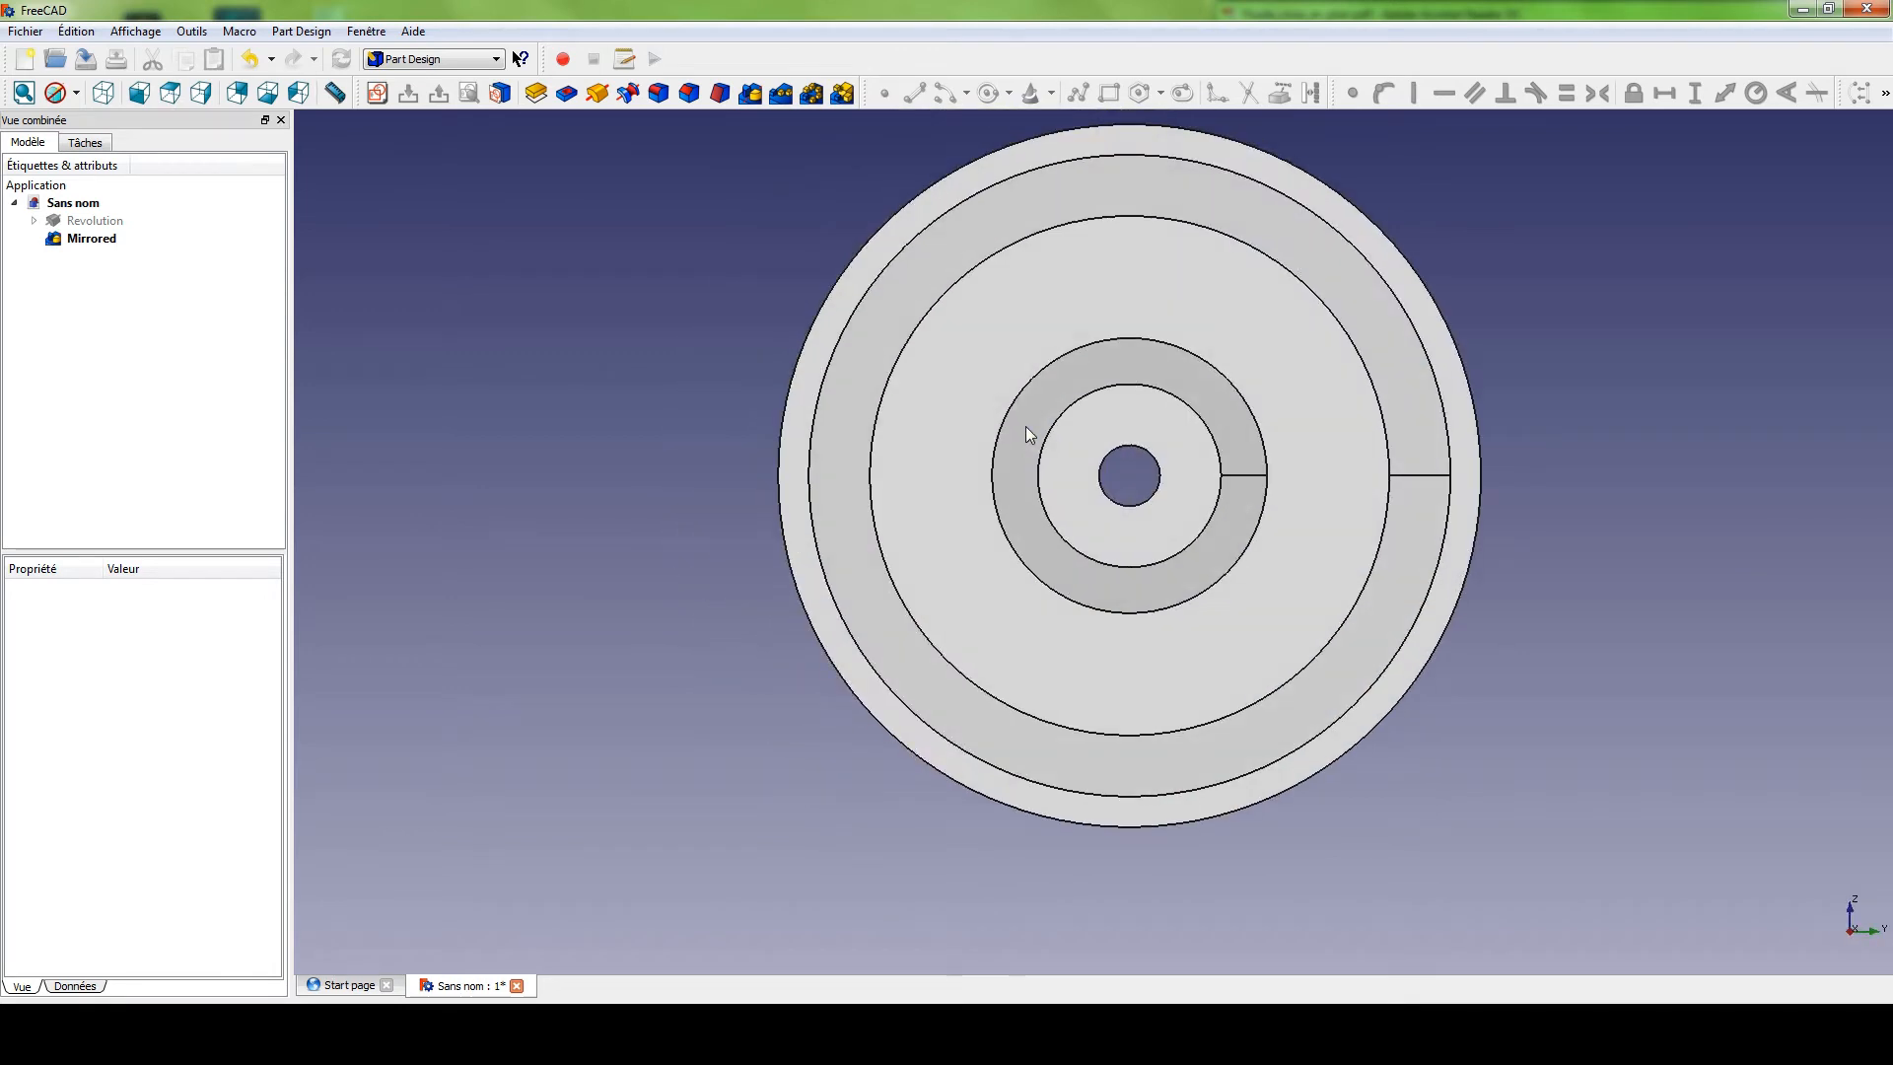
{"action": "left_click", "coordinate": [1196, 476]}
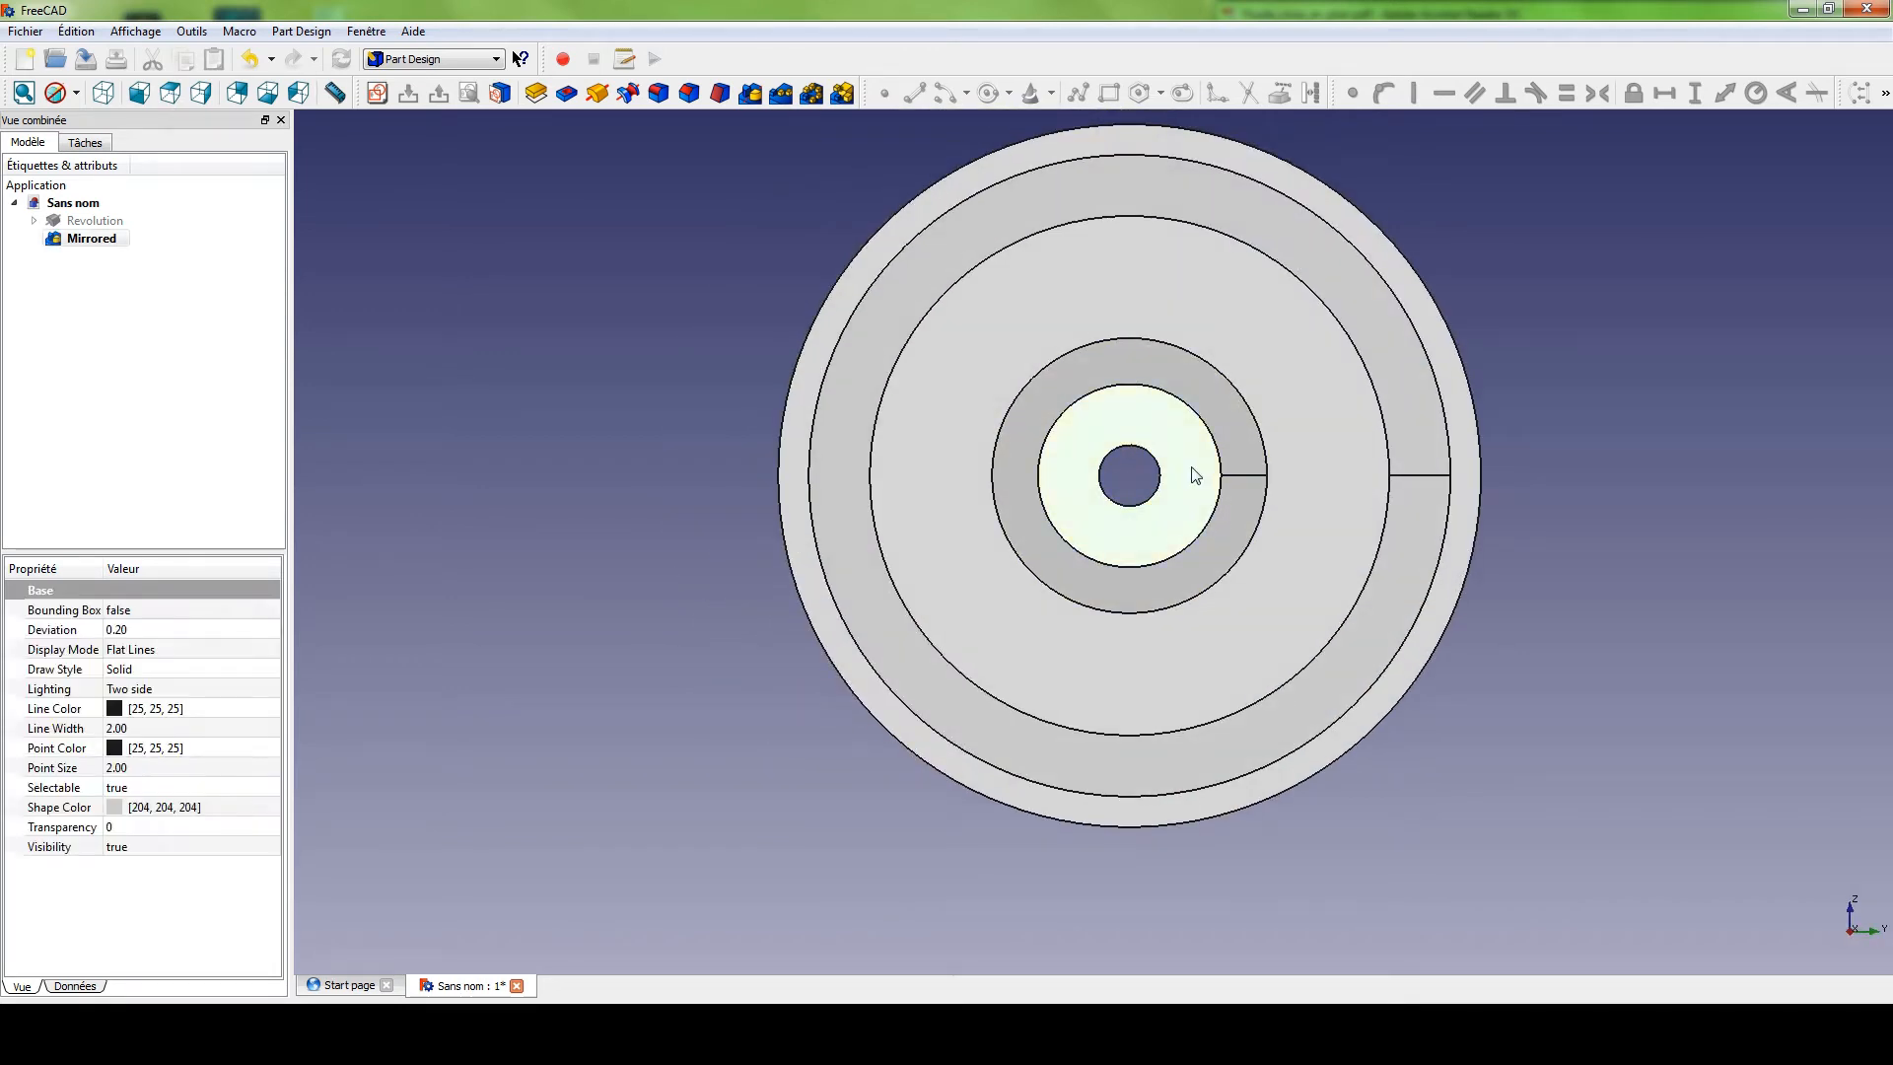
{"action": "left_click", "coordinate": [380, 99]}
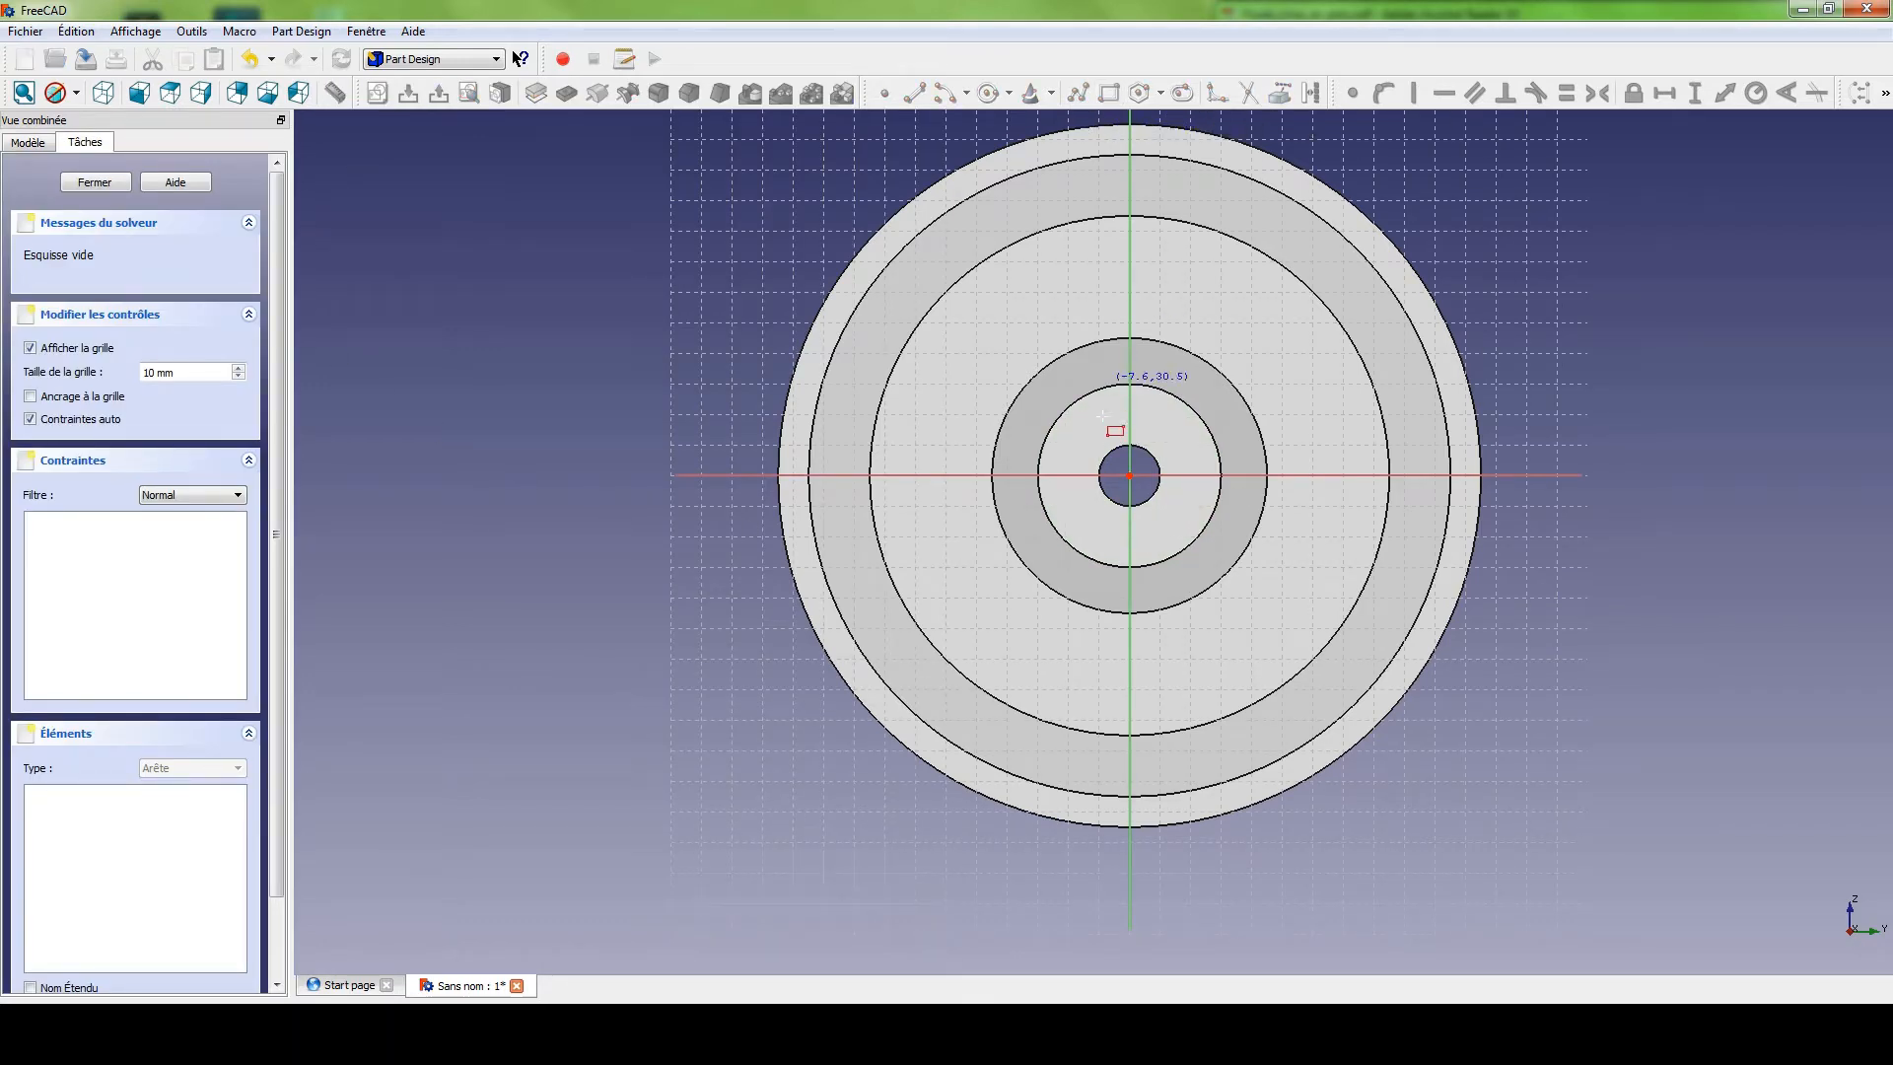
Sketch a rectangle straddling the bore's edge on the positive side of the horizontal axis.
{"action": "scroll", "coordinate": [1166, 494], "scroll_direction": "up", "scroll_amount": 5}
{"action": "scroll", "coordinate": [1167, 323], "scroll_direction": "up", "scroll_amount": 2}
{"action": "middle_click_drag", "start_coordinate": [1251, 214], "coordinate": [864, 817]}
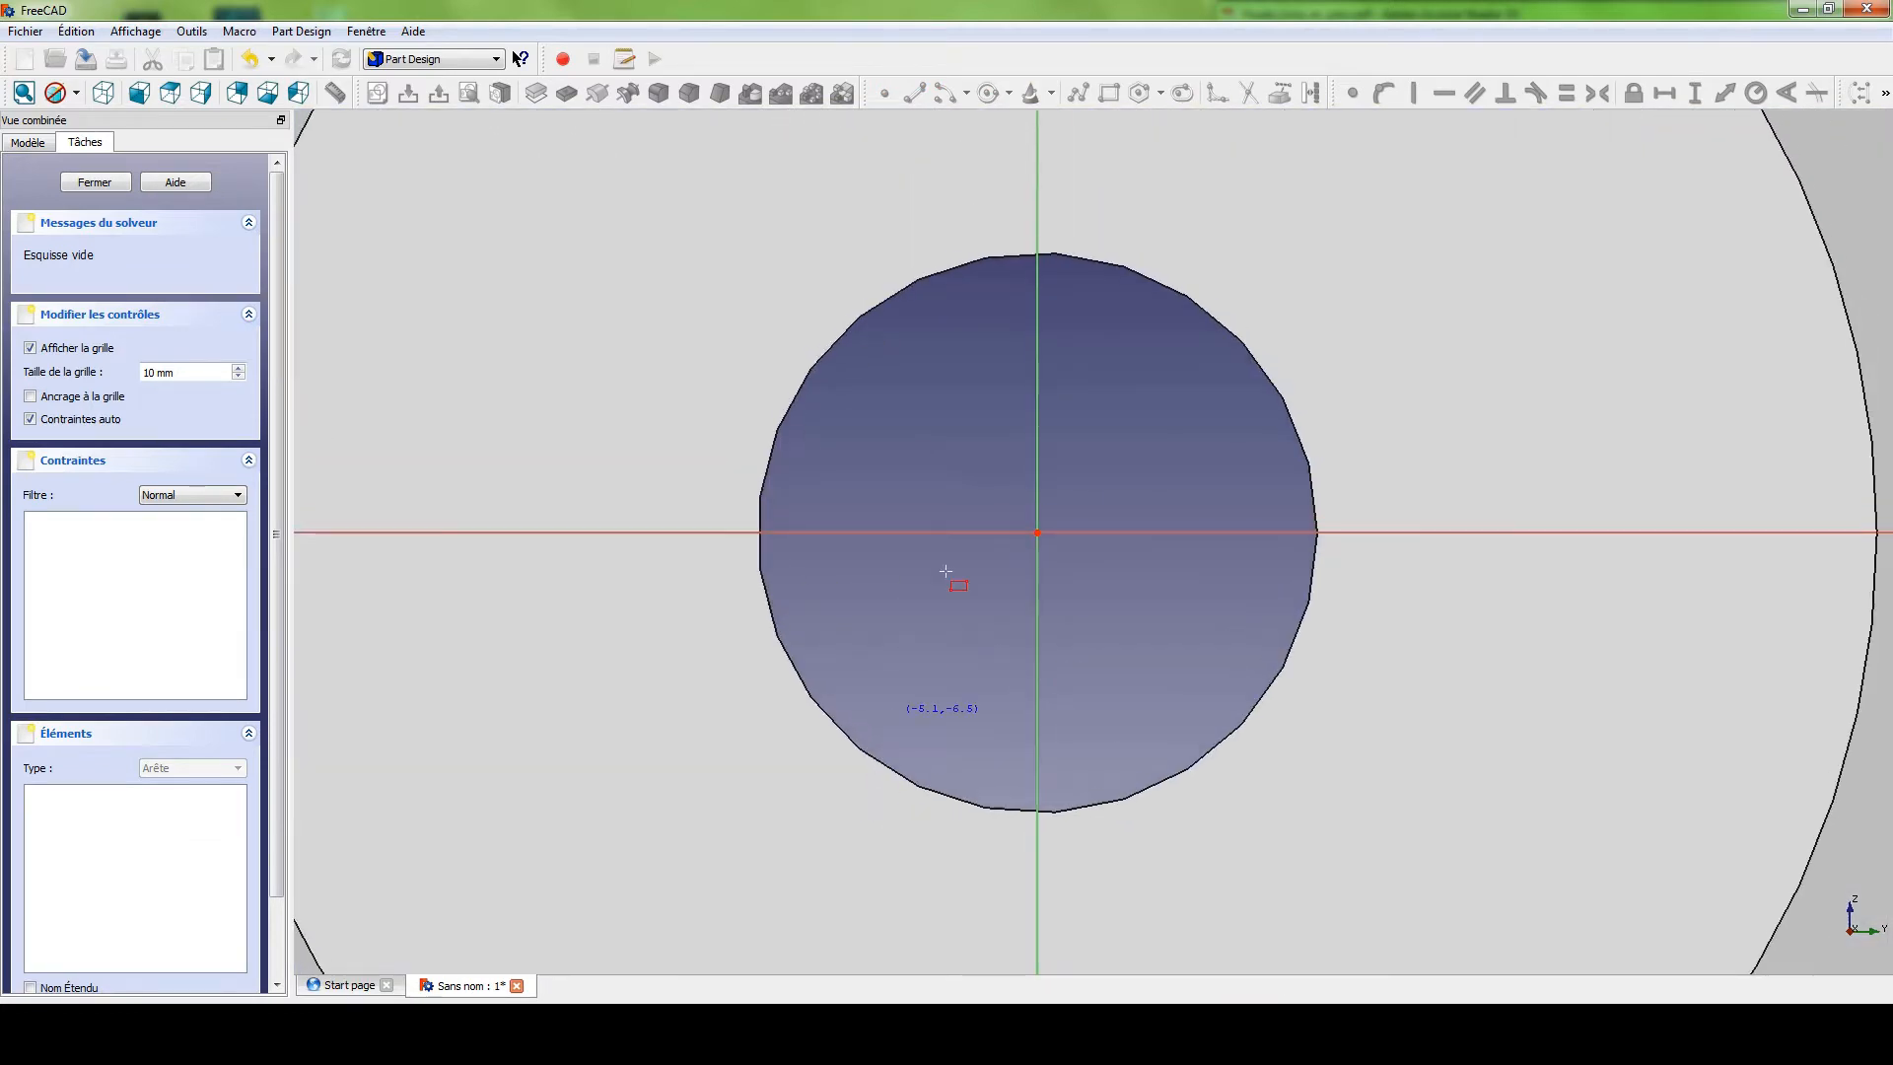
{"action": "left_click", "coordinate": [1162, 460]}
{"action": "left_click", "coordinate": [1401, 634]}
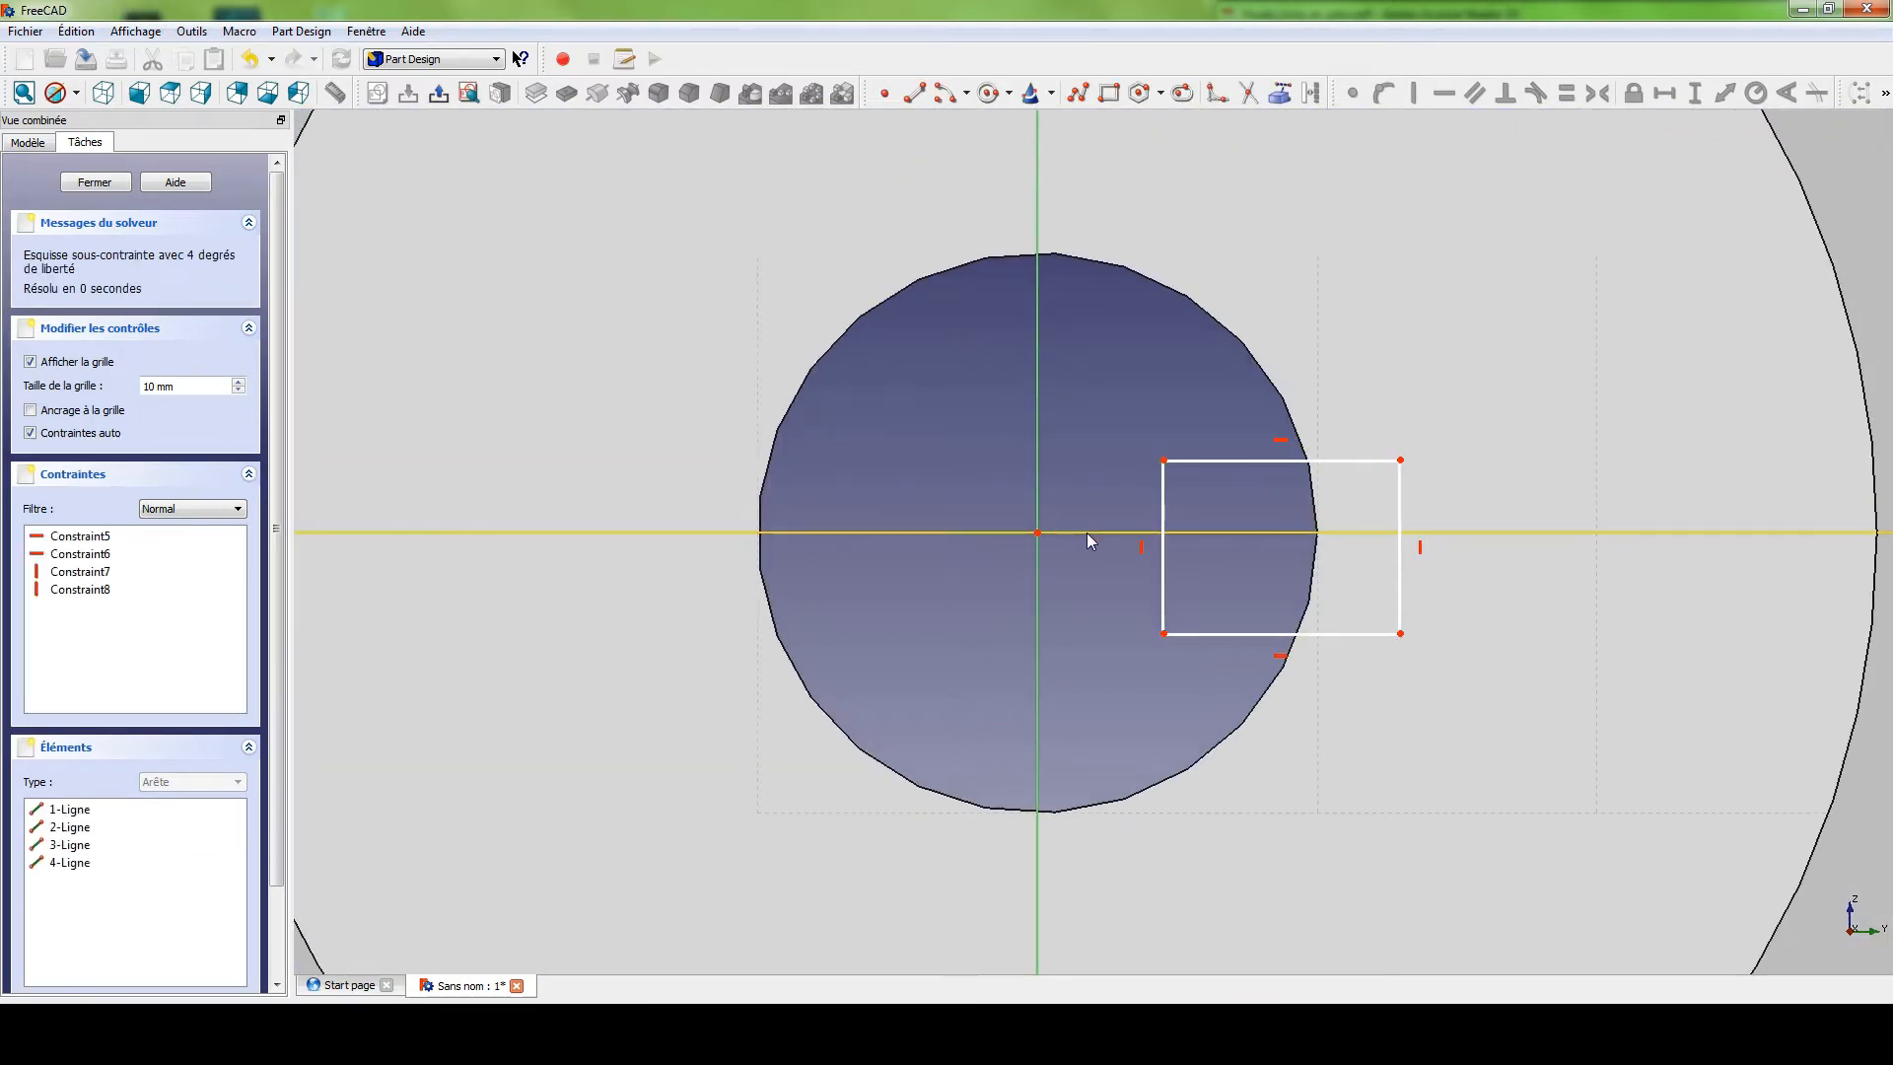
Make the two outer corners of the rectangle symmetric about the horizontal sketch axis.
{"action": "left_click", "coordinate": [1401, 460]}
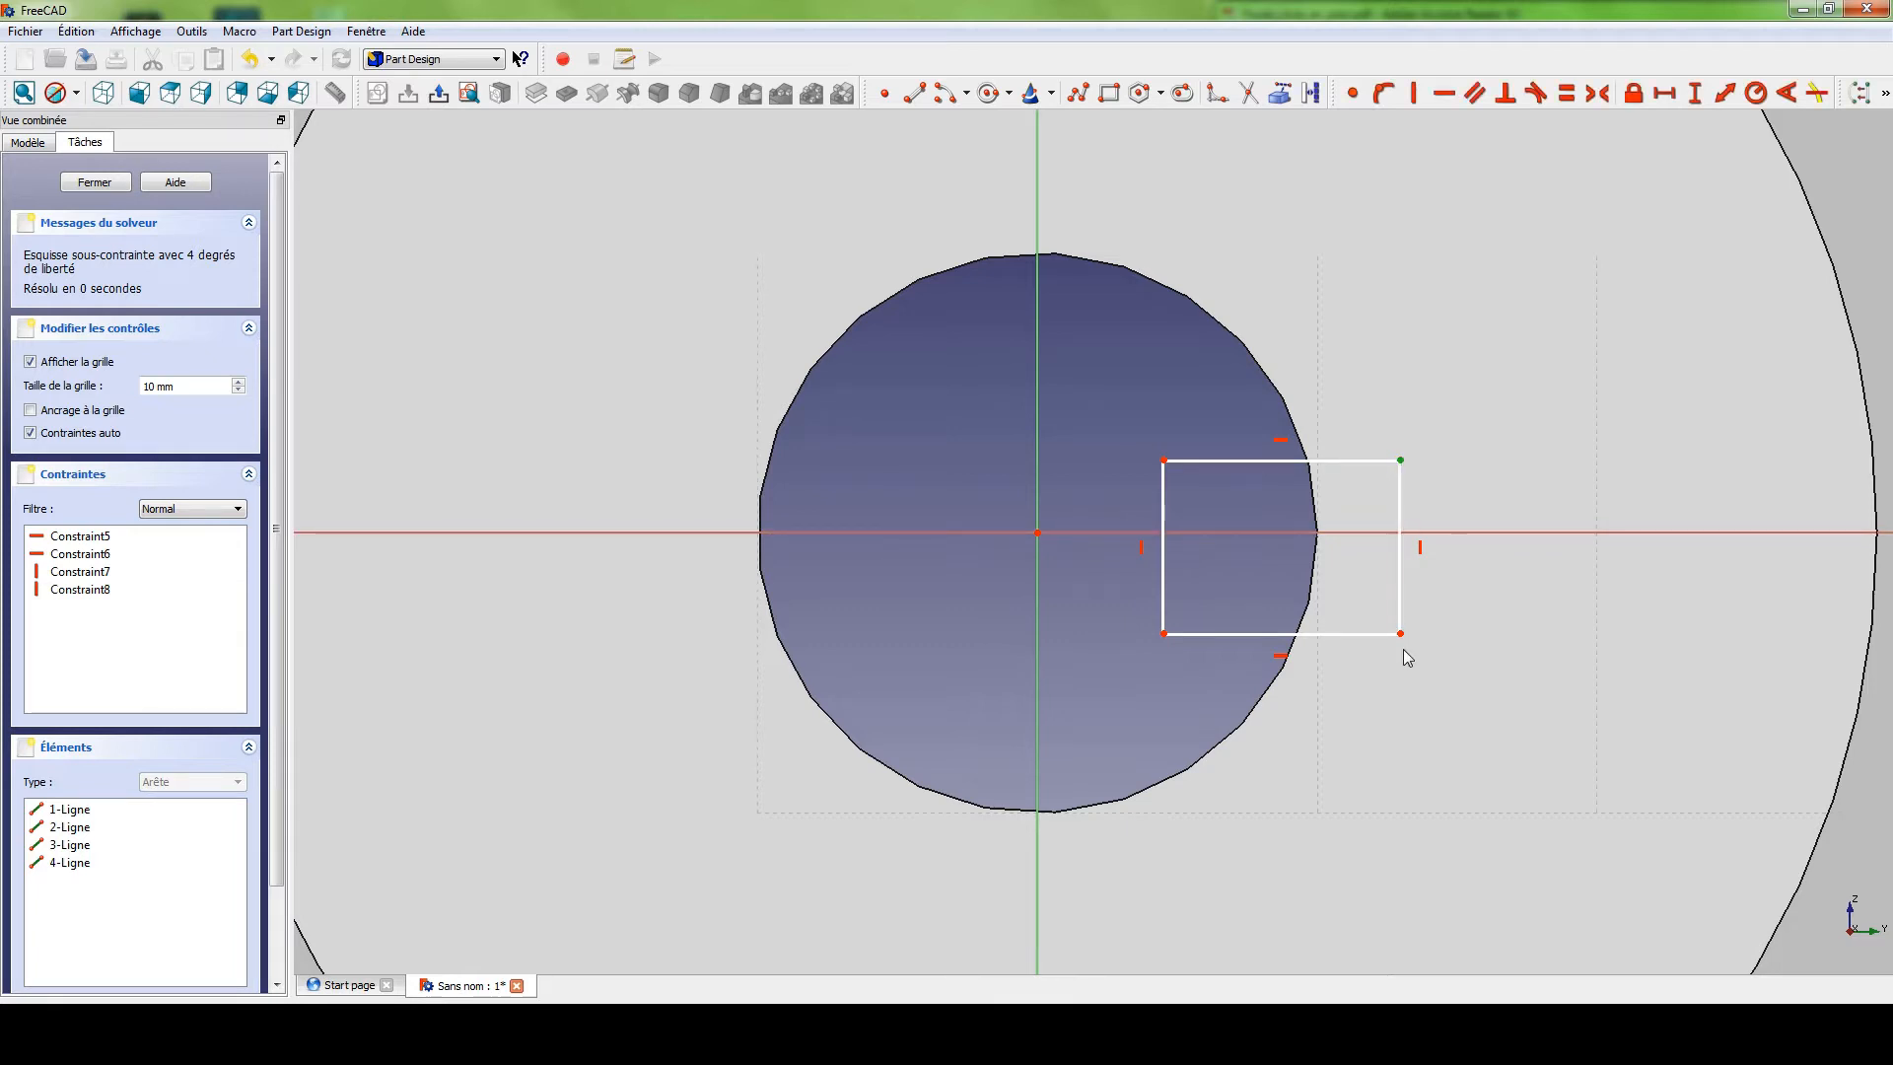
{"action": "left_click", "coordinate": [1400, 633]}
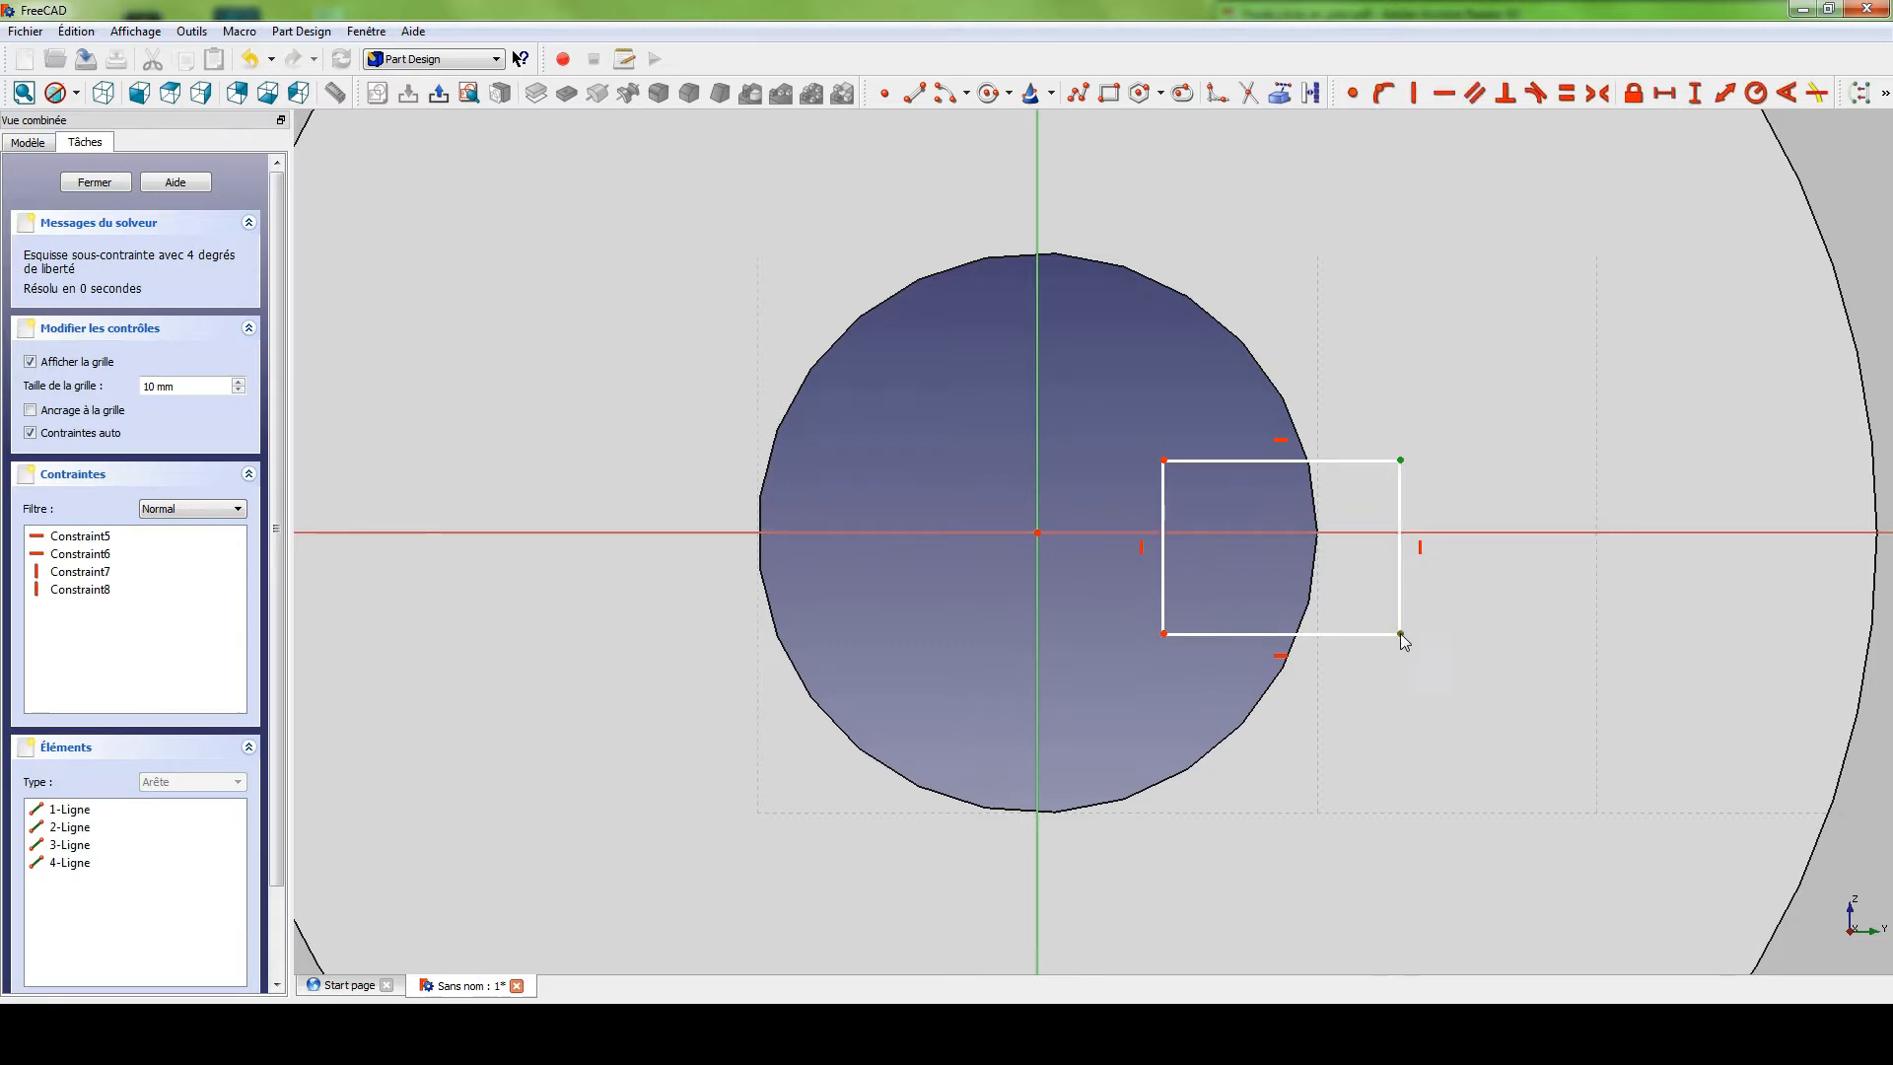
{"action": "left_click", "coordinate": [1108, 533]}
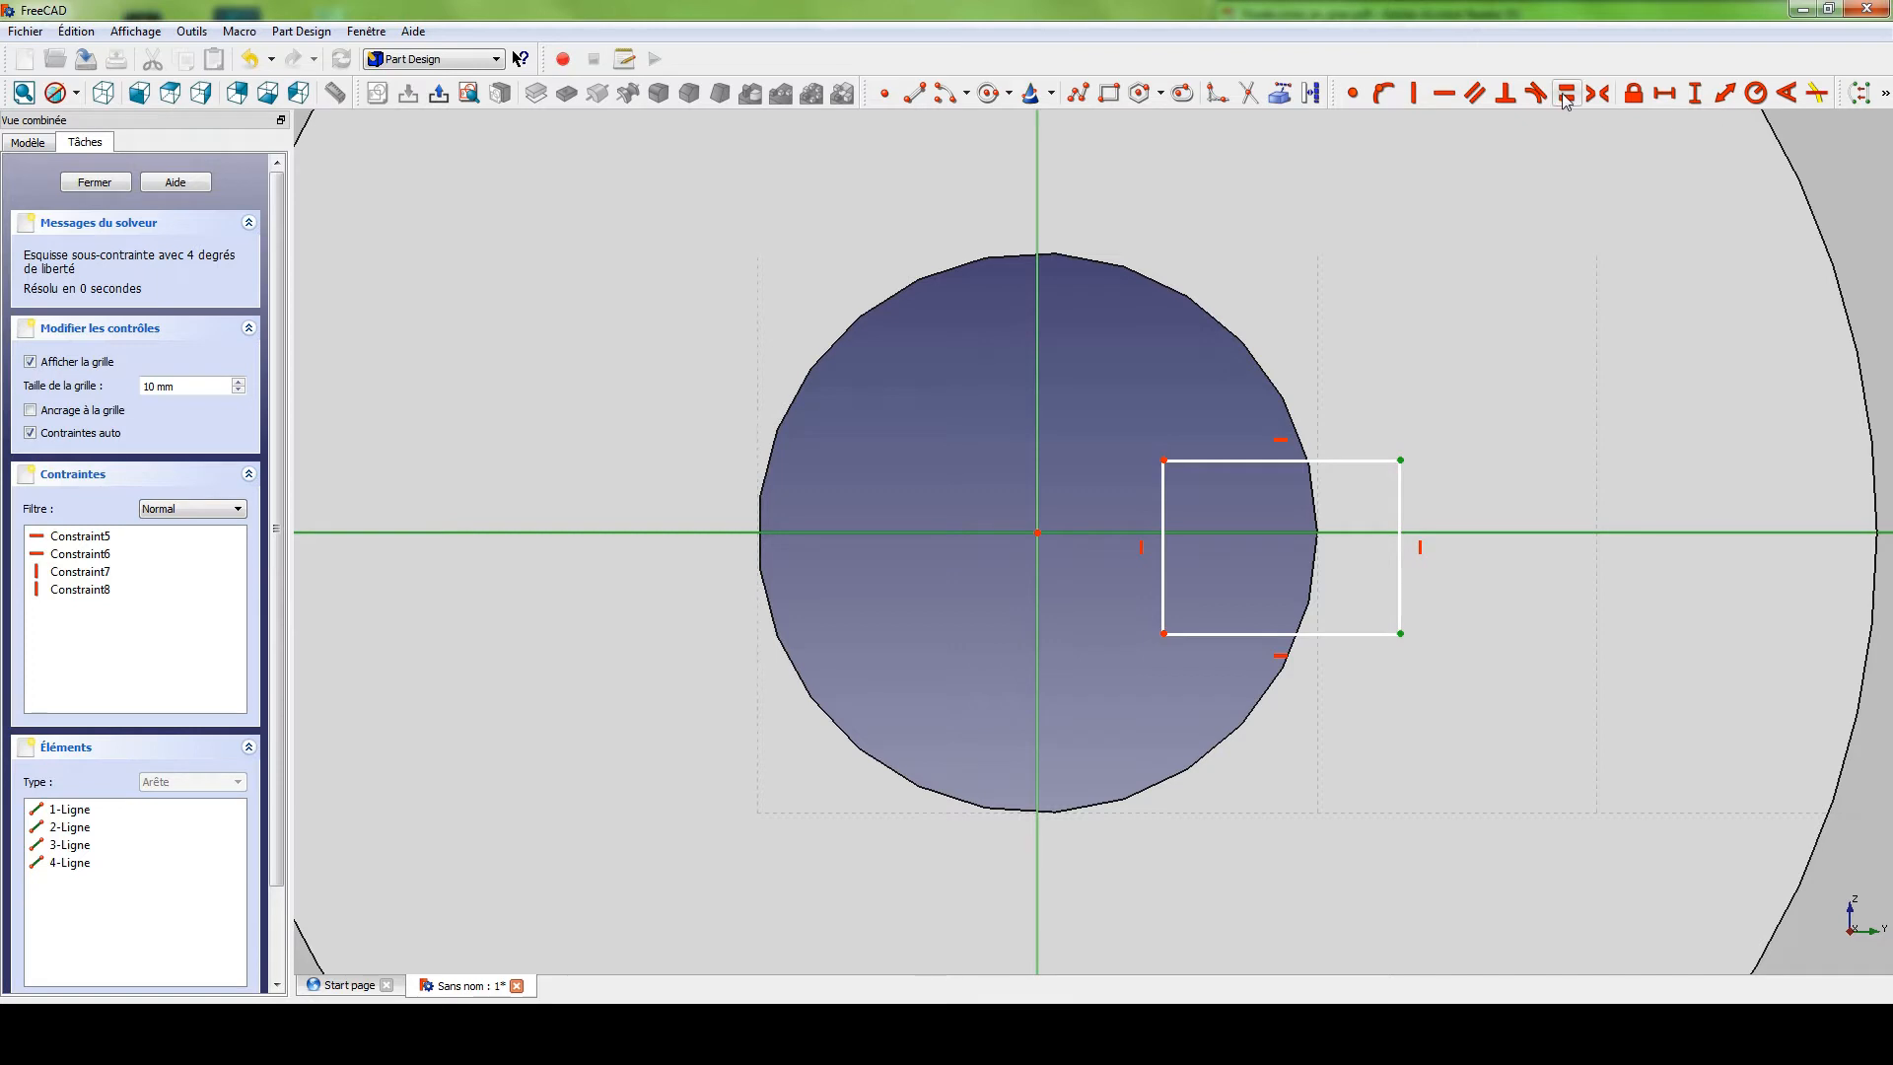
{"action": "left_click", "coordinate": [1597, 93]}
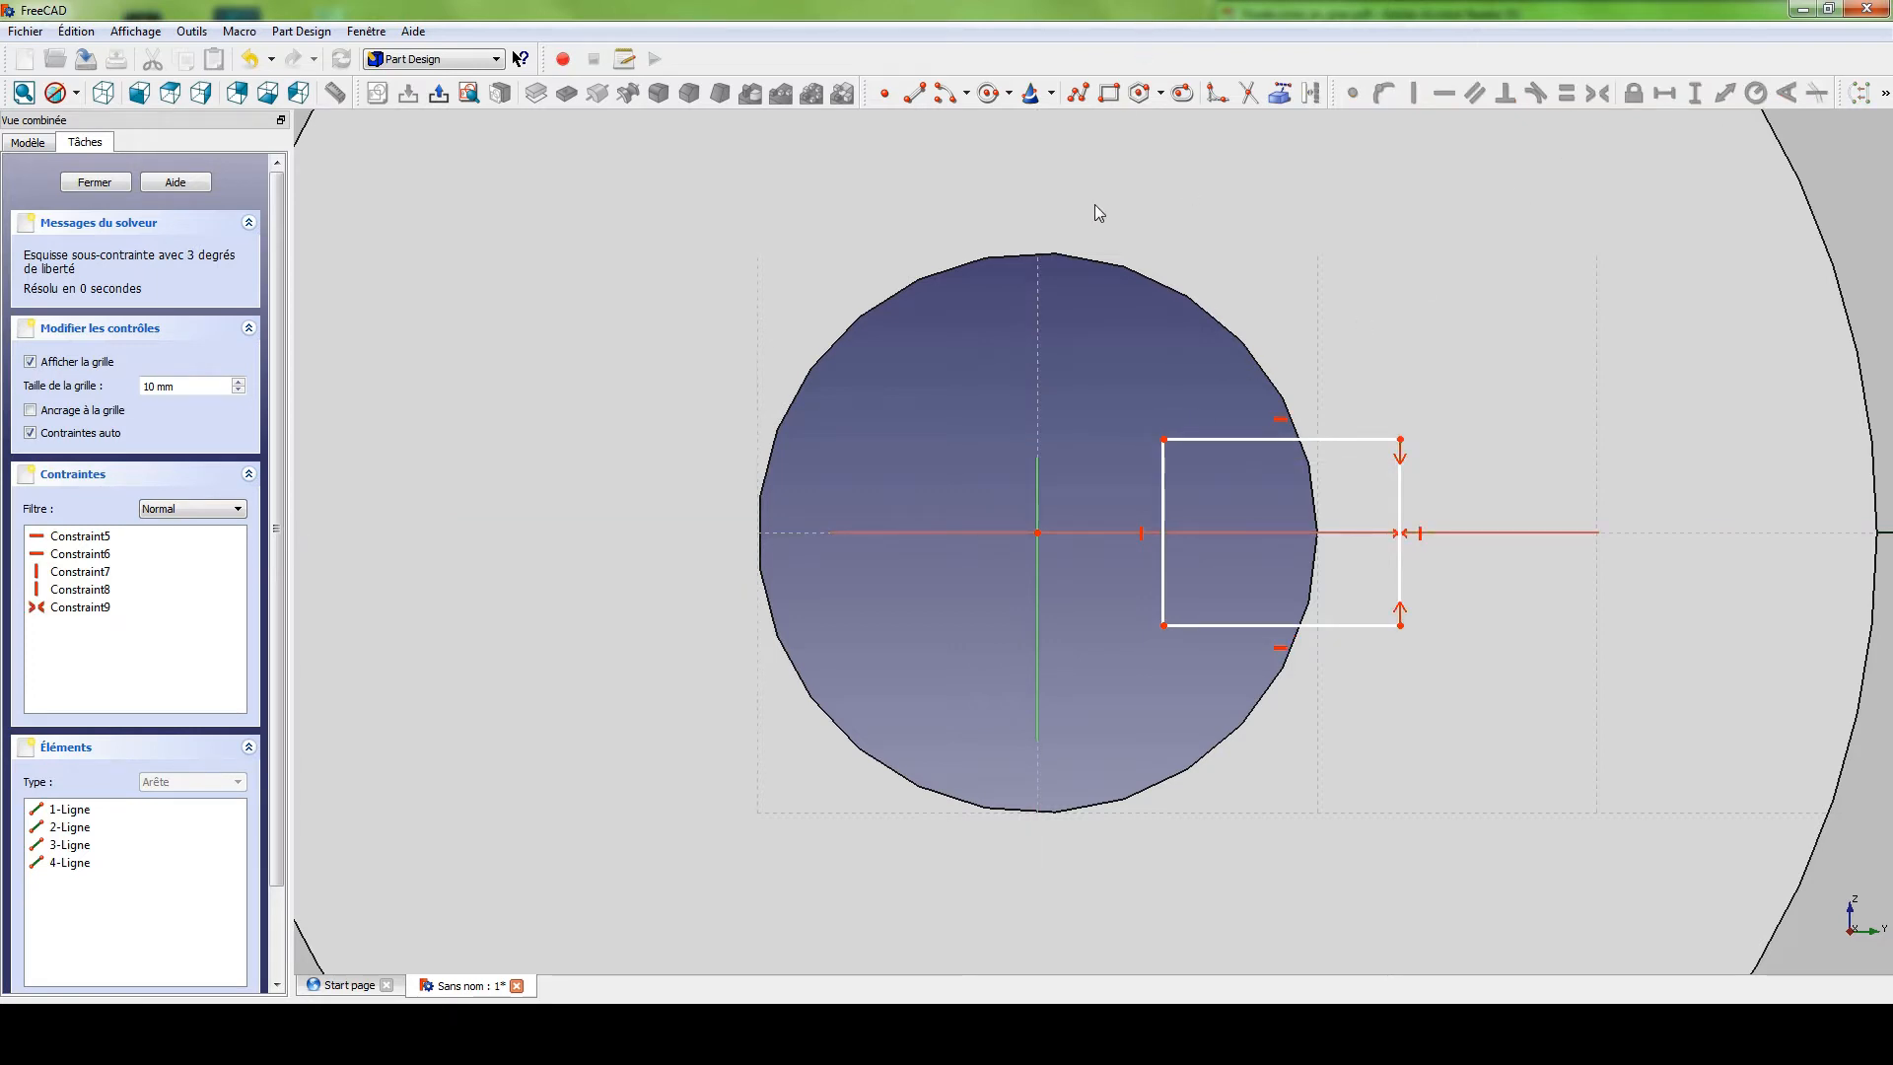
Constrain the rectangle's inner upper corner onto the vertical sketch axis, then pull its upper edge slightly inward.
{"action": "left_click", "coordinate": [1165, 503]}
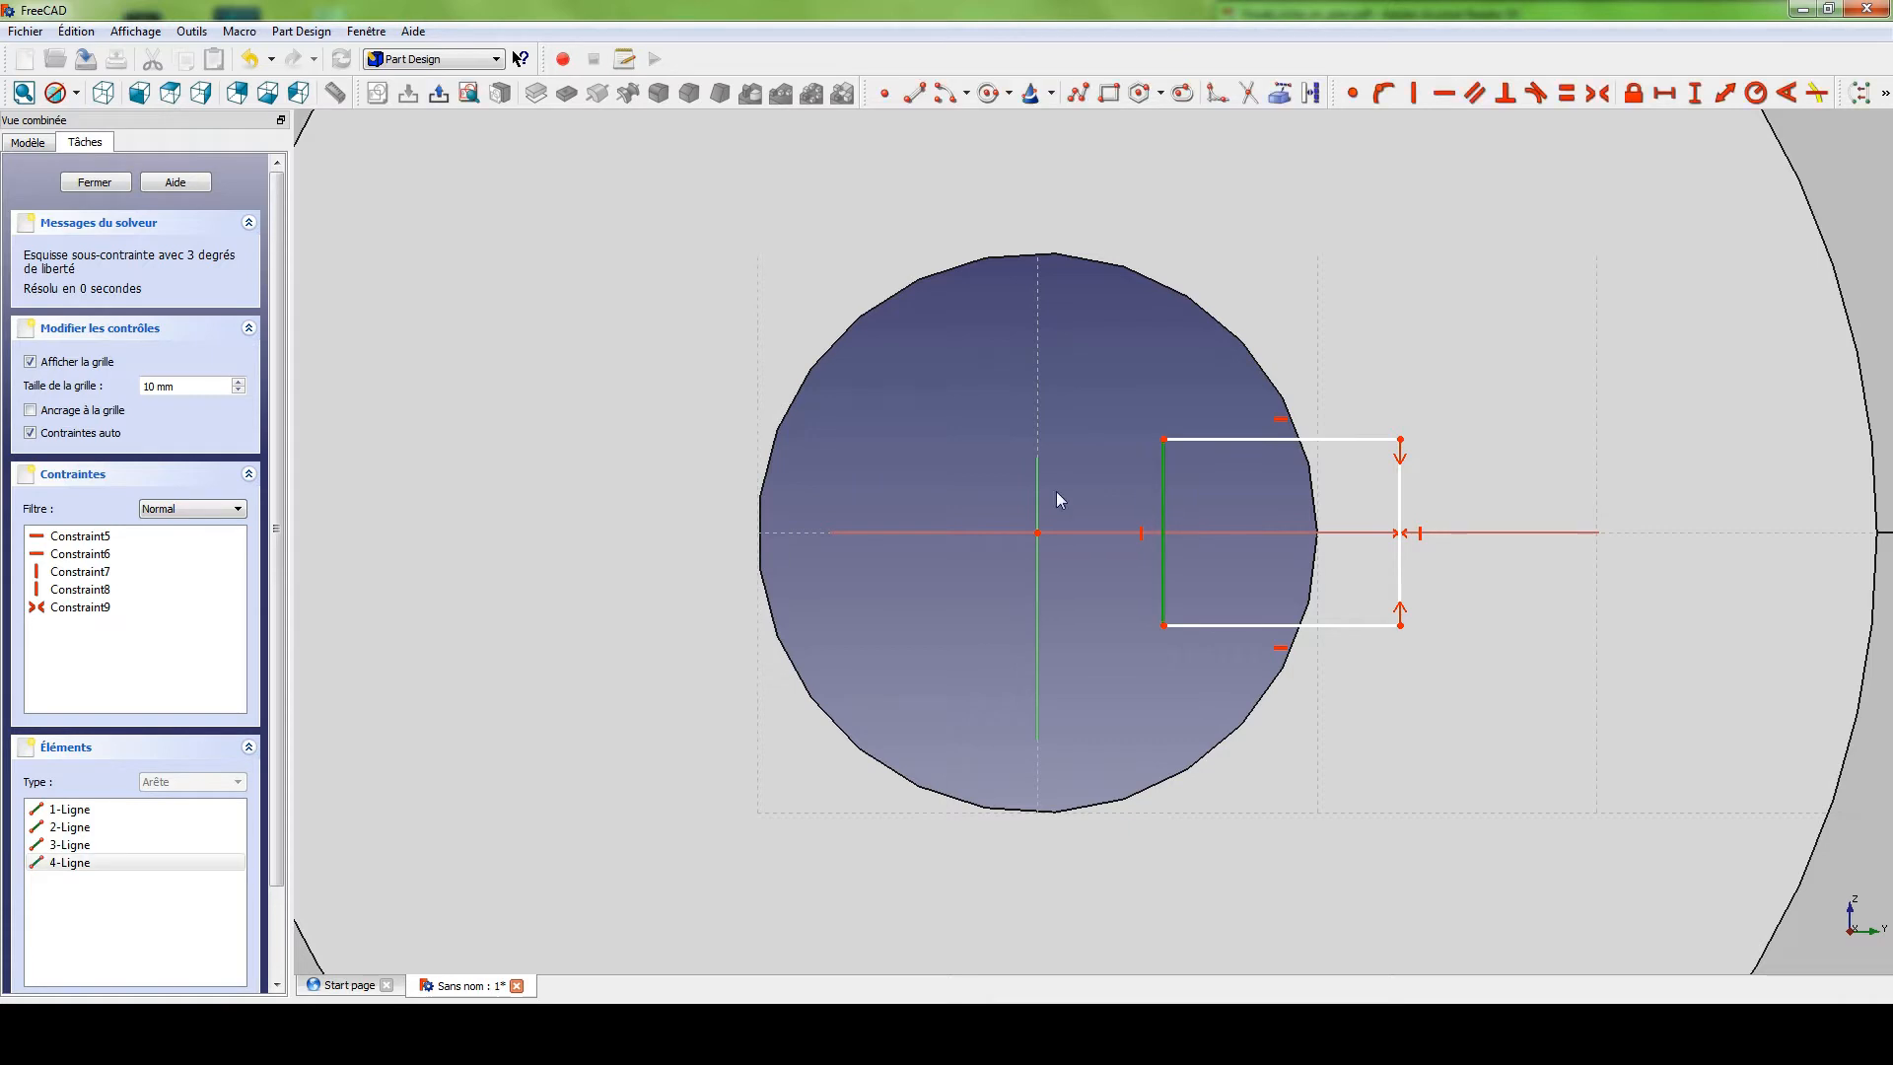
{"action": "left_click", "coordinate": [1179, 430]}
{"action": "left_click", "coordinate": [1163, 440]}
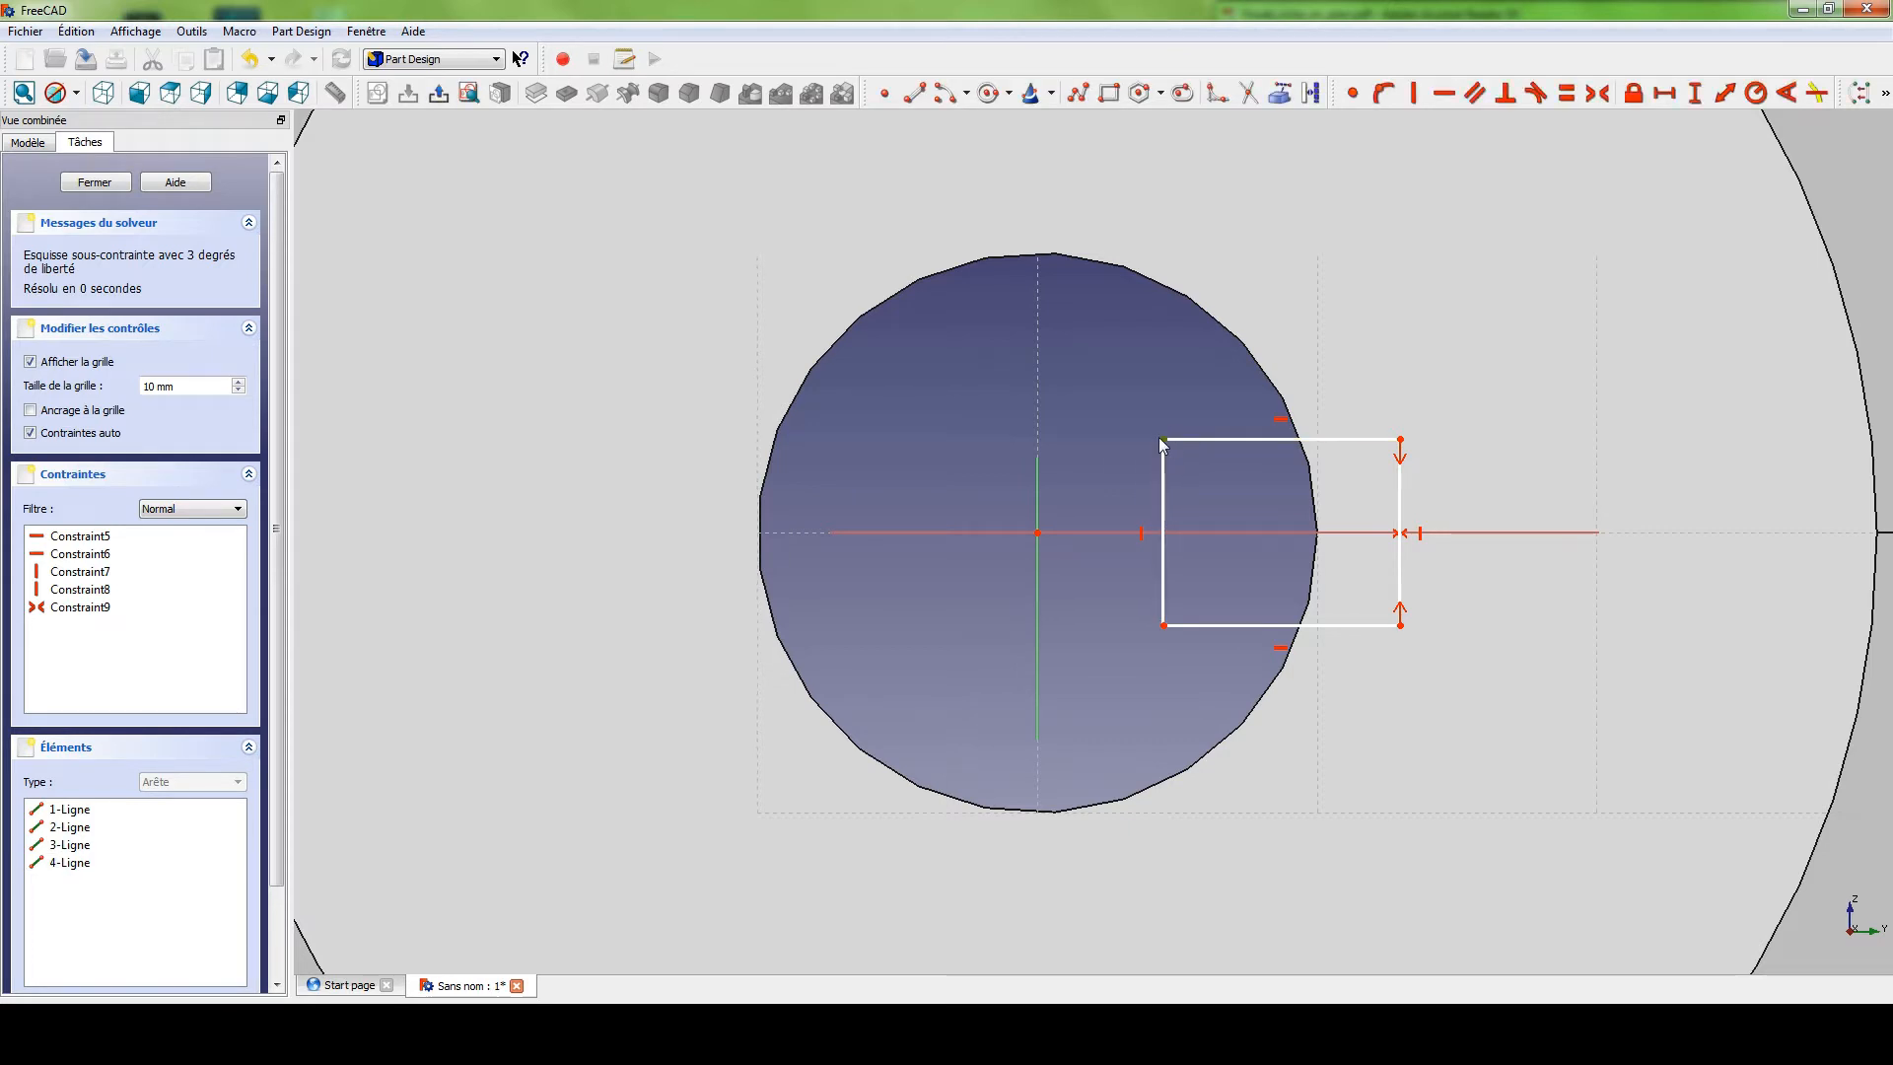
{"action": "left_click", "coordinate": [1038, 465]}
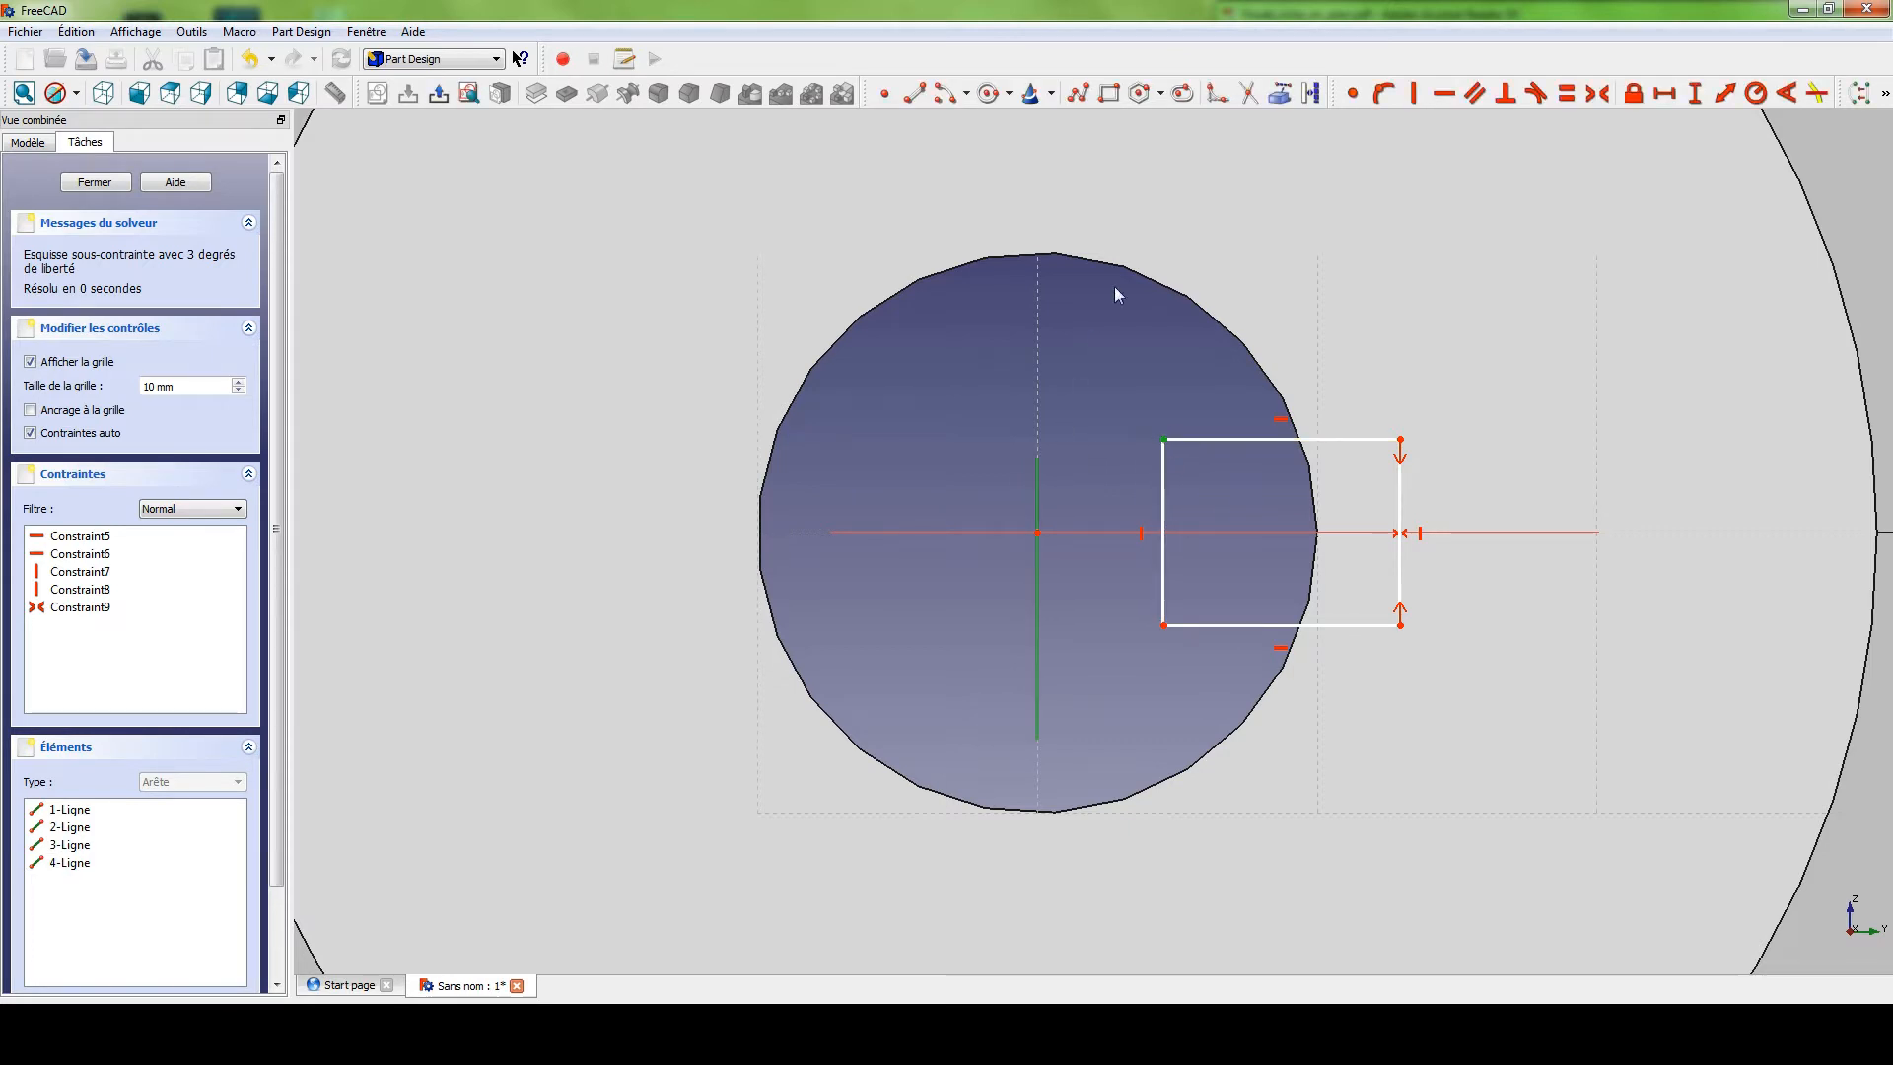
{"action": "left_click", "coordinate": [1384, 94]}
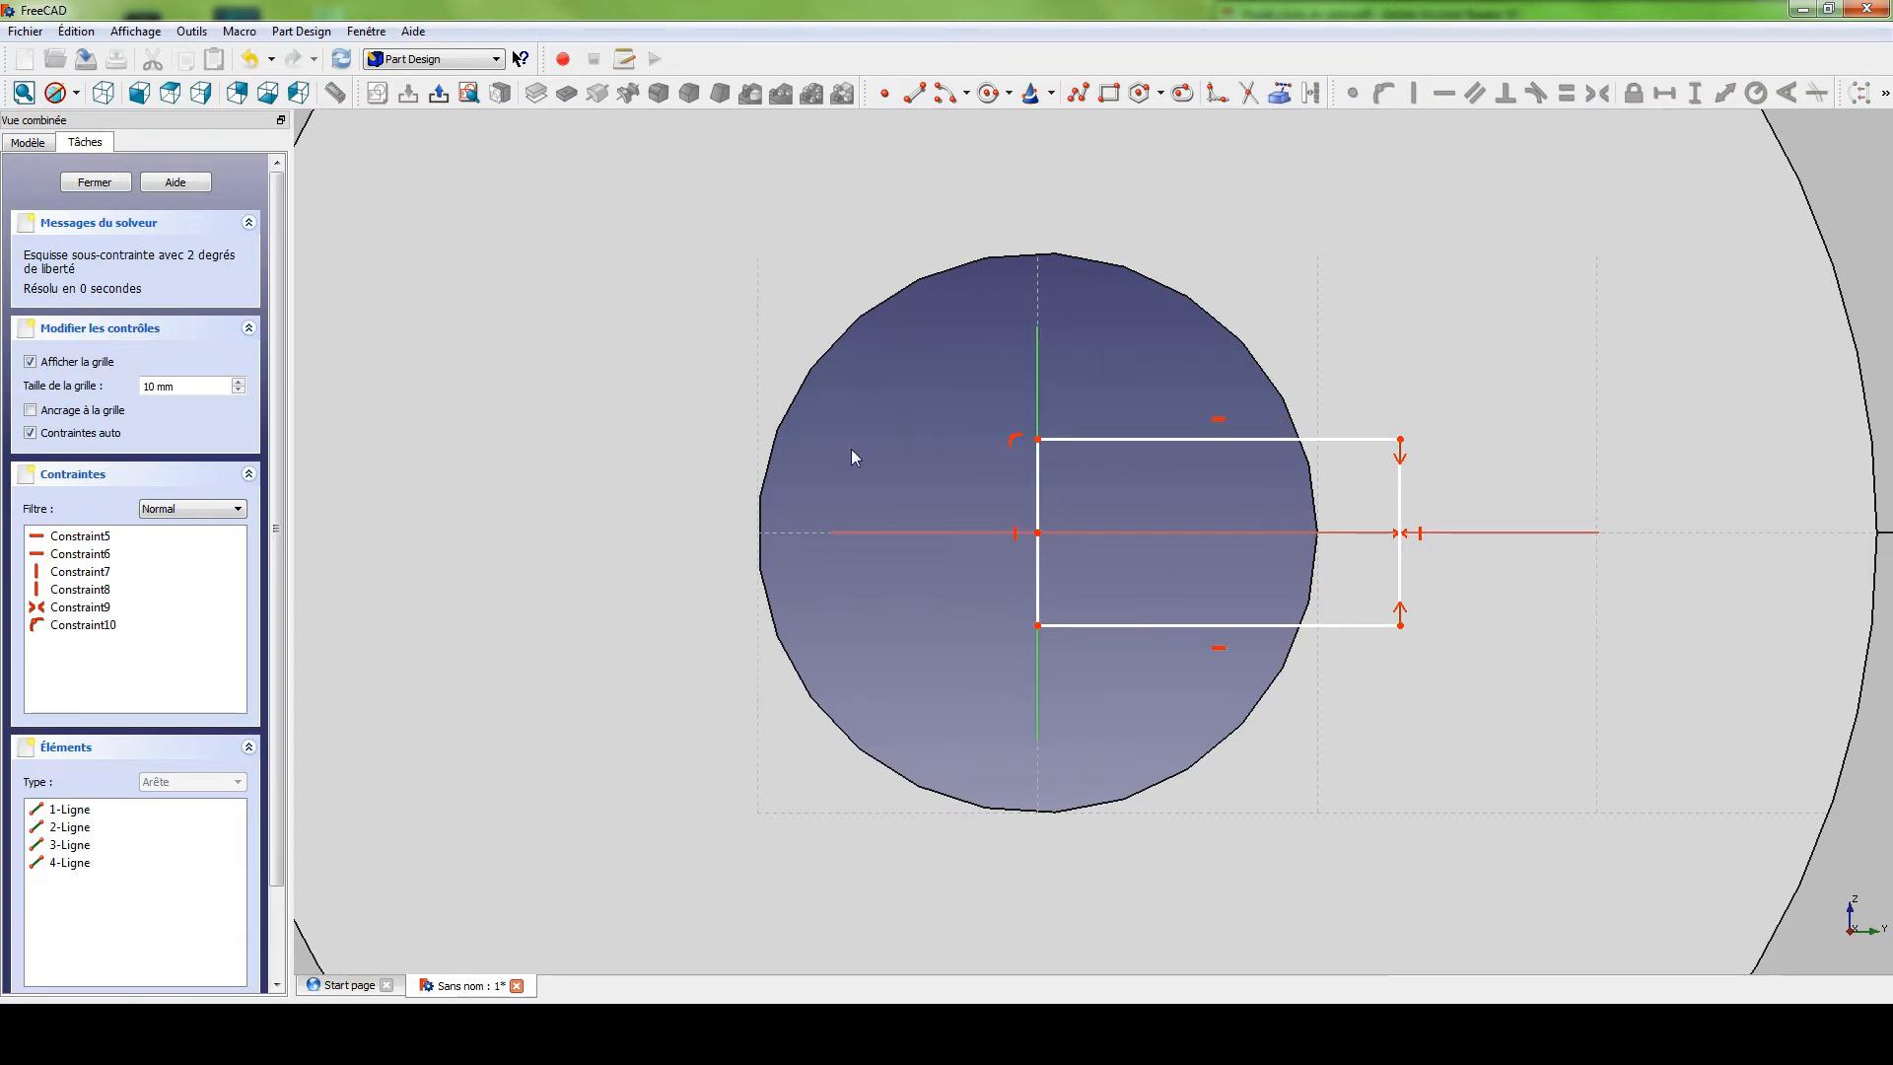
{"action": "mouse_move", "coordinate": [1144, 437]}
{"action": "left_mouse_down"}
{"action": "mouse_move", "coordinate": [1141, 473]}
{"action": "mouse_move", "coordinate": [1140, 454]}
{"action": "left_mouse_up"}
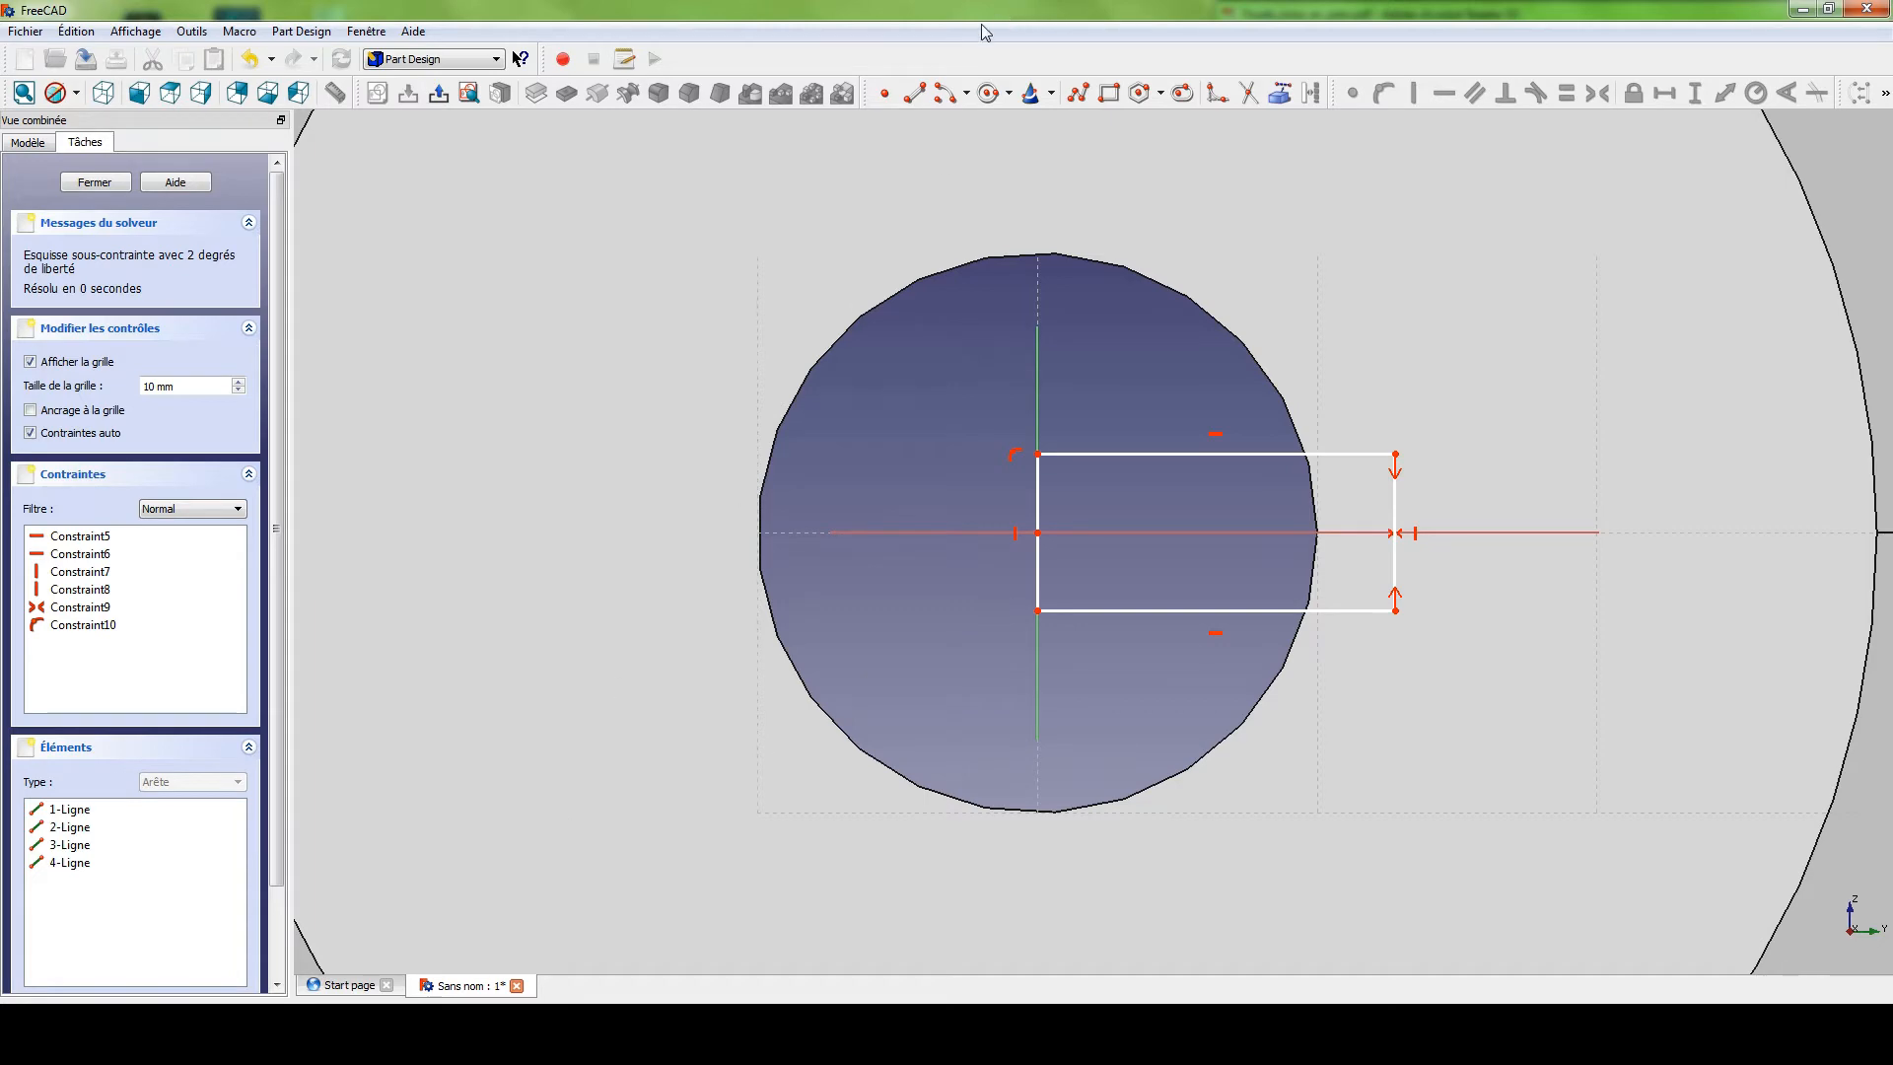
Arrange the FreeCAD window beside the Poulie_mise_en_plan.pdf drawing and bring the keyway view Détail C into sight.
{"action": "left_click_drag", "start_coordinate": [988, 17], "coordinate": [0, 181]}
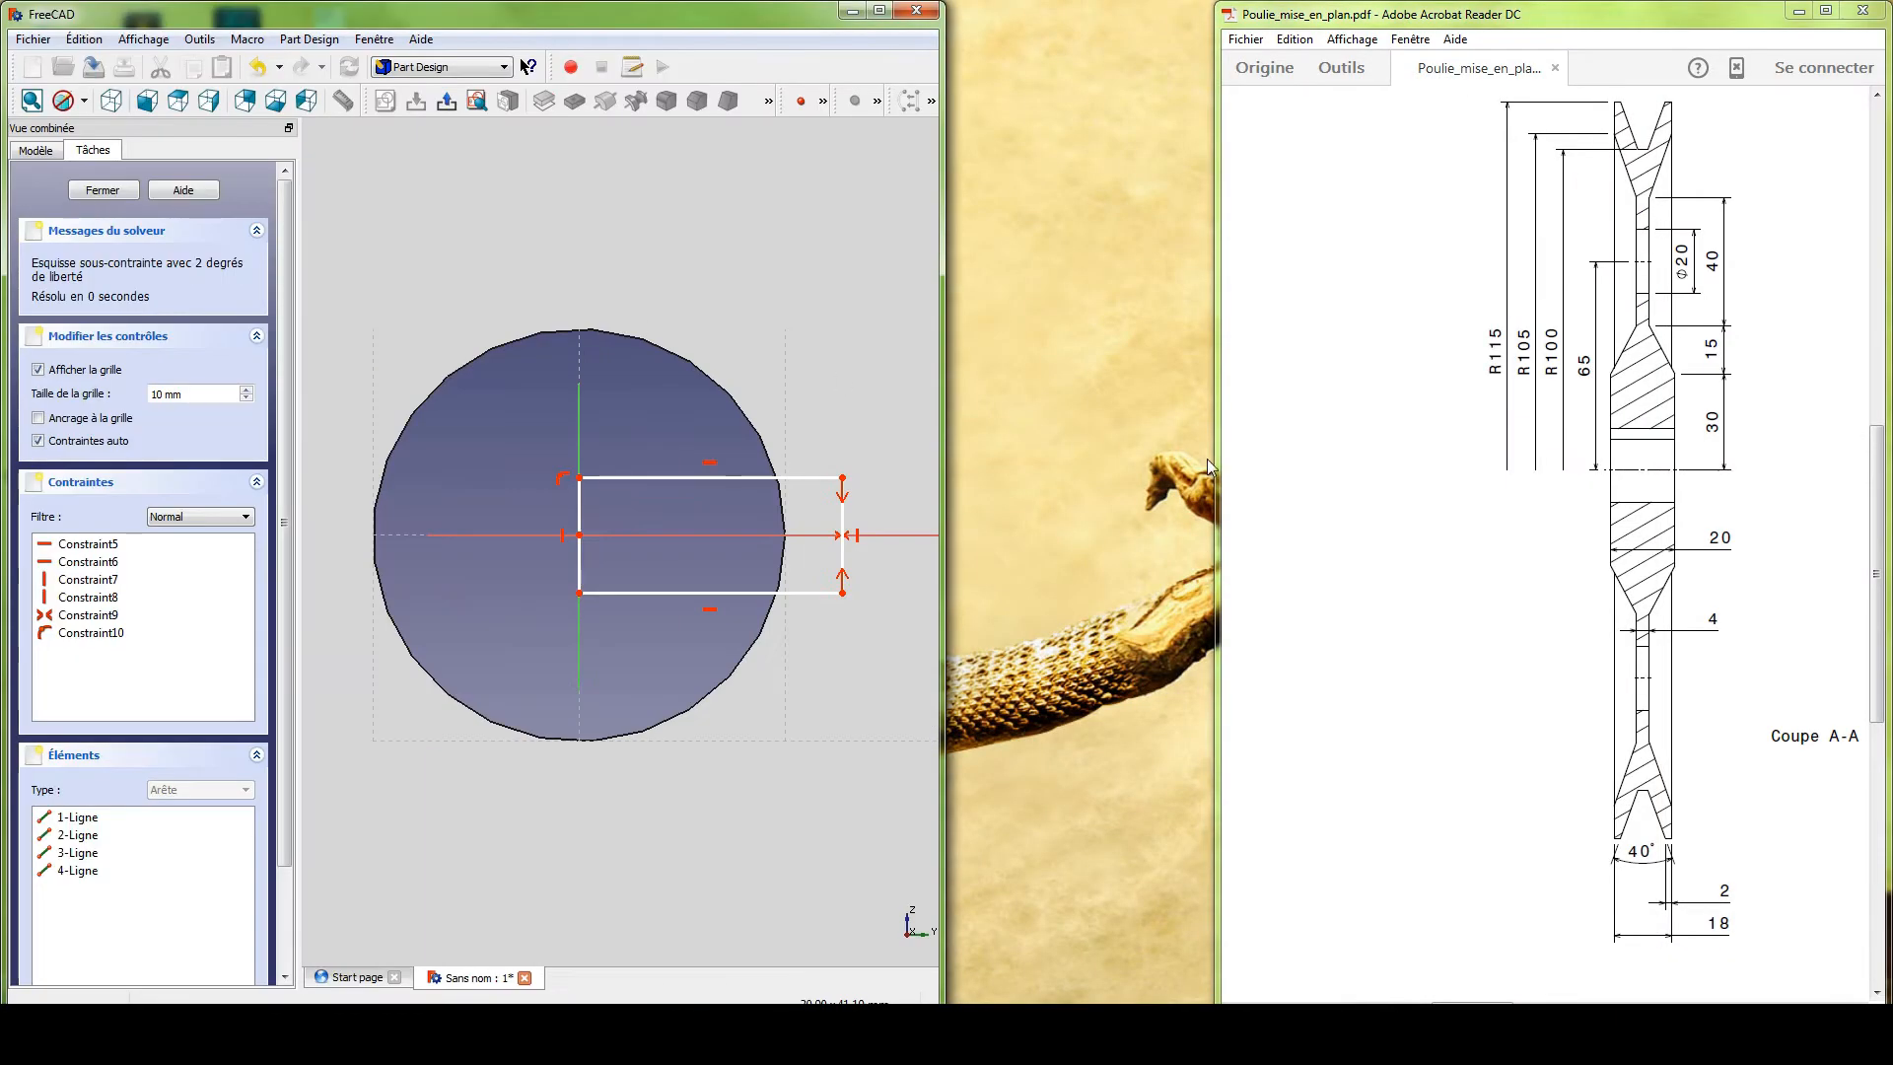
{"action": "left_click_drag", "start_coordinate": [1216, 448], "coordinate": [952, 444]}
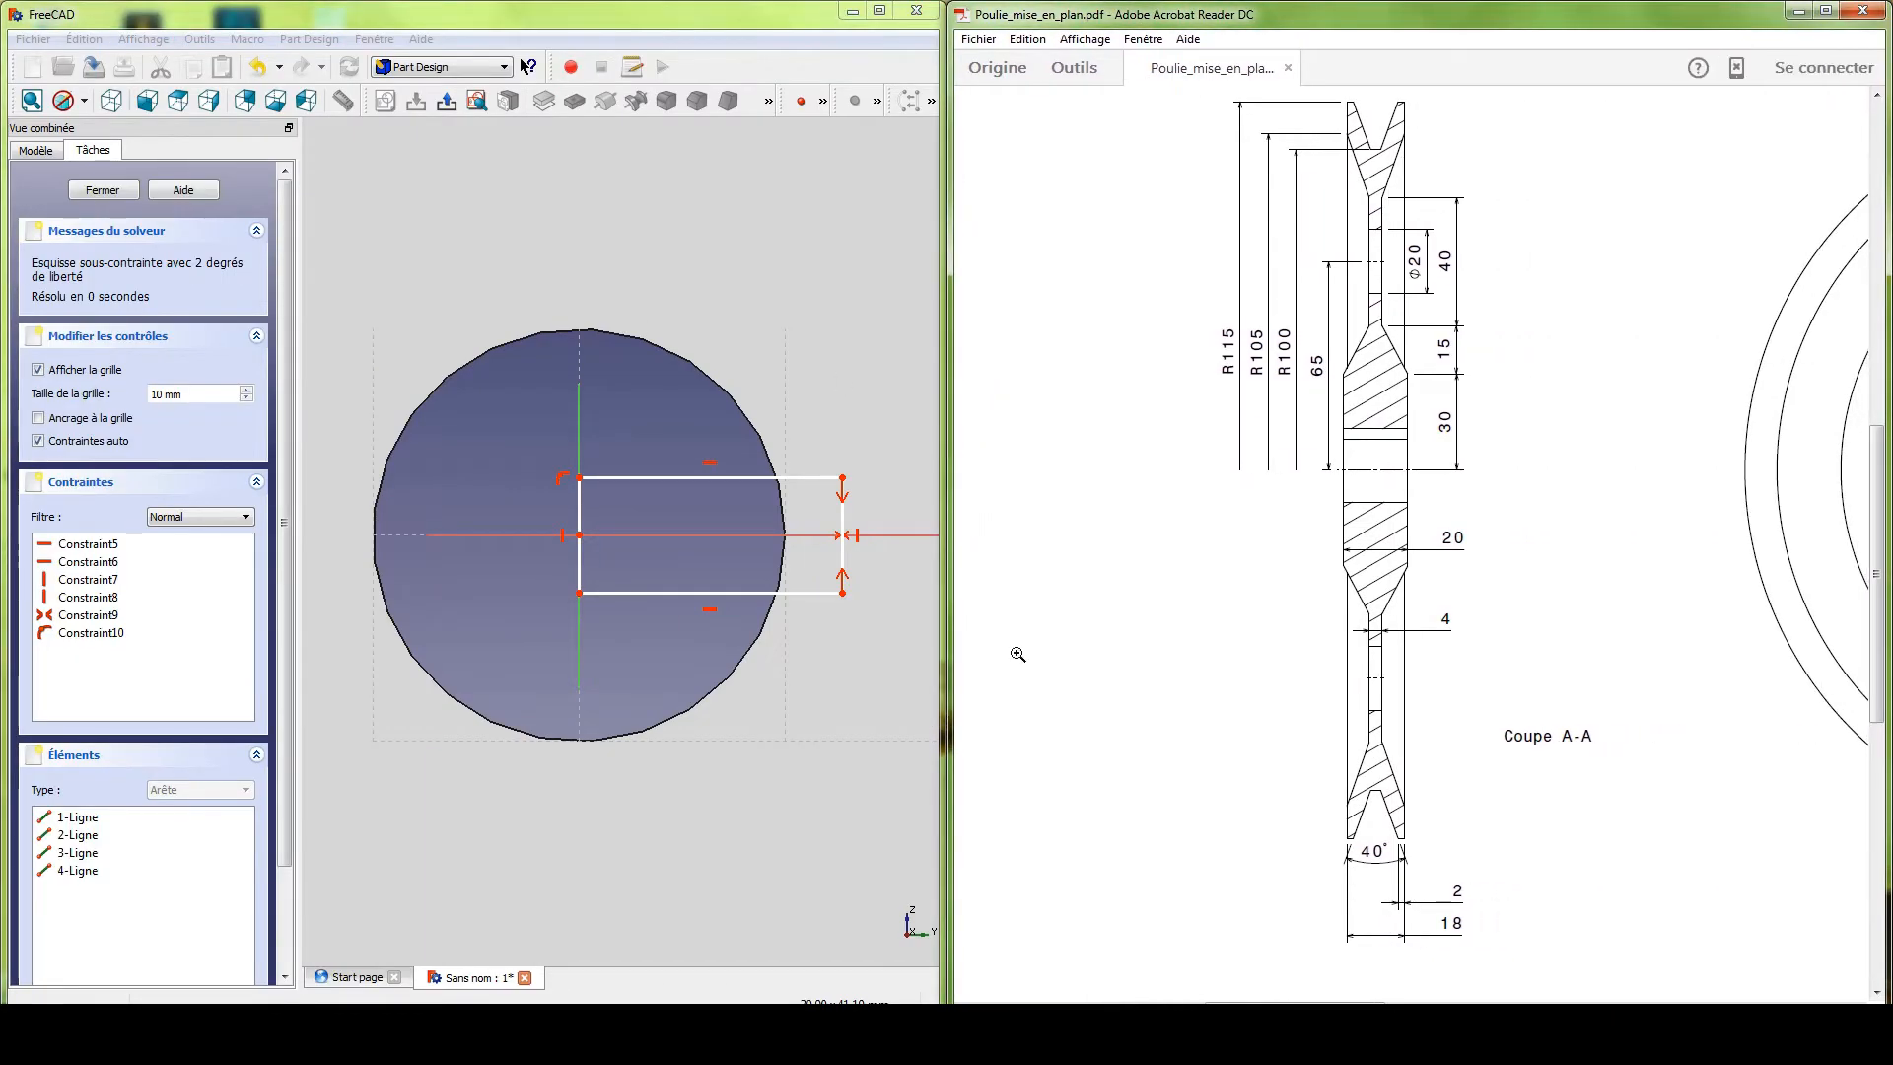
{"action": "scroll", "coordinate": [1420, 508], "scroll_direction": "right", "scroll_amount": 15}
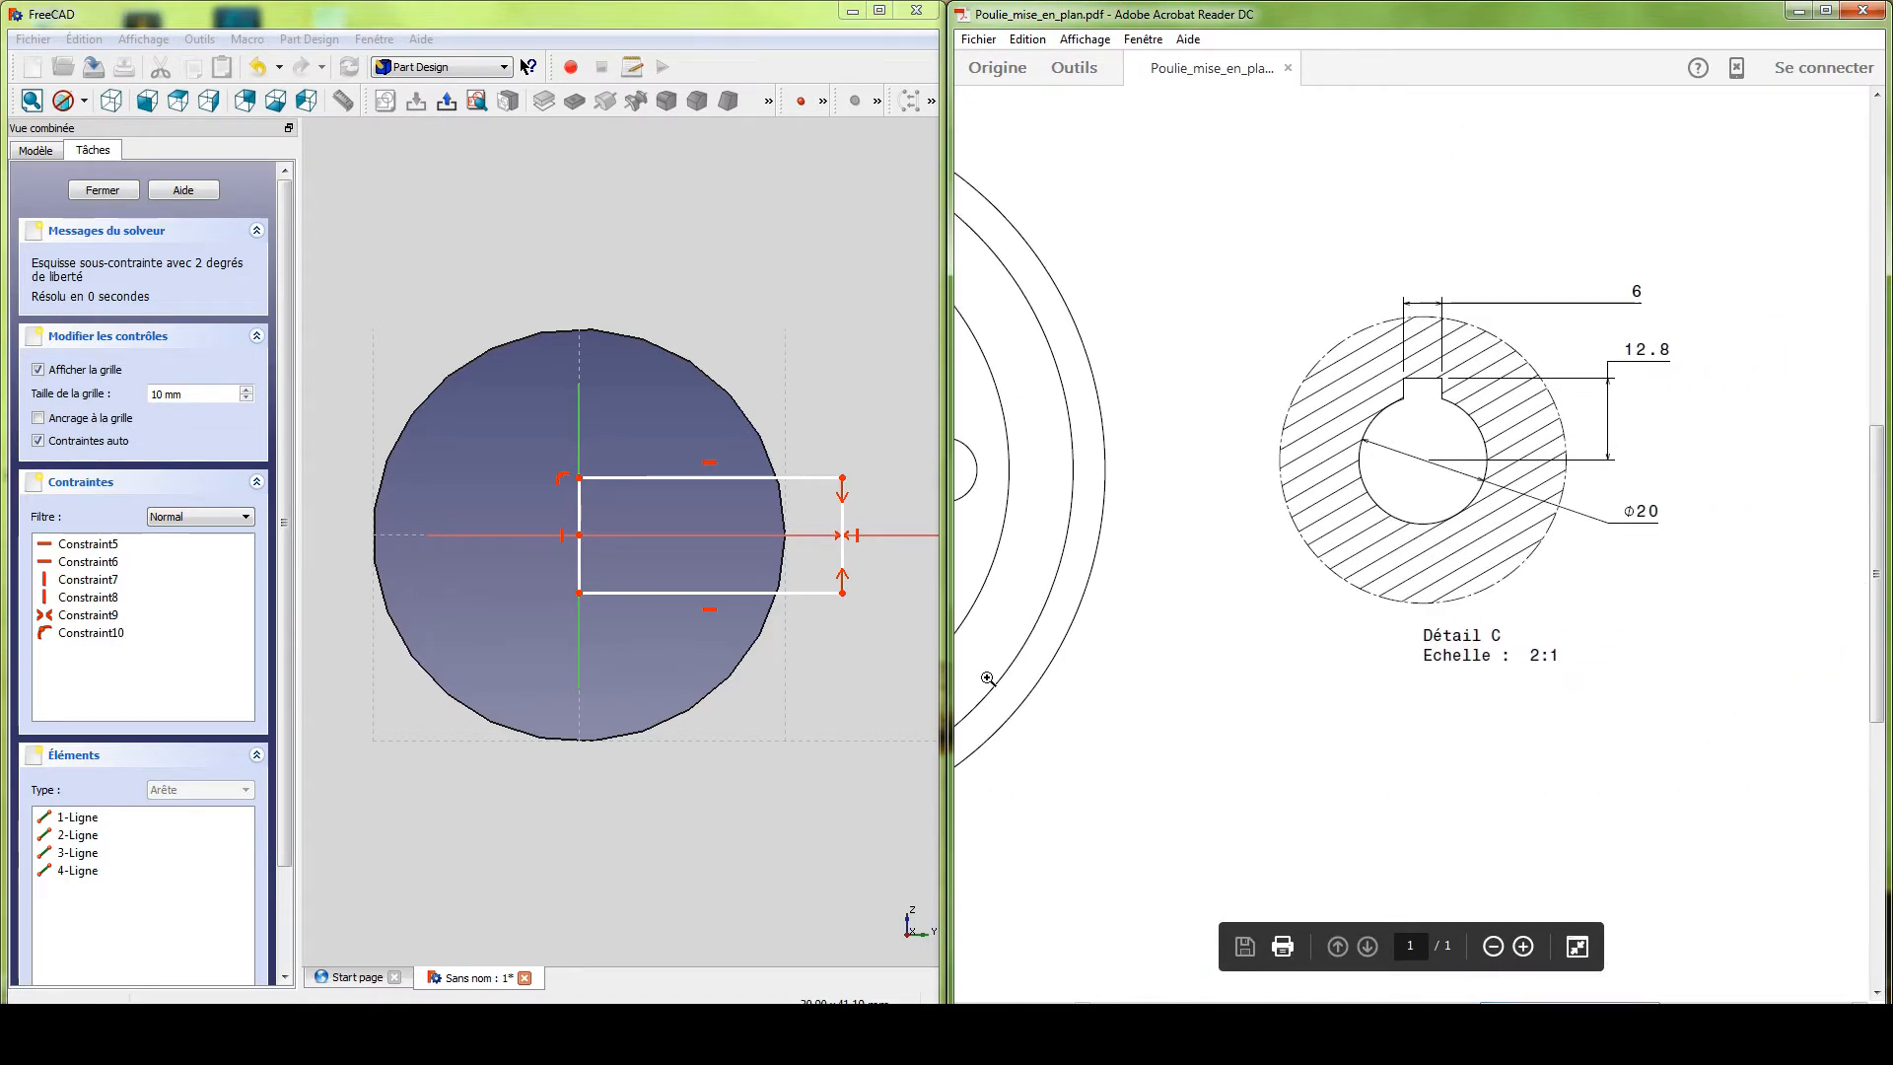
Constrain the rectangle's outer vertical edge to a vertical length of 6 mm.
{"action": "left_click", "coordinate": [844, 533]}
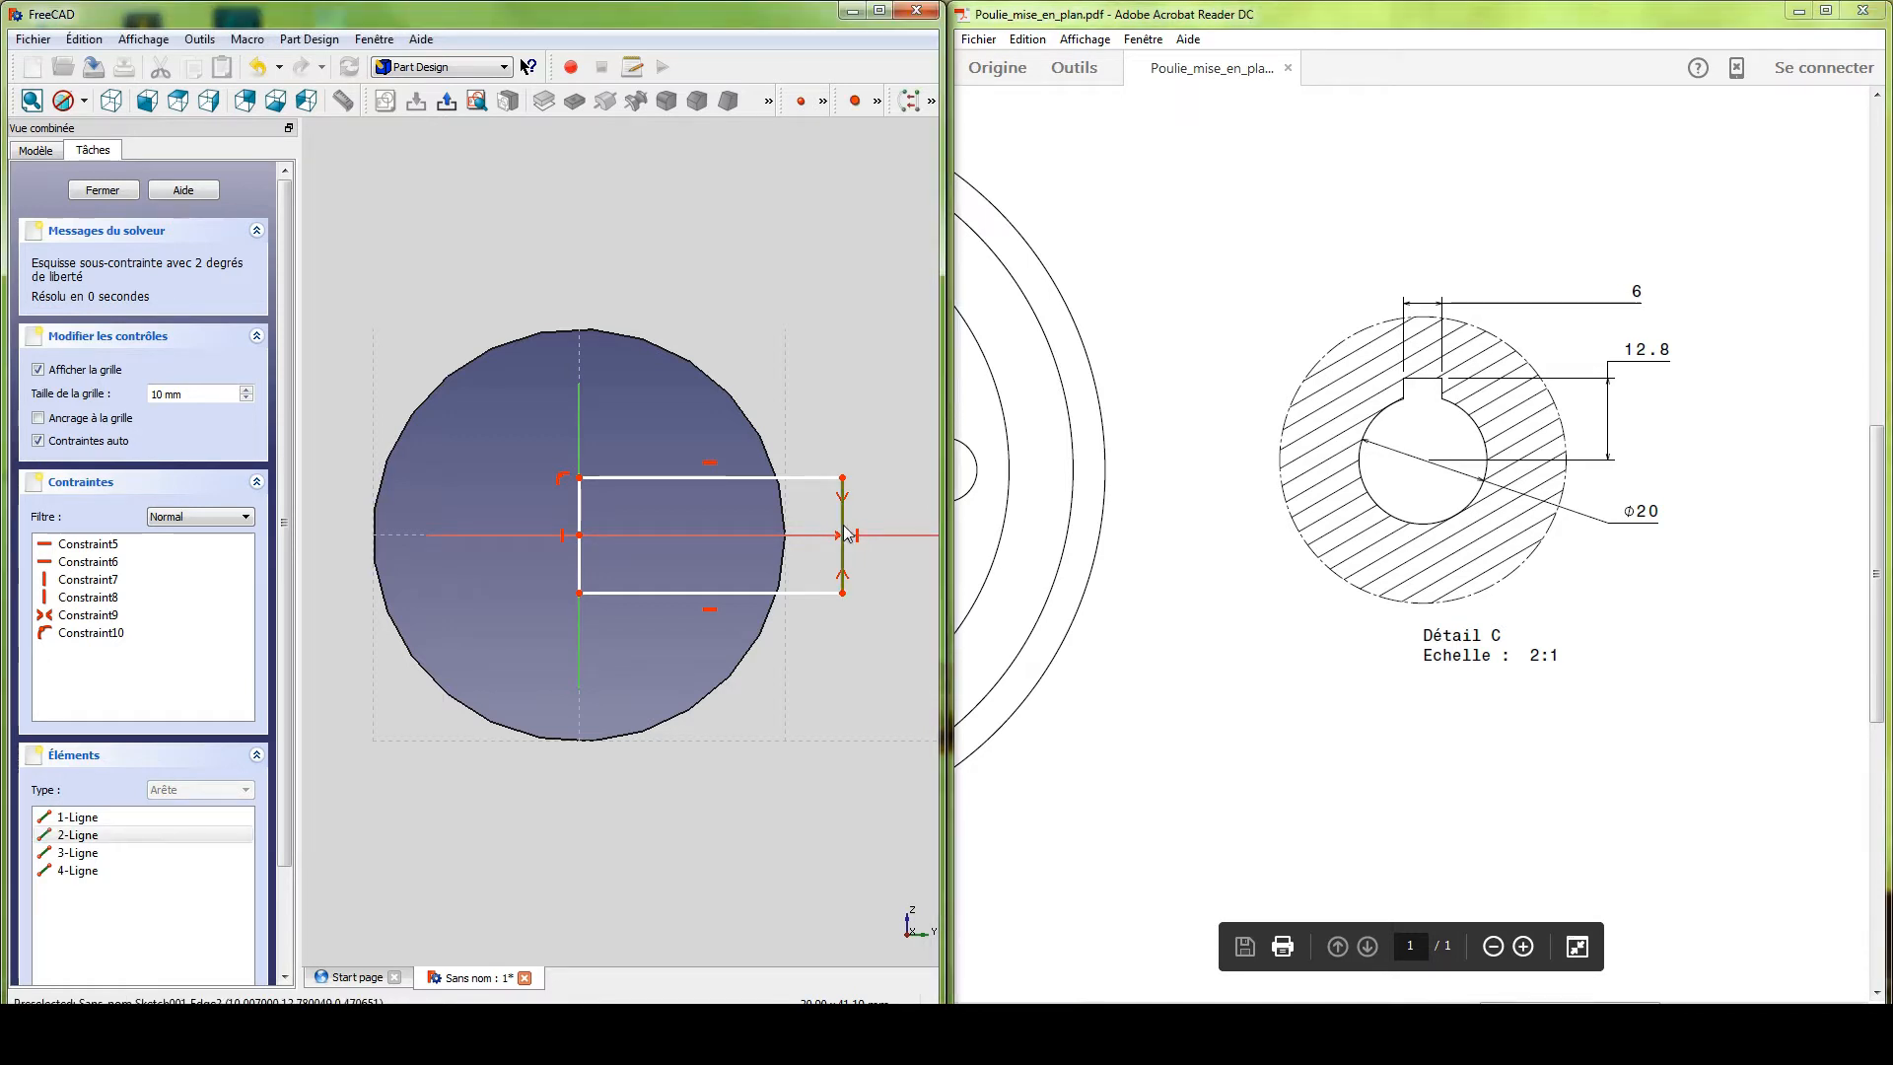
{"action": "key", "text": "shift+h"}
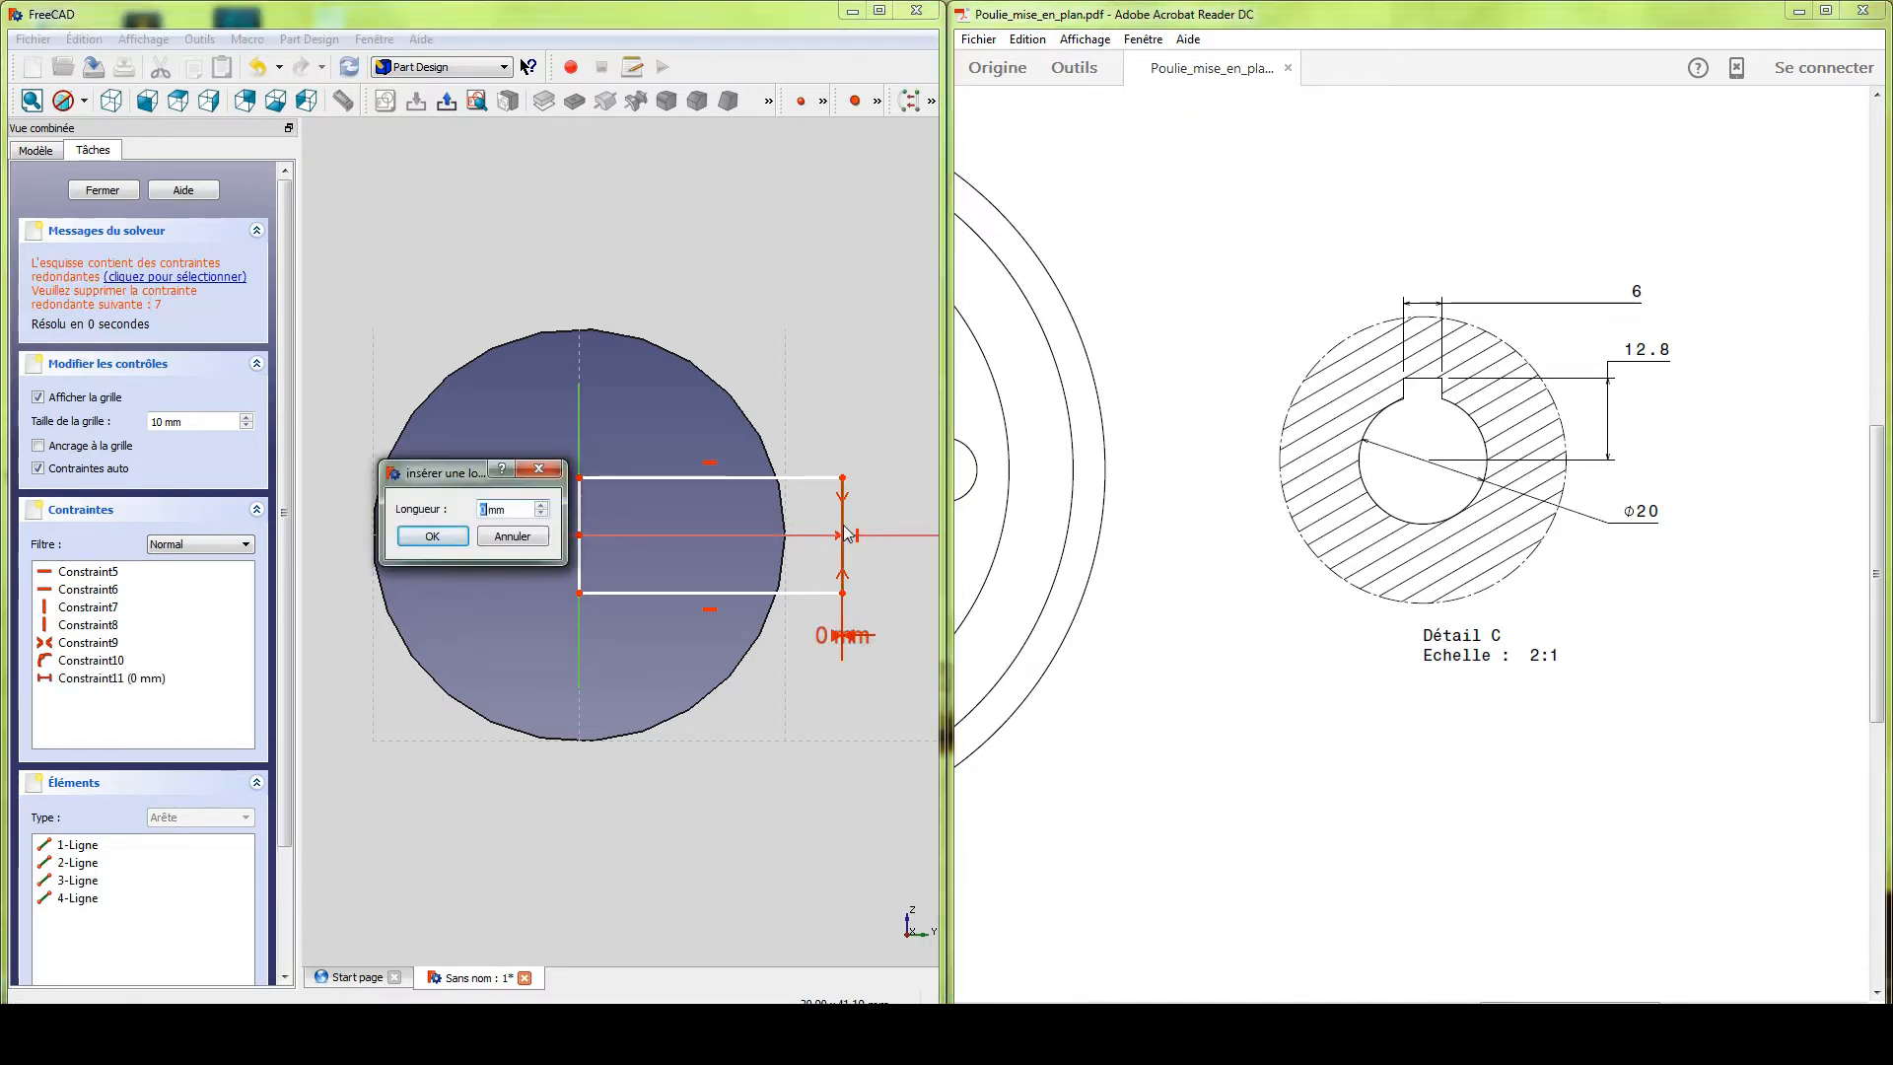
{"action": "left_click", "coordinate": [509, 537]}
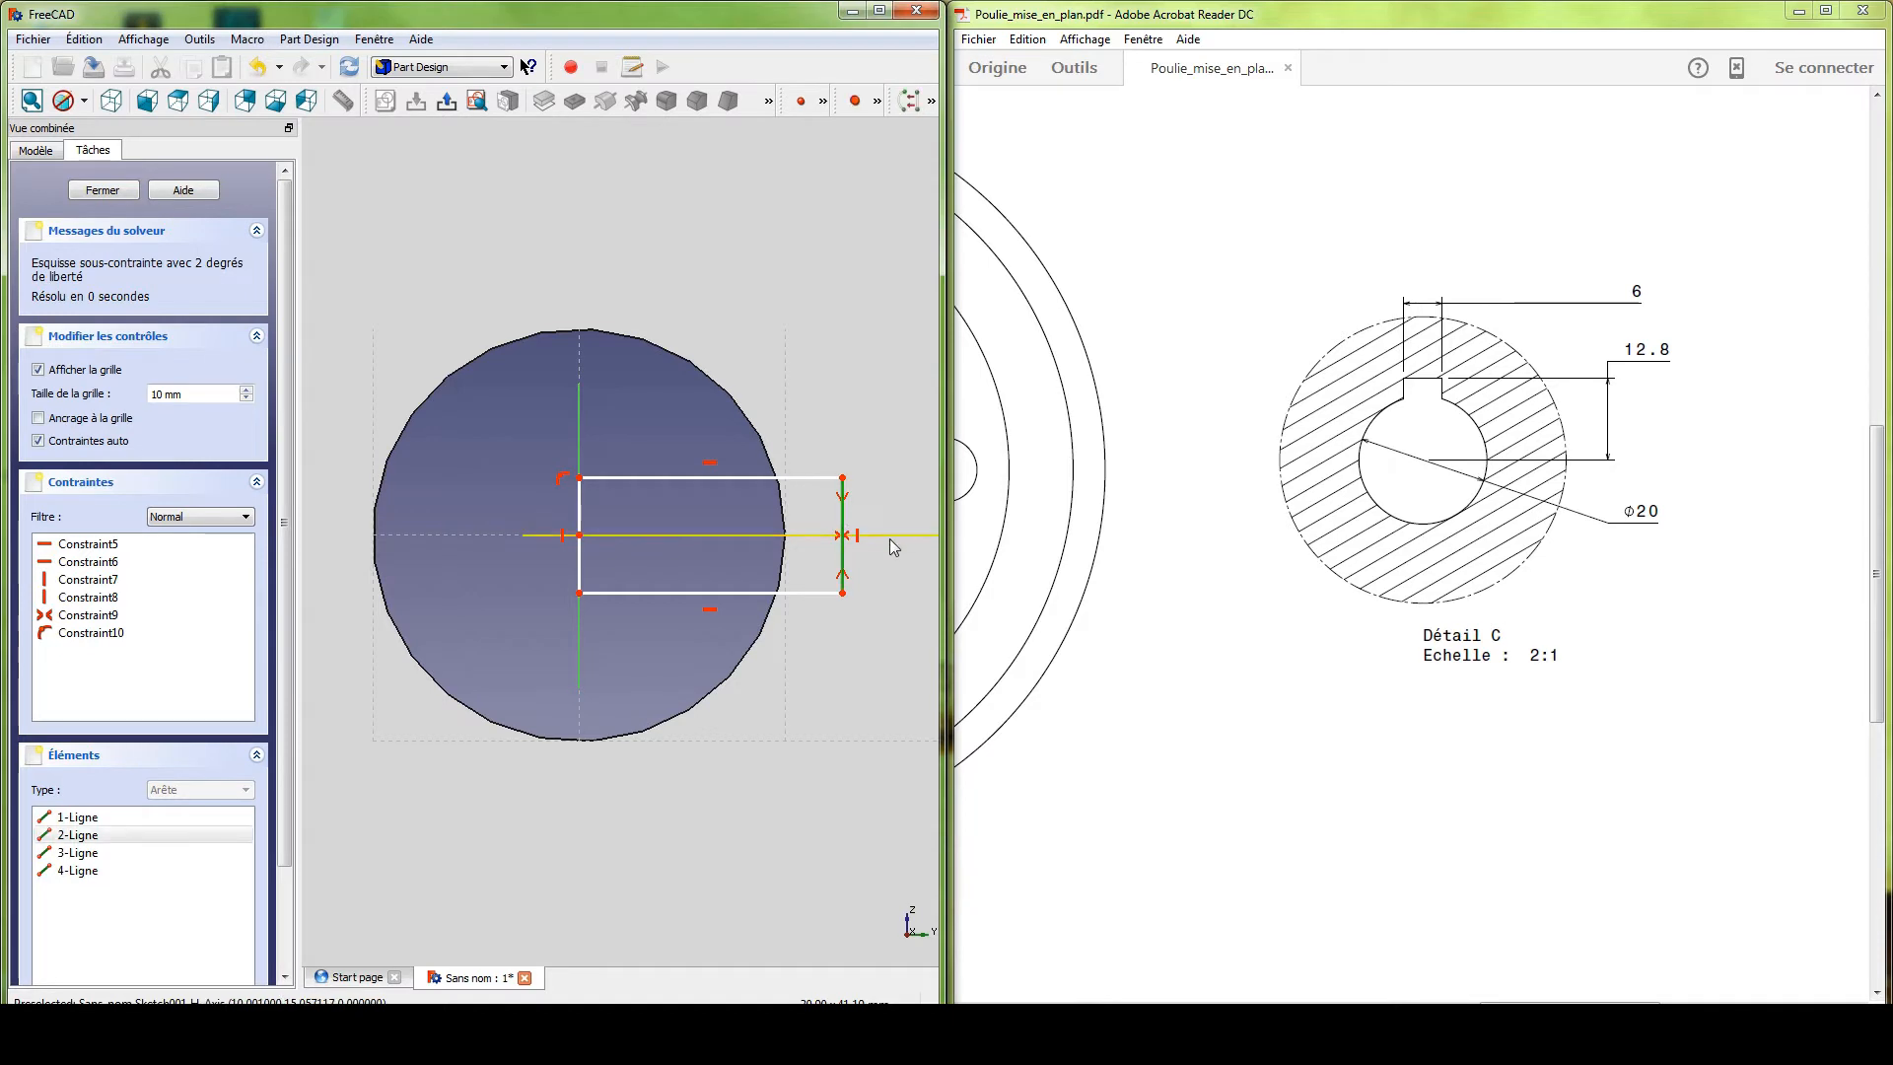
{"action": "key", "text": "shift+v"}
{"action": "type", "text": "6mm"}
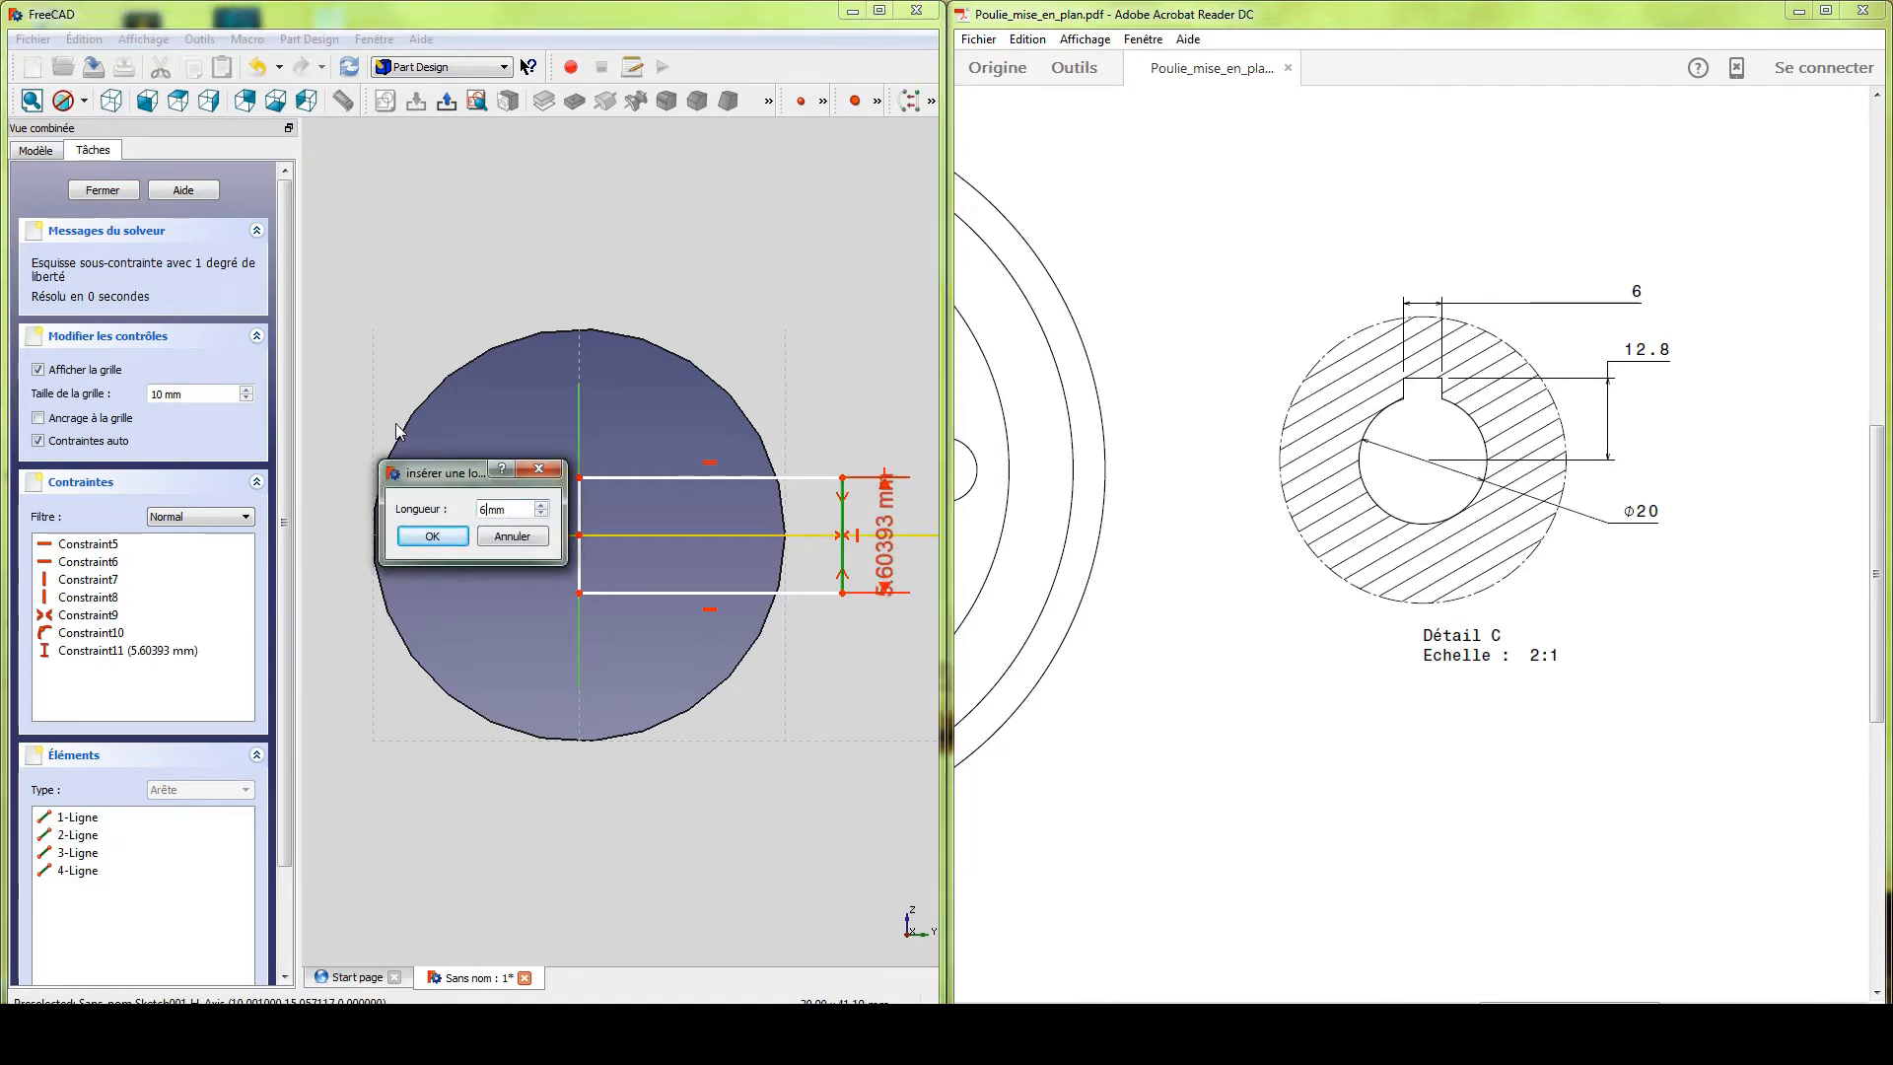
{"action": "key", "text": "Return"}
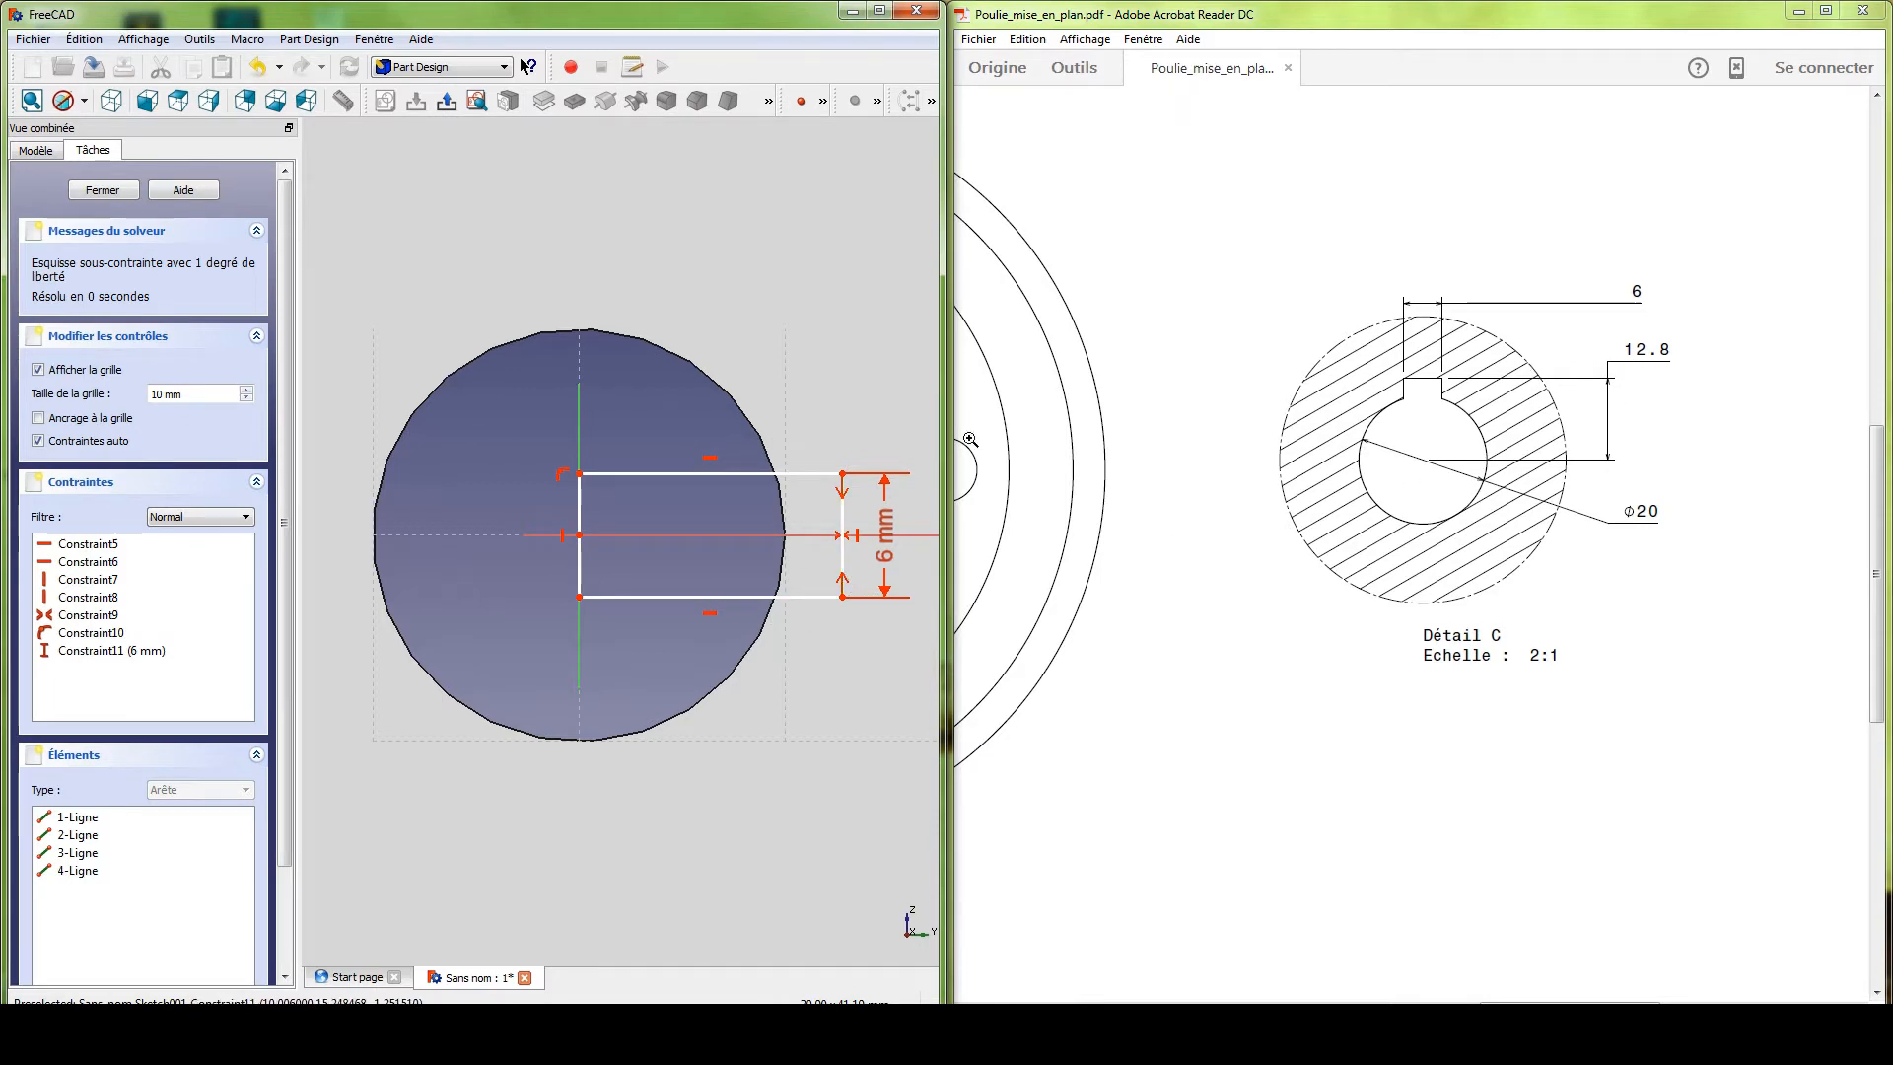
Constrain the rectangle's lower edge to a horizontal length of 12.8 mm.
{"action": "left_click", "coordinate": [648, 599]}
{"action": "key", "text": "shift+h"}
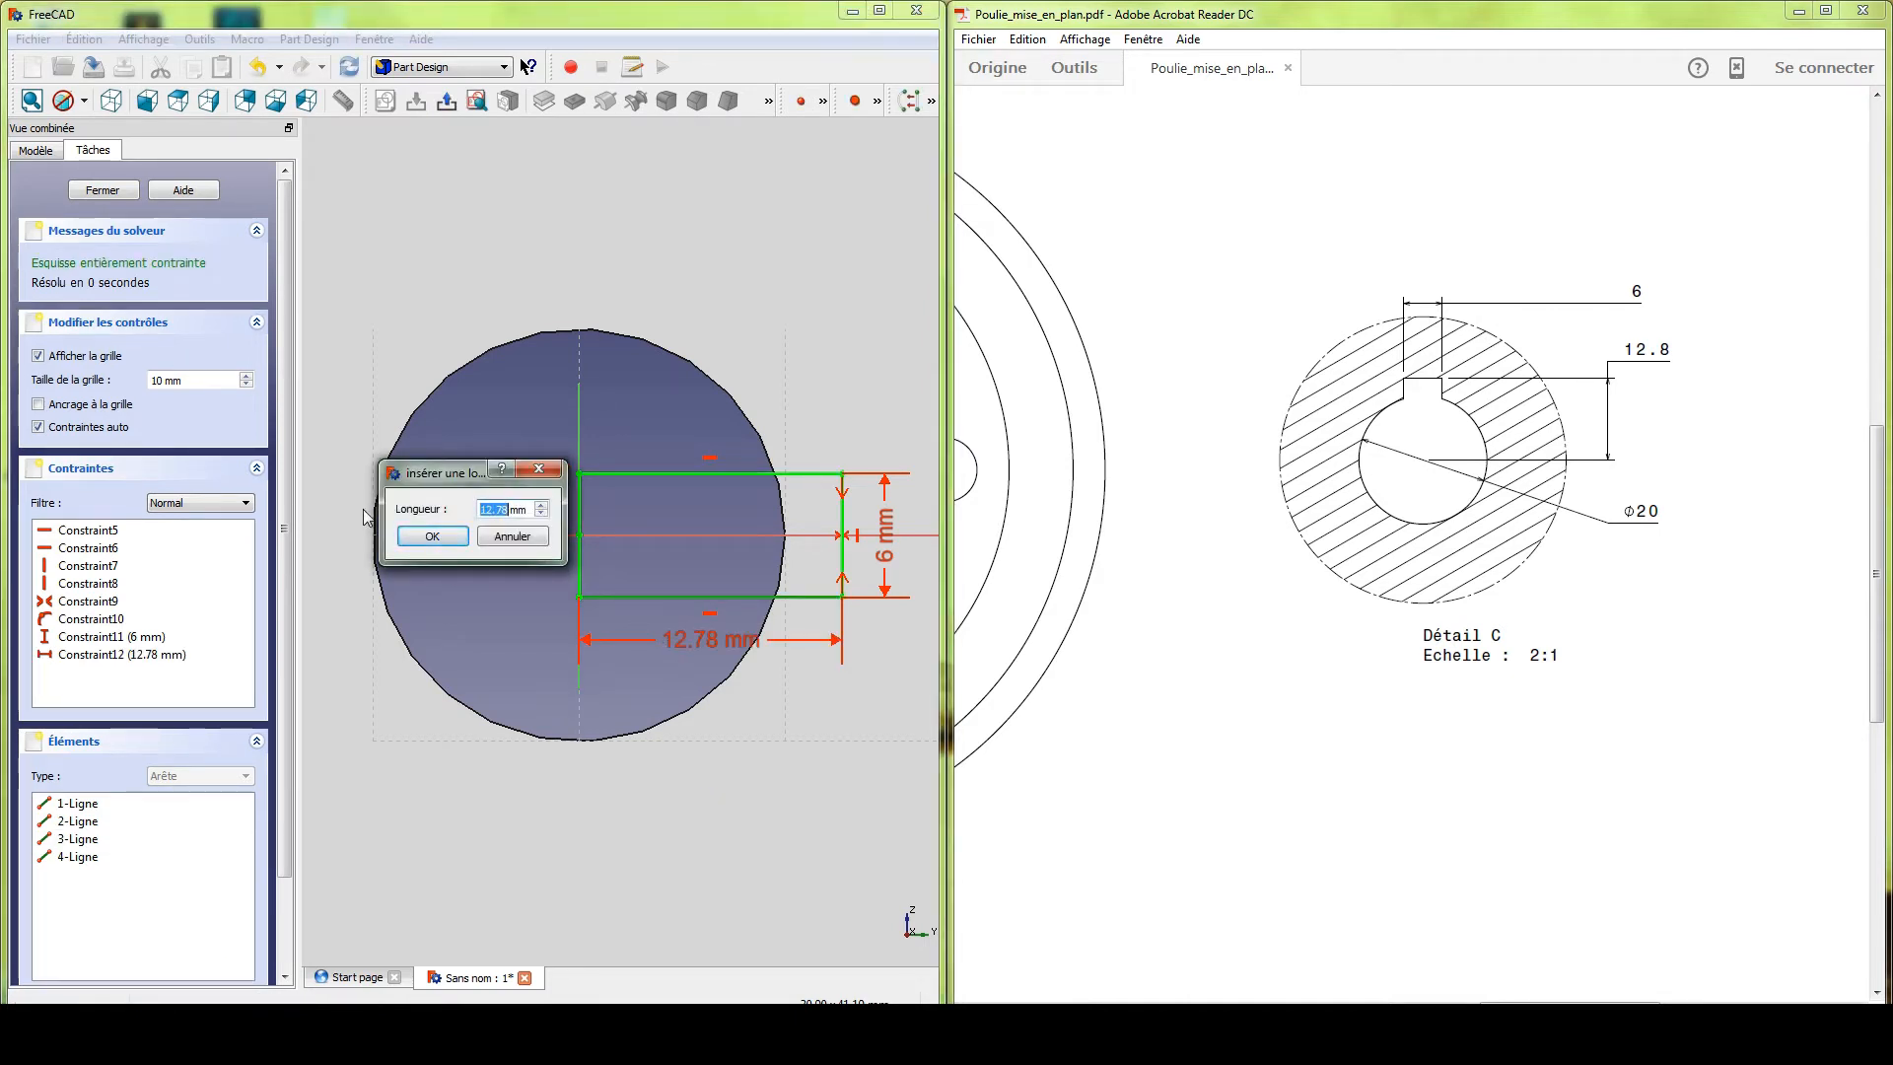
{"action": "type", "text": "12.8"}
{"action": "key", "text": "Return"}
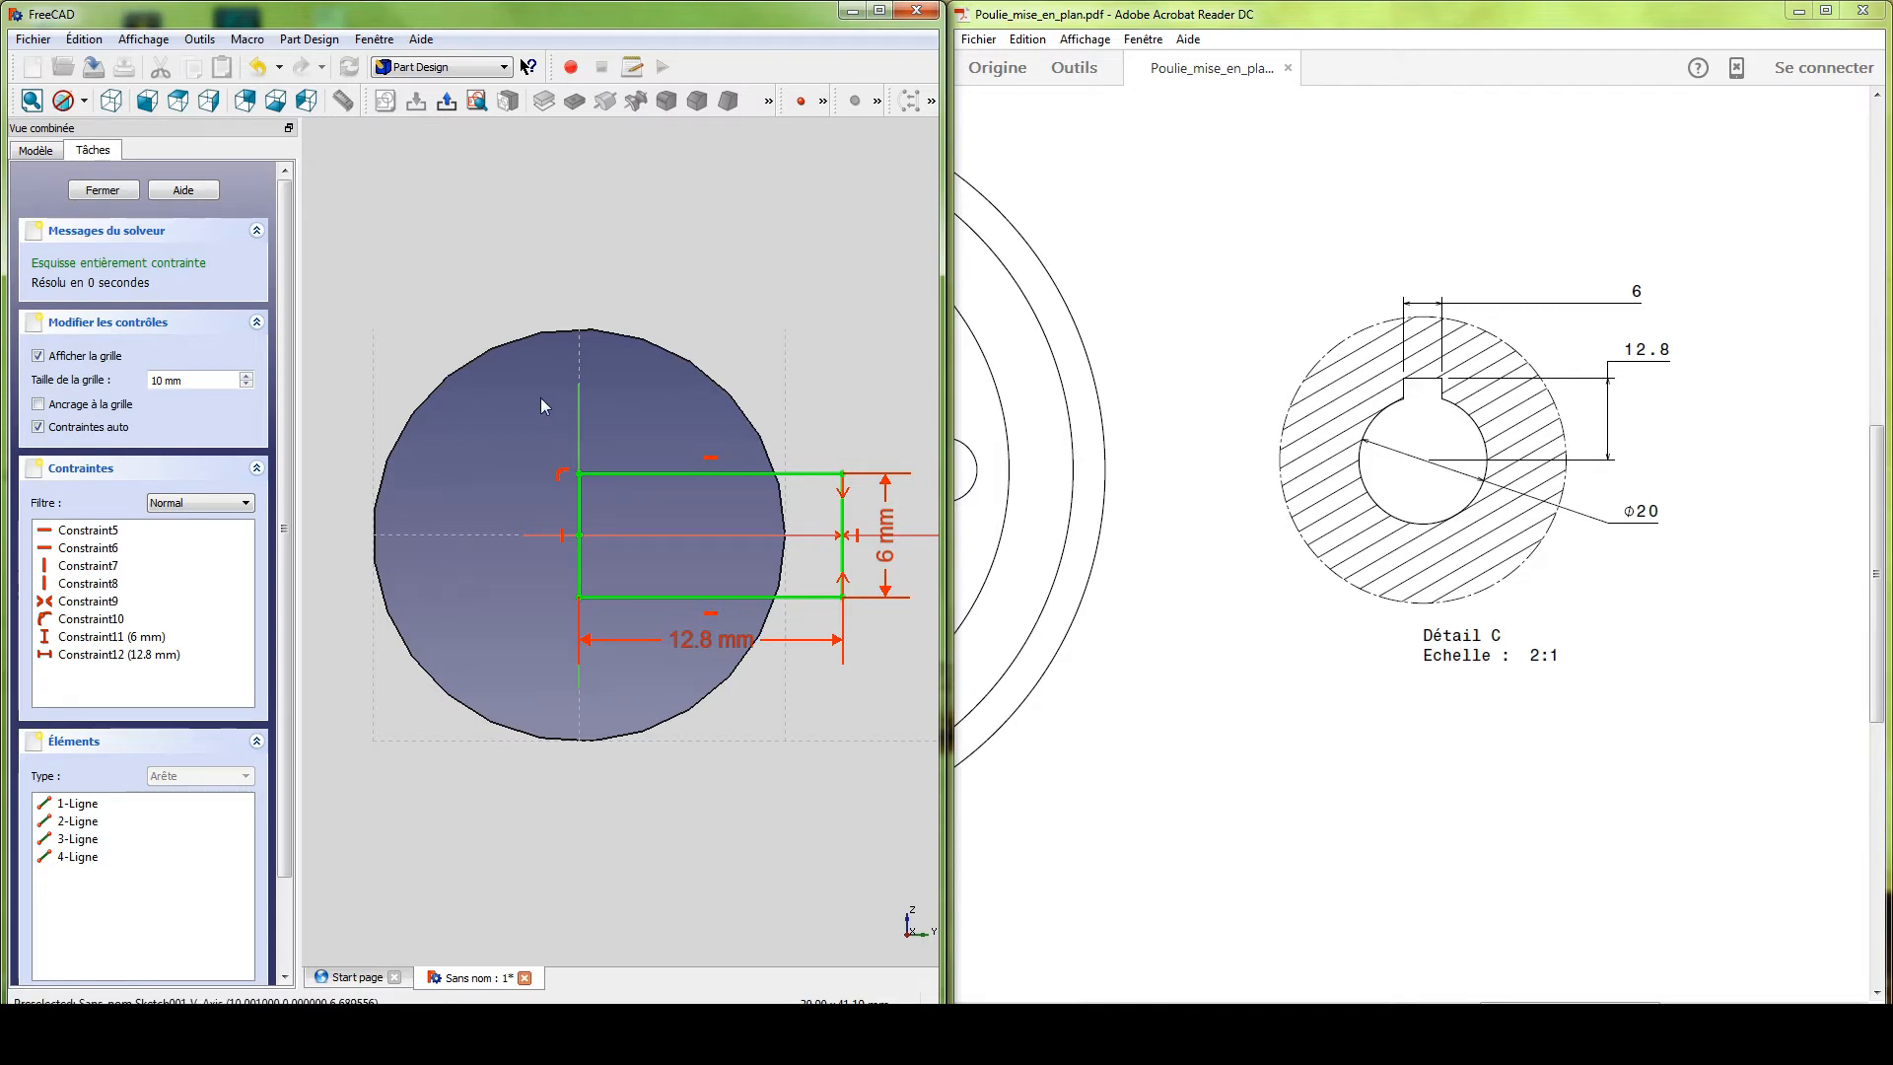
Maximise the FreeCAD window, close the keyway sketch and cut it as a pocket through the whole pulley (À travers tout).
{"action": "left_click", "coordinate": [879, 10]}
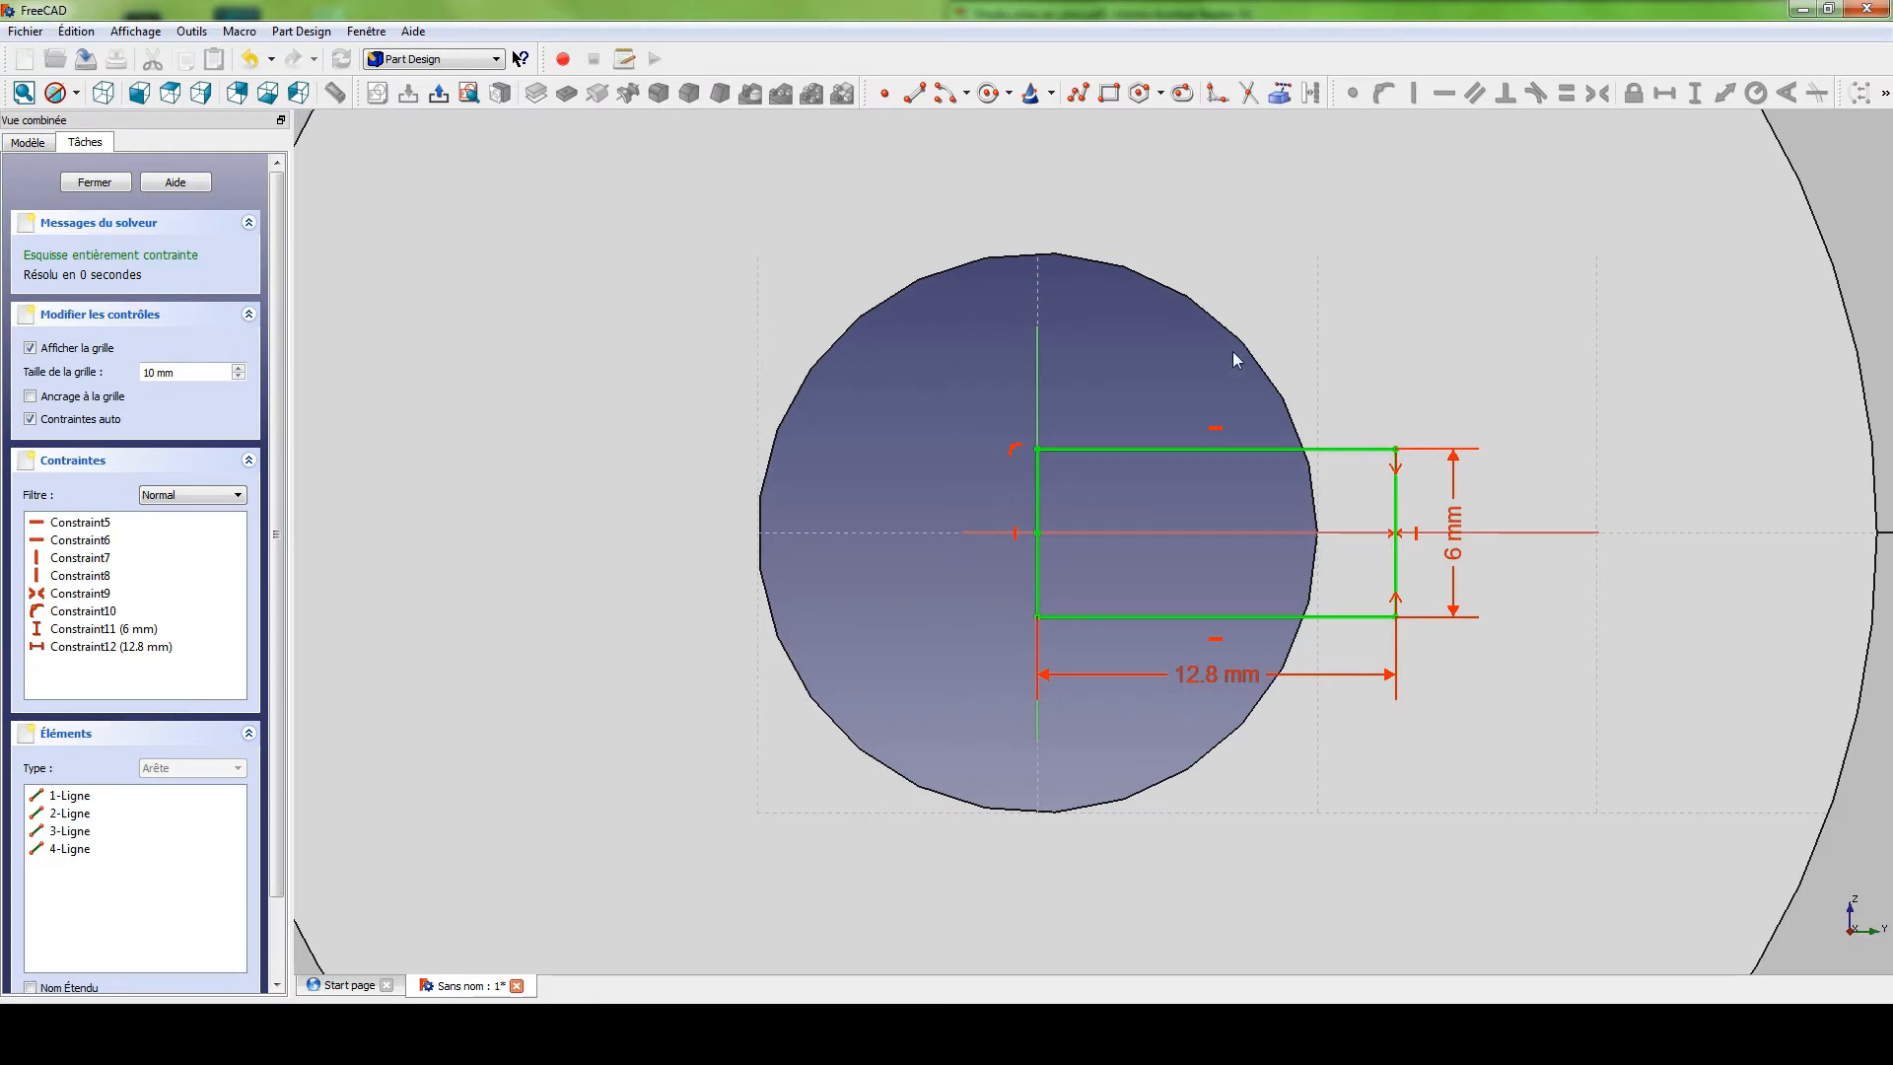
{"action": "left_click", "coordinate": [443, 94]}
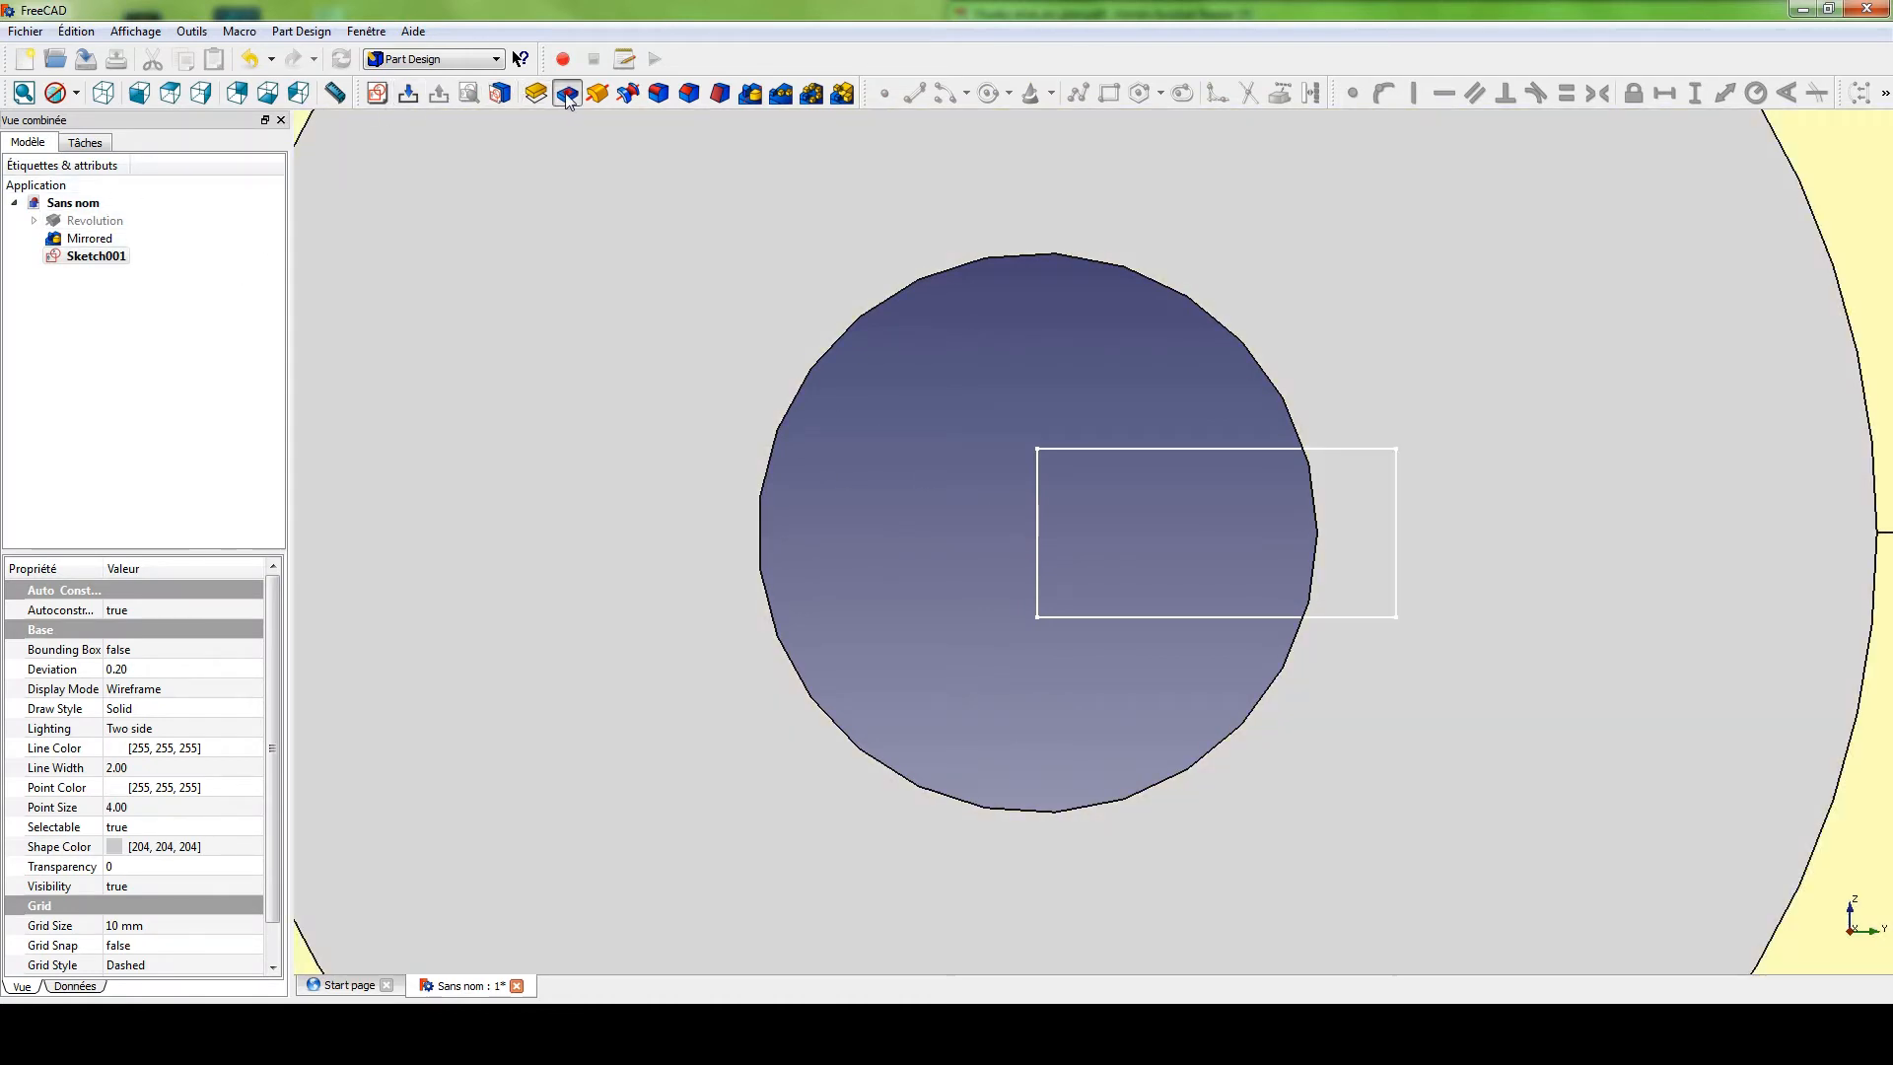
{"action": "left_click", "coordinate": [568, 95]}
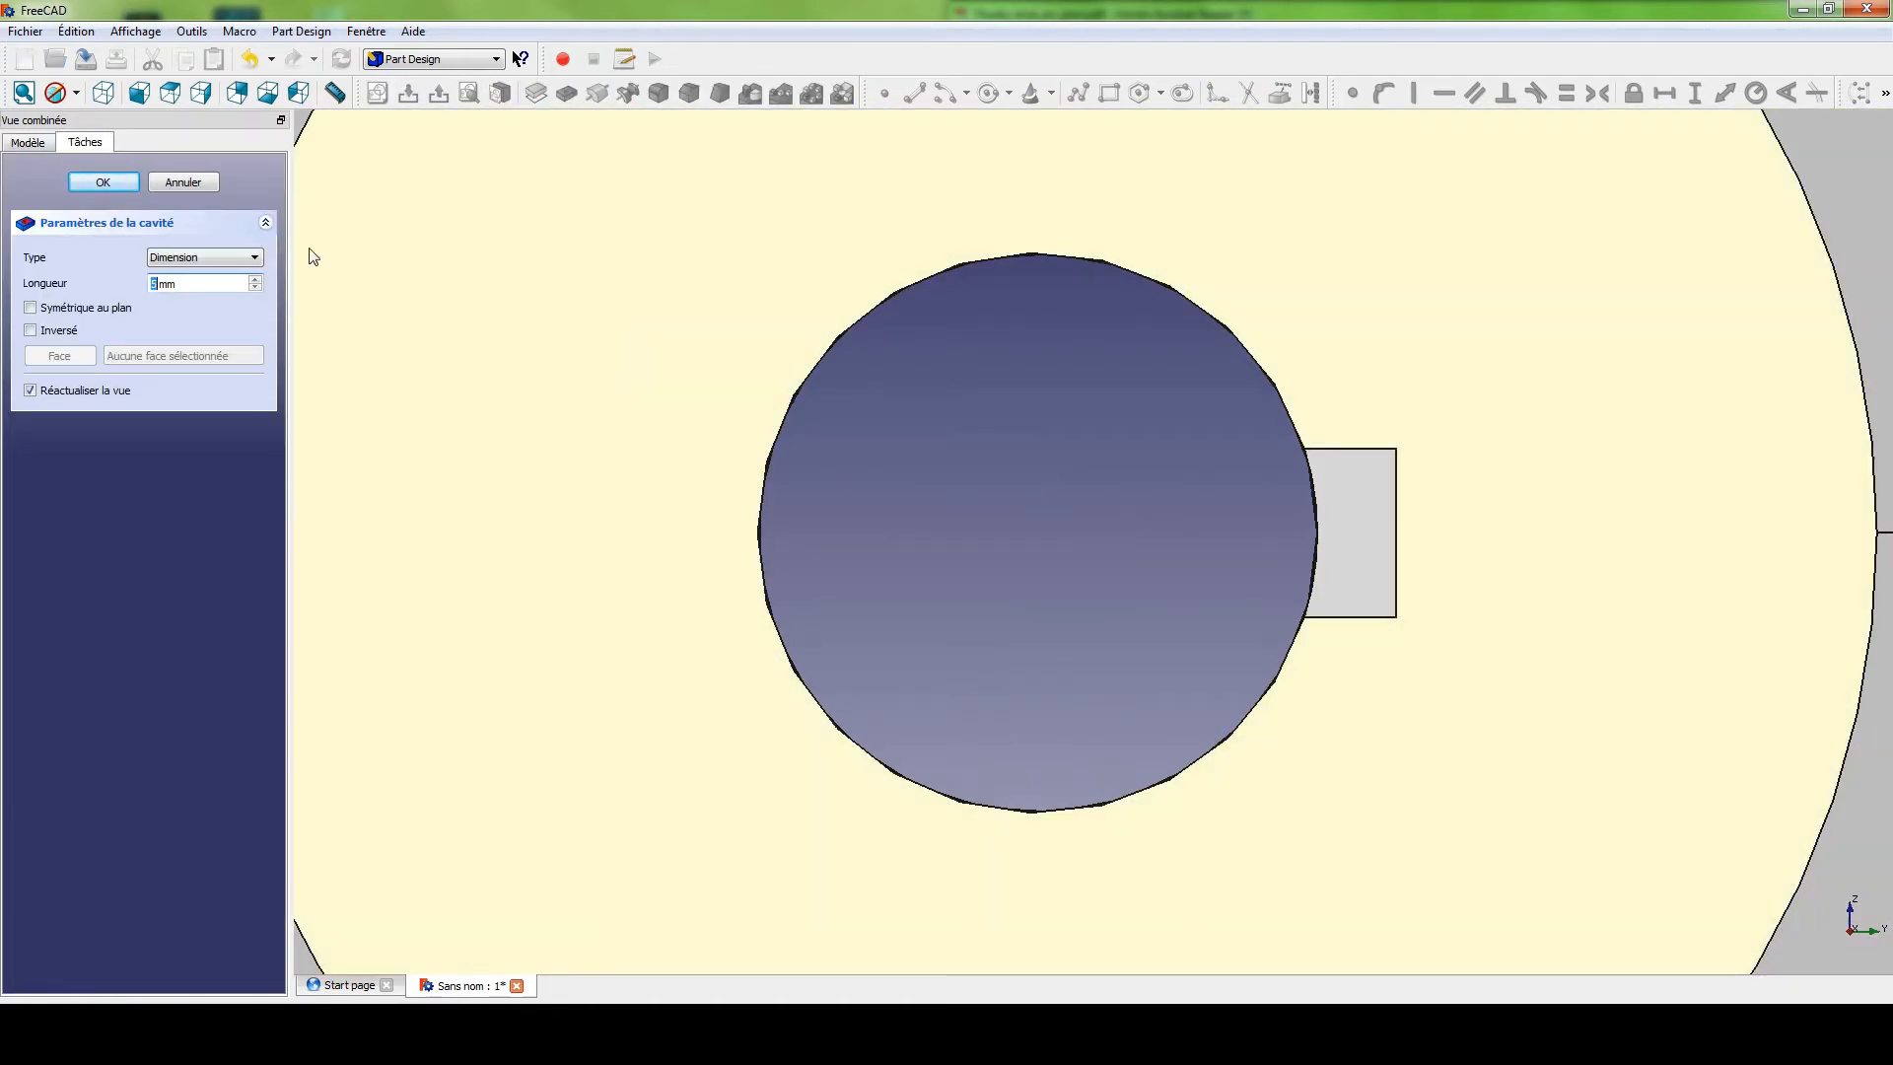
{"action": "left_click", "coordinate": [255, 259]}
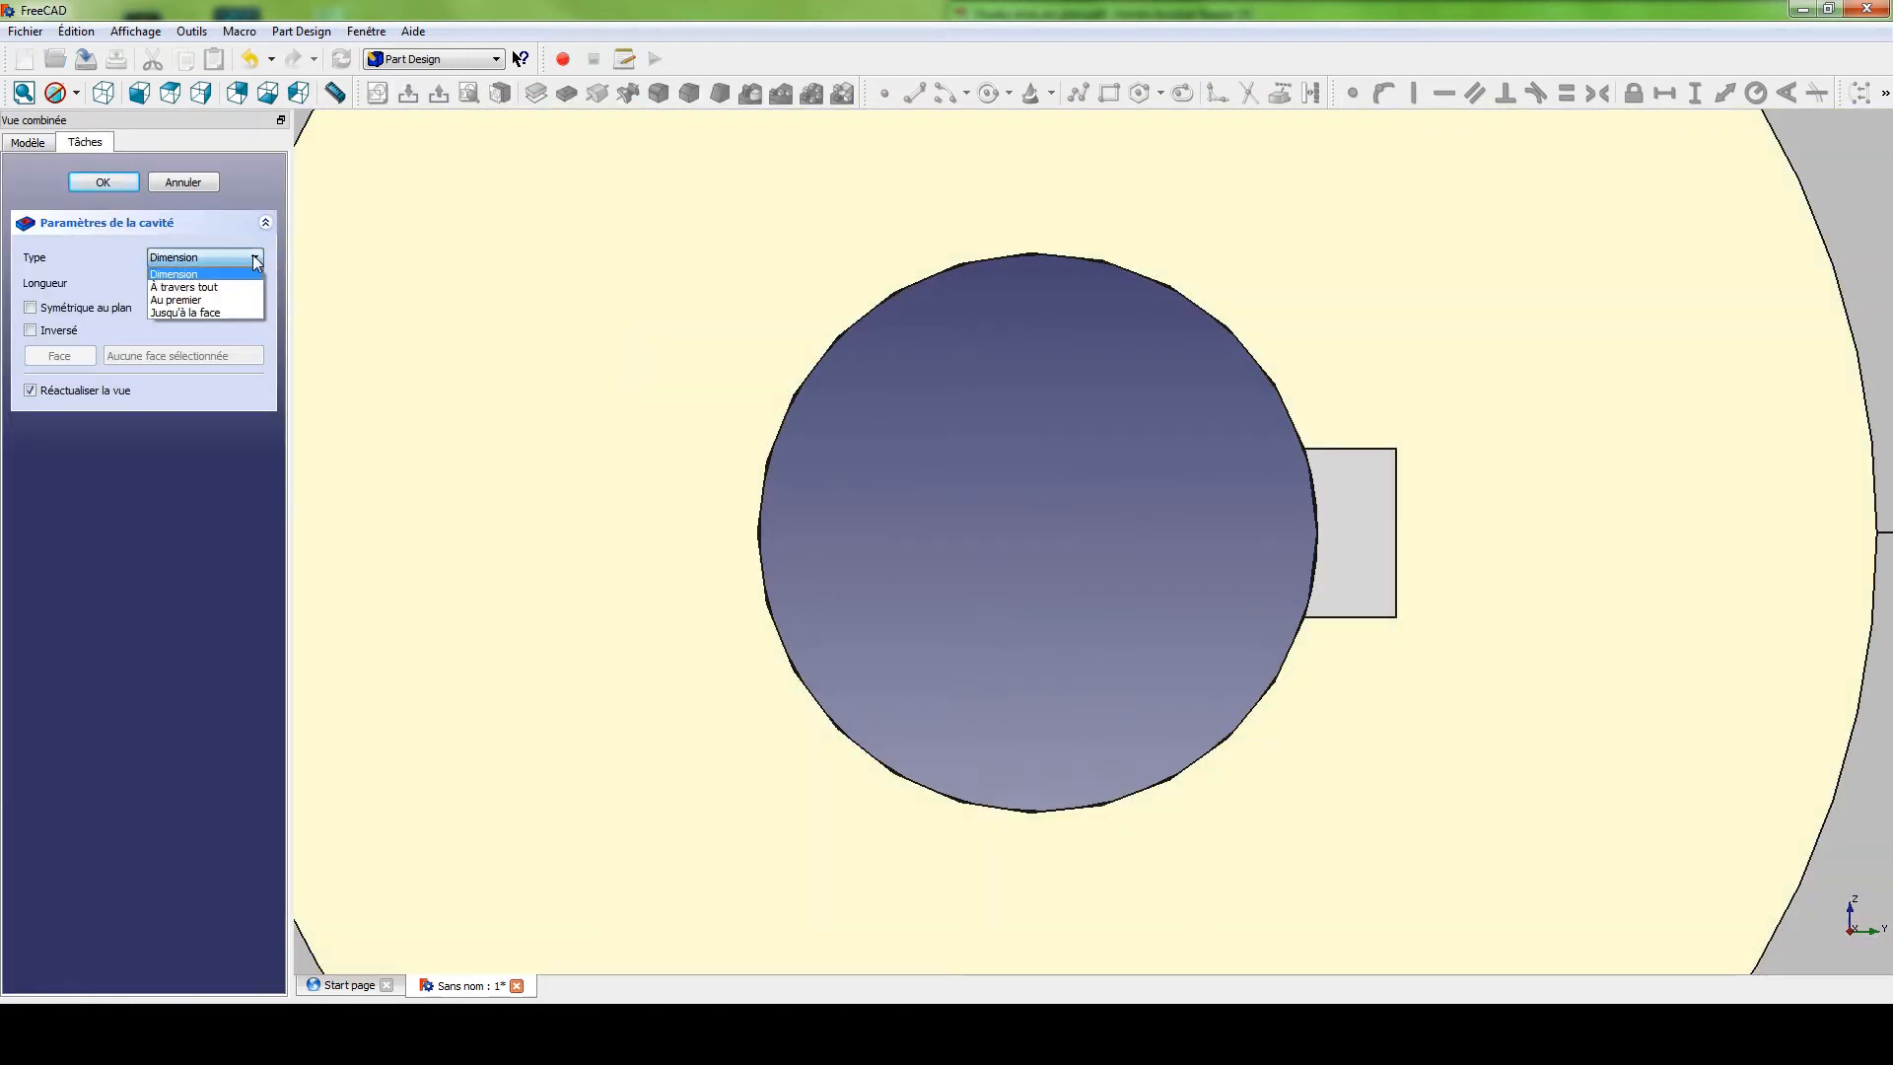
{"action": "left_click", "coordinate": [201, 288]}
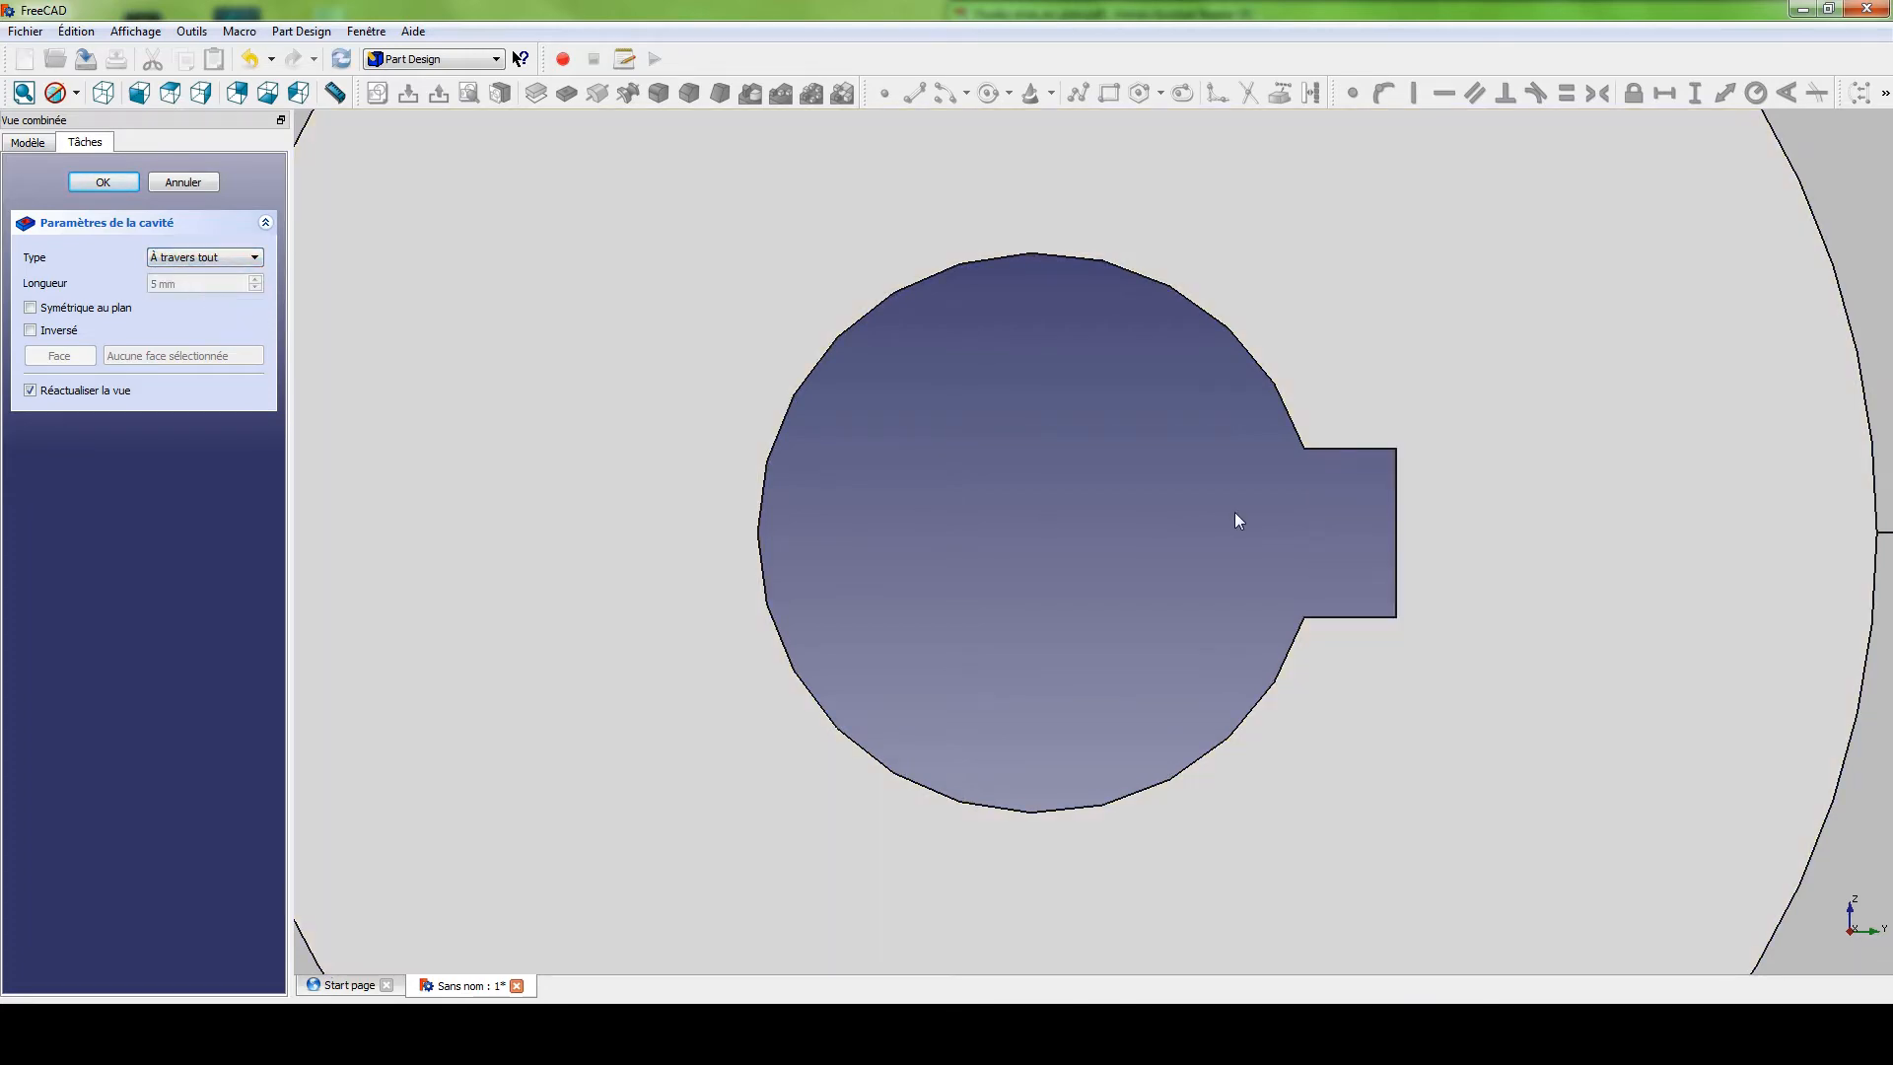
Examine the keyway cut in the whole pulley from oblique, side and front views.
{"action": "scroll", "coordinate": [1183, 538], "scroll_direction": "down", "scroll_amount": 4}
{"action": "scroll", "coordinate": [1131, 569], "scroll_direction": "down", "scroll_amount": 5}
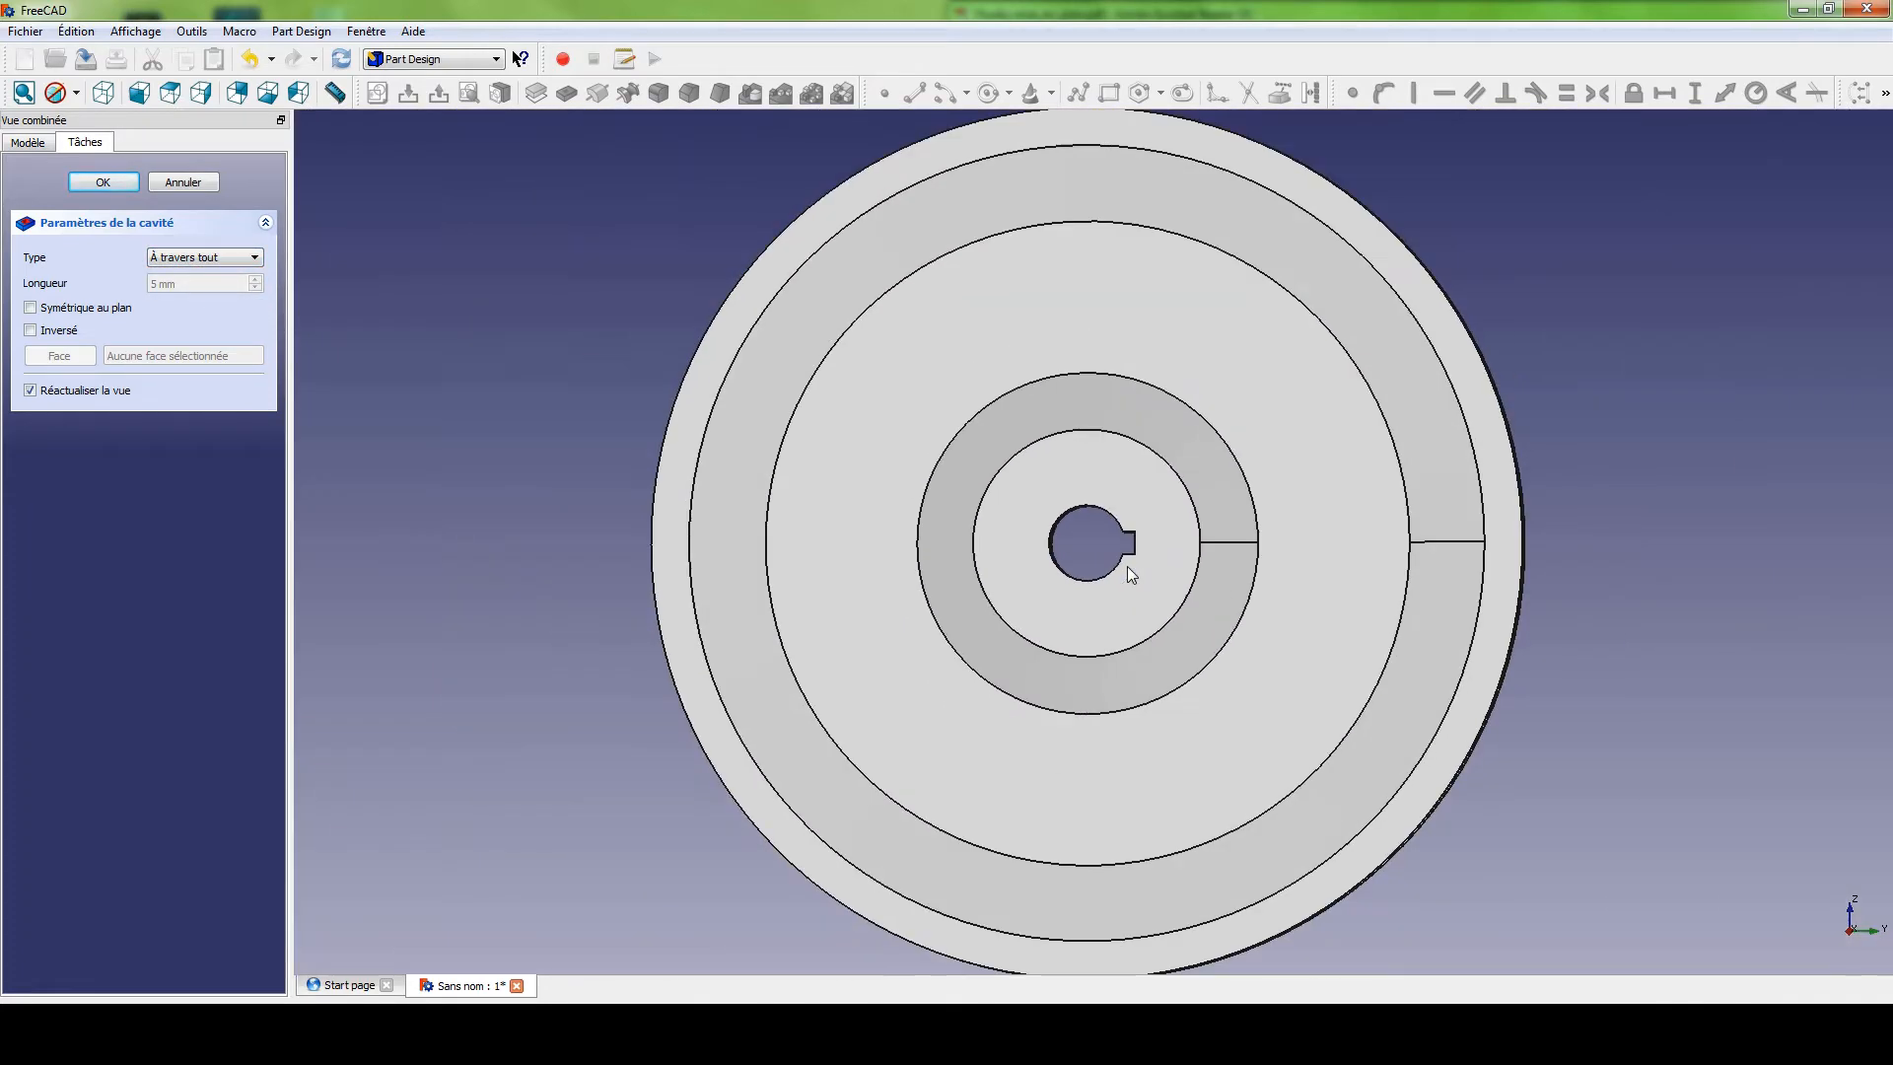
{"action": "middle_click_drag", "start_coordinate": [1128, 570], "coordinate": [1188, 496]}
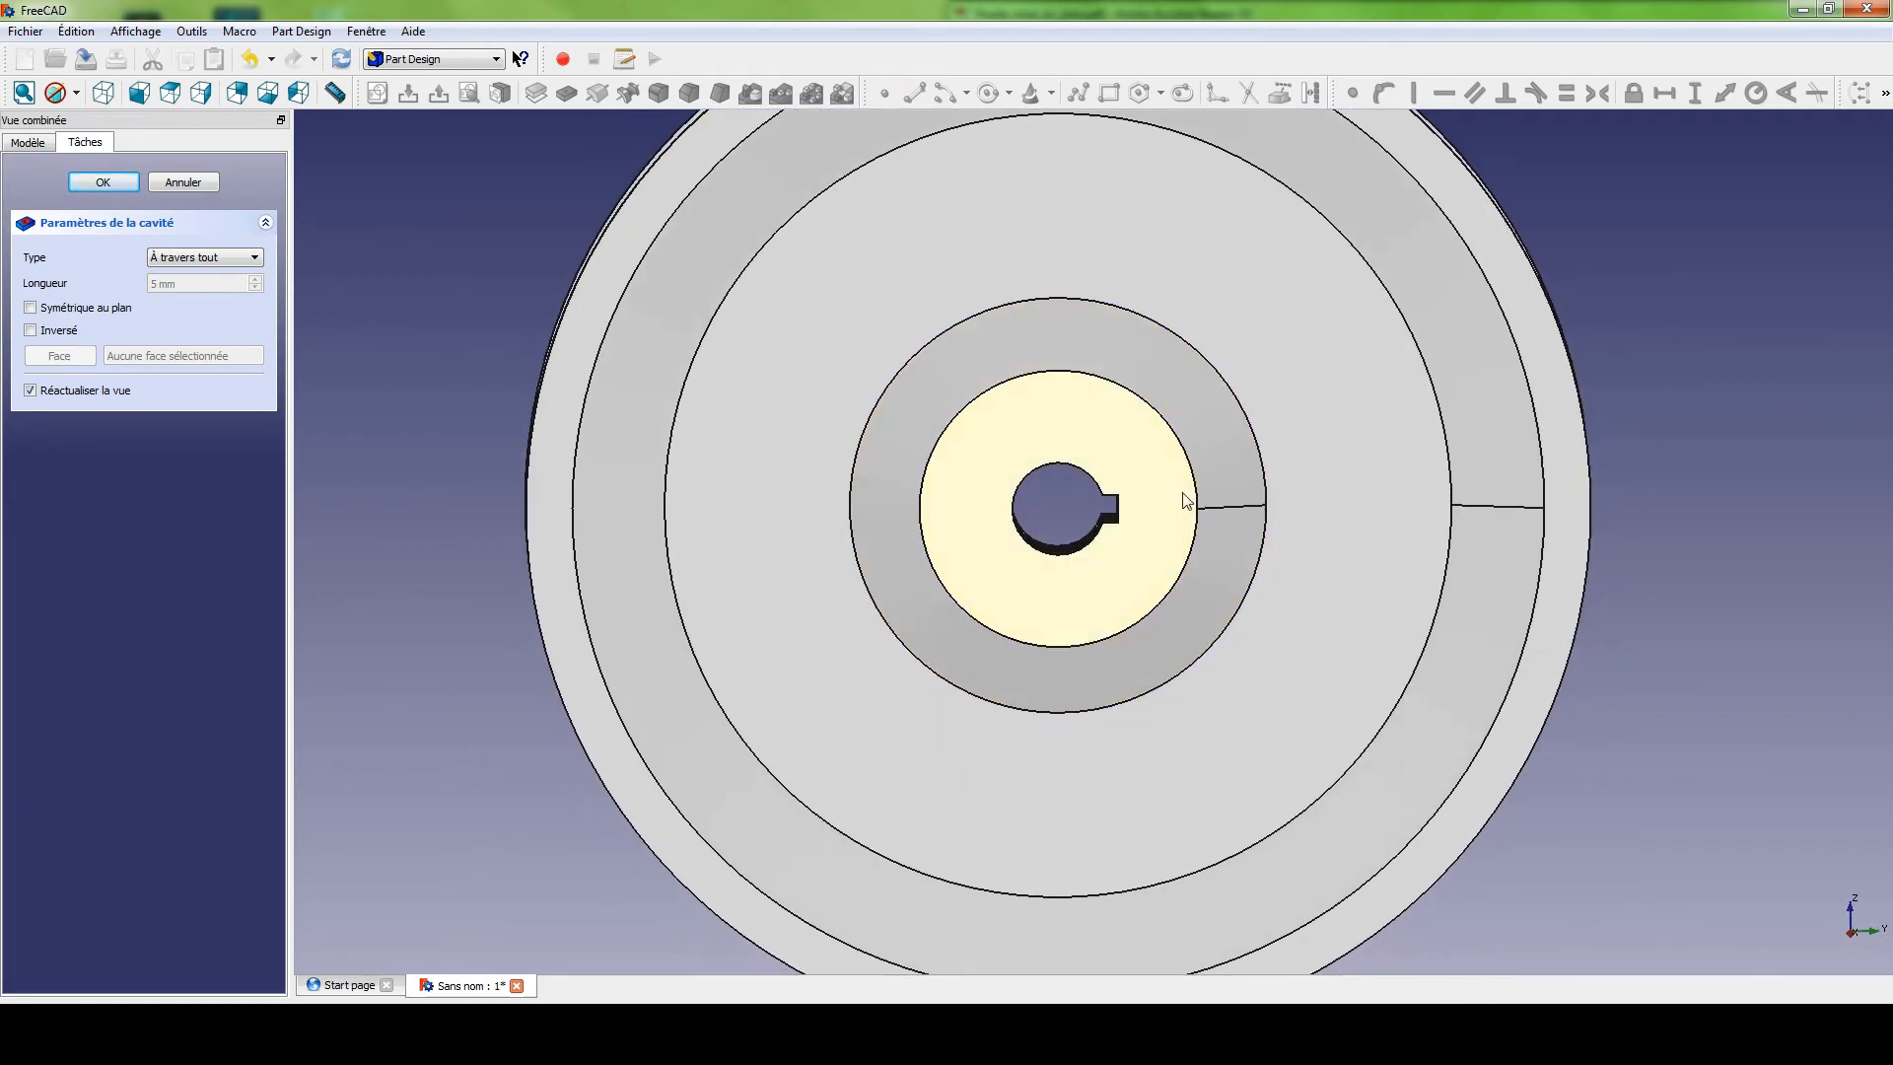
{"action": "scroll", "coordinate": [1332, 575], "scroll_direction": "down", "scroll_amount": 3}
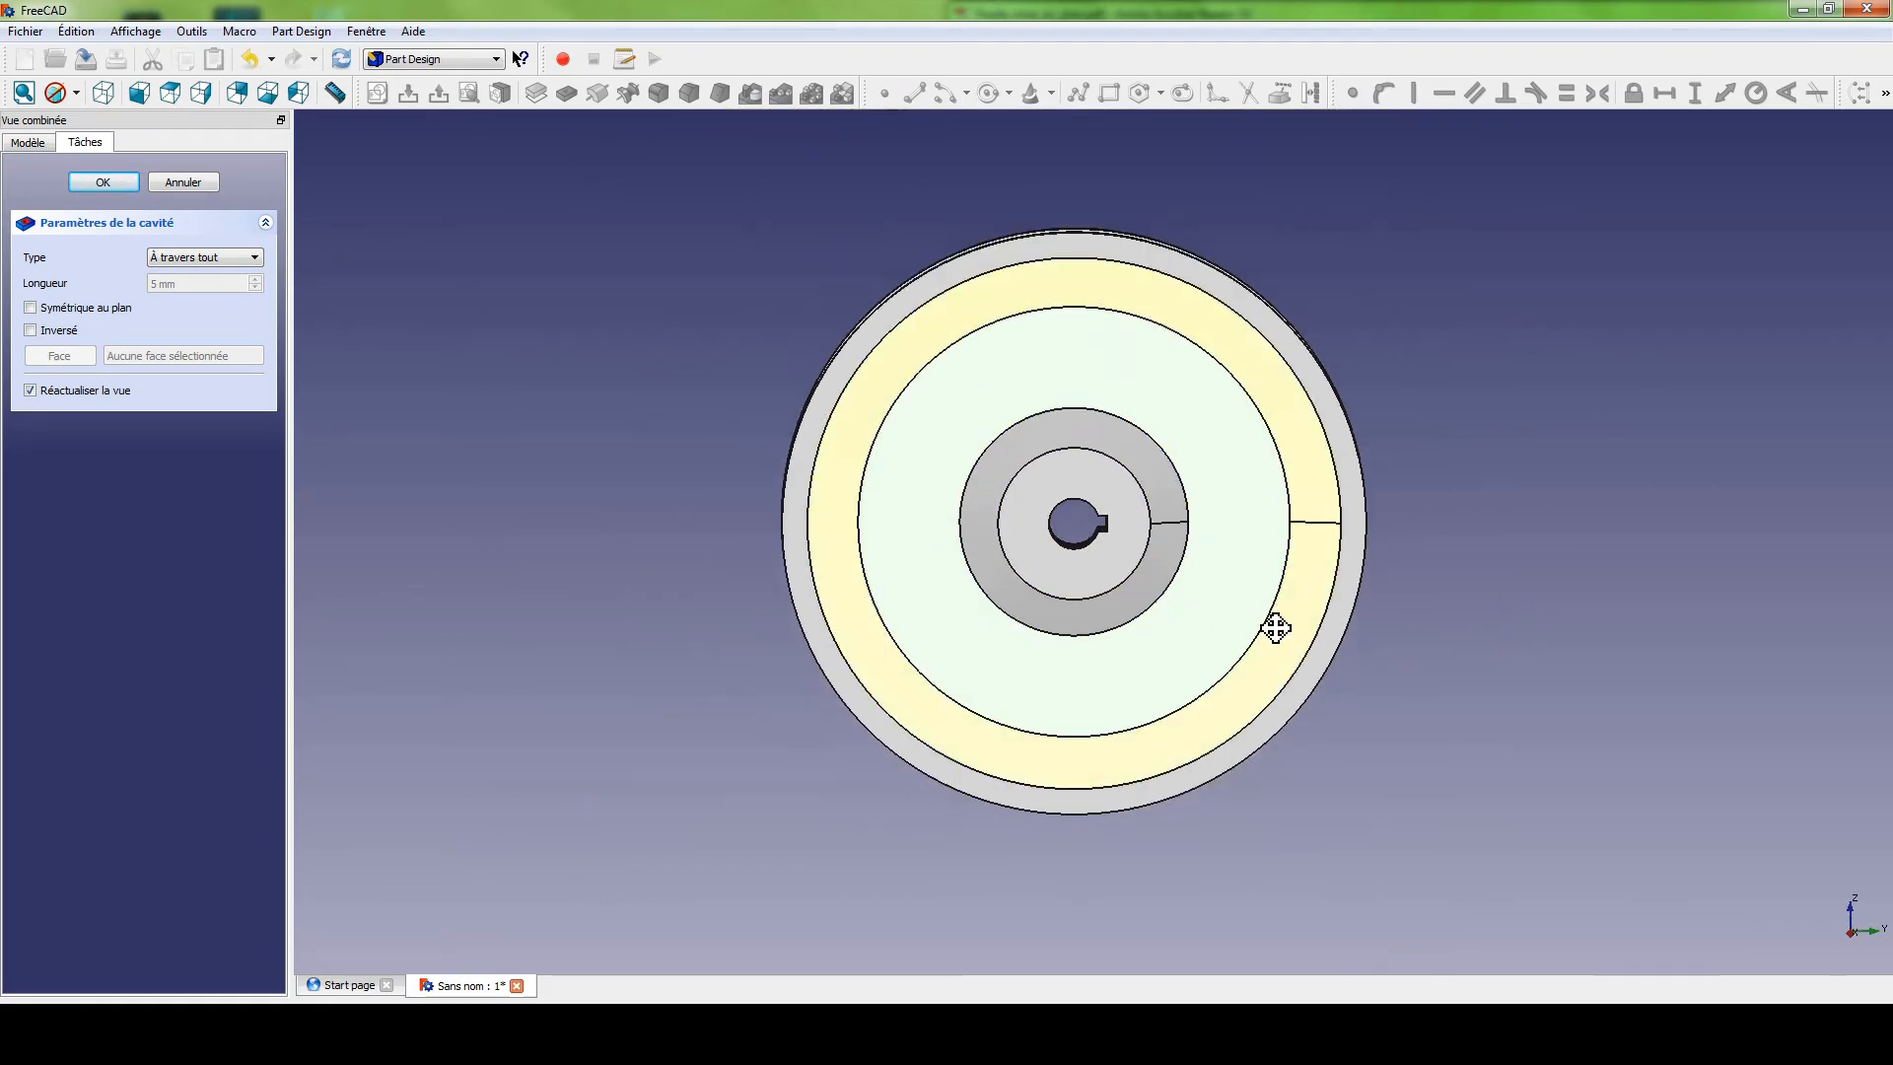
{"action": "middle_click_drag", "start_coordinate": [1276, 625], "coordinate": [1188, 419]}
{"action": "mouse_move", "coordinate": [1150, 589]}
{"action": "middle_mouse_down"}
{"action": "mouse_move", "coordinate": [1111, 533]}
{"action": "mouse_move", "coordinate": [1145, 579]}
{"action": "middle_mouse_up"}
{"action": "middle_click_drag", "start_coordinate": [1120, 428], "coordinate": [1142, 518]}
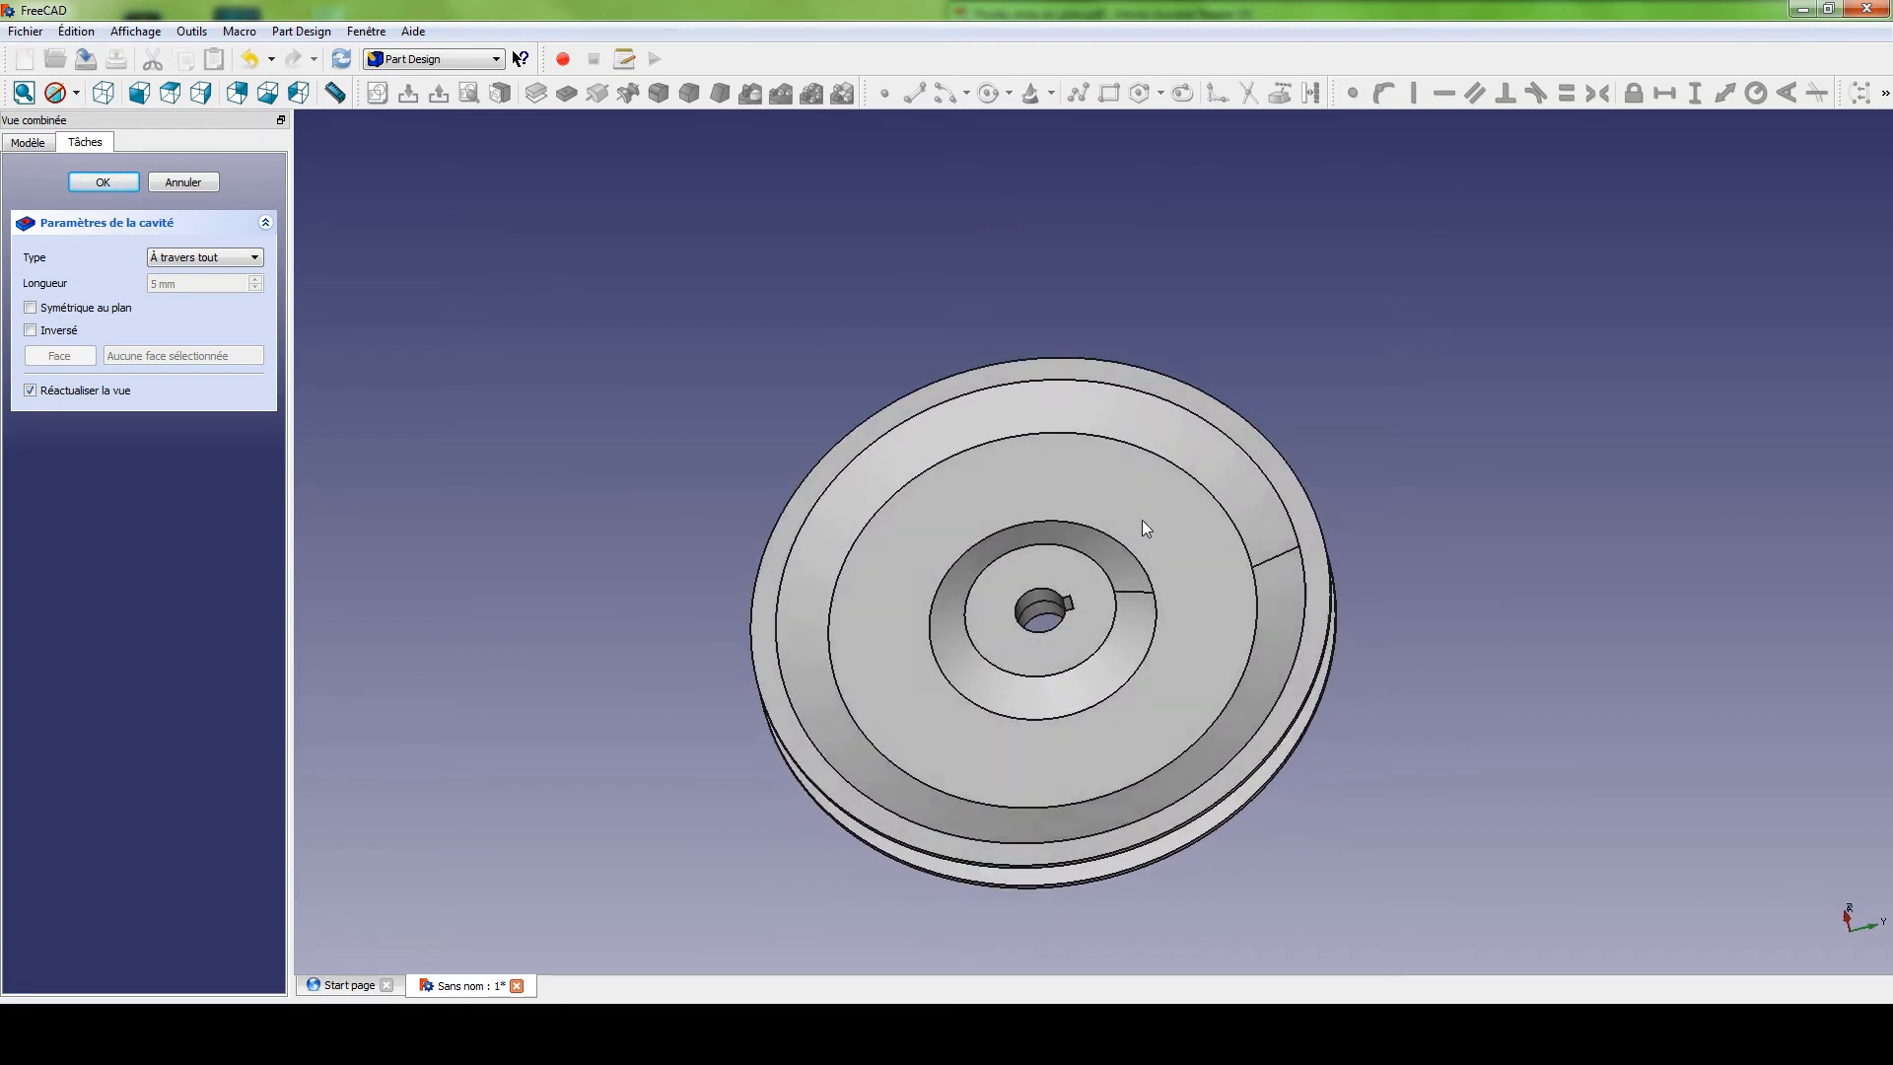
{"action": "left_click", "coordinate": [1200, 594]}
{"action": "middle_click_drag", "start_coordinate": [1046, 395], "coordinate": [1047, 501]}
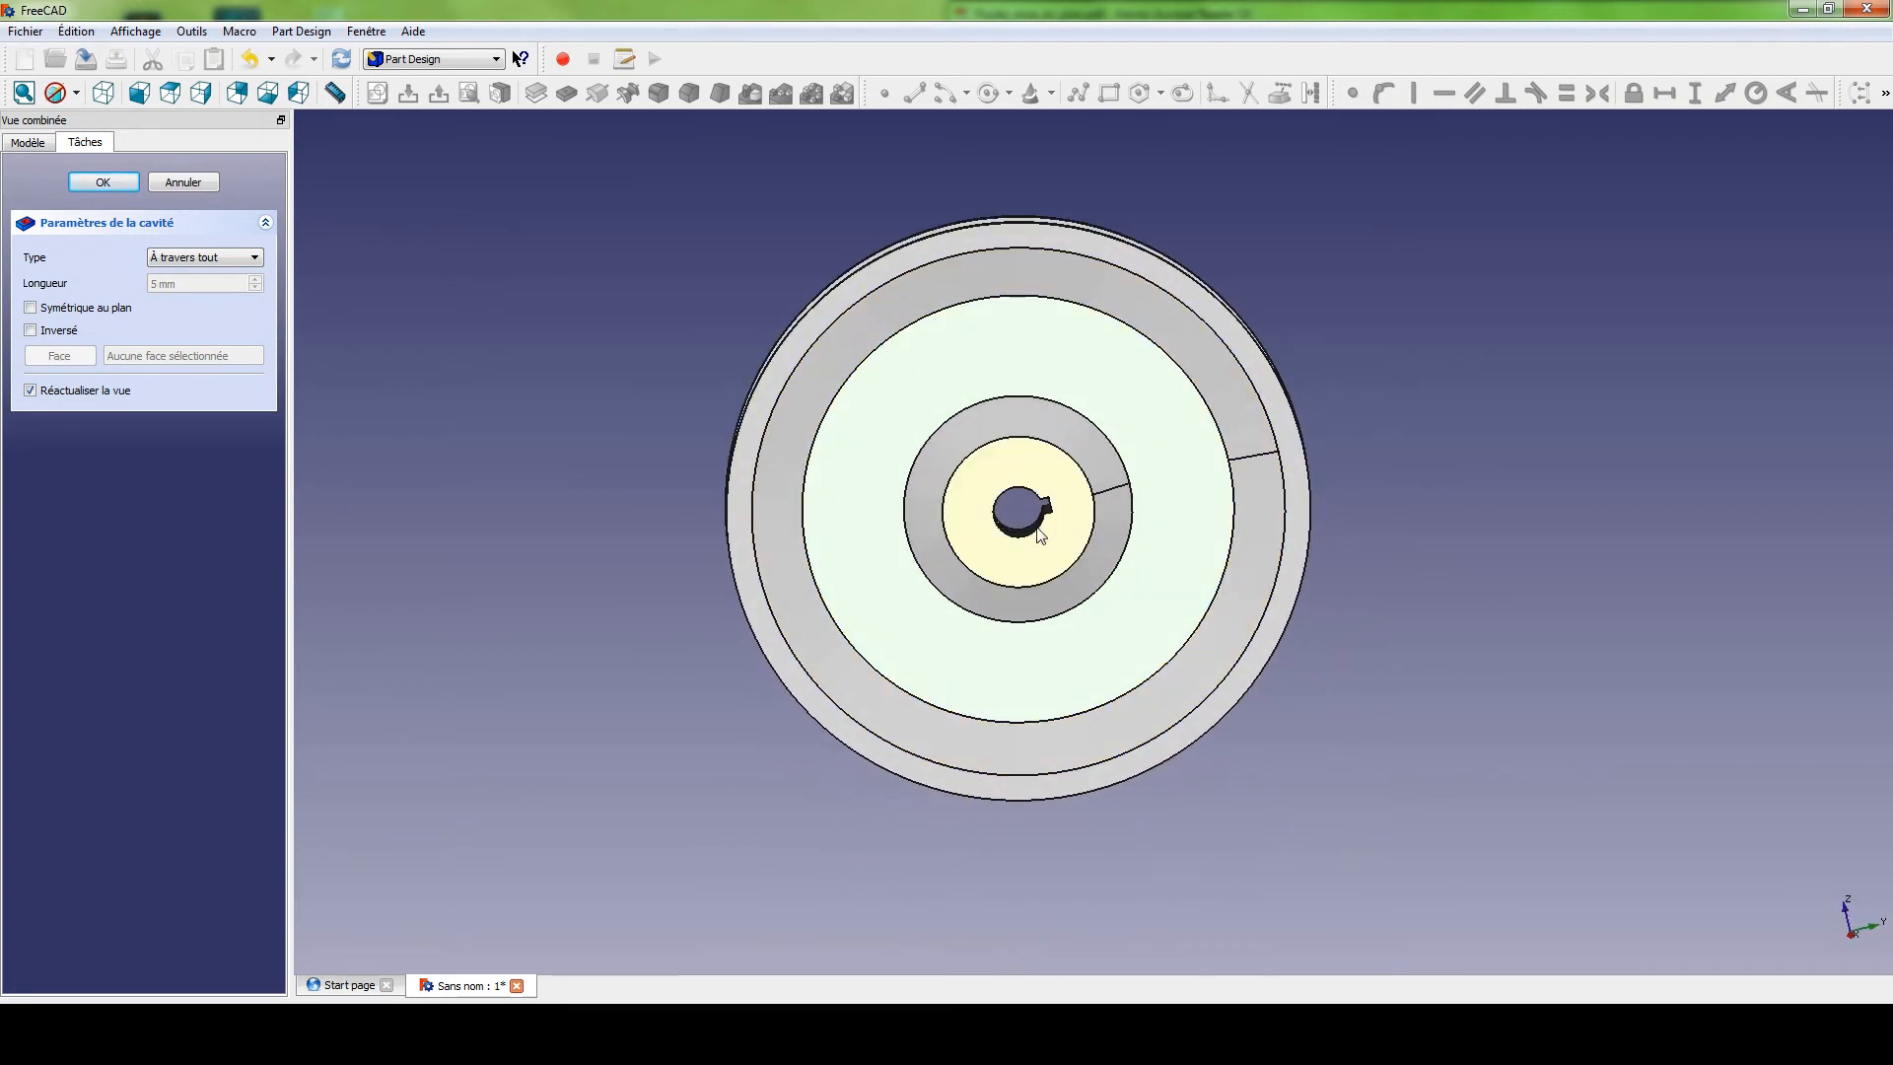
{"action": "key", "text": "4"}
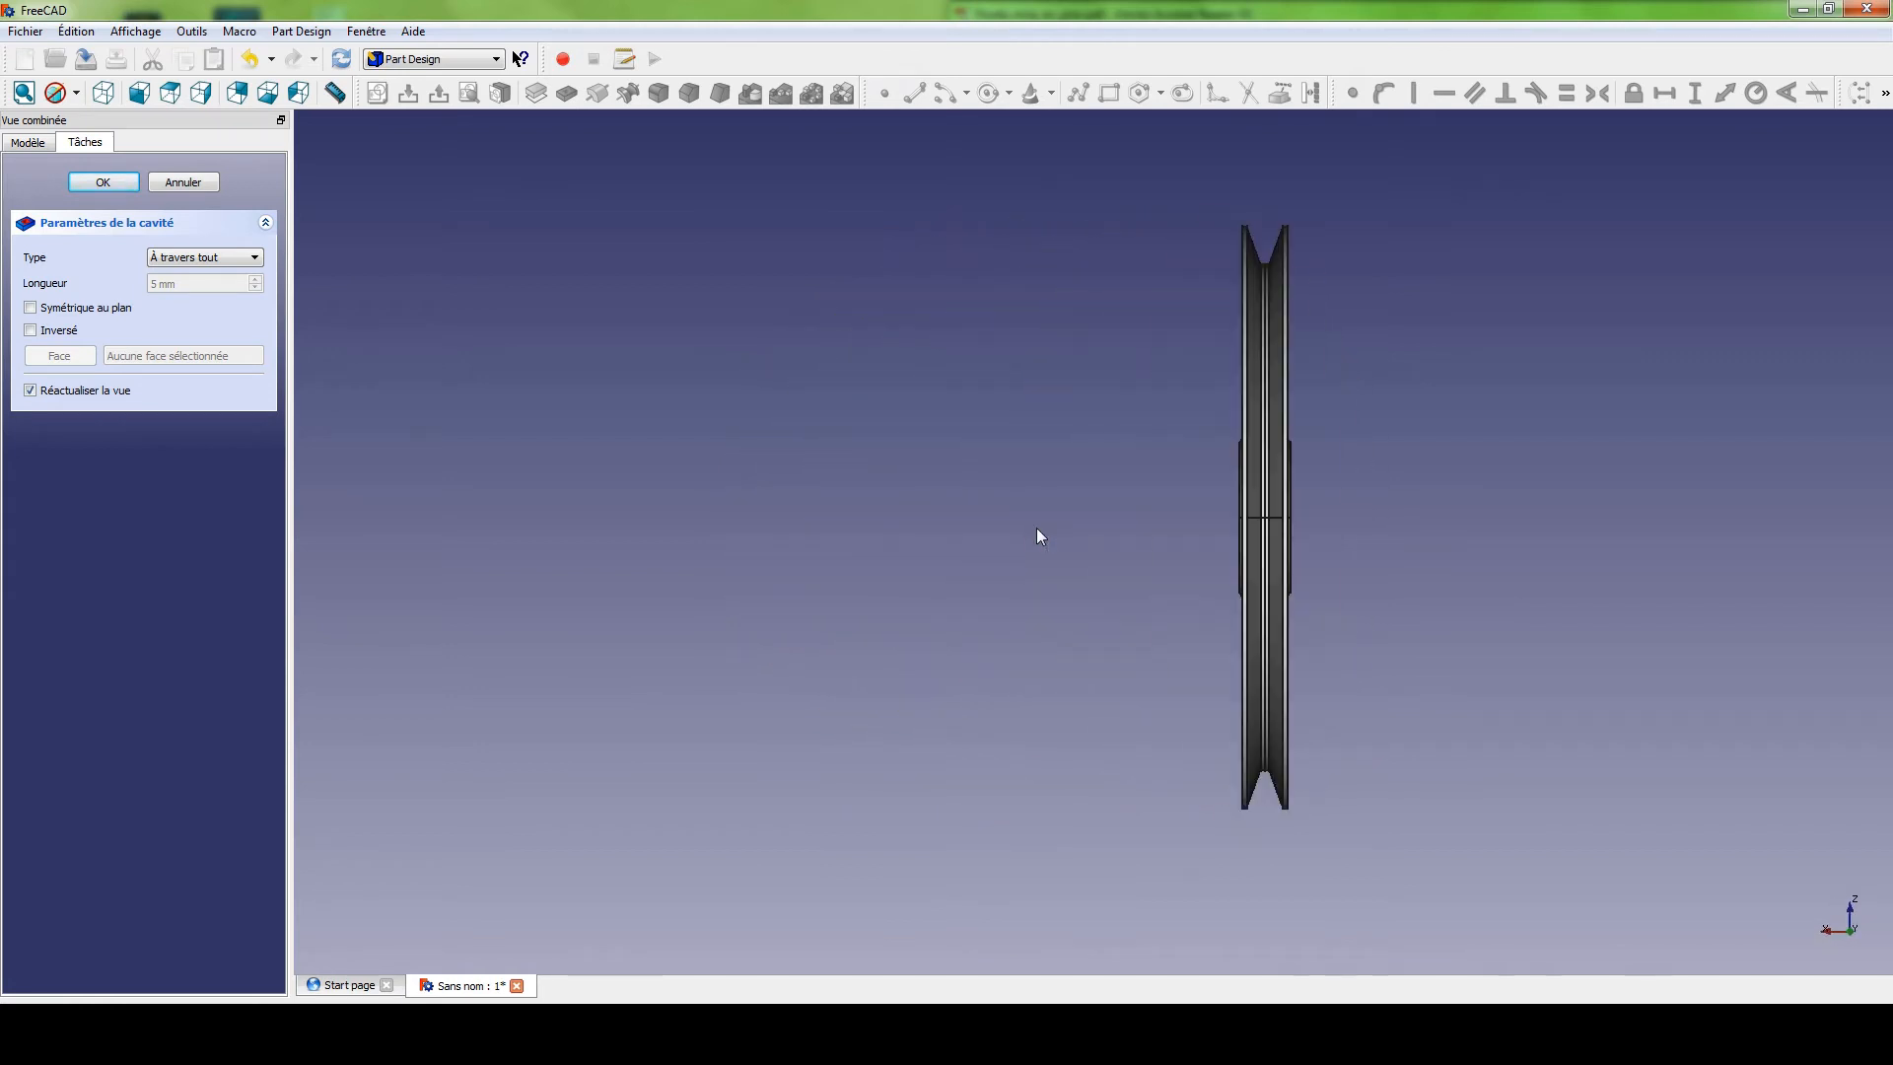
{"action": "key", "text": "5"}
{"action": "key", "text": "3"}
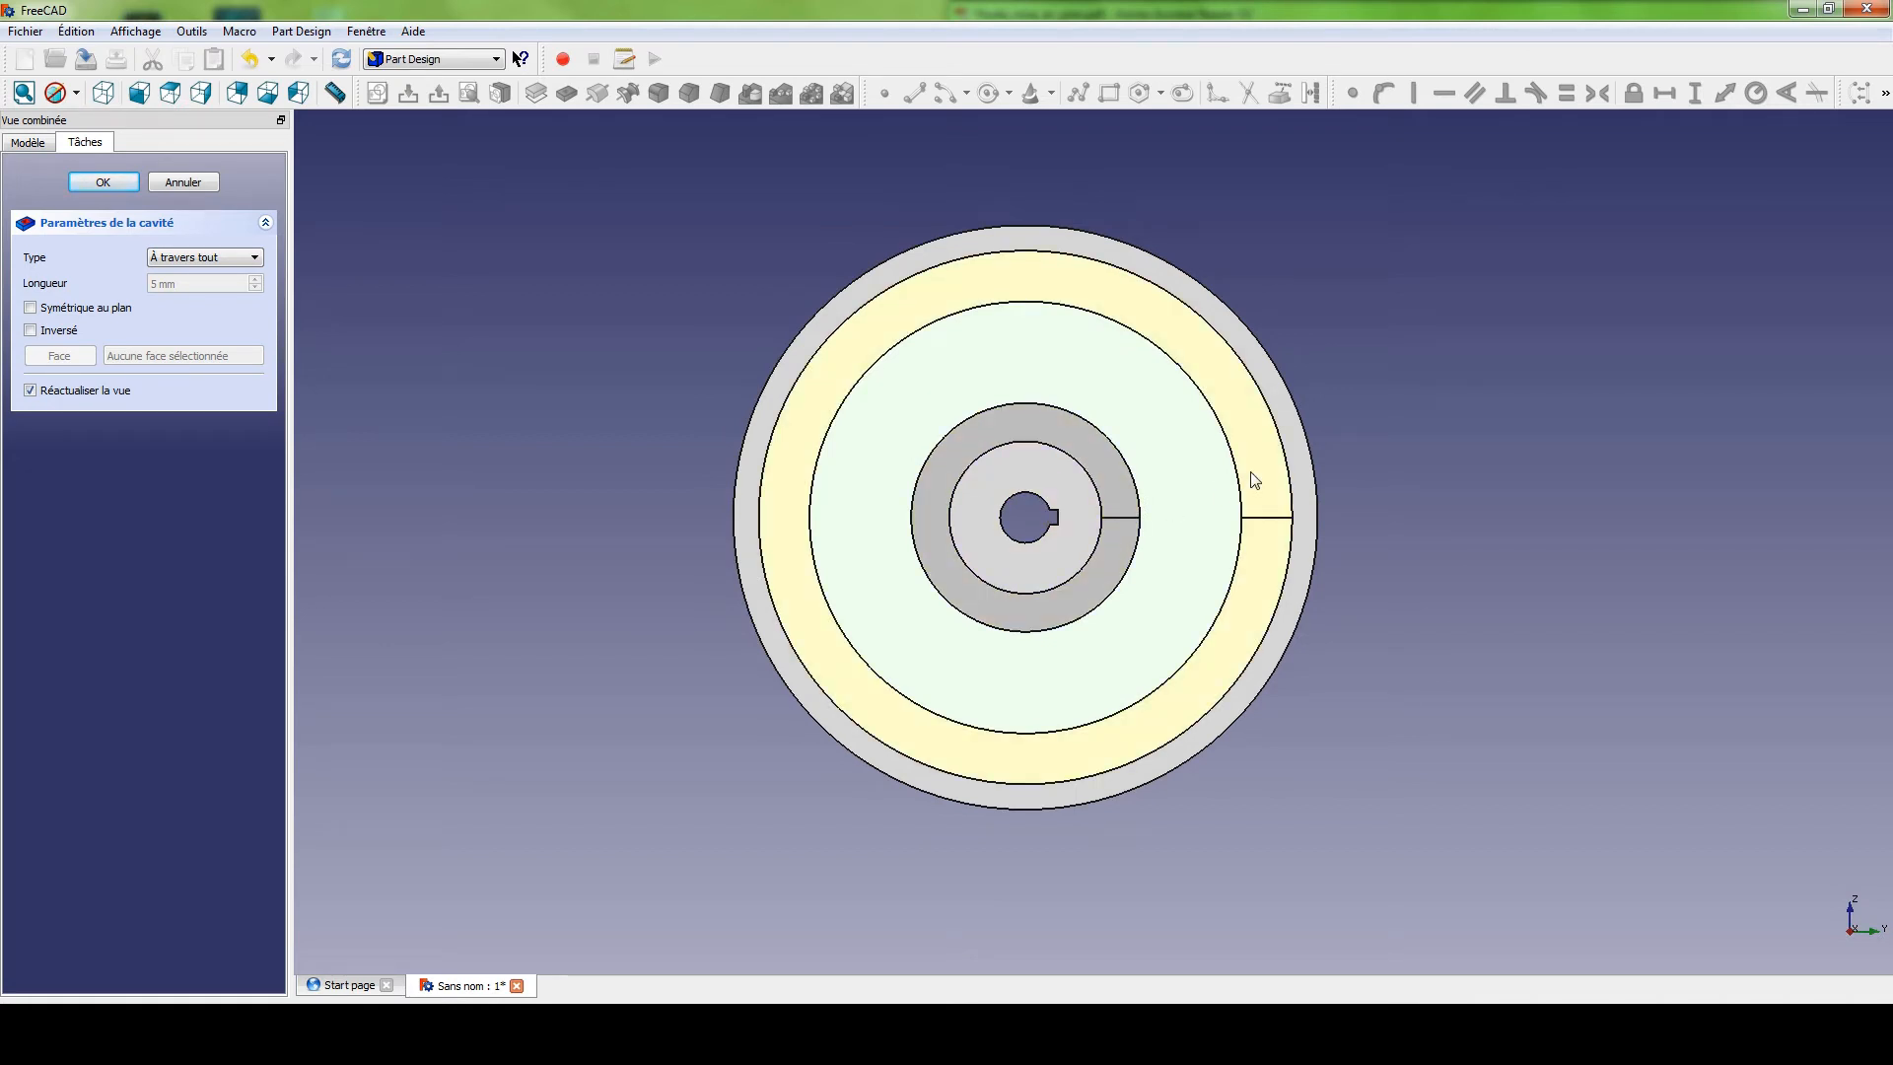
{"action": "left_click", "coordinate": [1176, 526]}
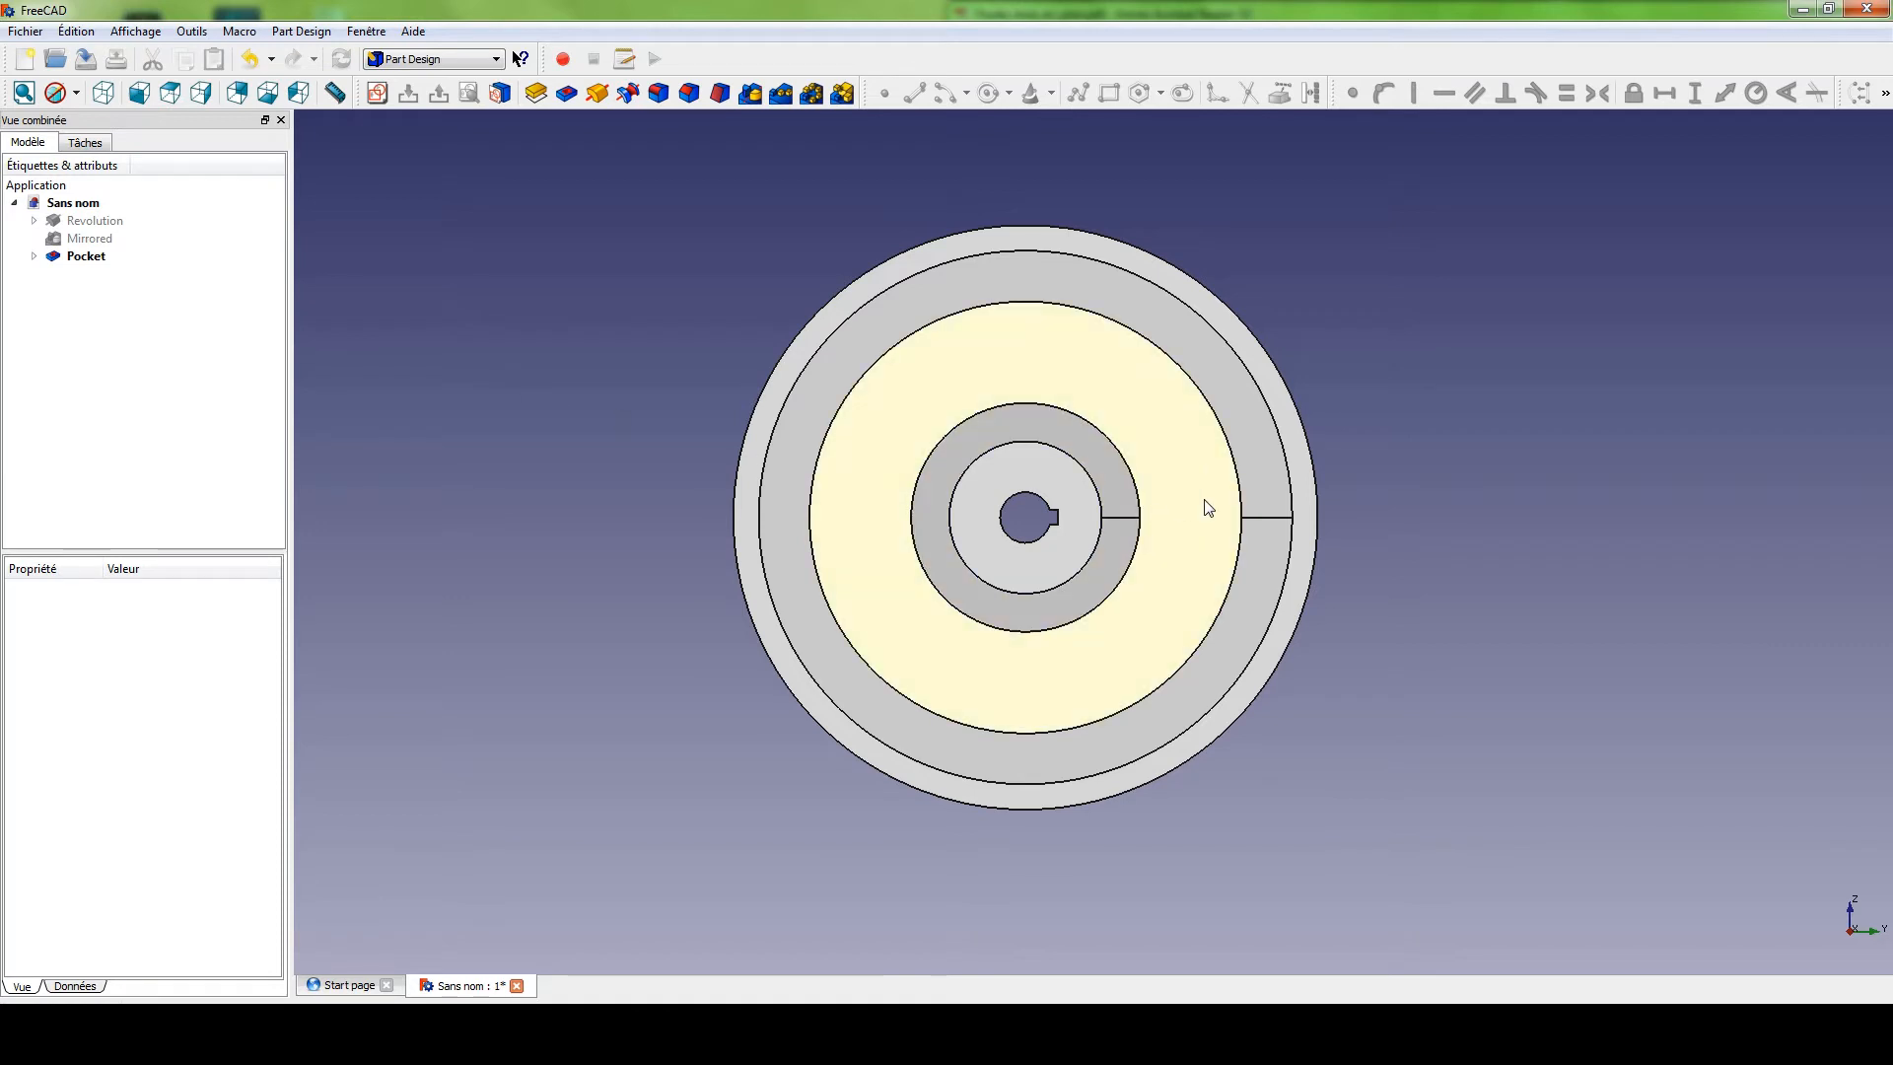
Start a sketch on the pulley's flat web face and draw a circle of about 12 mm radius centred on the horizontal axis.
{"action": "left_click", "coordinate": [1209, 508]}
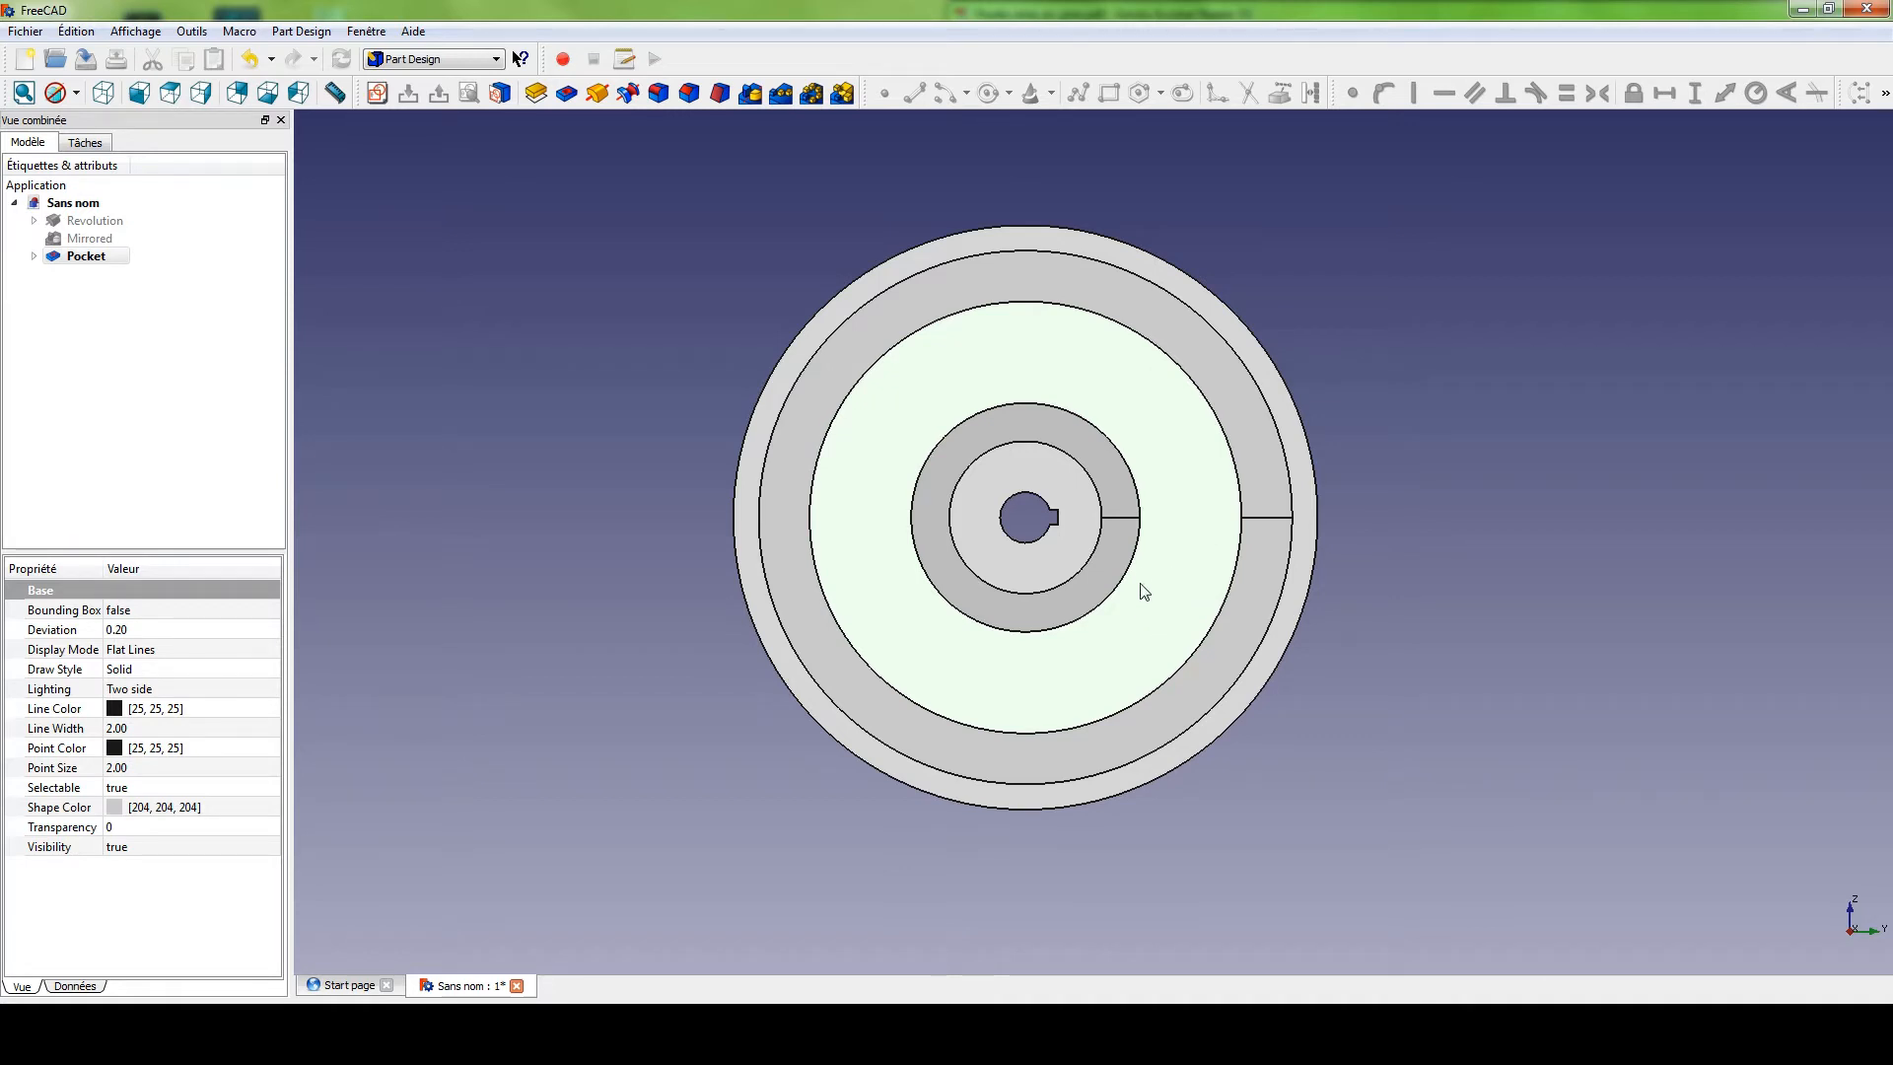
{"action": "left_click", "coordinate": [387, 95]}
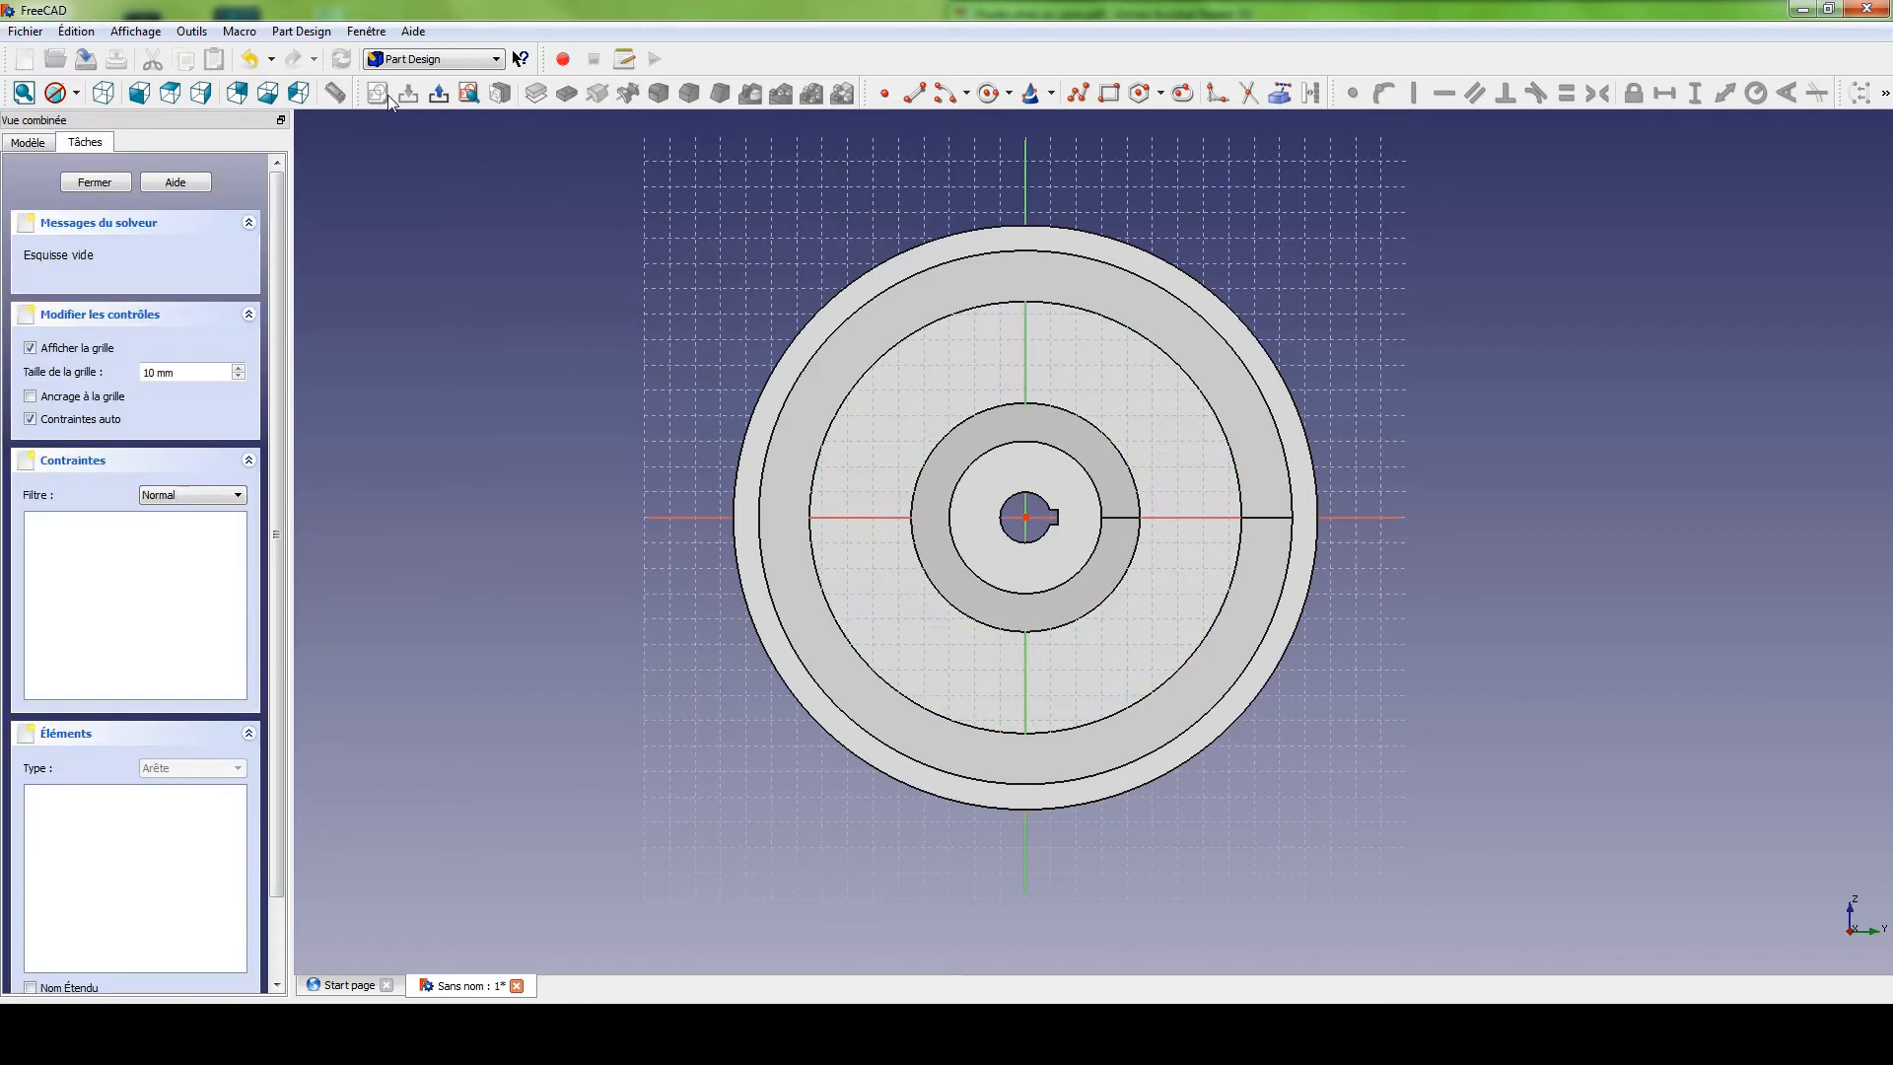
{"action": "left_click", "coordinate": [989, 93]}
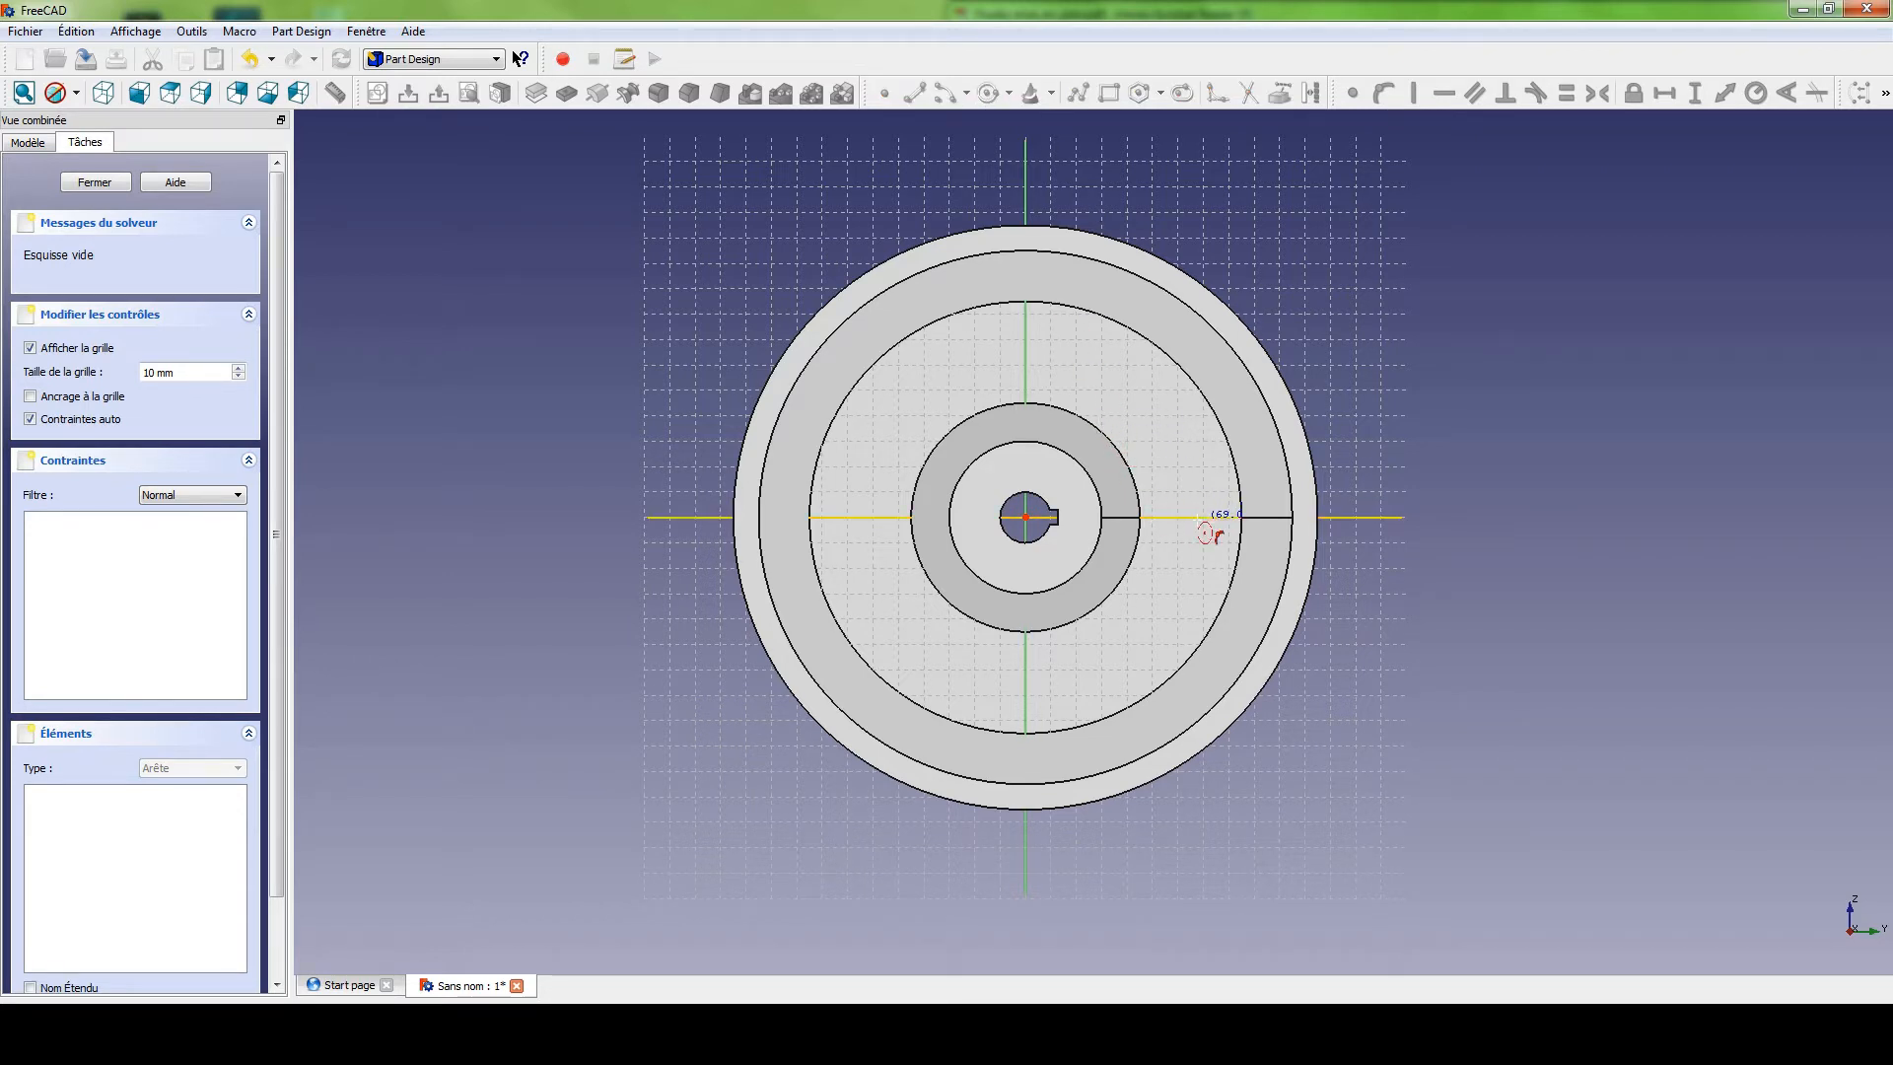
{"action": "left_click", "coordinate": [1198, 517]}
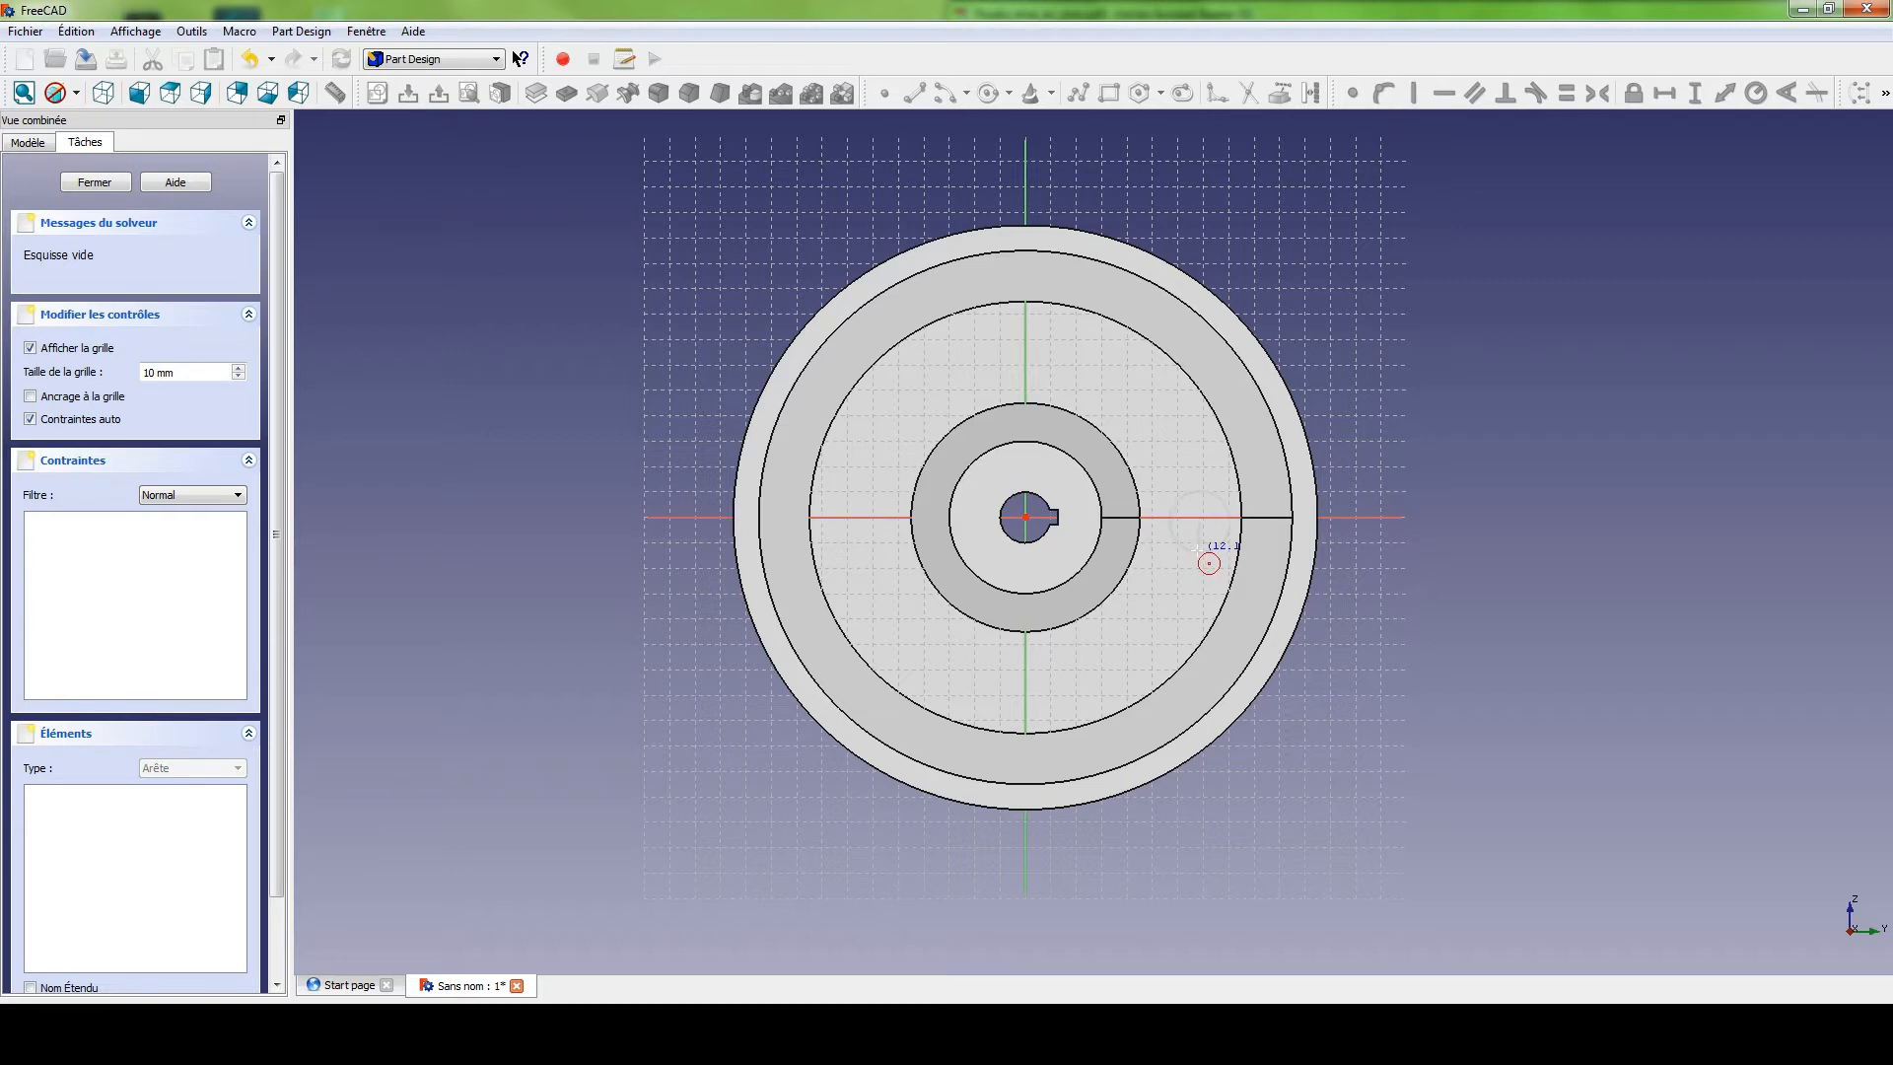
{"action": "left_click", "coordinate": [1197, 546]}
Consult section Coupe A-A in the PDF drawing for the web hole, then constrain the sketched circle's radius to 10 mm in FreeCAD.
{"action": "key", "text": "alt+Tab"}
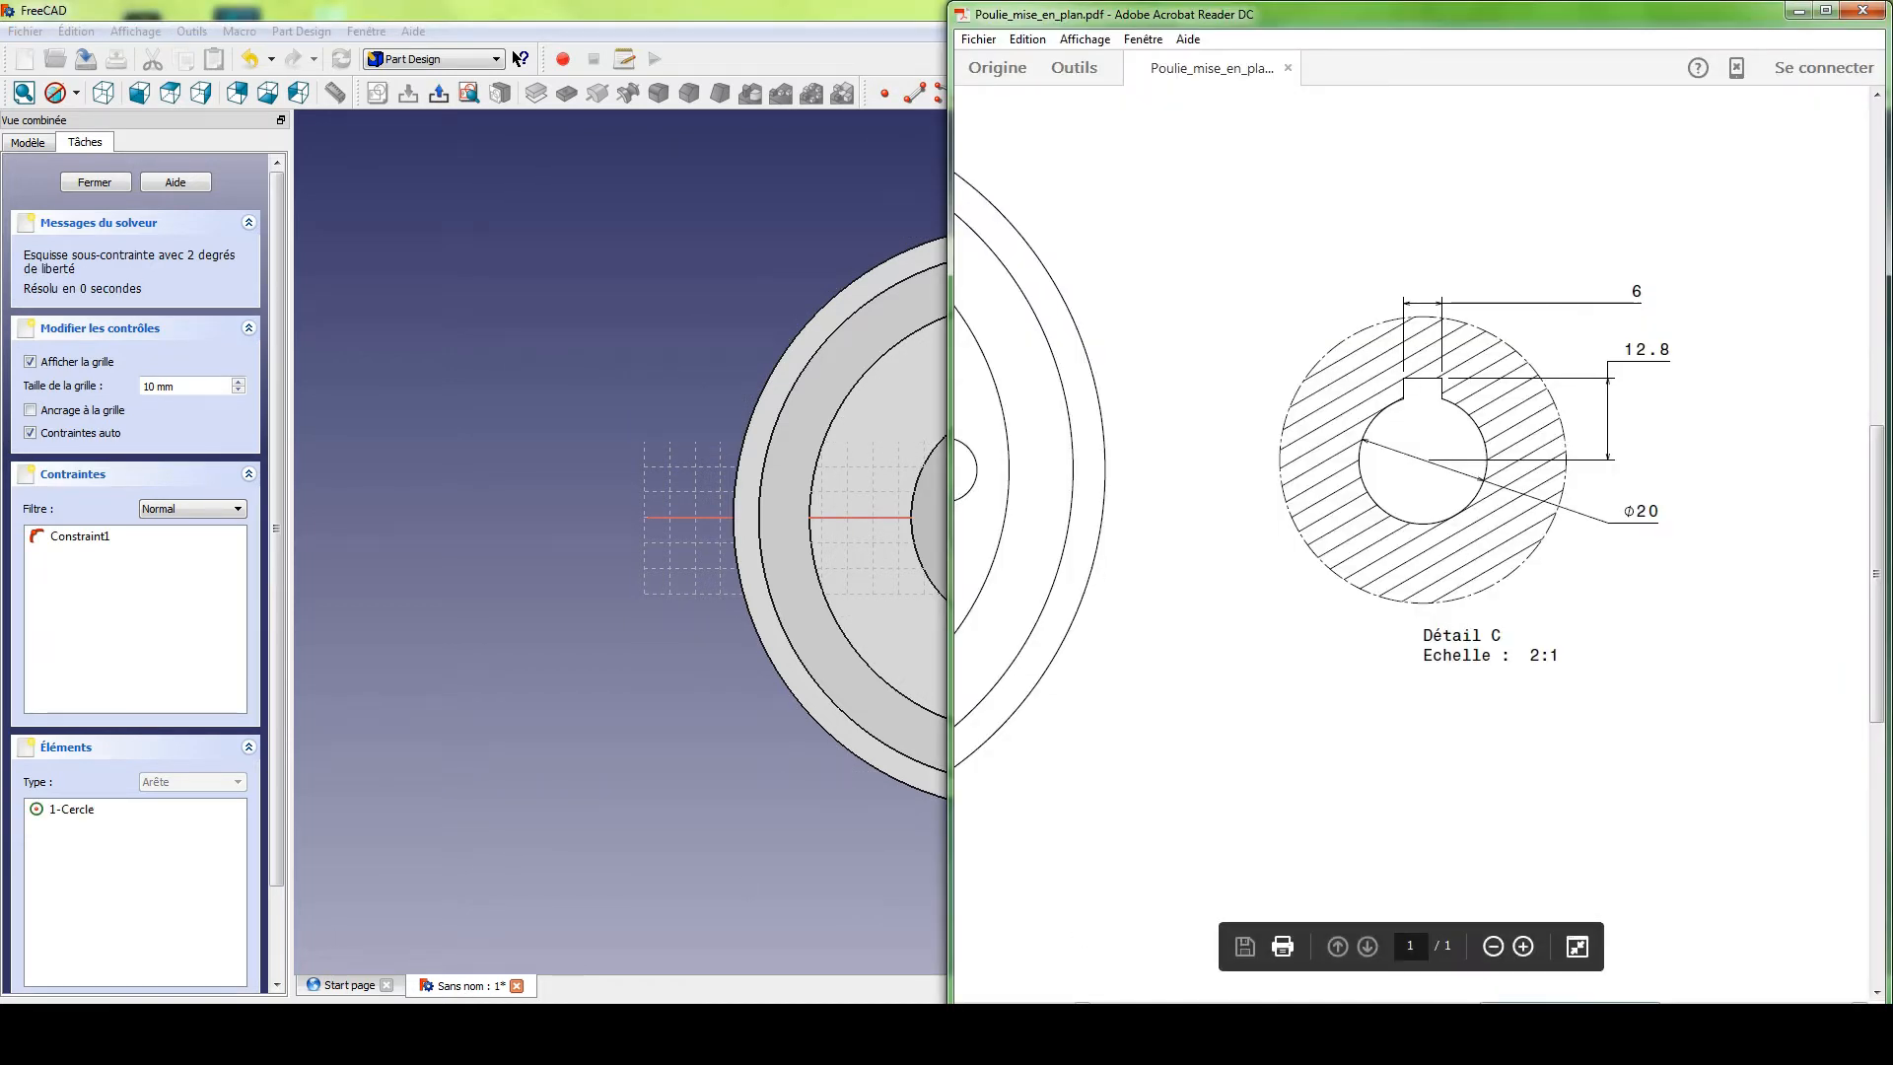
{"action": "left_click_drag", "start_coordinate": [1571, 1009], "coordinate": [1317, 1010]}
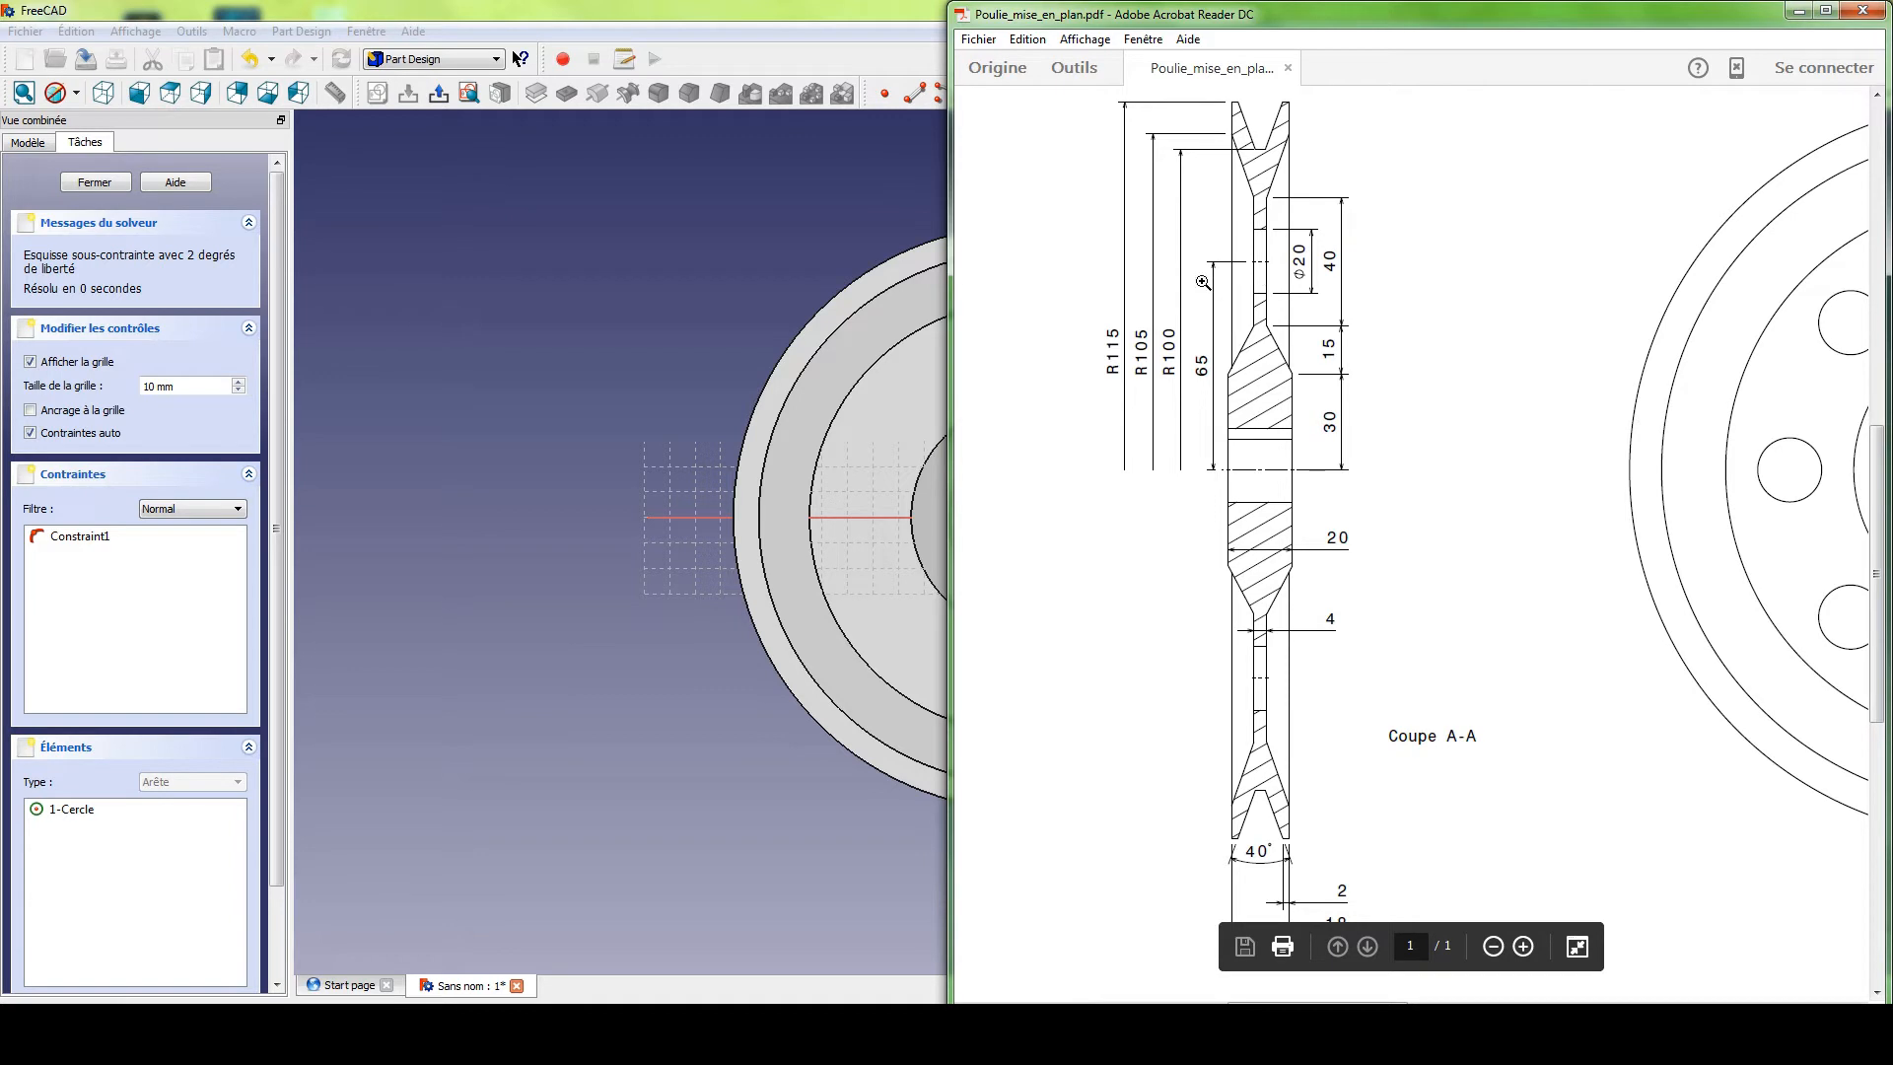
{"action": "left_click", "coordinate": [745, 429]}
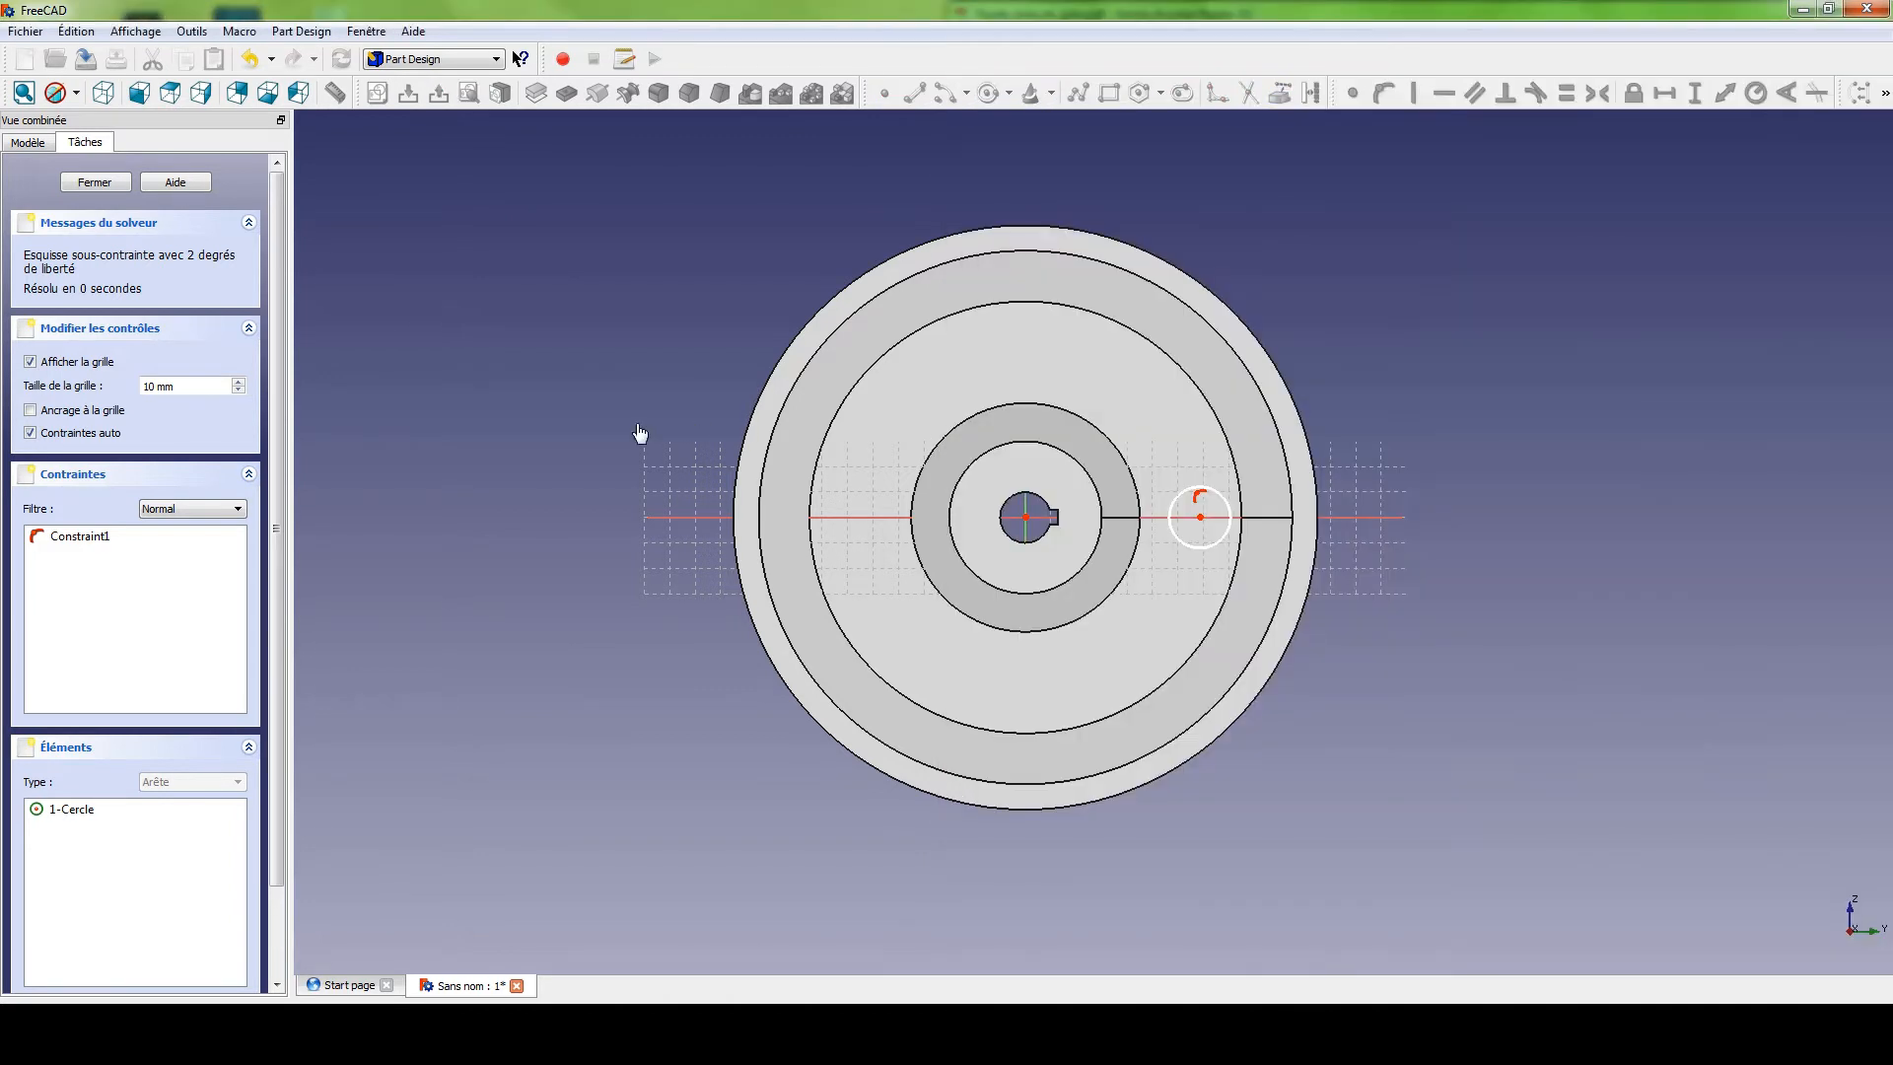
{"action": "left_click", "coordinate": [1225, 503]}
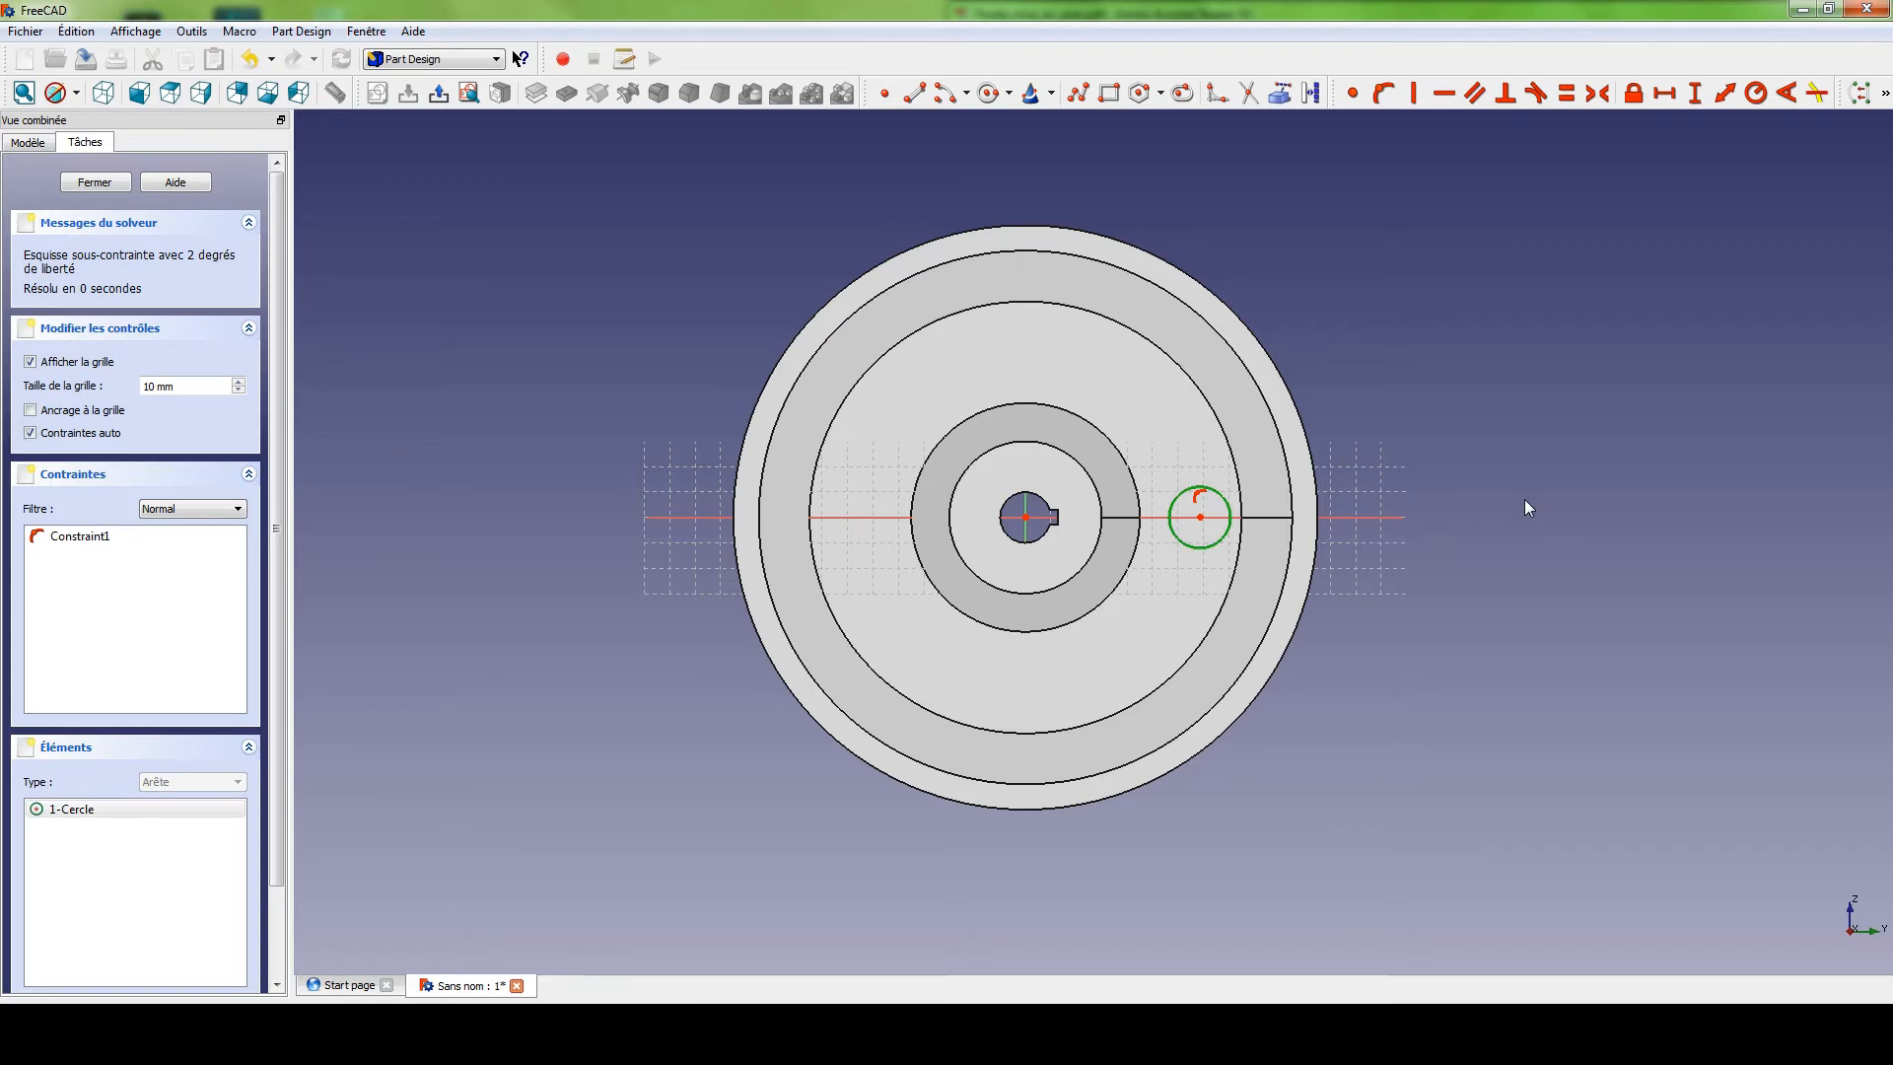
{"action": "left_click", "coordinate": [1750, 99]}
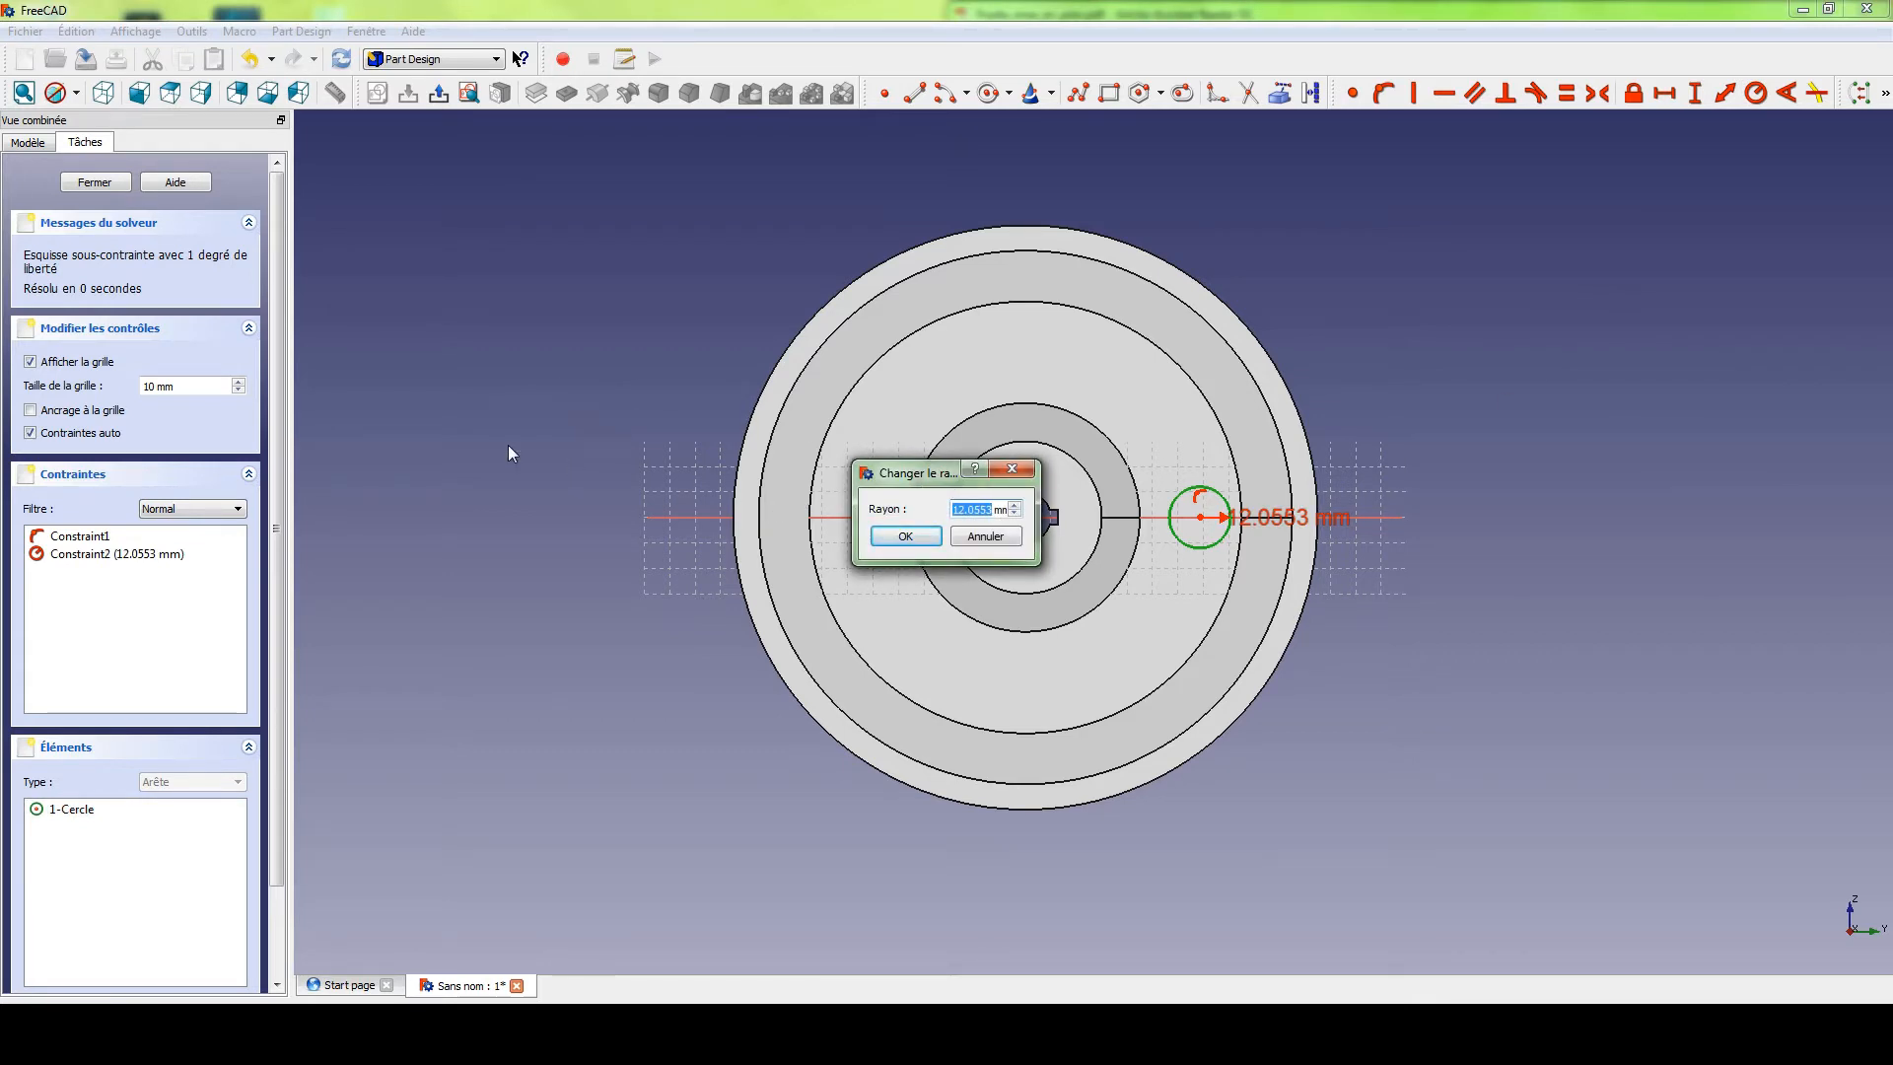
{"action": "type", "text": "10"}
{"action": "key", "text": "Return"}
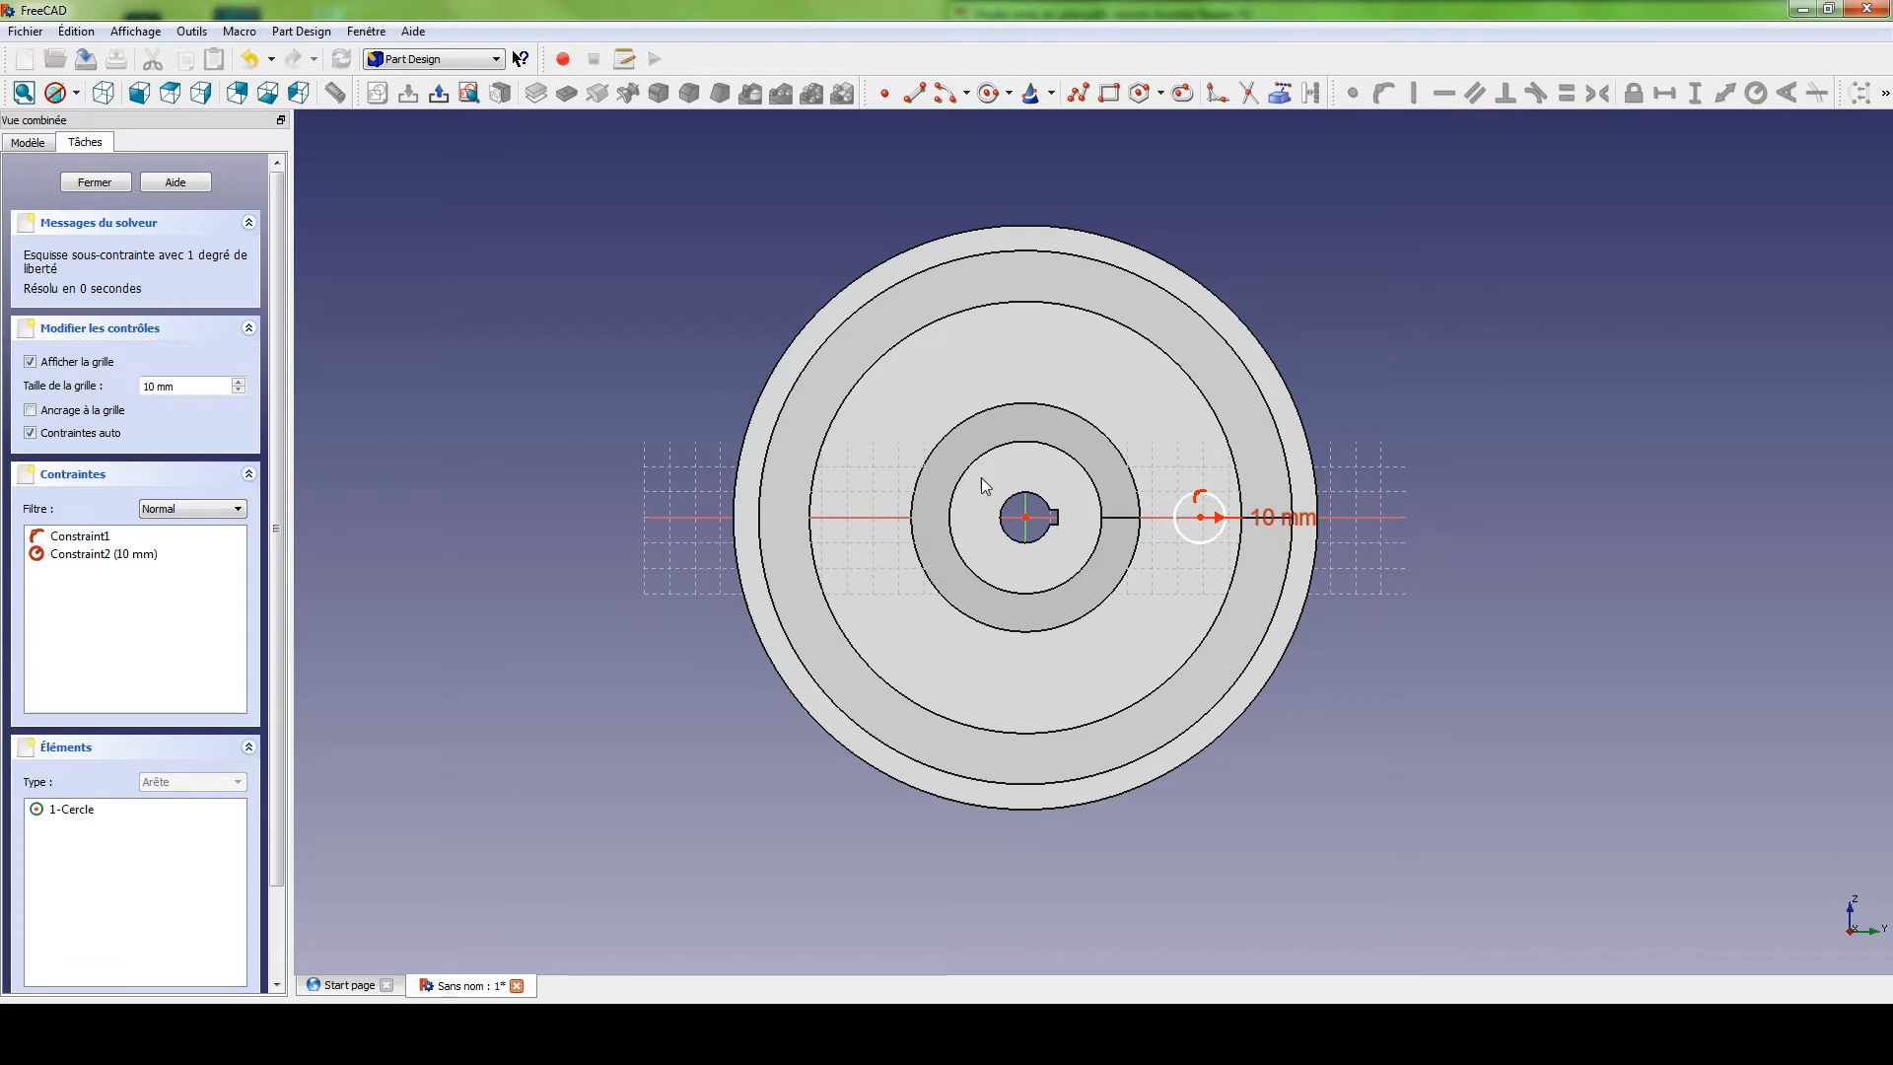
Constrain the horizontal distance between the sketch origin and the circle's centre to 65 mm.
{"action": "left_click", "coordinate": [1027, 516]}
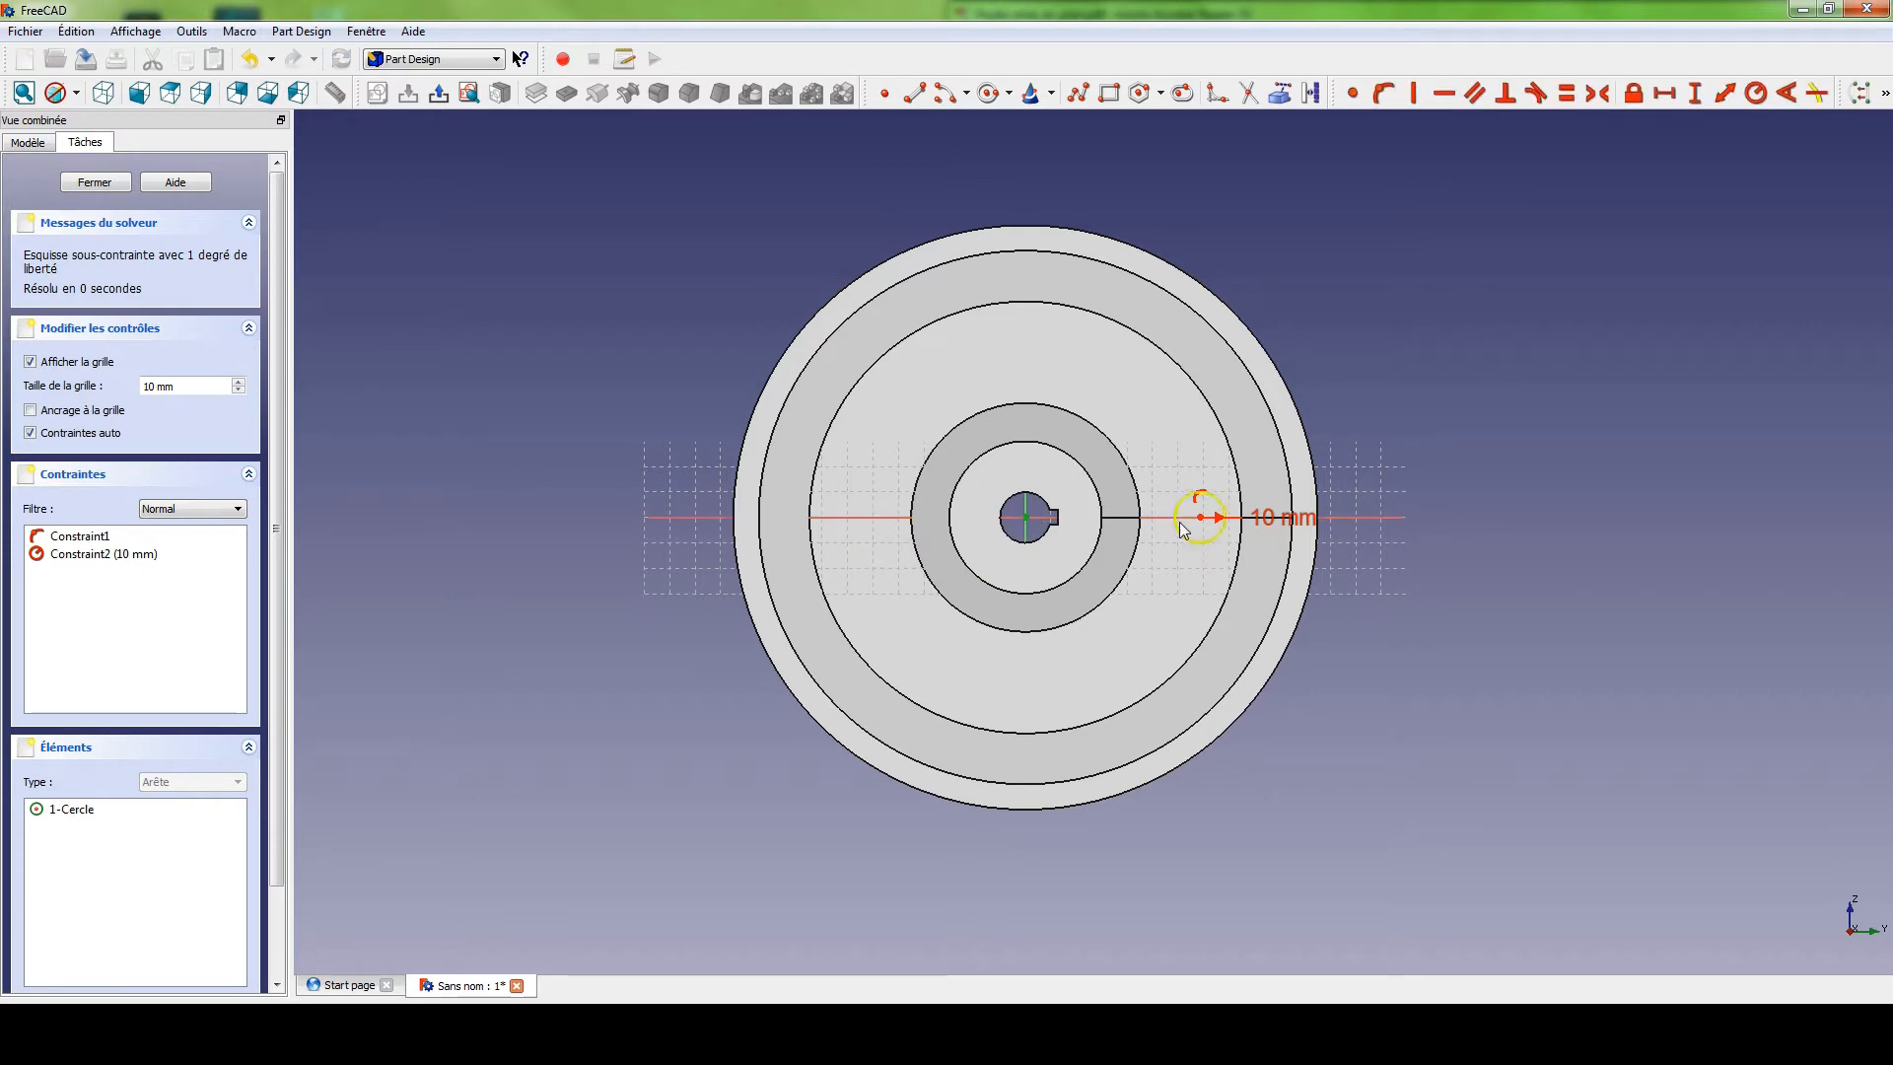
{"action": "key", "text": "l"}
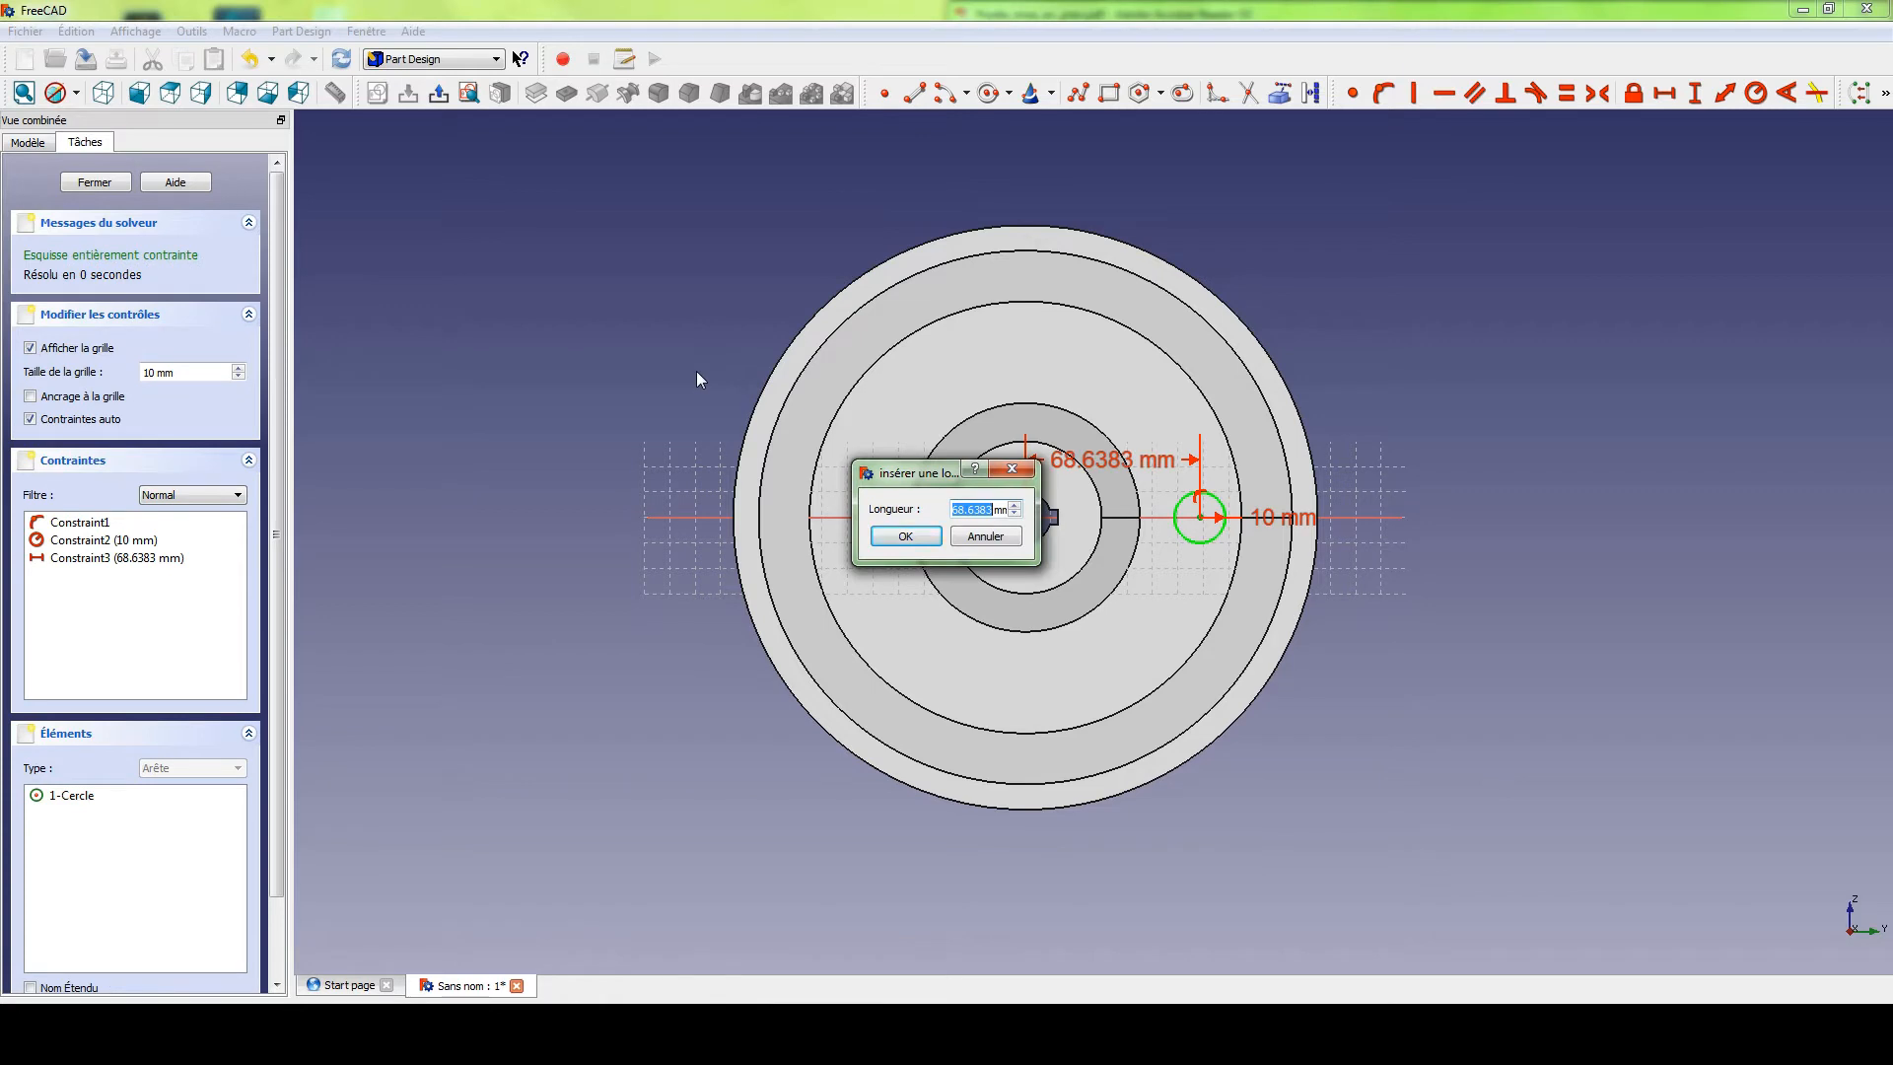
{"action": "type", "text": "65"}
{"action": "key", "text": "Return"}
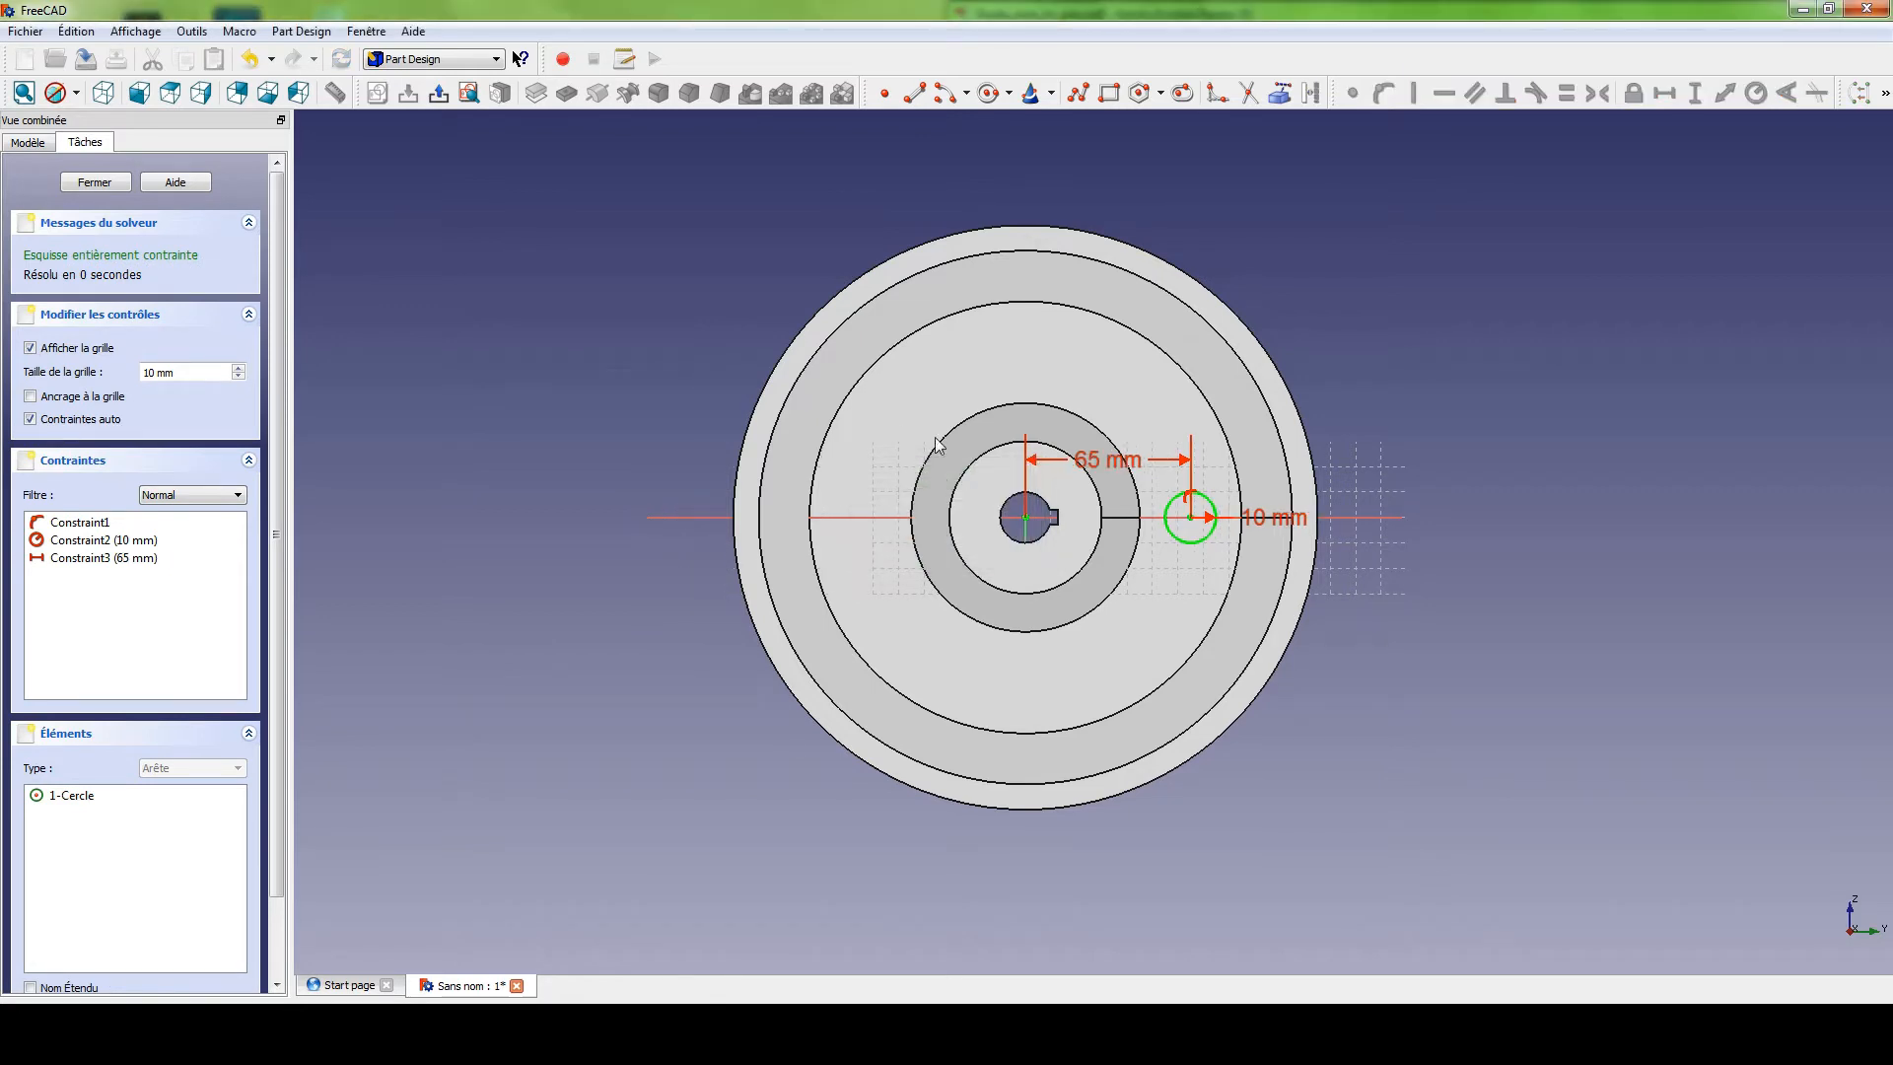
Close the circle sketch and cut it as a pocket through the web (À travers tout).
{"action": "left_click", "coordinate": [440, 93]}
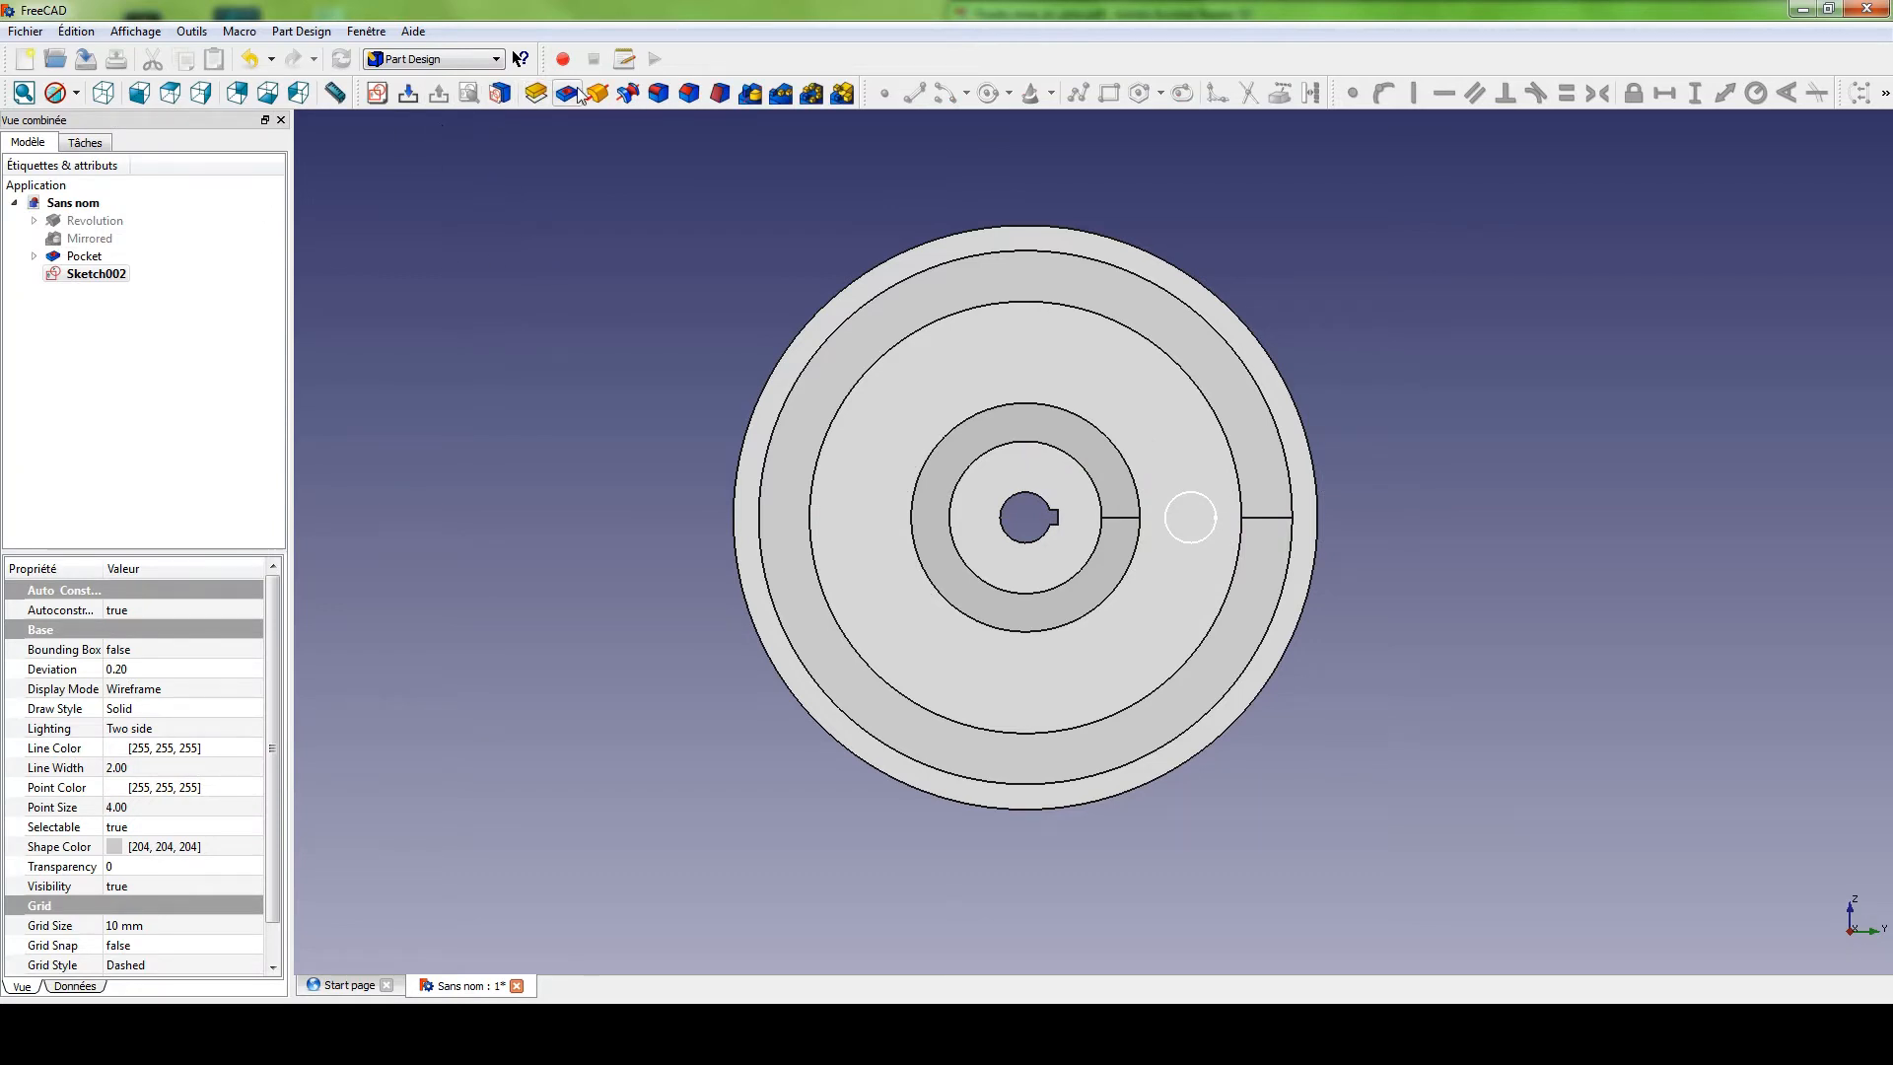
{"action": "left_click", "coordinate": [568, 94]}
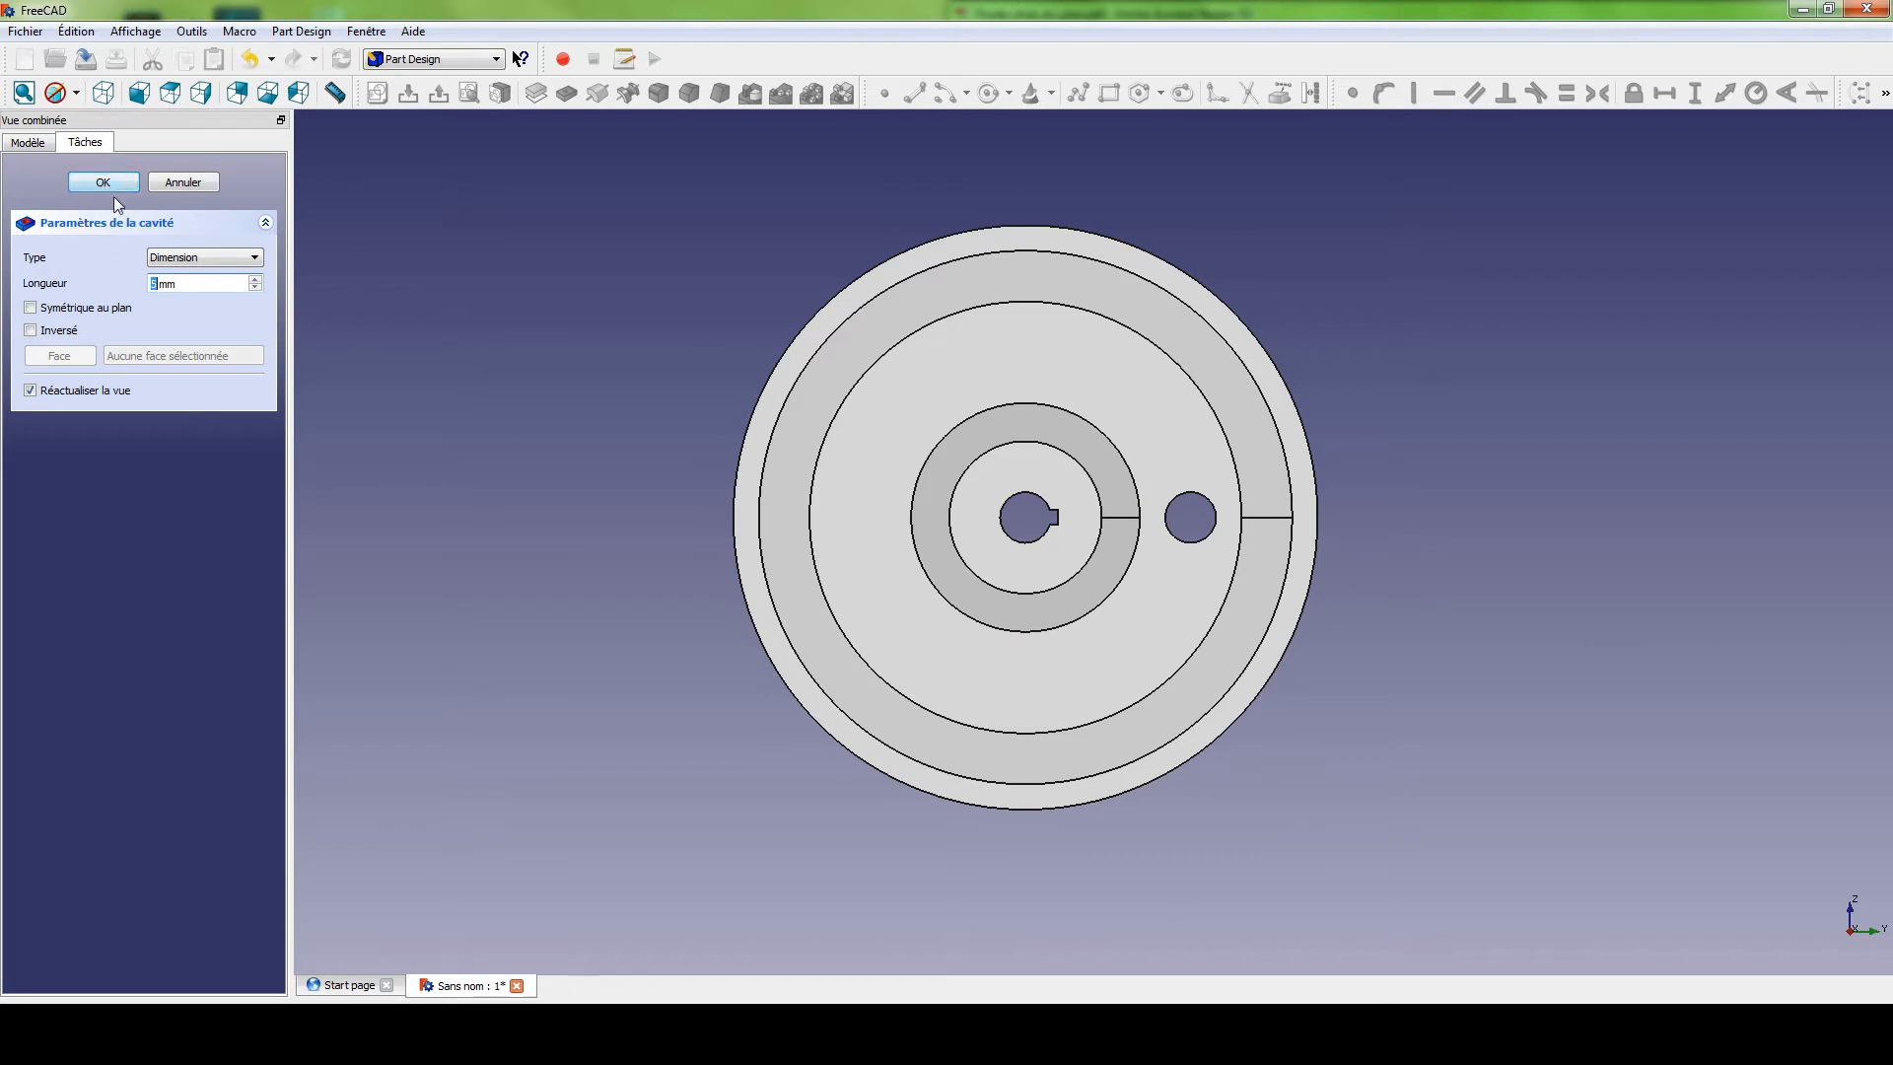
{"action": "left_click", "coordinate": [178, 257]}
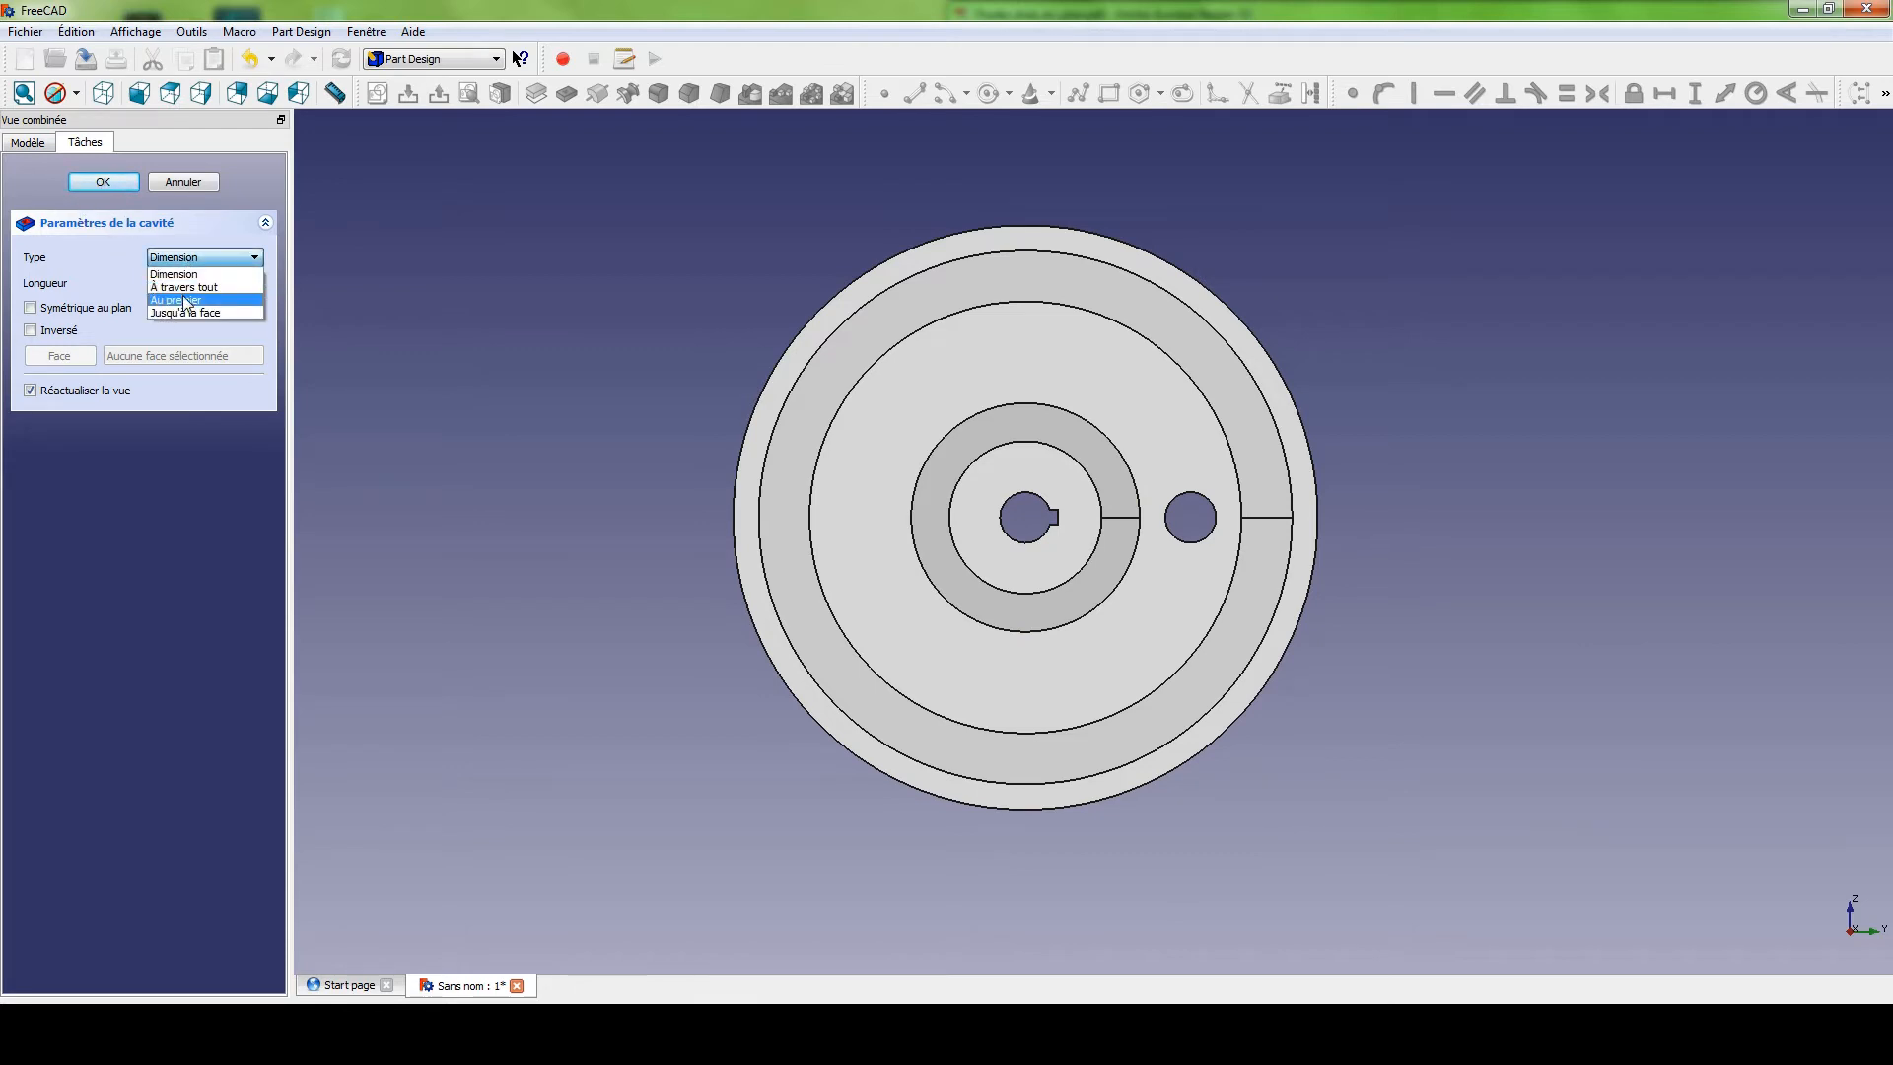
{"action": "left_click", "coordinate": [182, 288]}
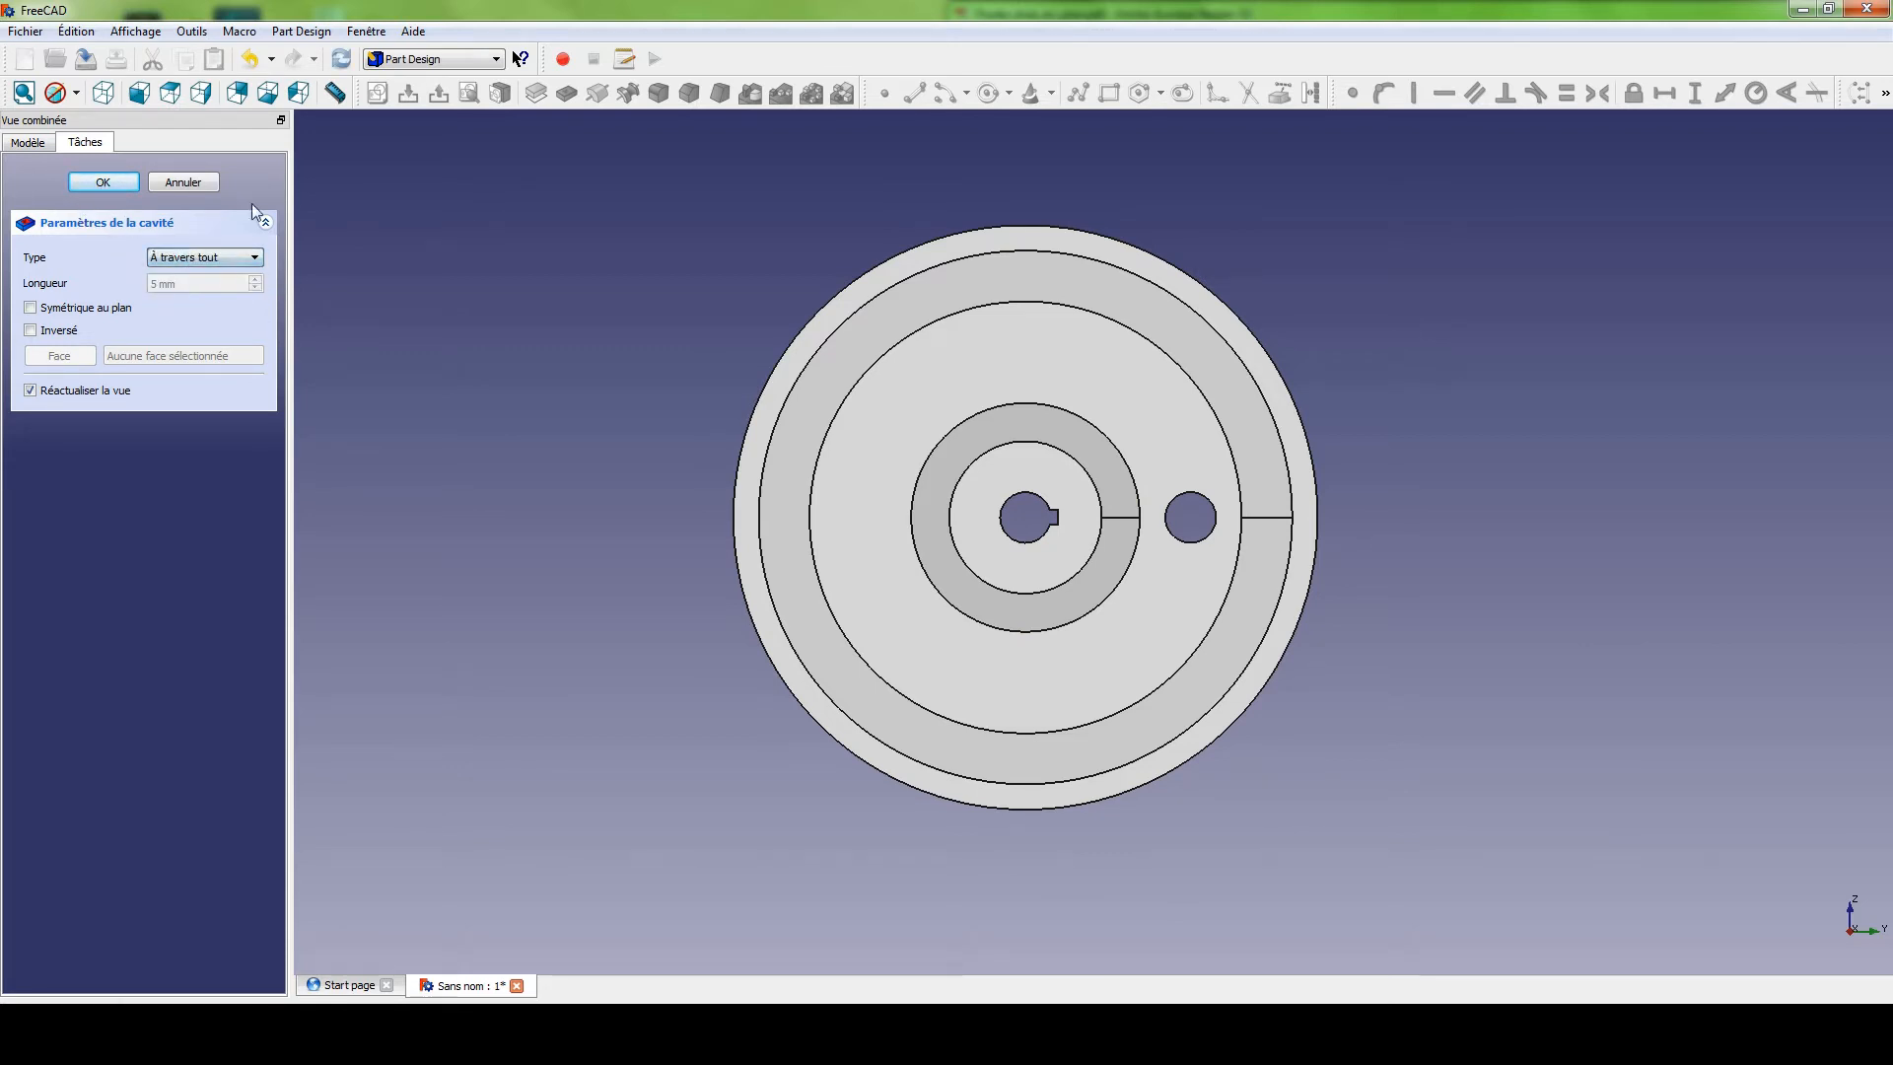
{"action": "left_click", "coordinate": [103, 182]}
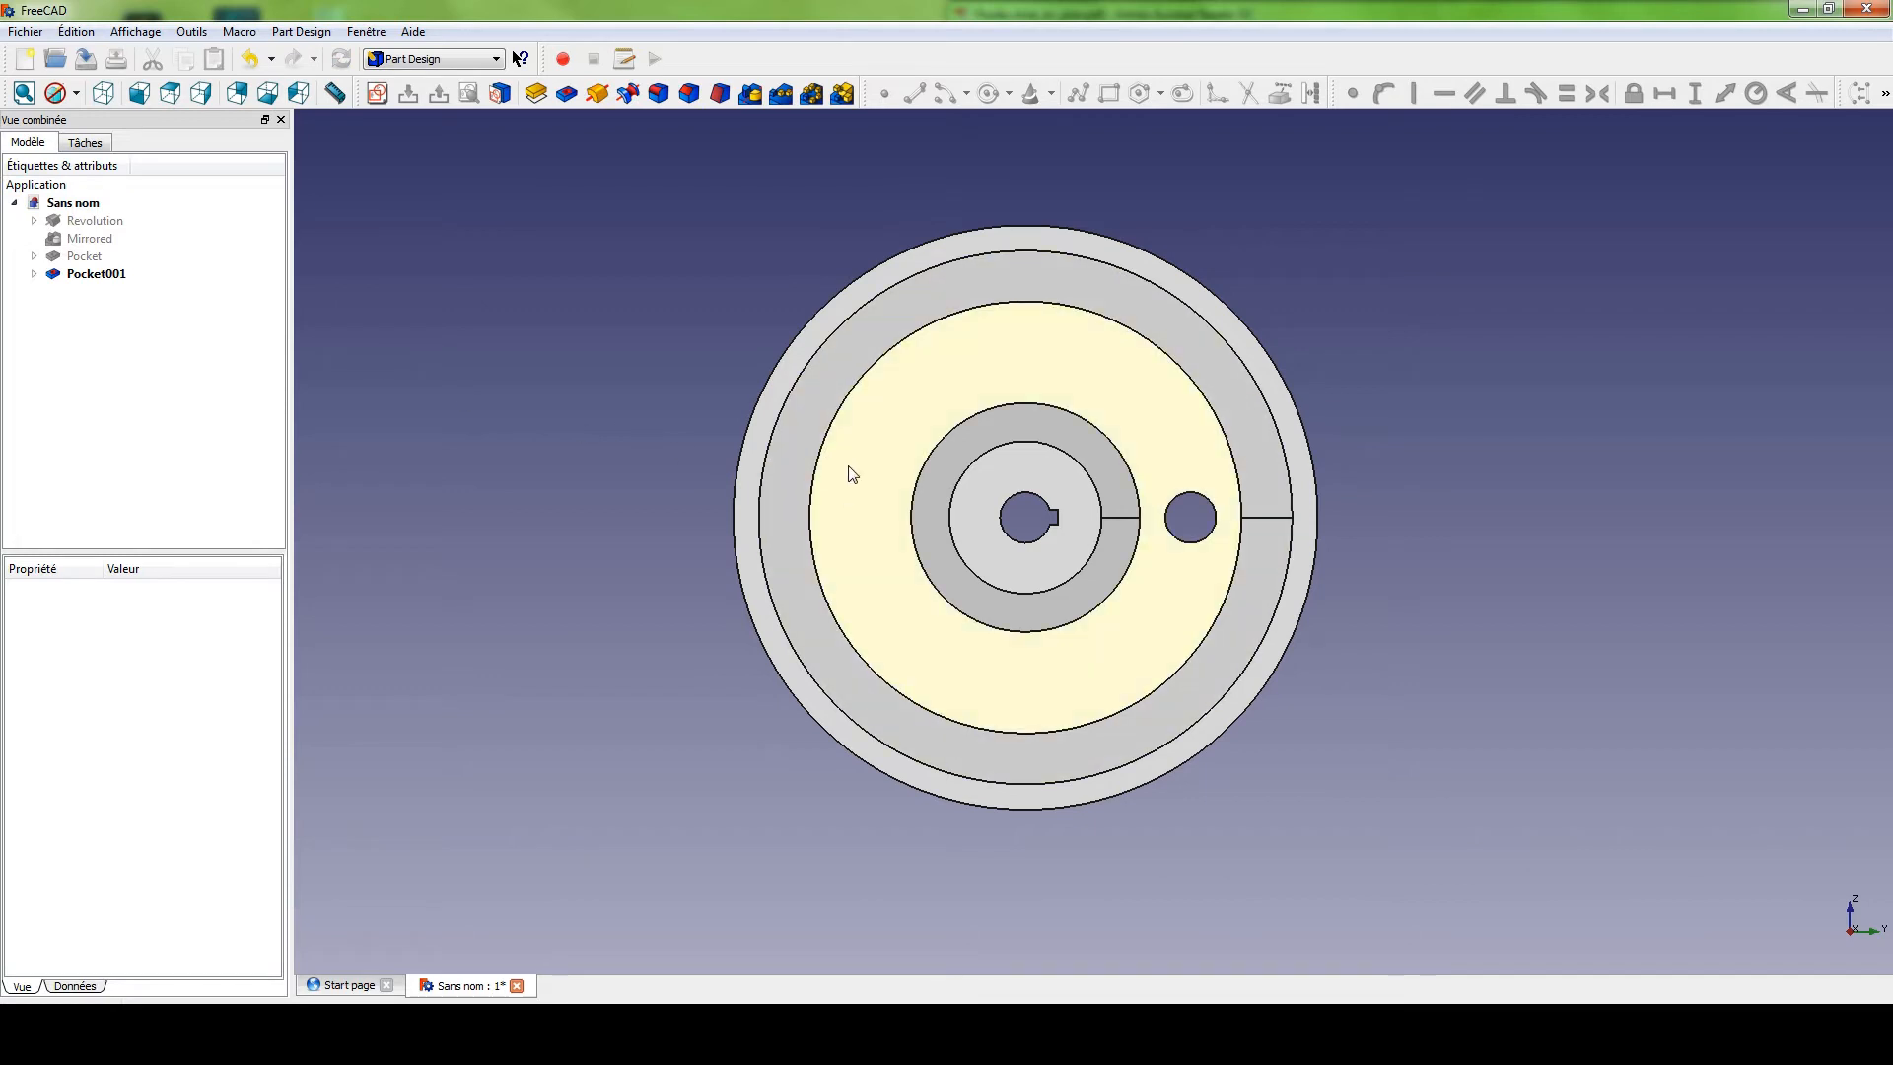
Create a polar pattern of the web hole pocket with 7 occurrences over 360° about the axis normal to the sketch.
{"action": "left_click", "coordinate": [89, 274]}
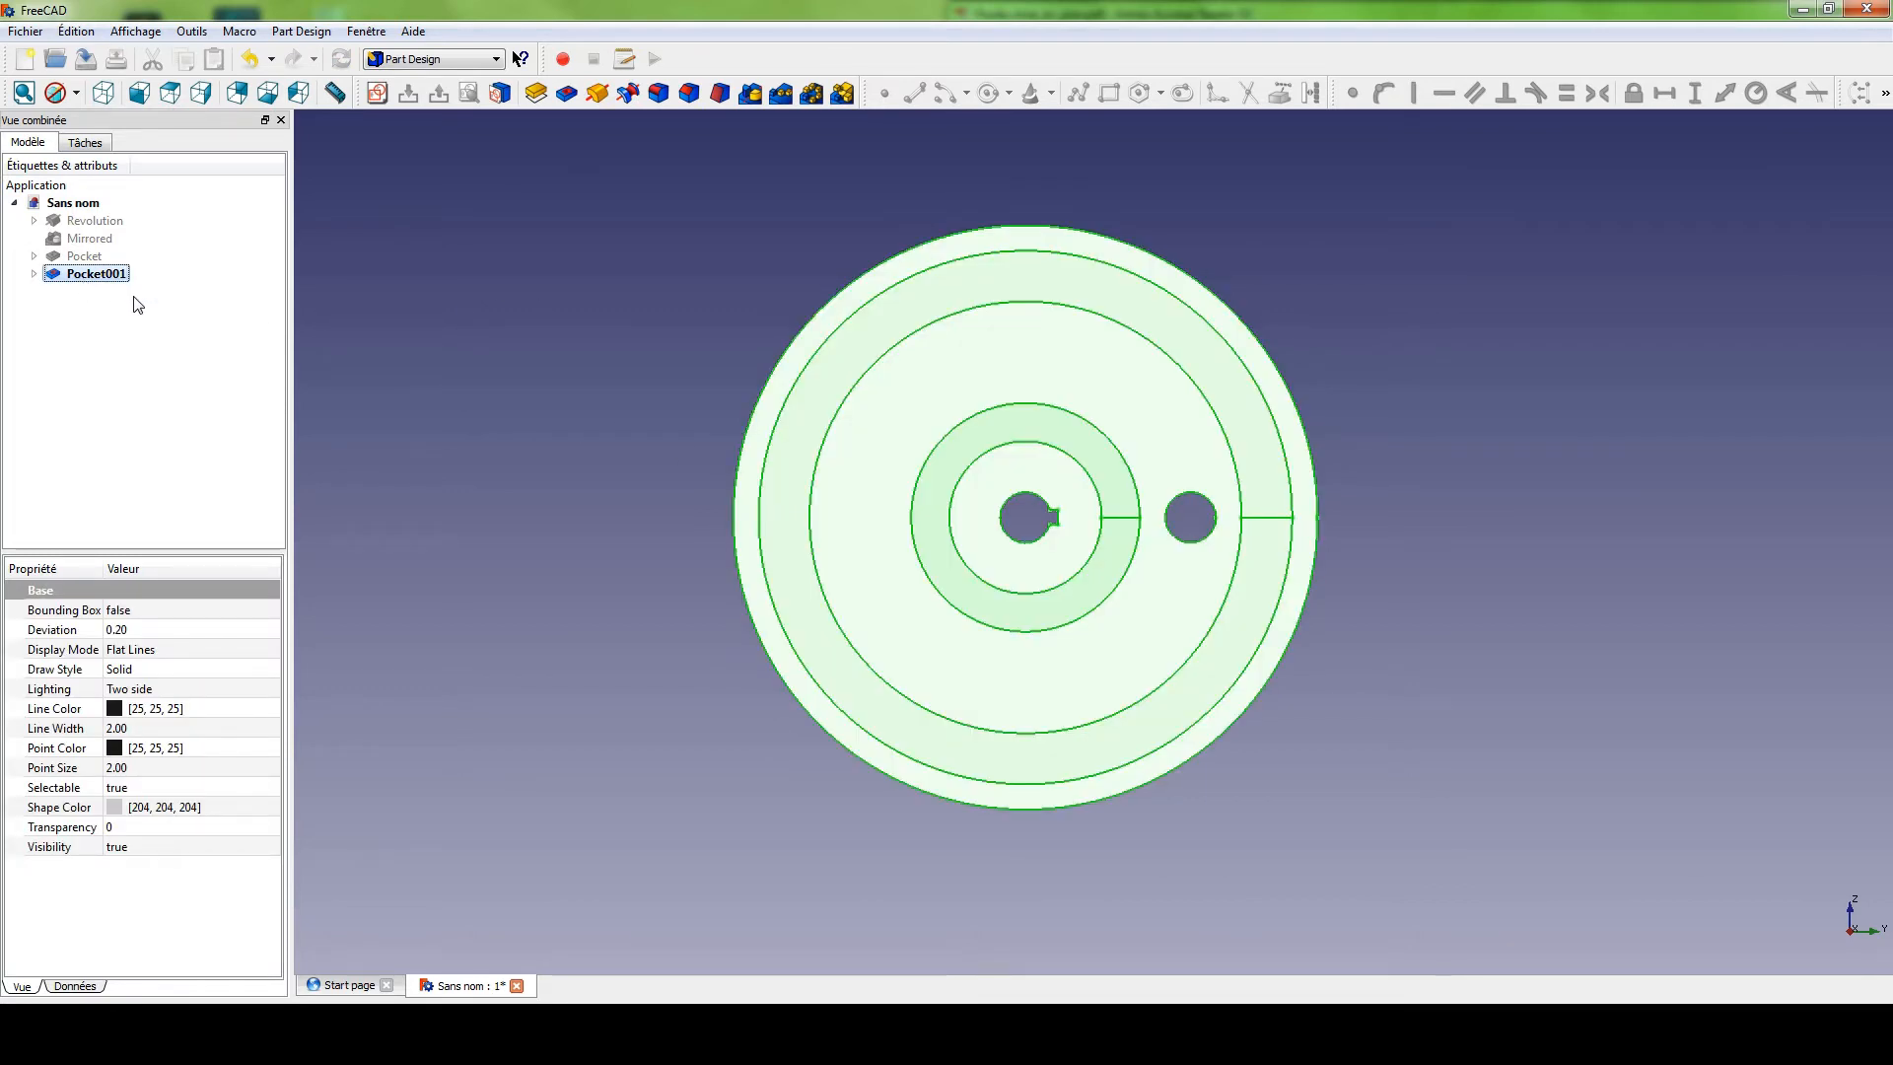
{"action": "left_click", "coordinate": [419, 321]}
{"action": "left_click", "coordinate": [95, 275]}
{"action": "left_click", "coordinate": [813, 93]}
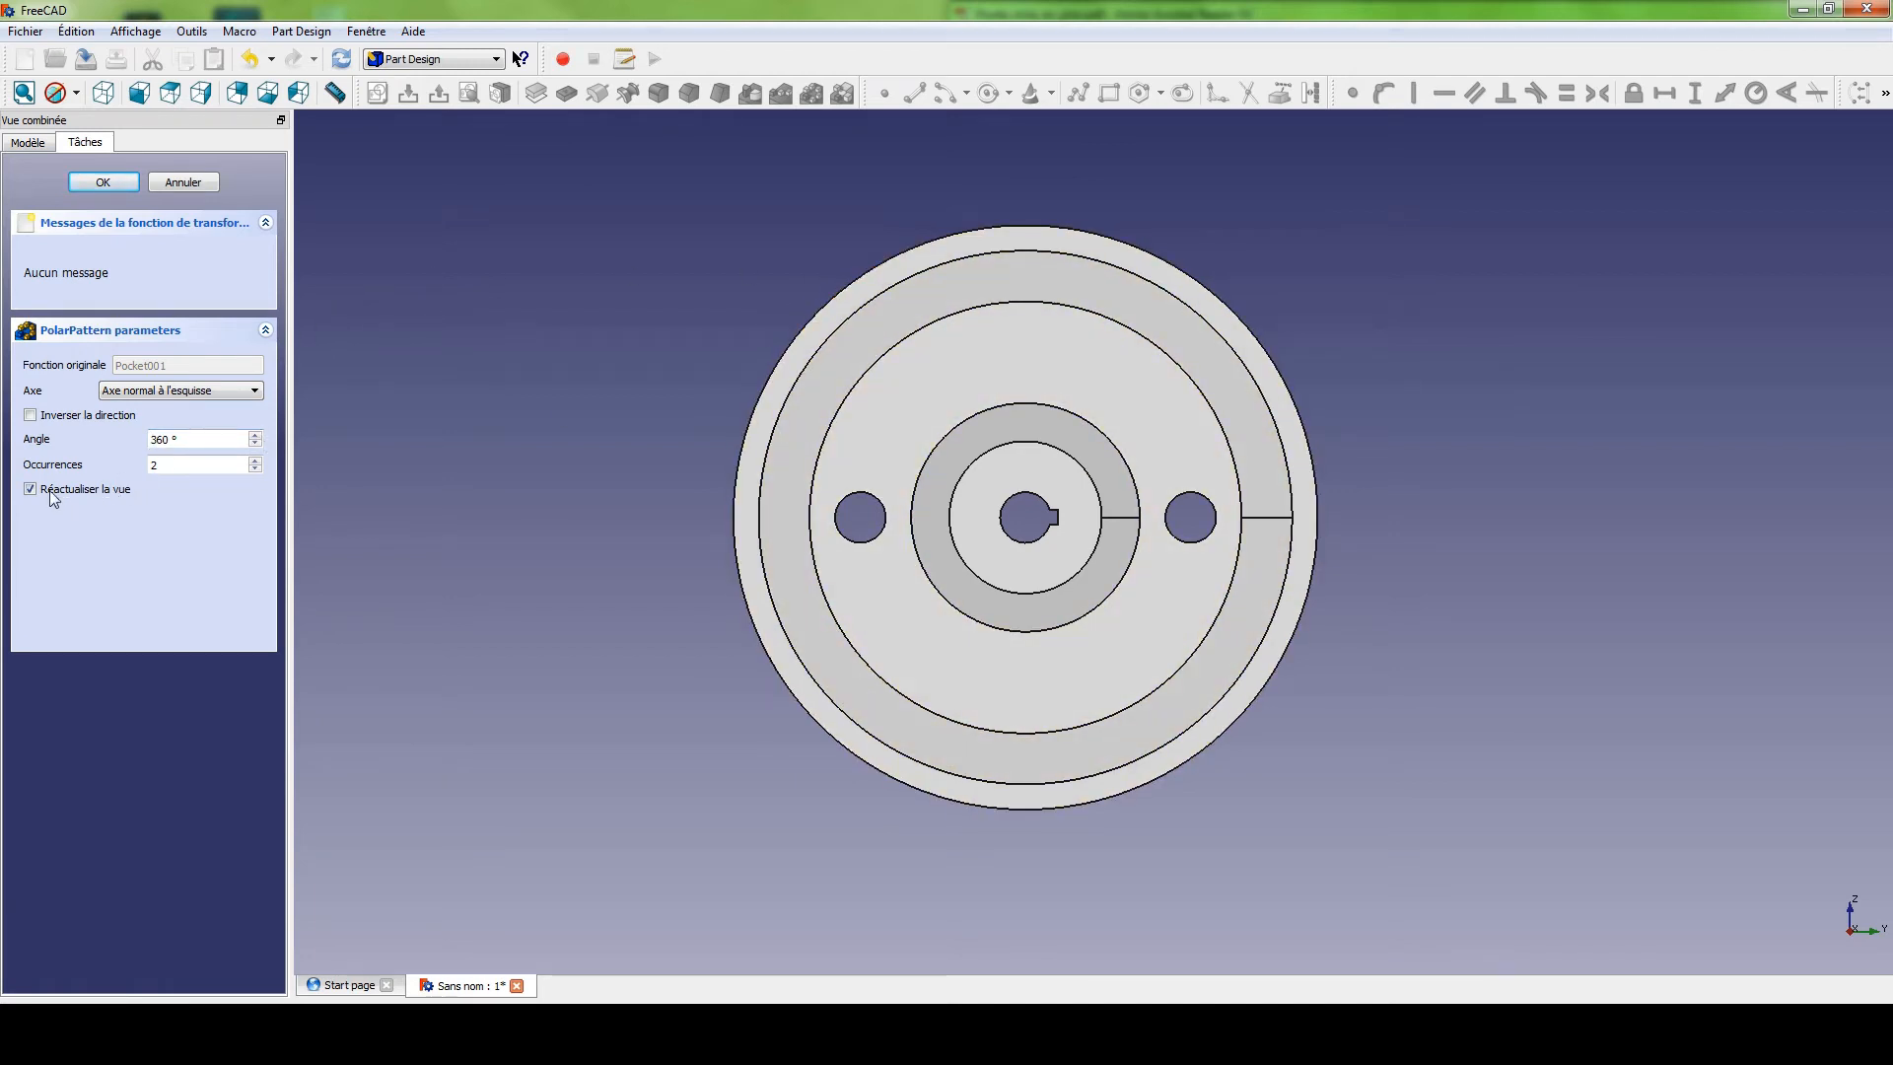
{"action": "left_click", "coordinate": [255, 459]}
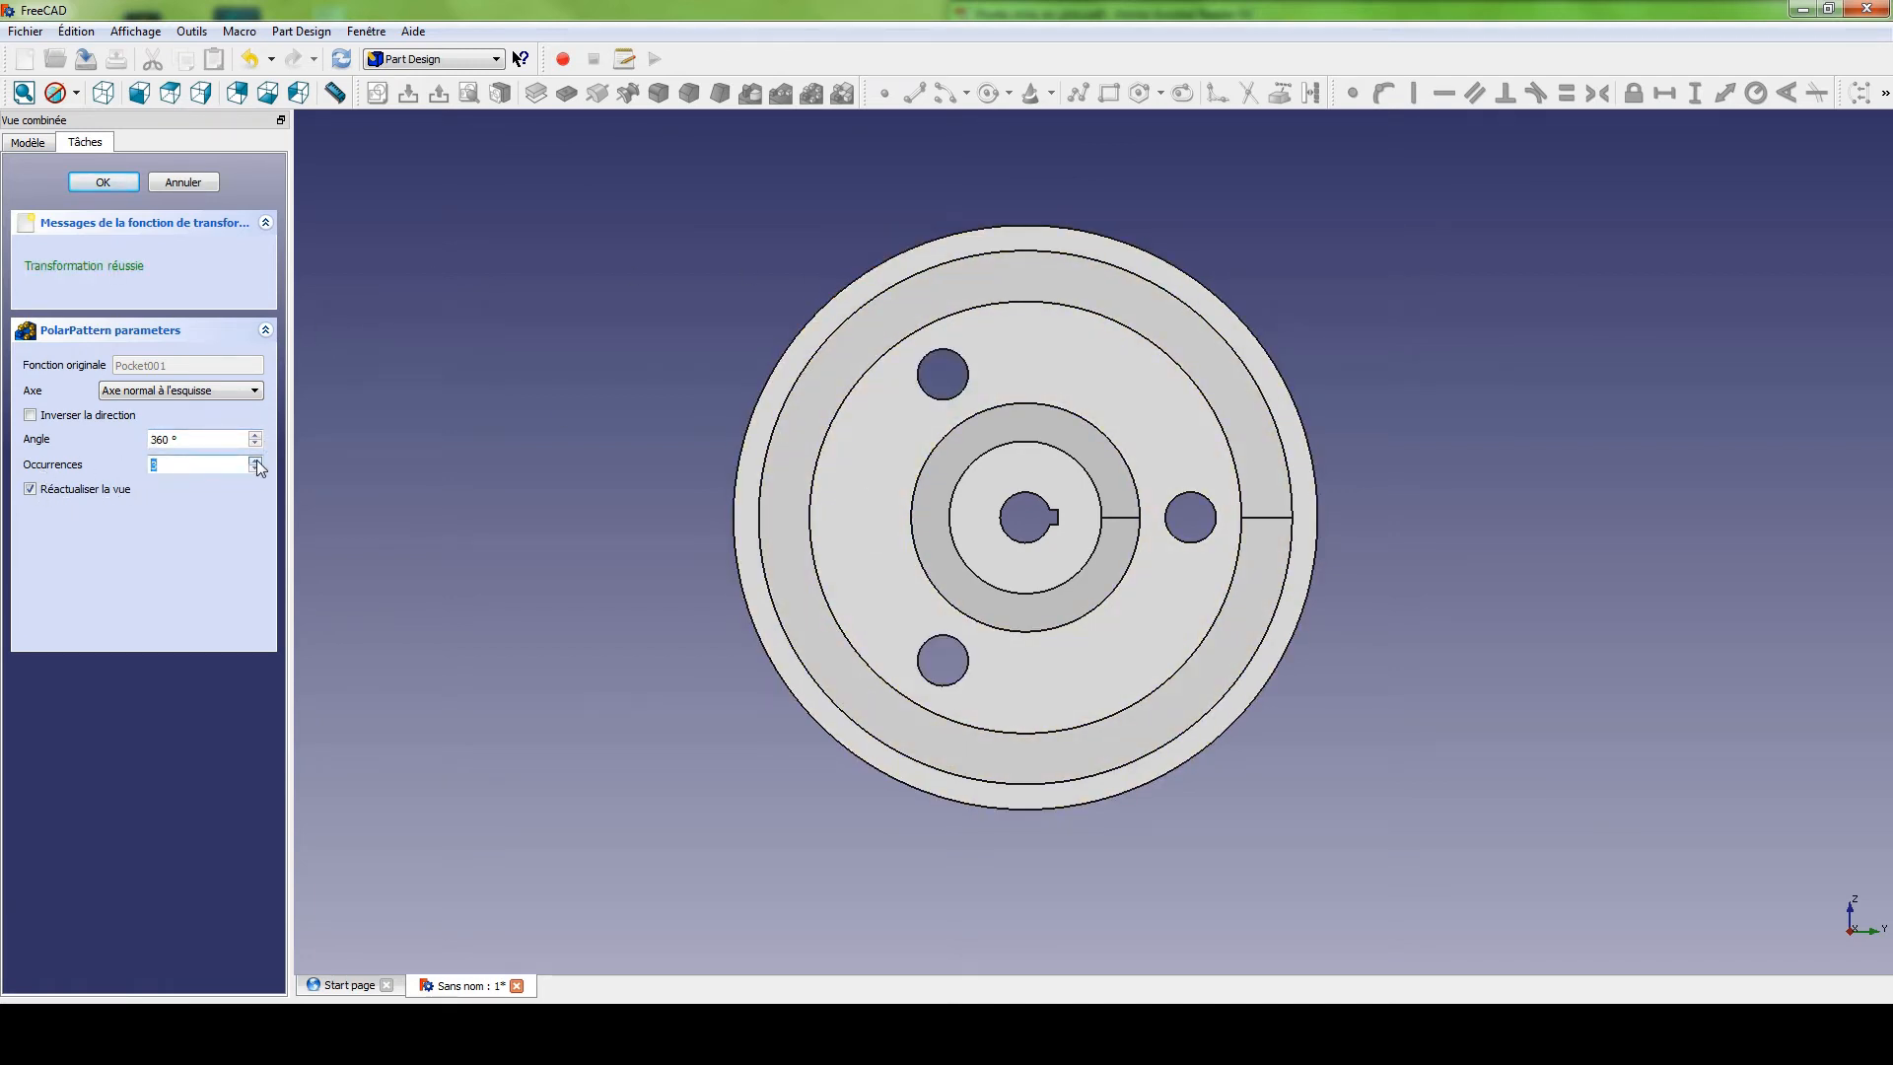
{"action": "left_click", "coordinate": [255, 460]}
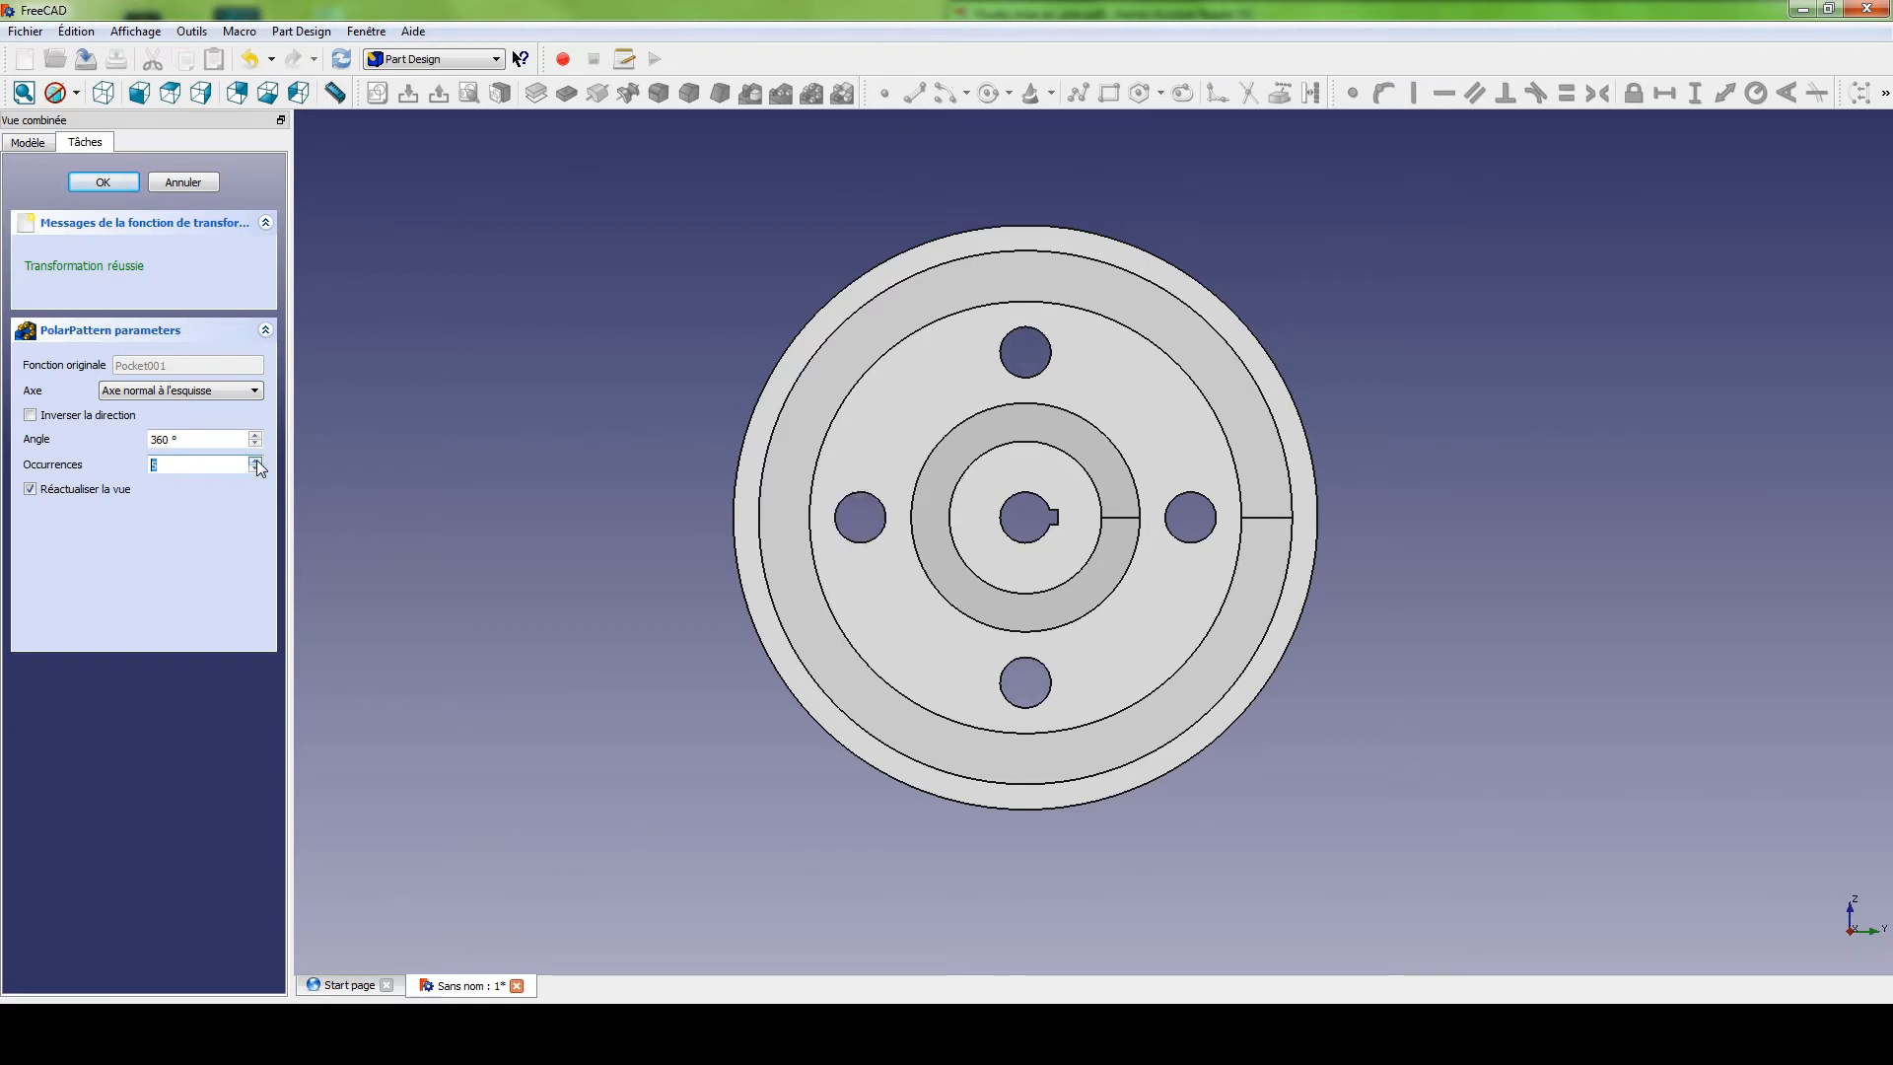
{"action": "left_click", "coordinate": [256, 459]}
{"action": "left_click", "coordinate": [255, 460]}
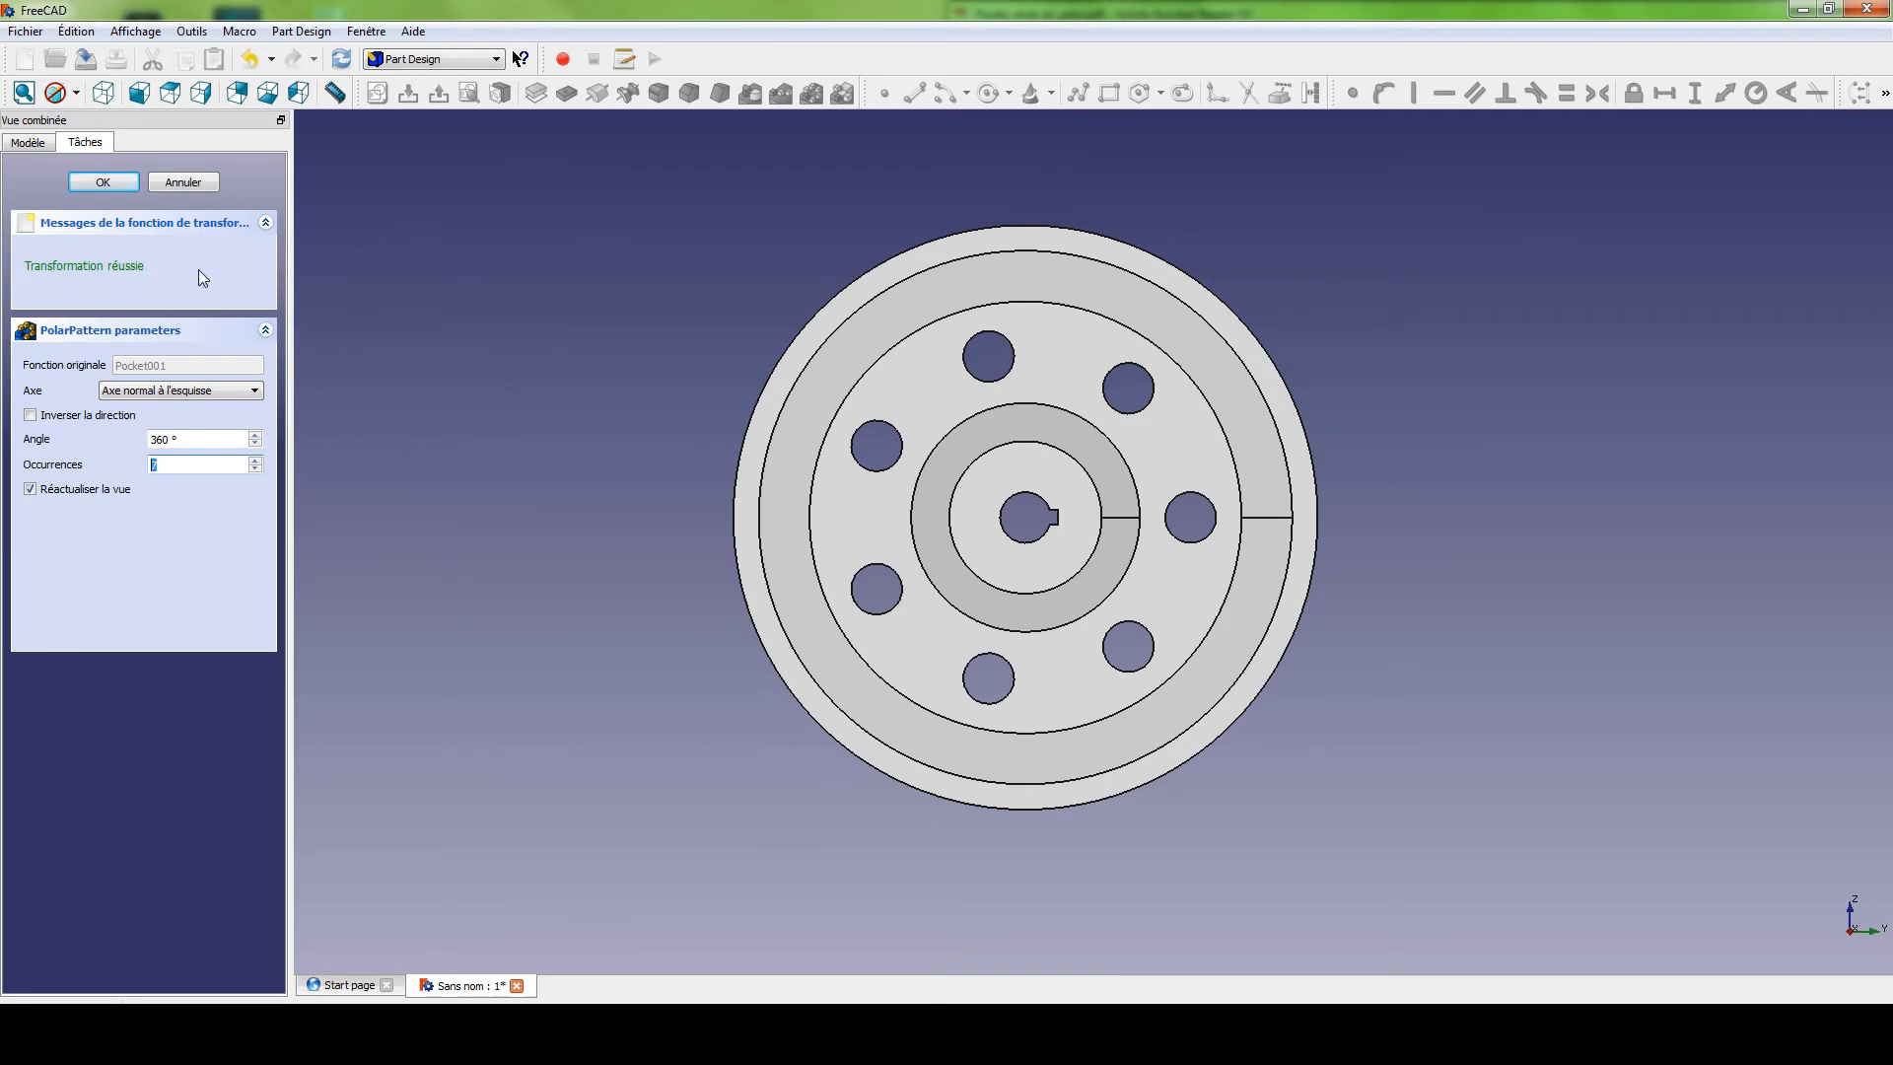
{"action": "left_click", "coordinate": [103, 182]}
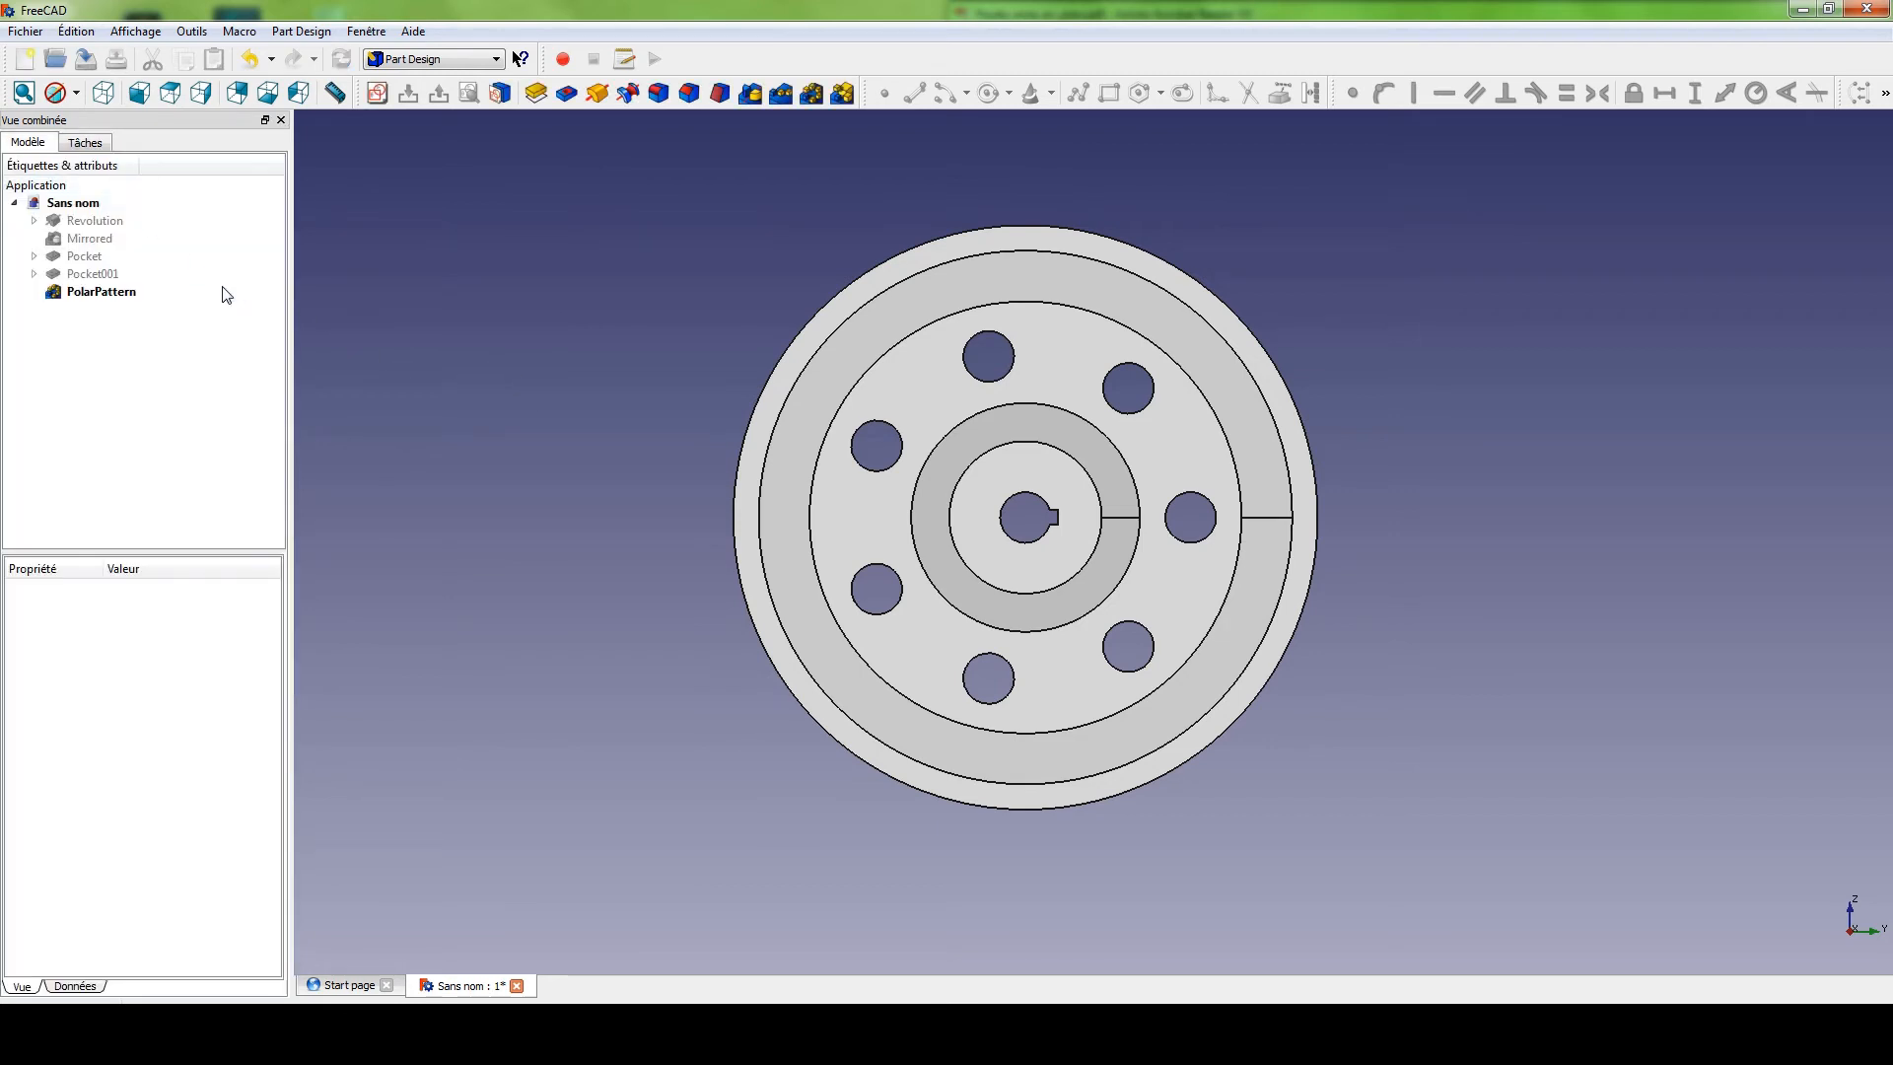
Reopen the revolution's profil sketch with the PolarPattern hidden and examine its dimensions.
{"action": "middle_click_drag", "start_coordinate": [927, 498], "coordinate": [991, 557]}
{"action": "middle_click_drag", "start_coordinate": [1335, 562], "coordinate": [635, 396]}
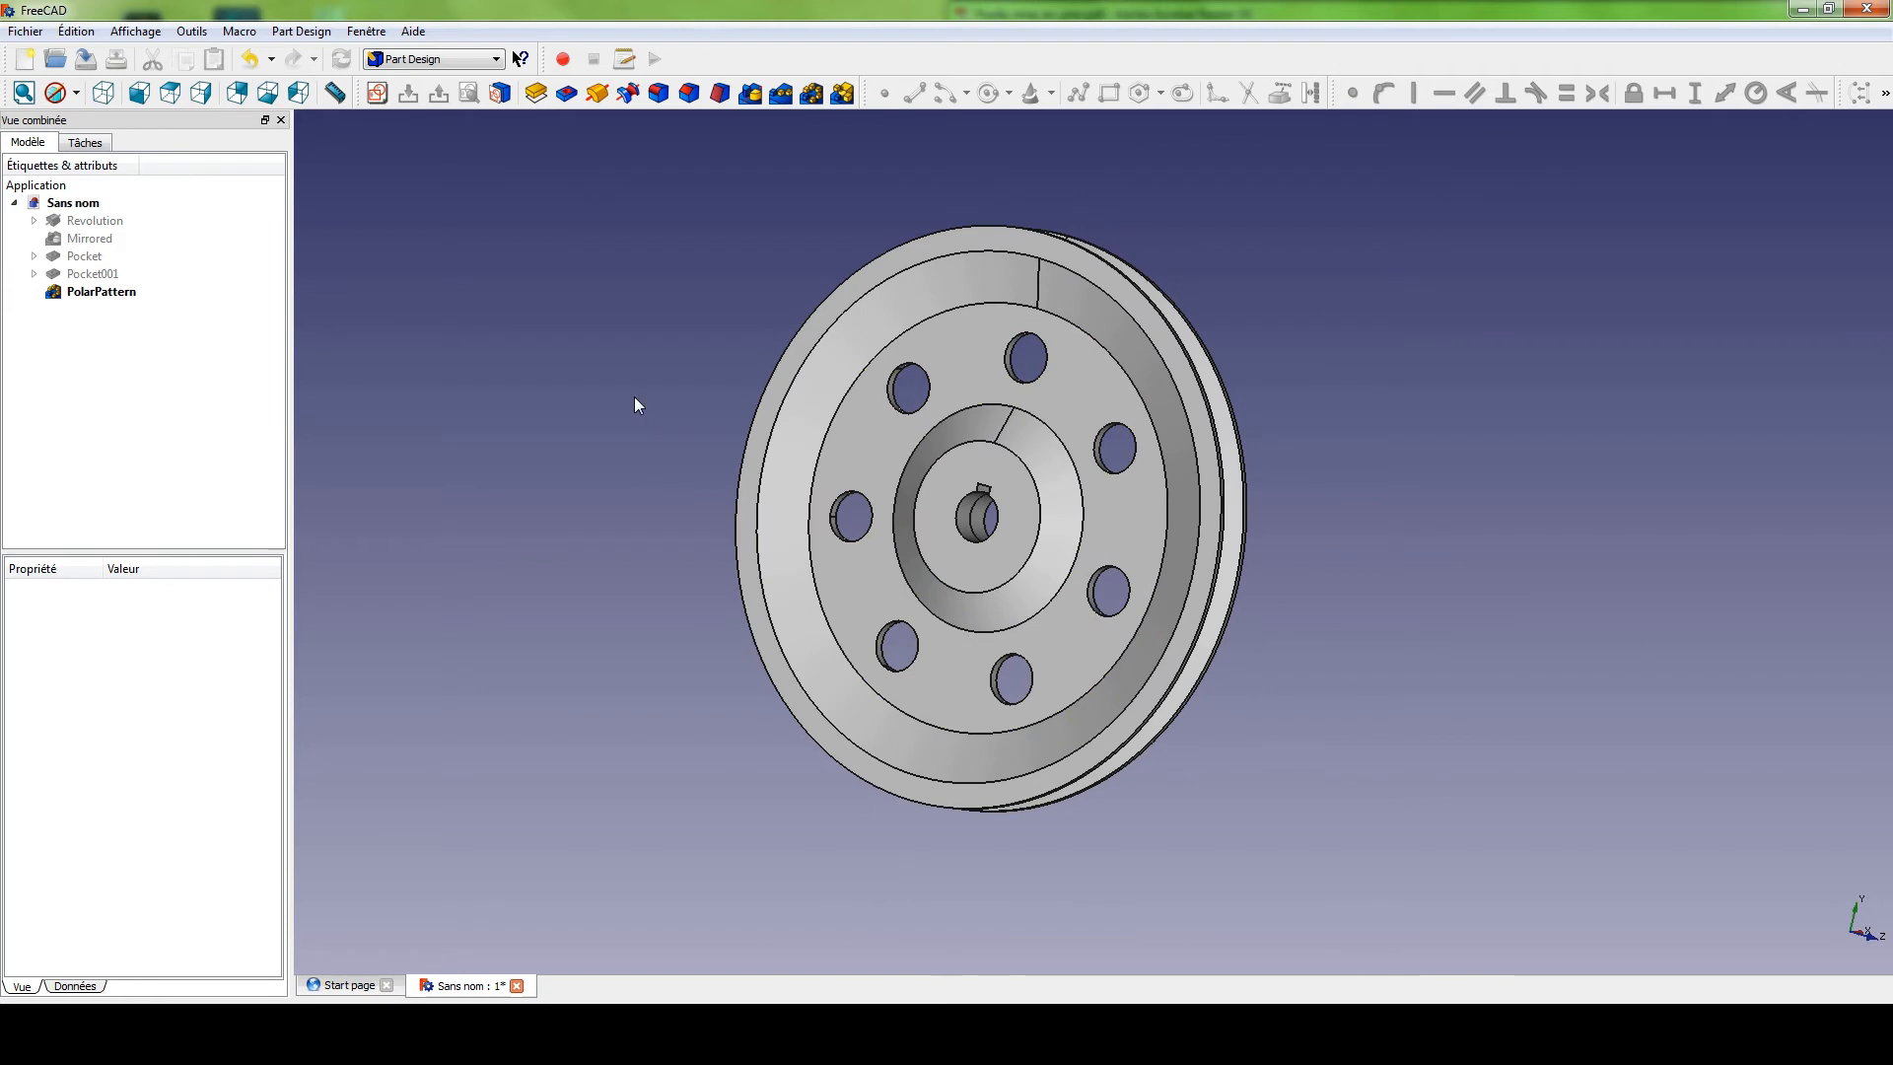
{"action": "left_click", "coordinate": [34, 220]}
{"action": "left_click", "coordinate": [100, 240]}
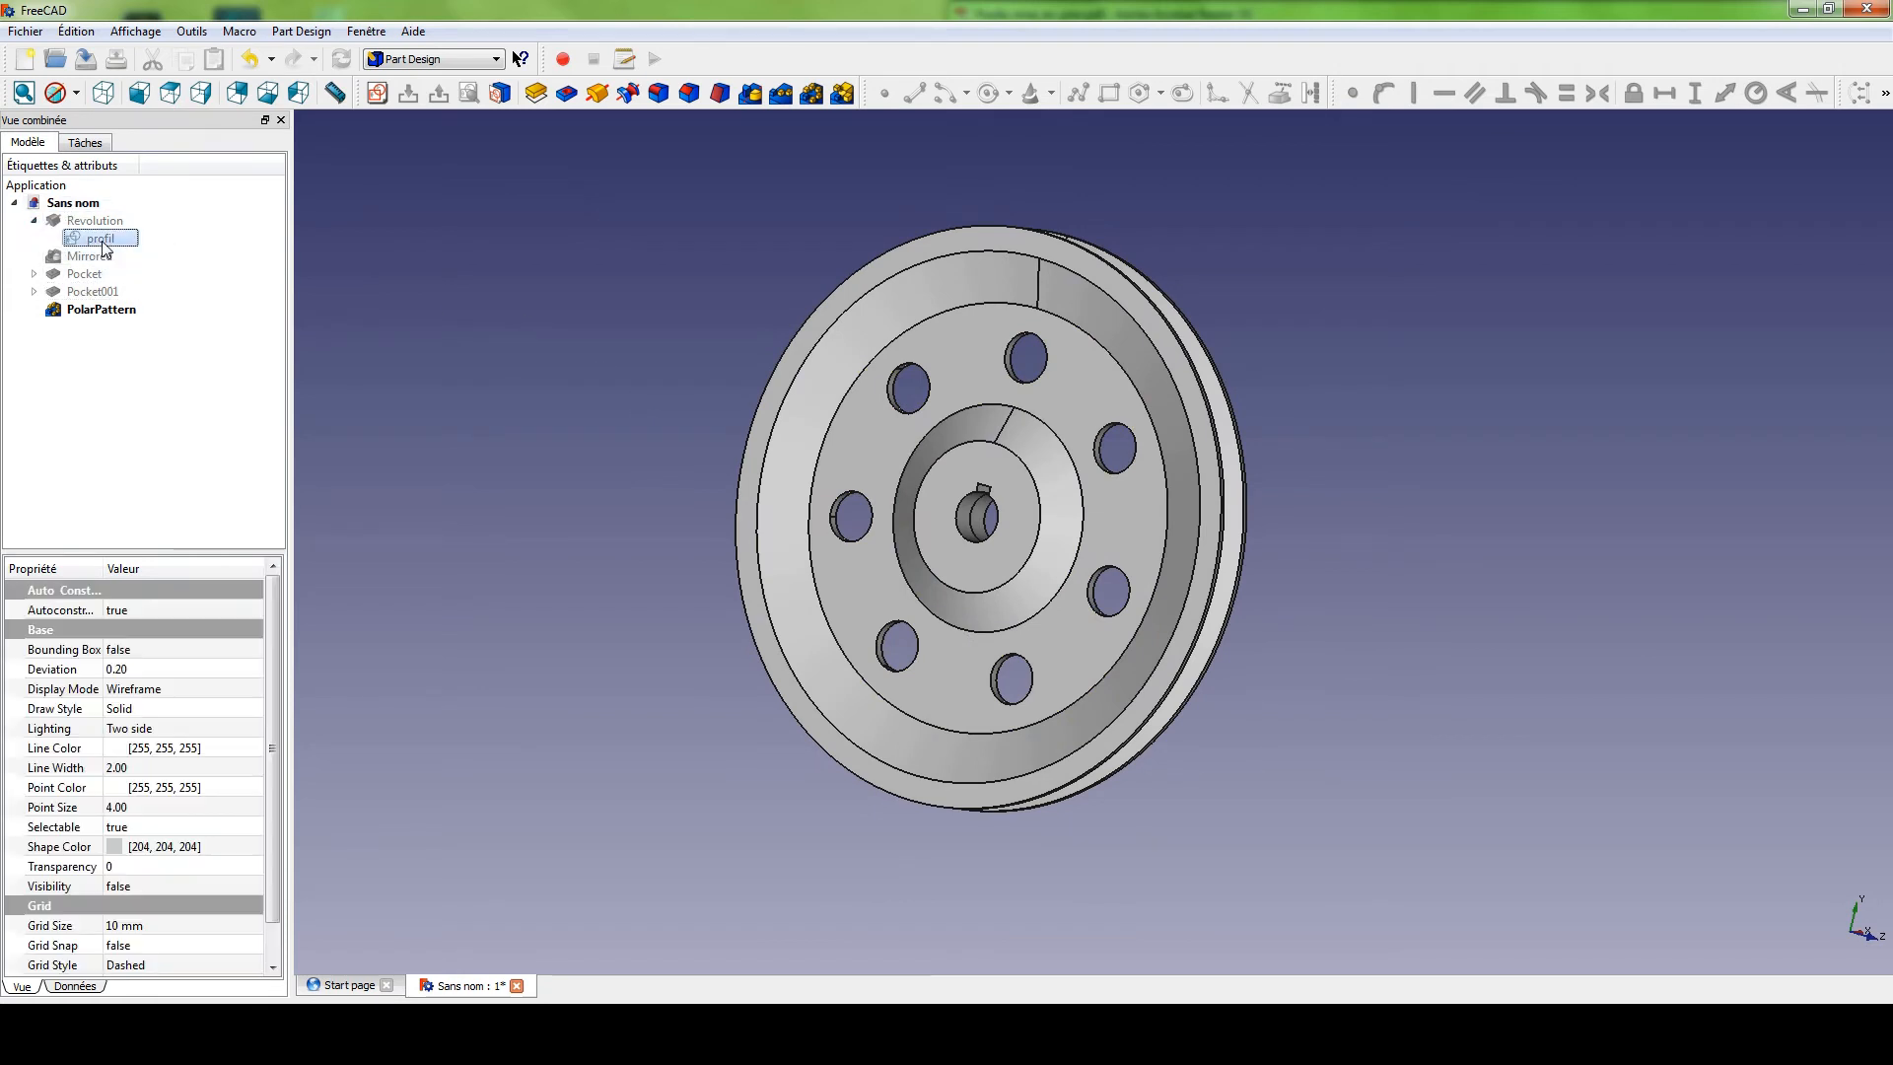
{"action": "double_click", "coordinate": [102, 241]}
{"action": "left_click", "coordinate": [30, 144]}
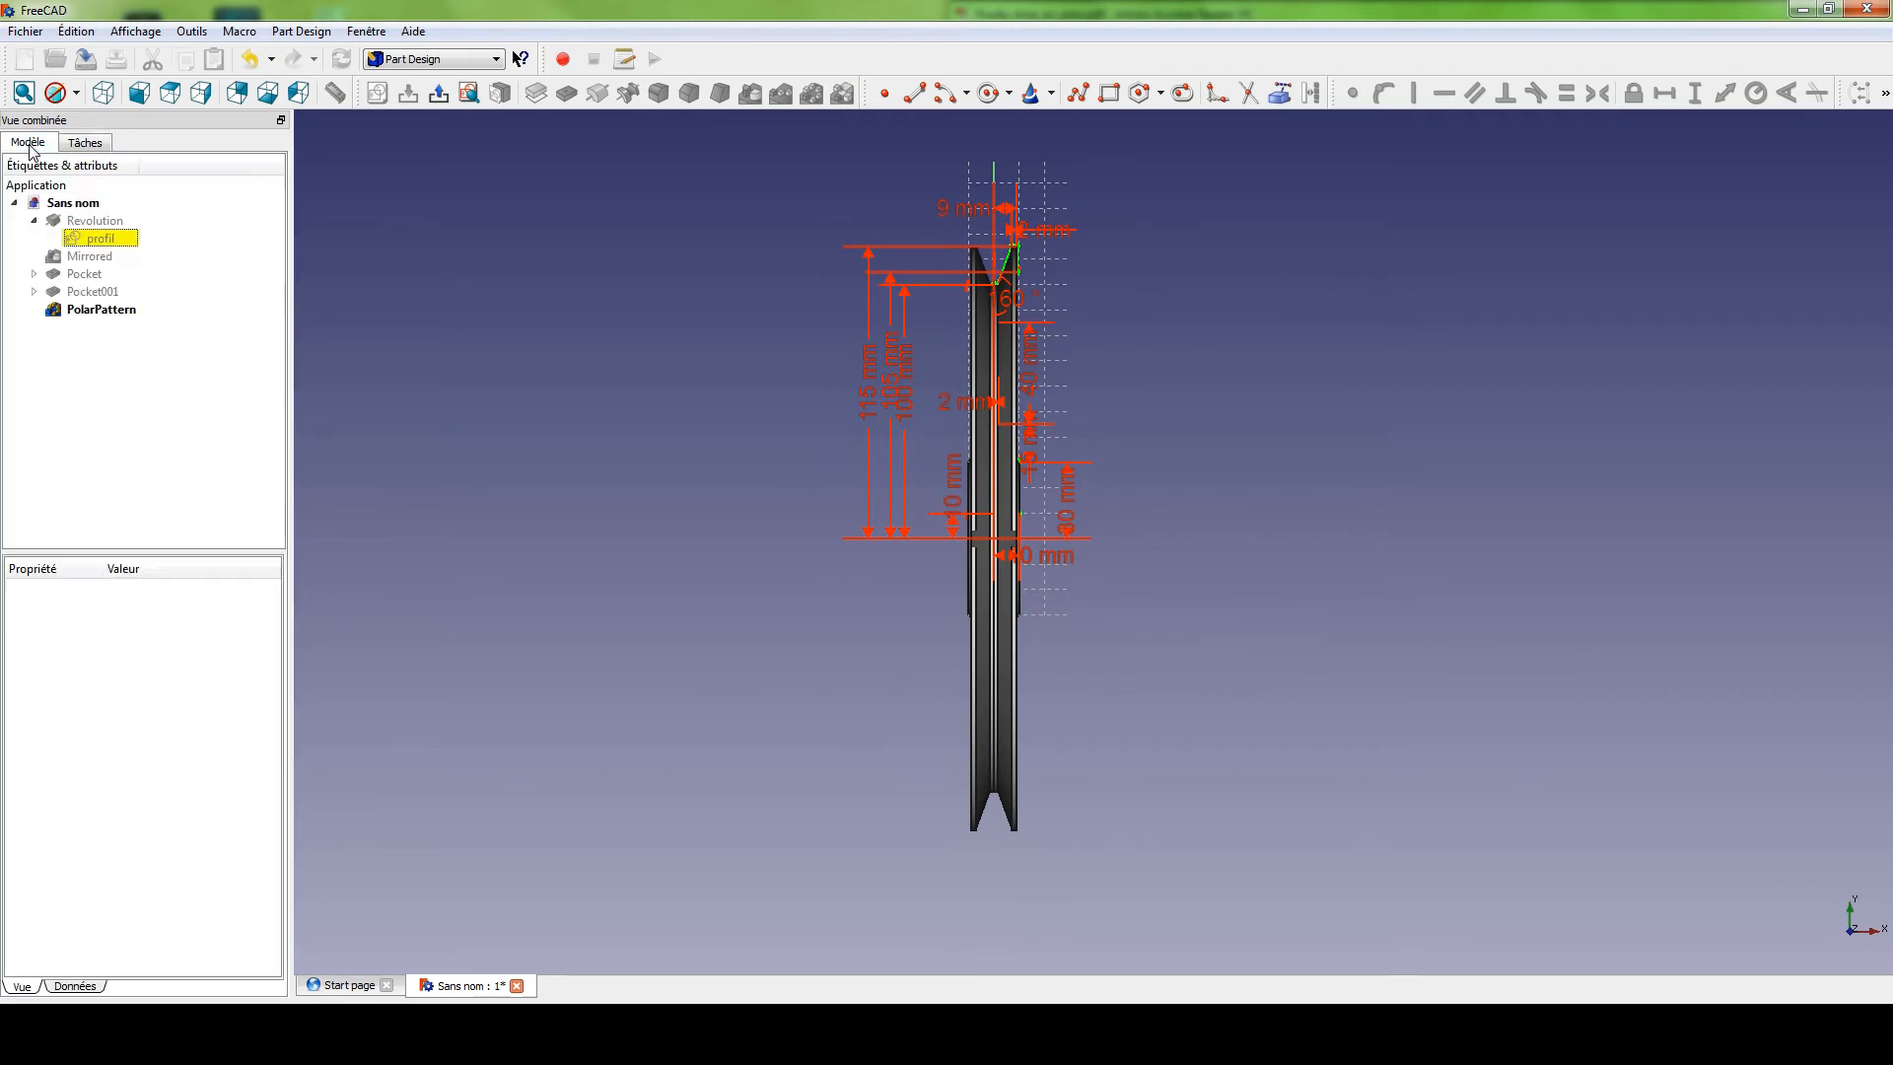
{"action": "left_click", "coordinate": [101, 309]}
{"action": "key", "text": "space"}
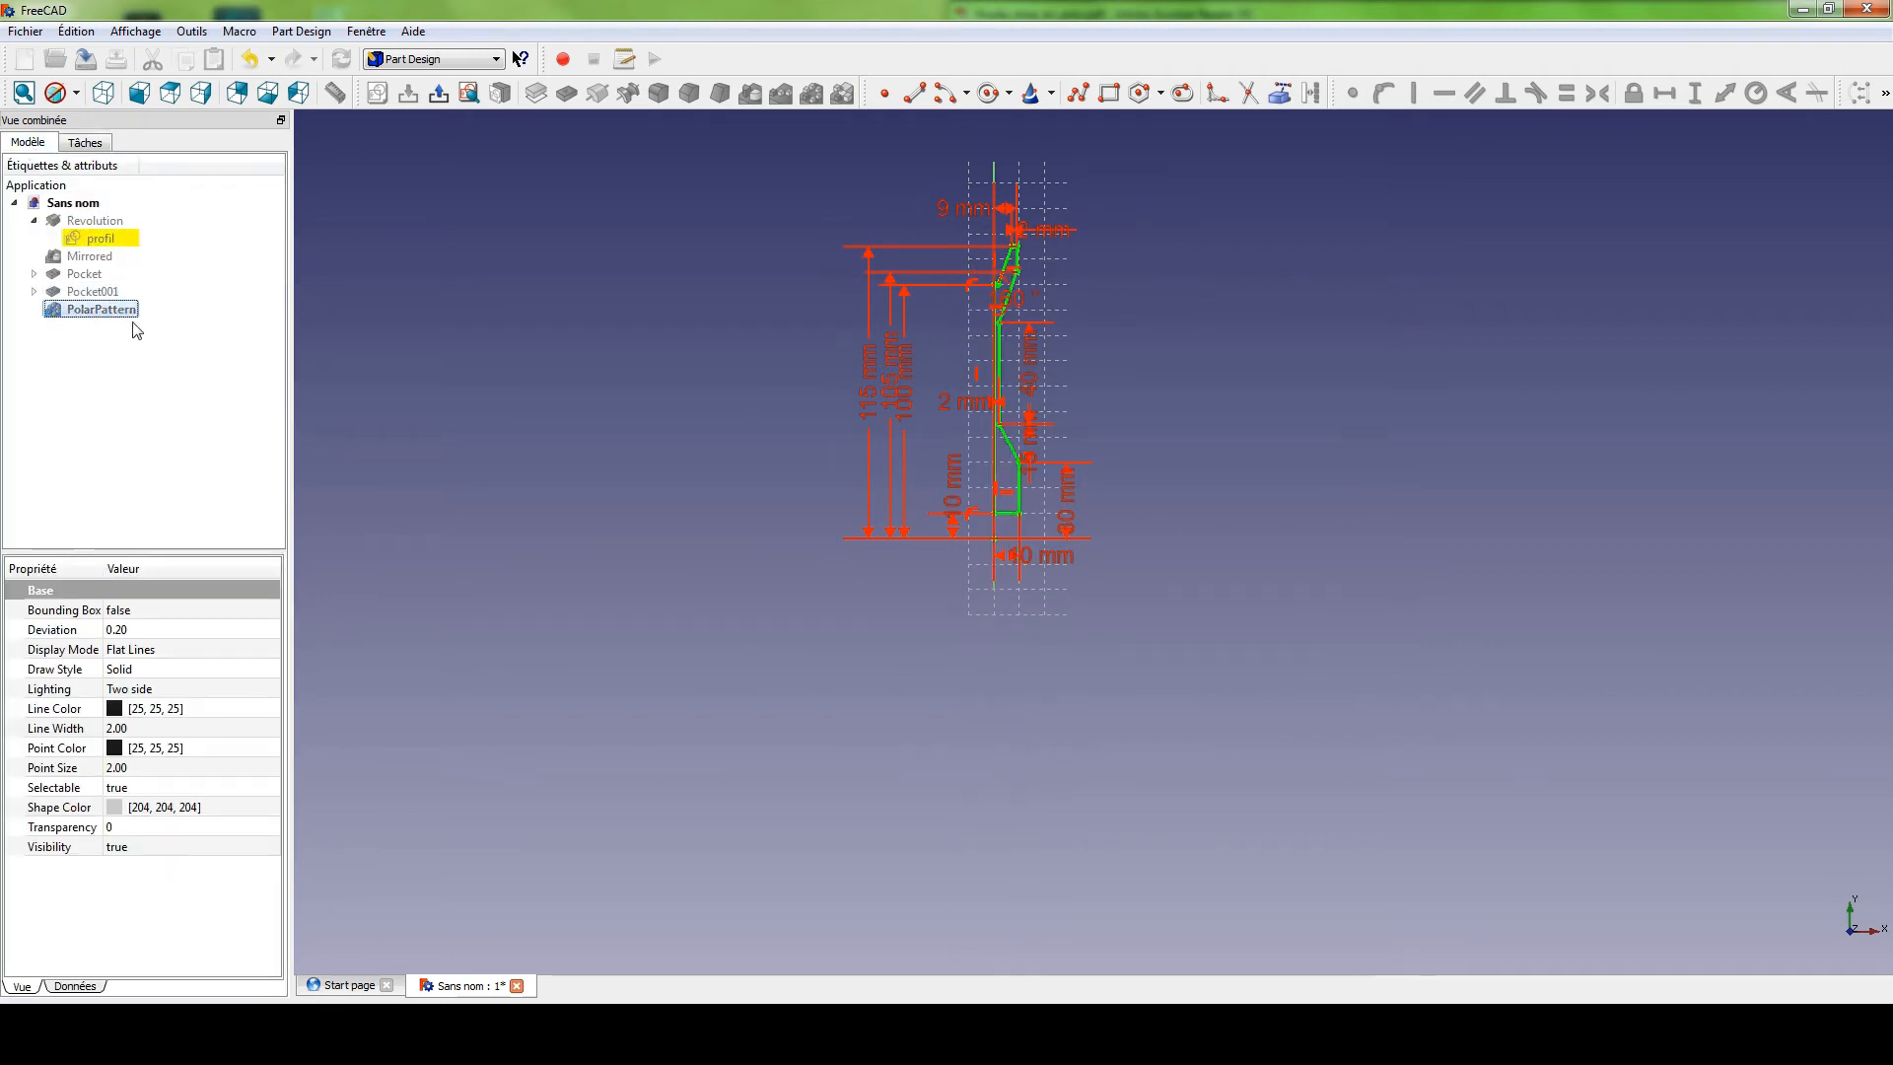
{"action": "scroll", "coordinate": [947, 355], "scroll_direction": "up", "scroll_amount": 10}
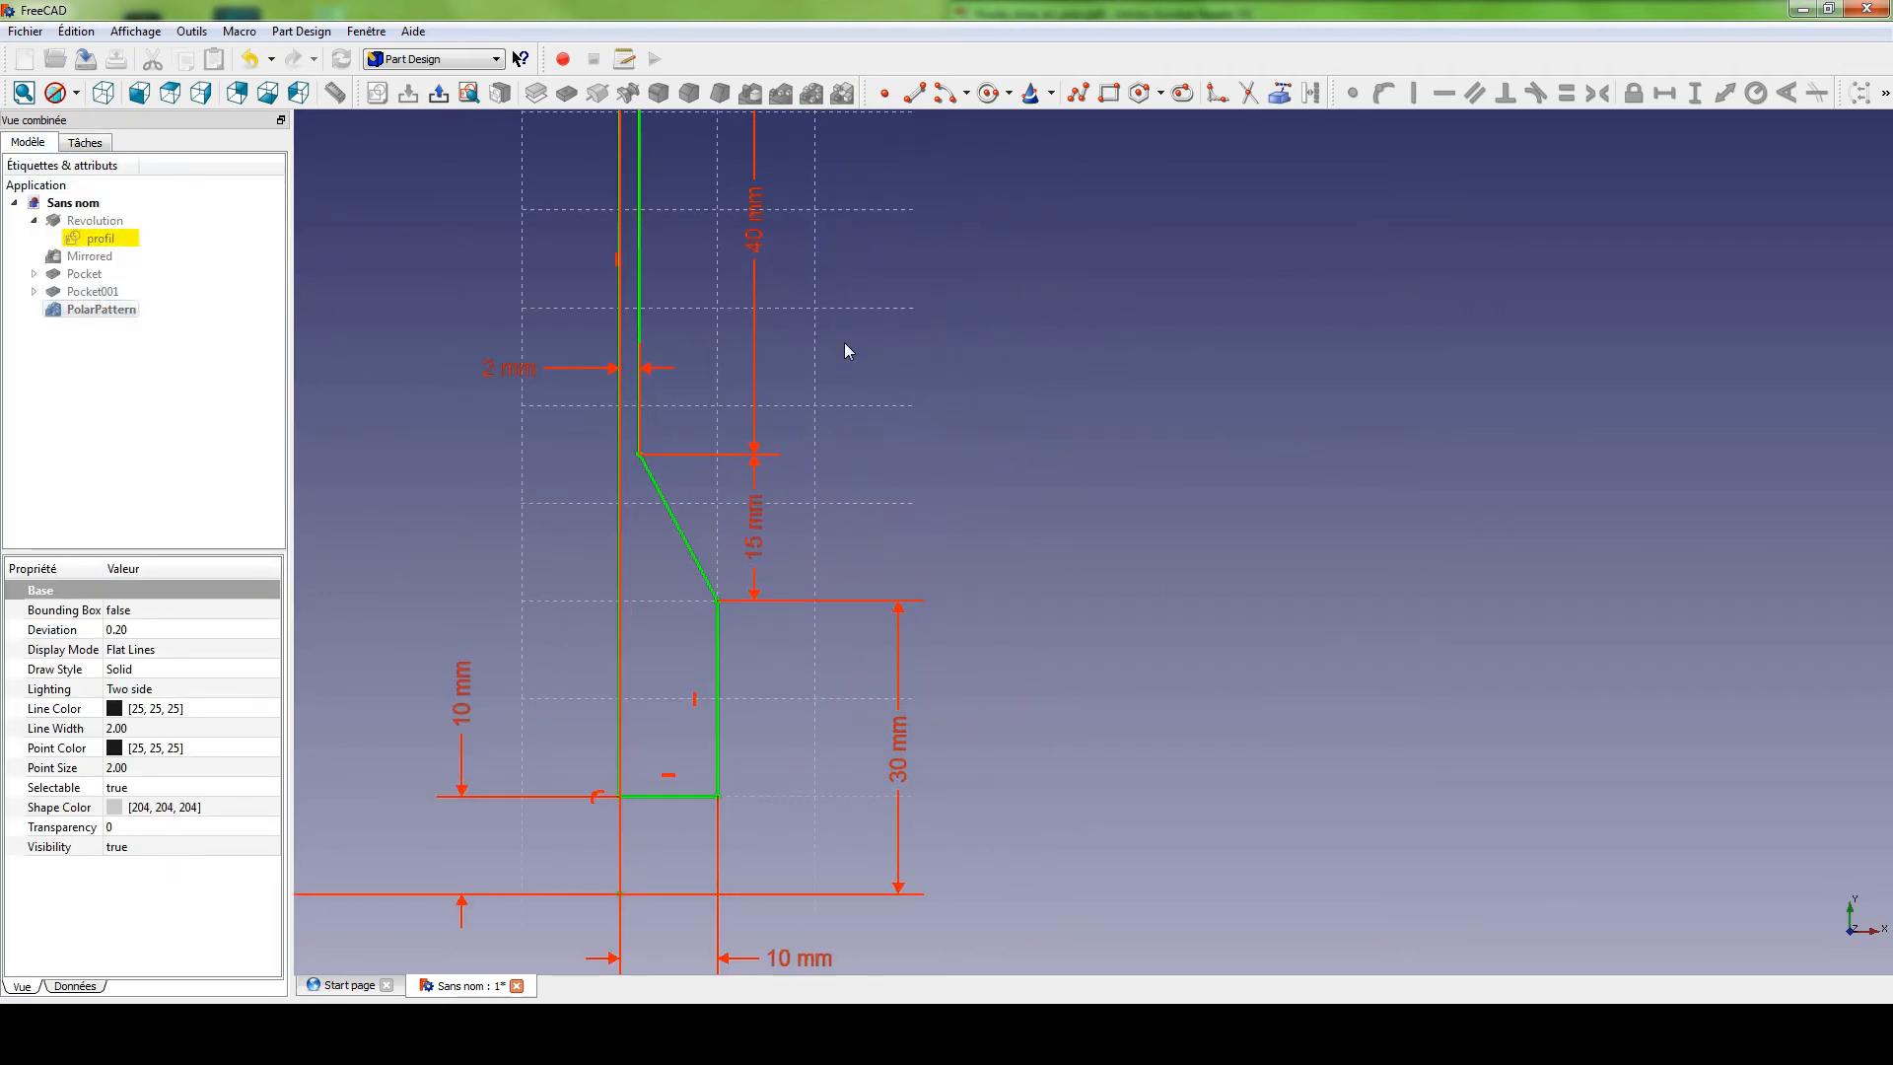
{"action": "scroll", "coordinate": [854, 424], "scroll_direction": "down", "scroll_amount": 5}
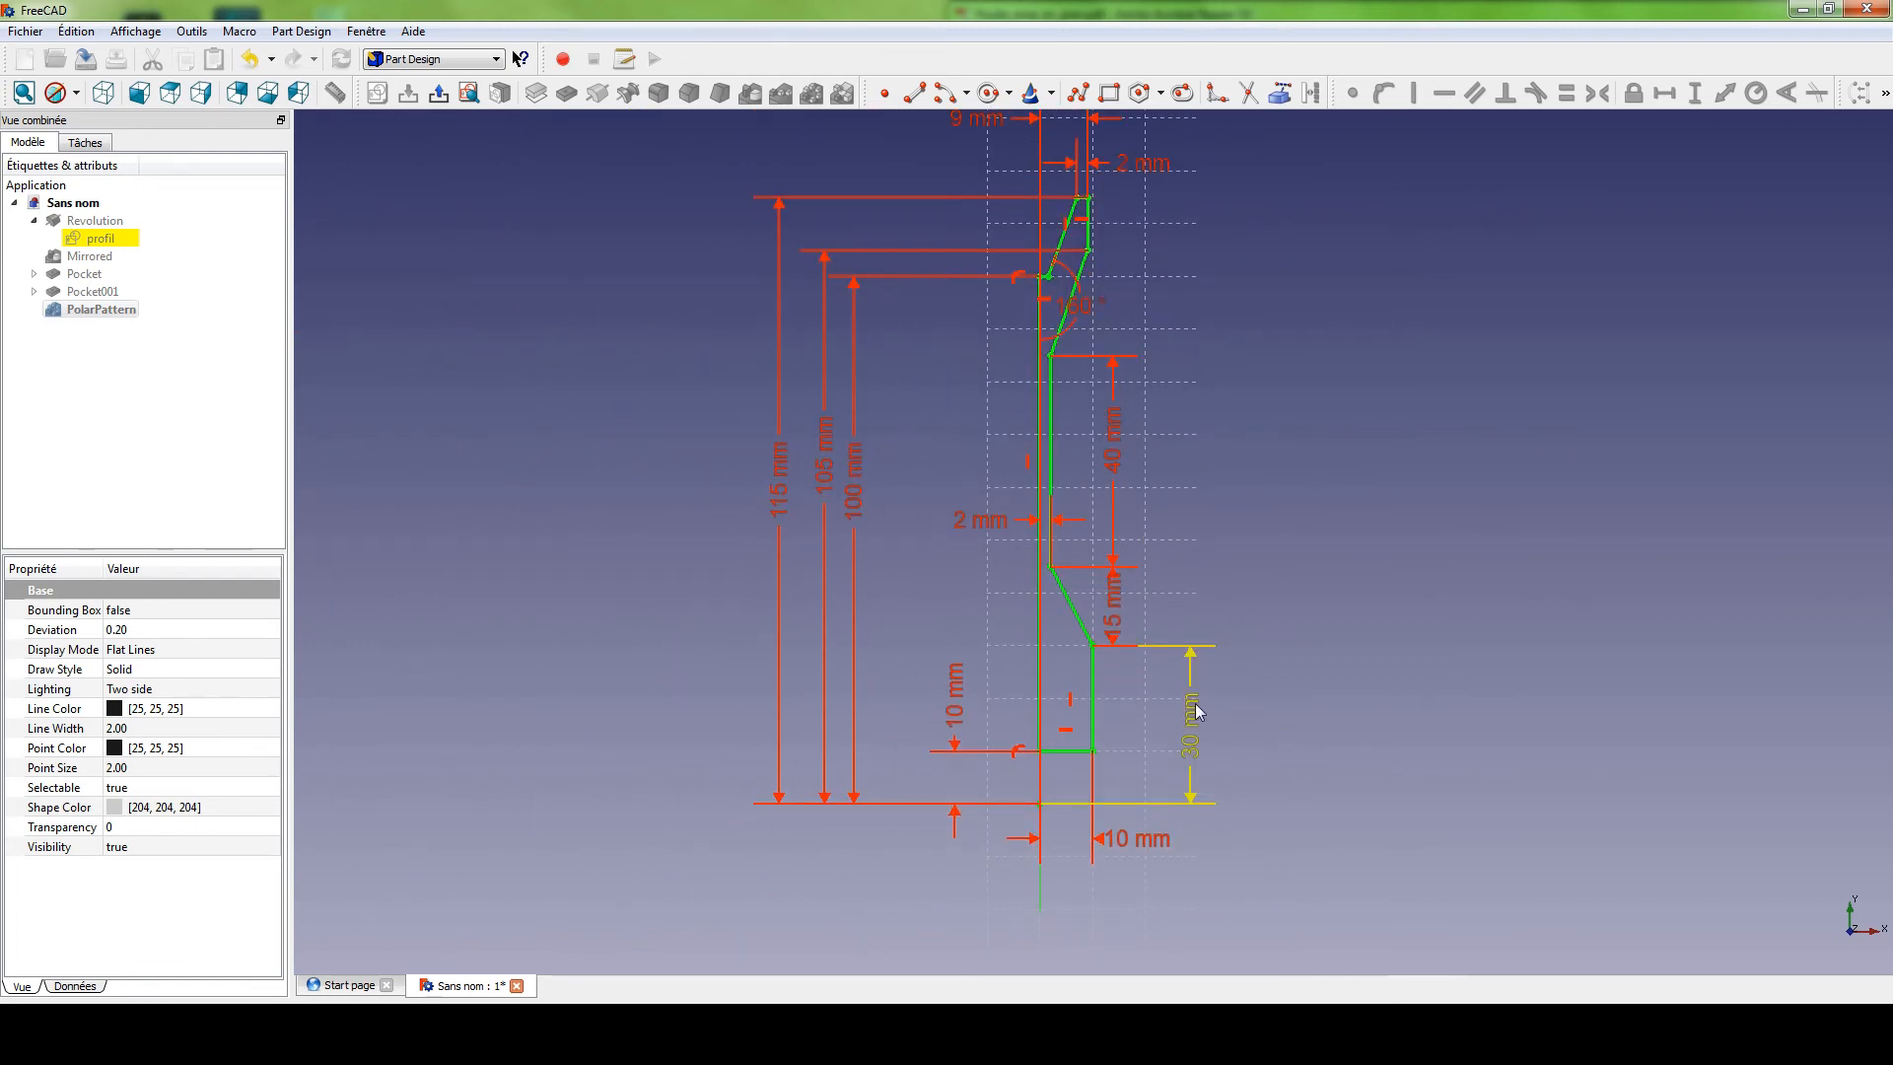
{"action": "middle_click_drag", "start_coordinate": [989, 342], "coordinate": [991, 376]}
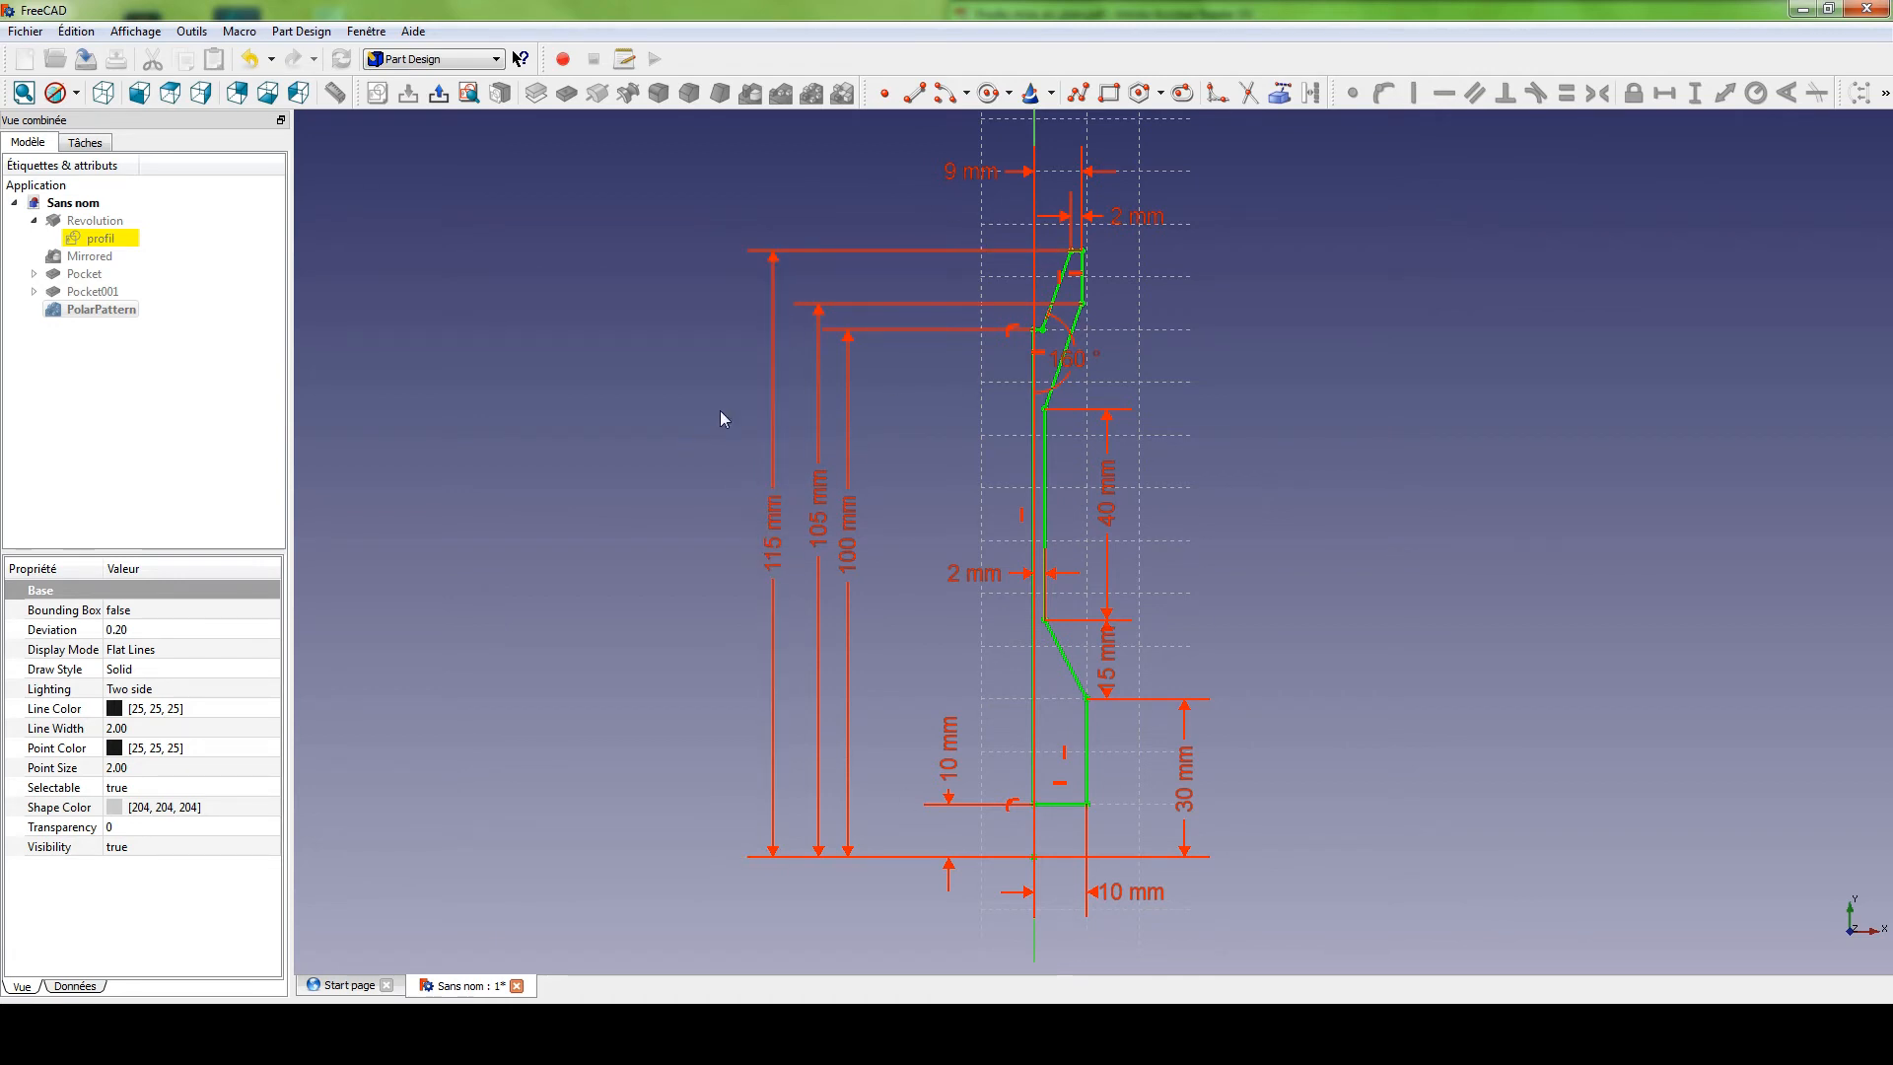
{"action": "double_click", "coordinate": [985, 166]}
{"action": "type", "text": "10mm"}
{"action": "key", "text": "Return"}
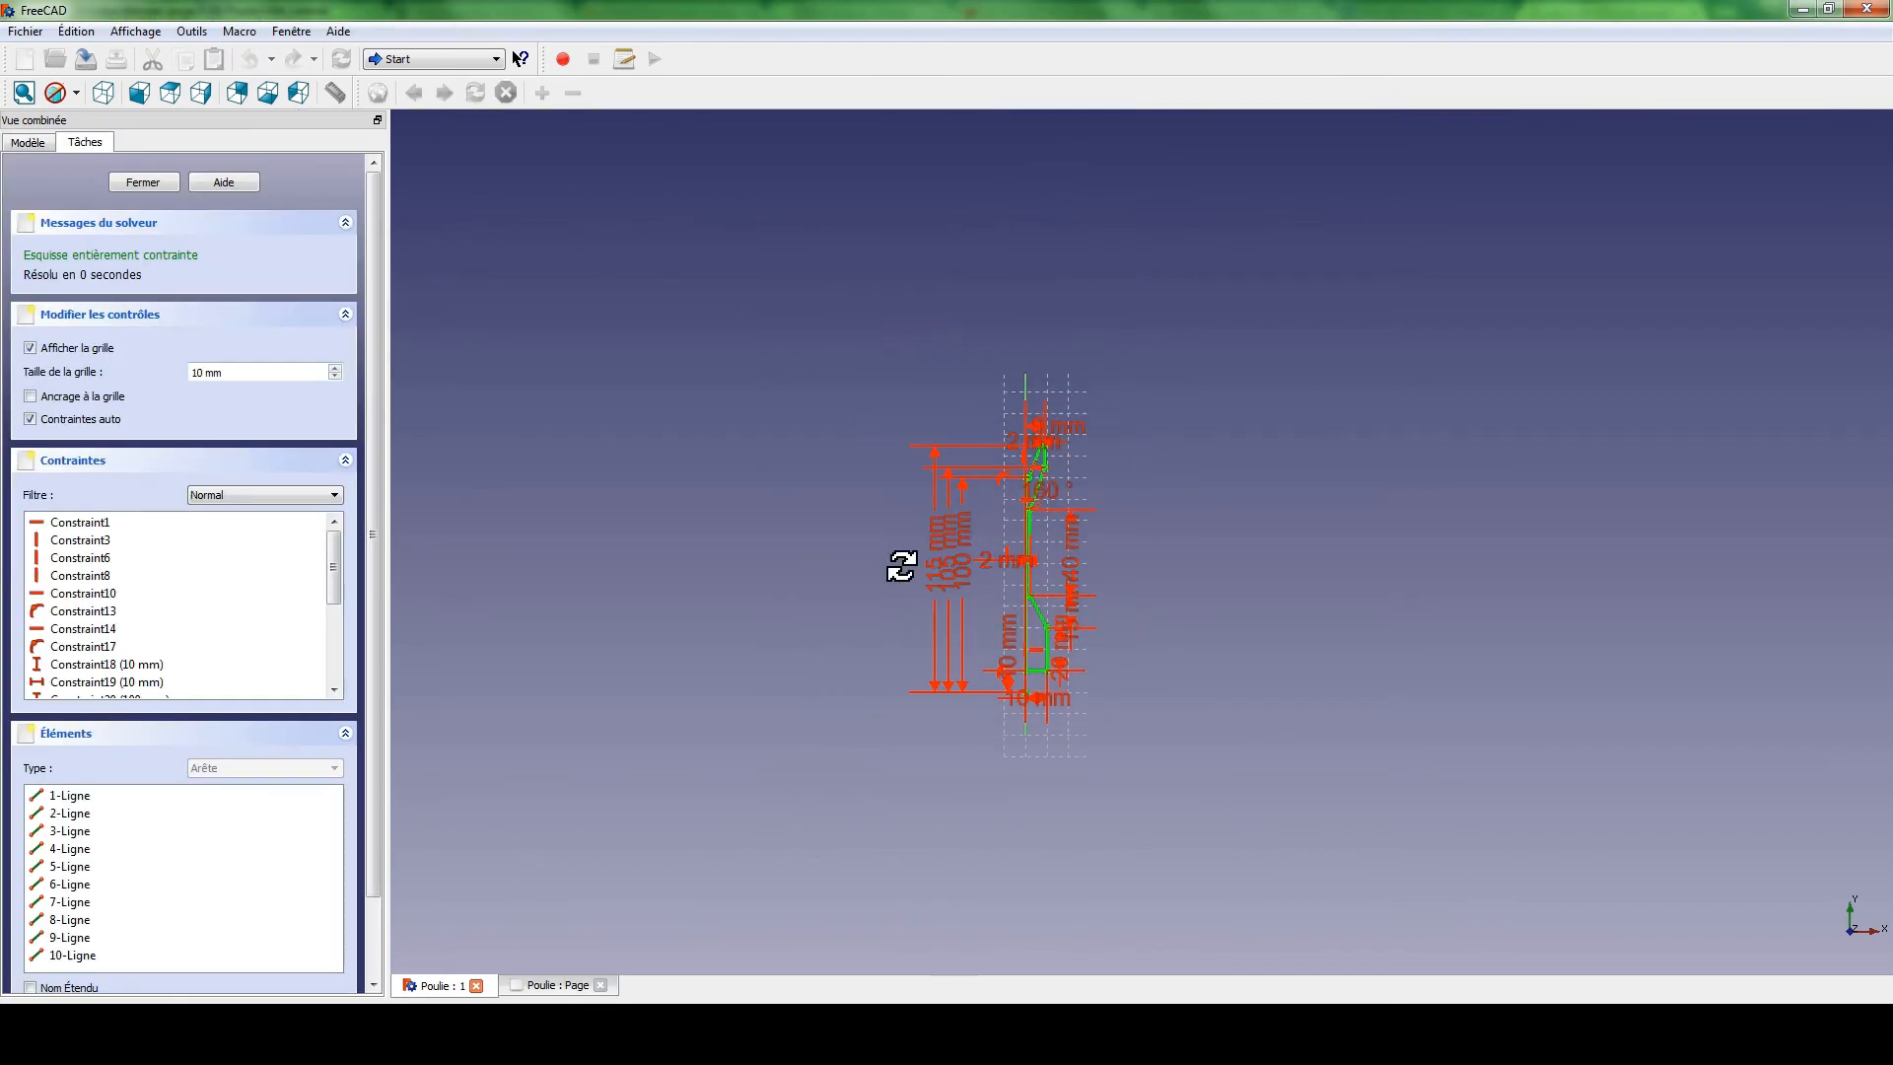
In the Poulie document's profile sketch, switch to the Part Design workbench and fillet the corner between the hub's outer vertical edge and the slanted line.
{"action": "middle_click_drag", "start_coordinate": [903, 566], "coordinate": [912, 454]}
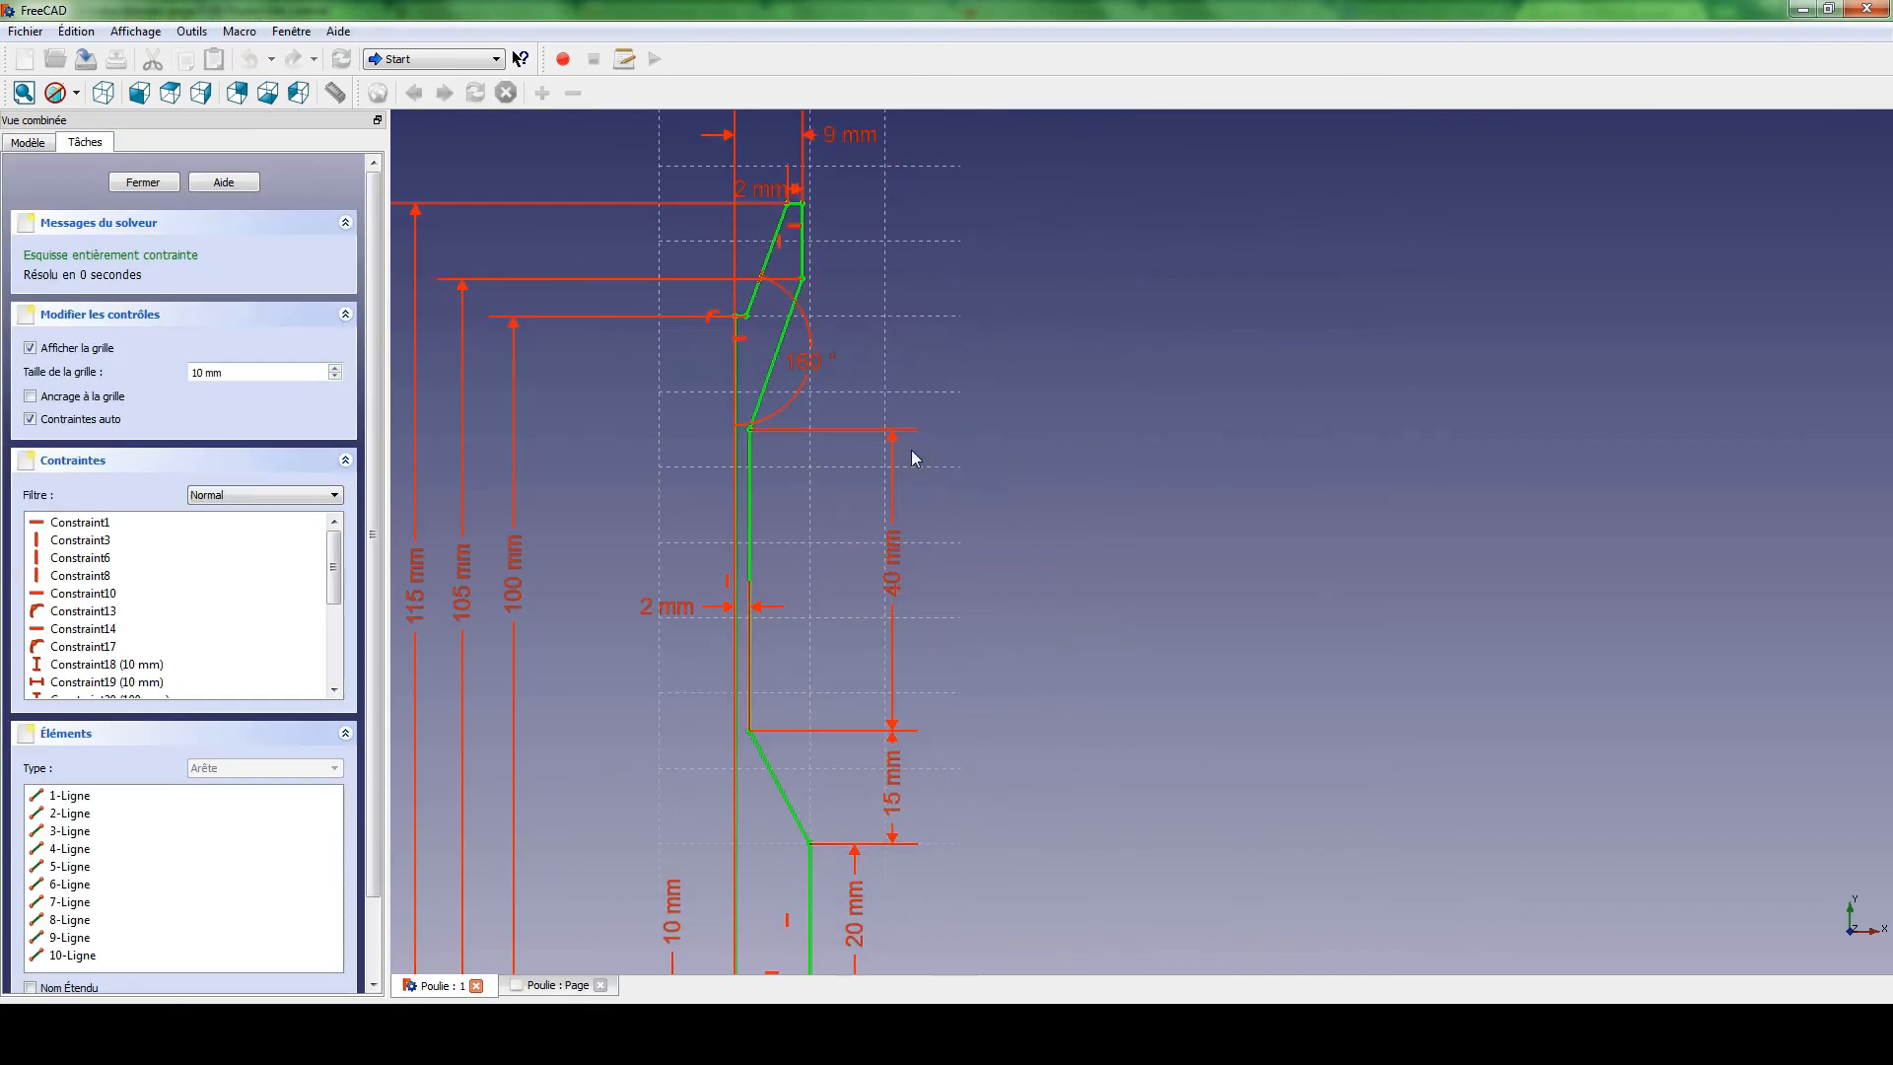
{"action": "mouse_move", "coordinate": [644, 558]}
{"action": "middle_mouse_down"}
{"action": "mouse_move", "coordinate": [900, 461]}
{"action": "mouse_move", "coordinate": [917, 435]}
{"action": "mouse_move", "coordinate": [917, 454]}
{"action": "middle_mouse_up"}
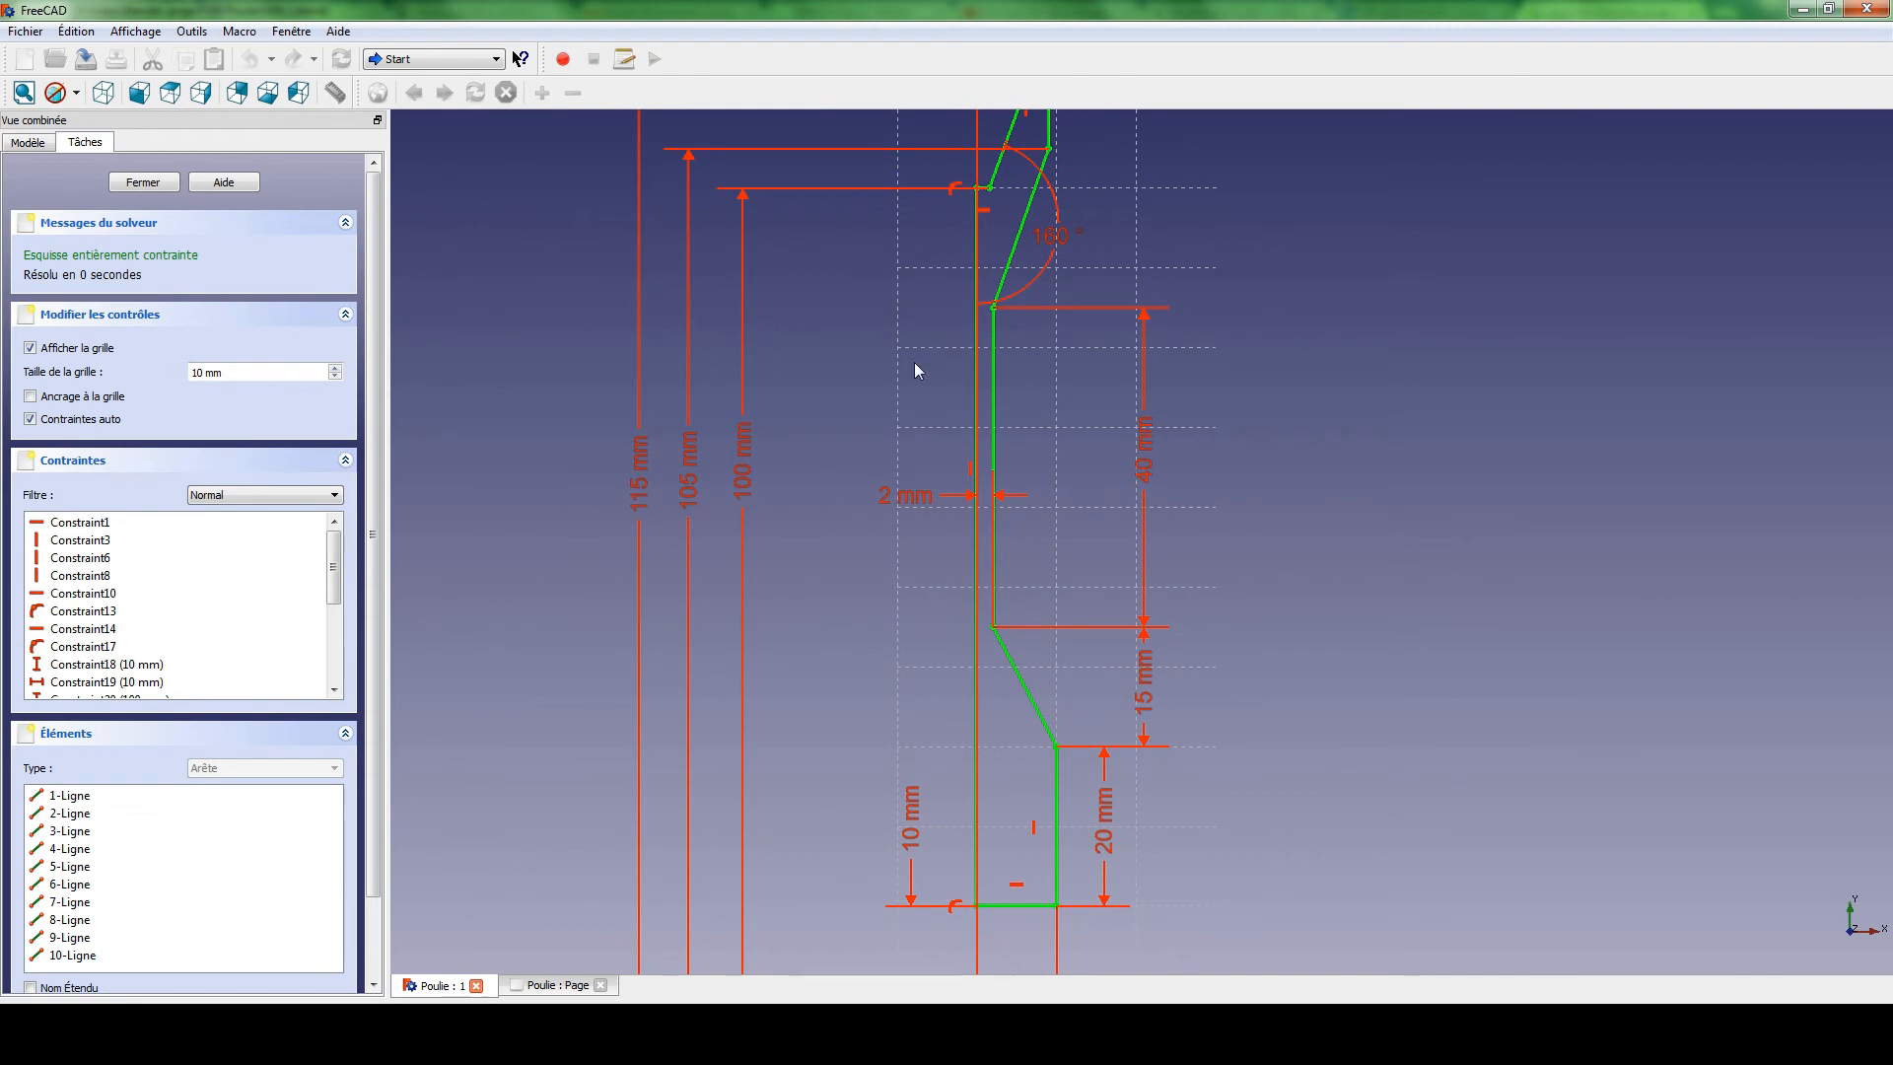
{"action": "middle_click_drag", "start_coordinate": [916, 367], "coordinate": [983, 455]}
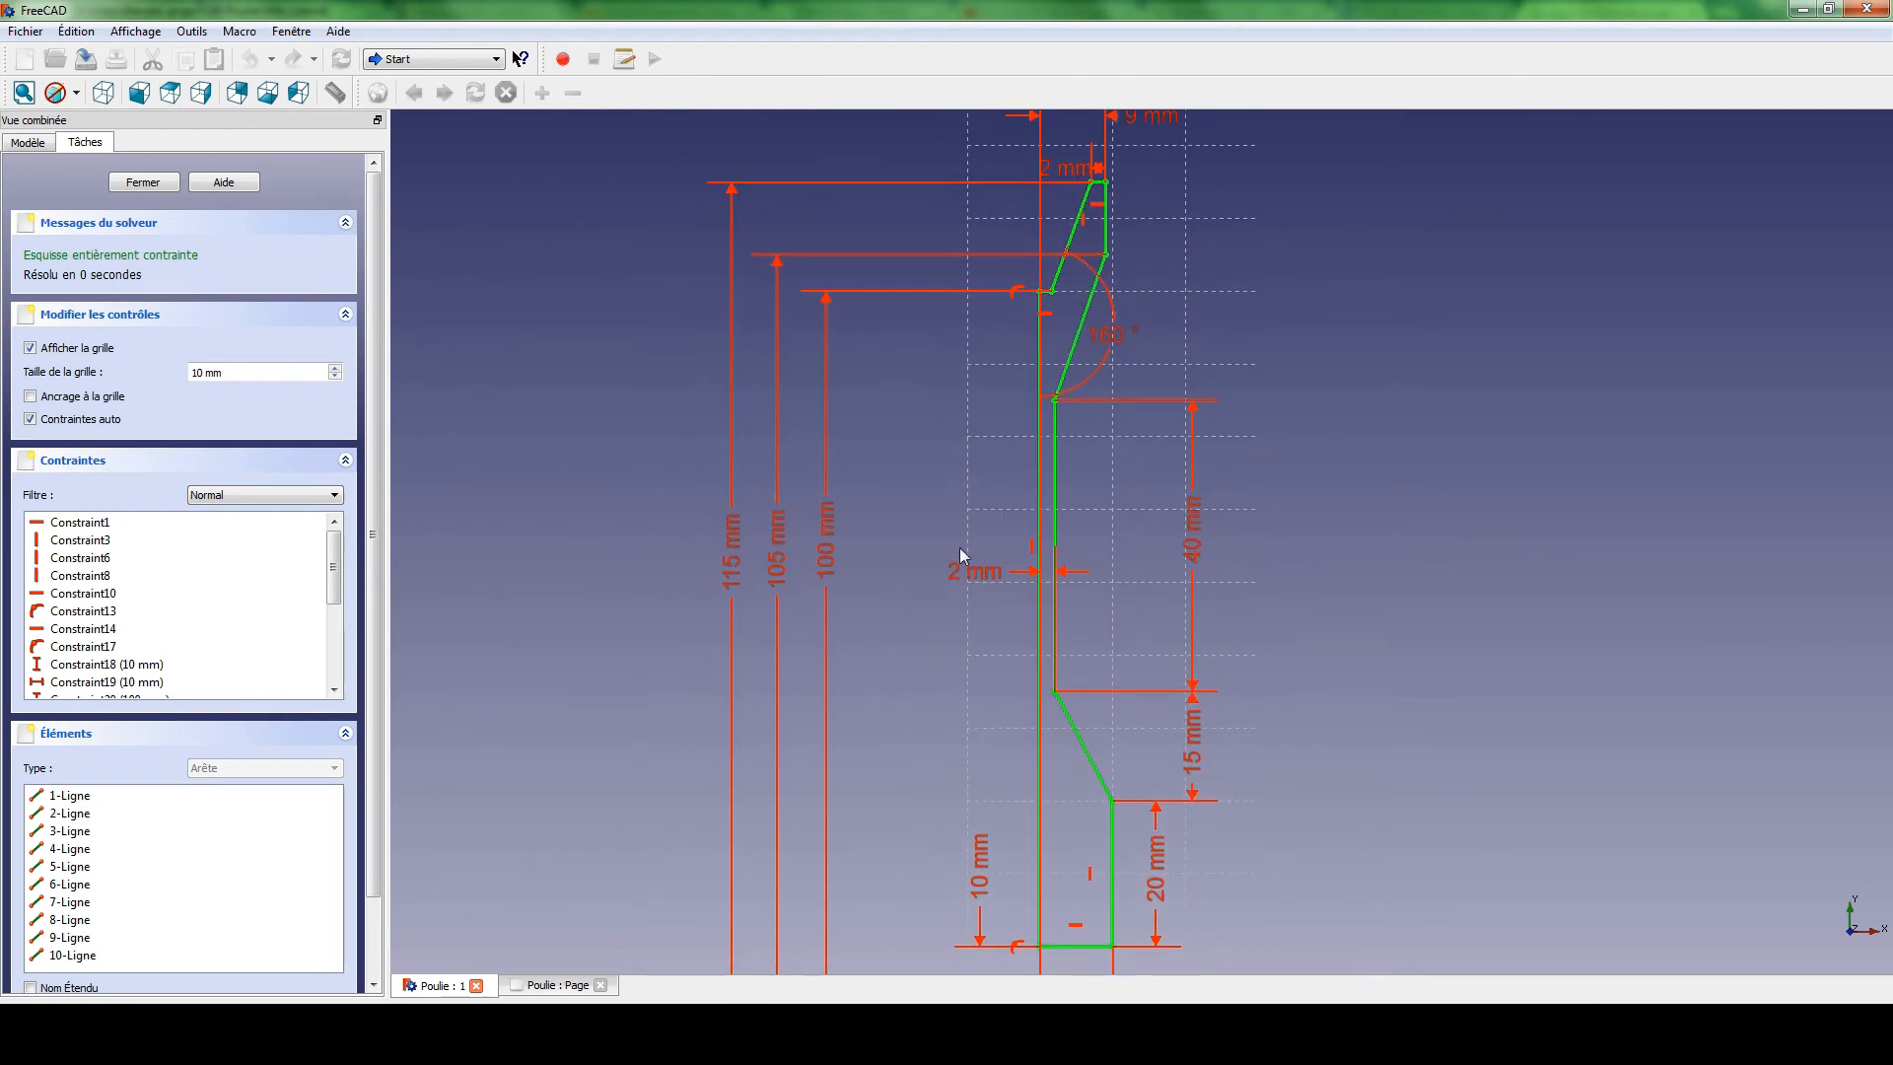
{"action": "mouse_move", "coordinate": [962, 555]}
{"action": "middle_mouse_down"}
{"action": "mouse_move", "coordinate": [1015, 439]}
{"action": "mouse_move", "coordinate": [1019, 507]}
{"action": "middle_mouse_up"}
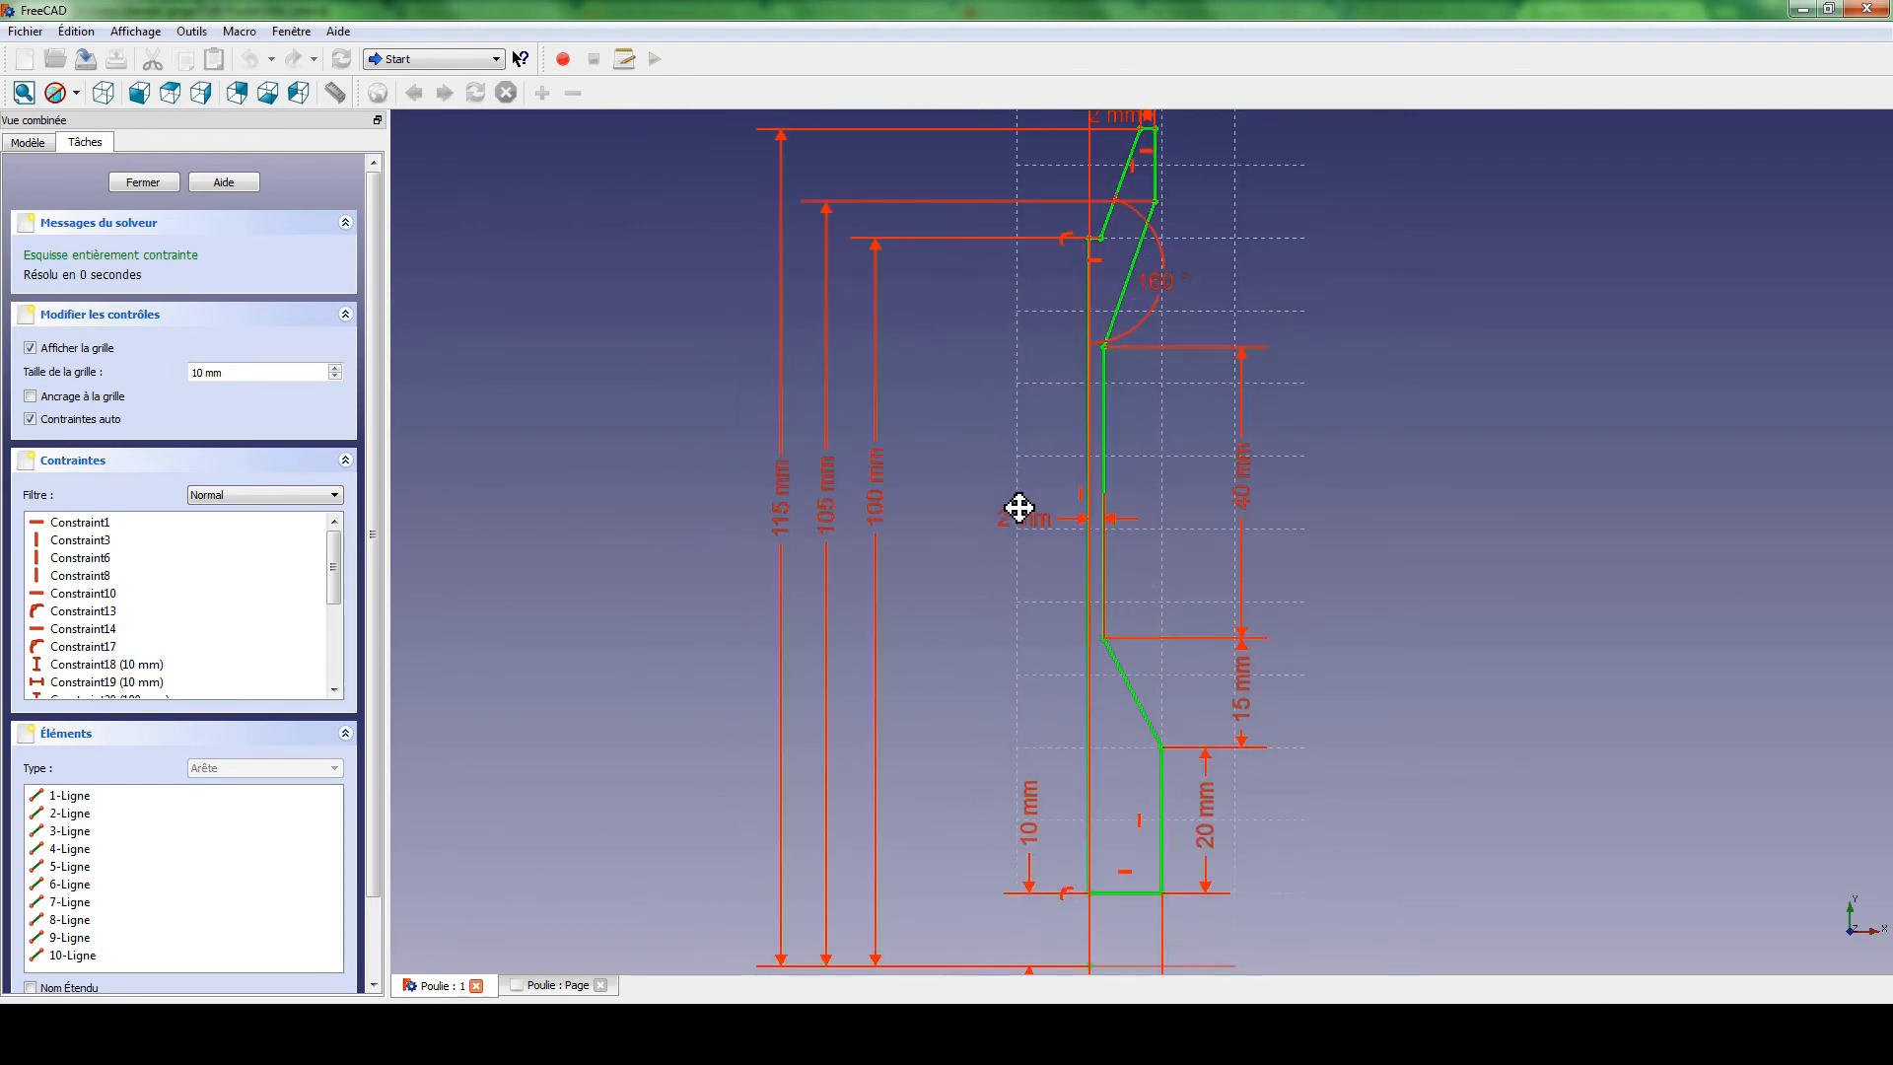
{"action": "left_click", "coordinate": [463, 61]}
{"action": "left_click", "coordinate": [426, 245]}
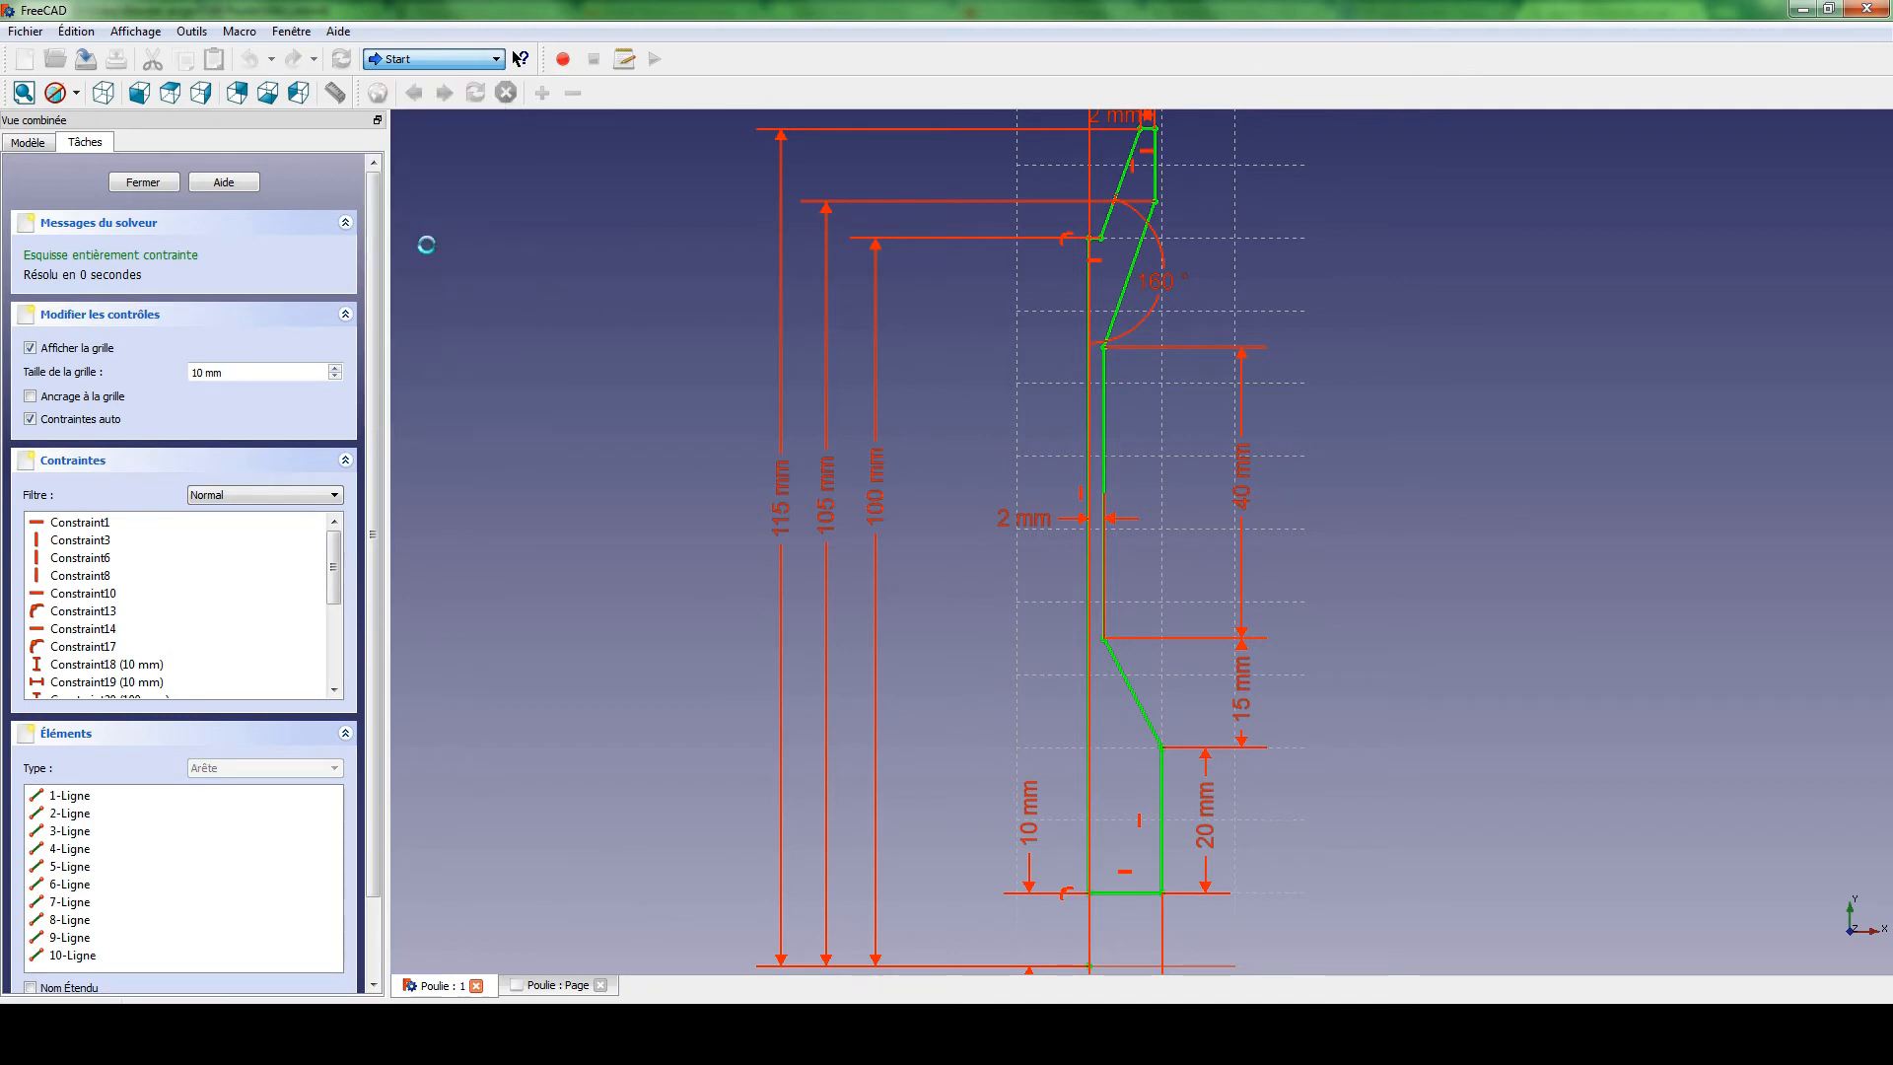
{"action": "middle_click_drag", "start_coordinate": [790, 481], "coordinate": [765, 375]}
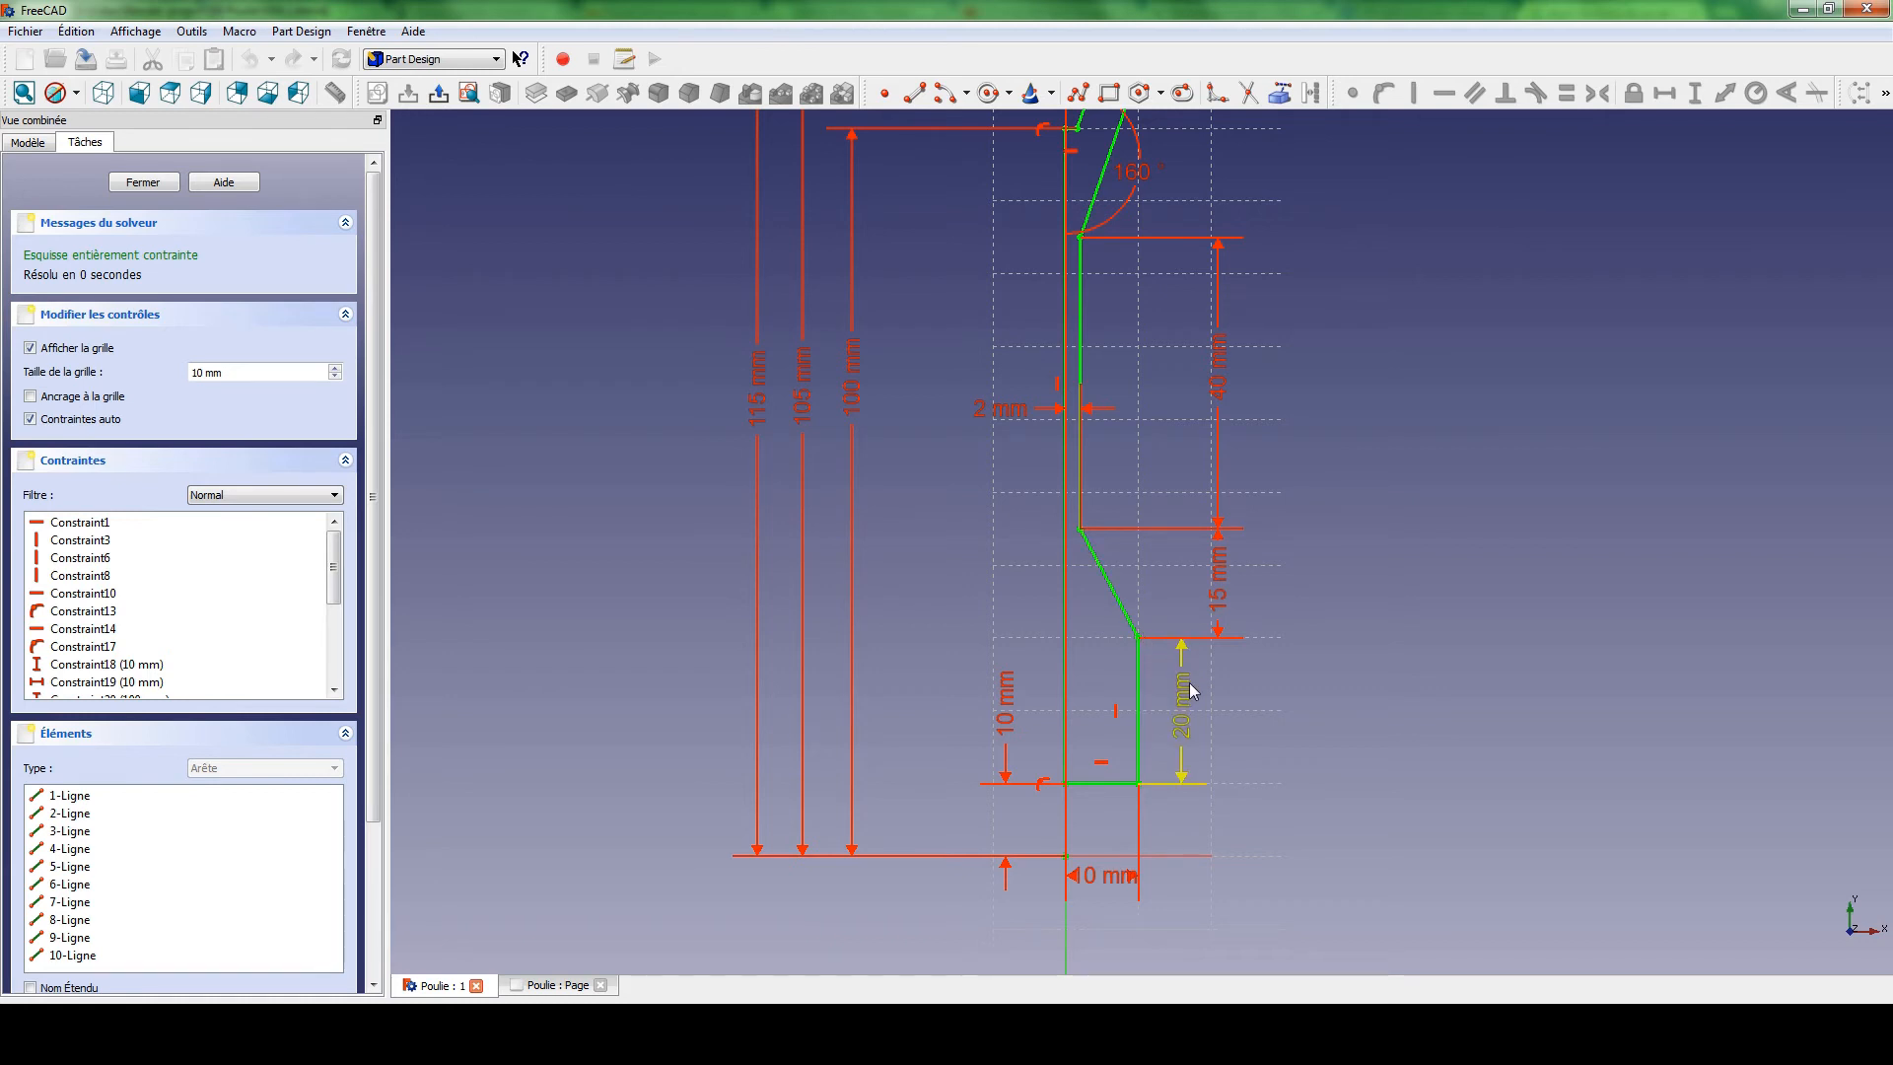
{"action": "scroll", "coordinate": [1132, 668], "scroll_direction": "up", "scroll_amount": 5}
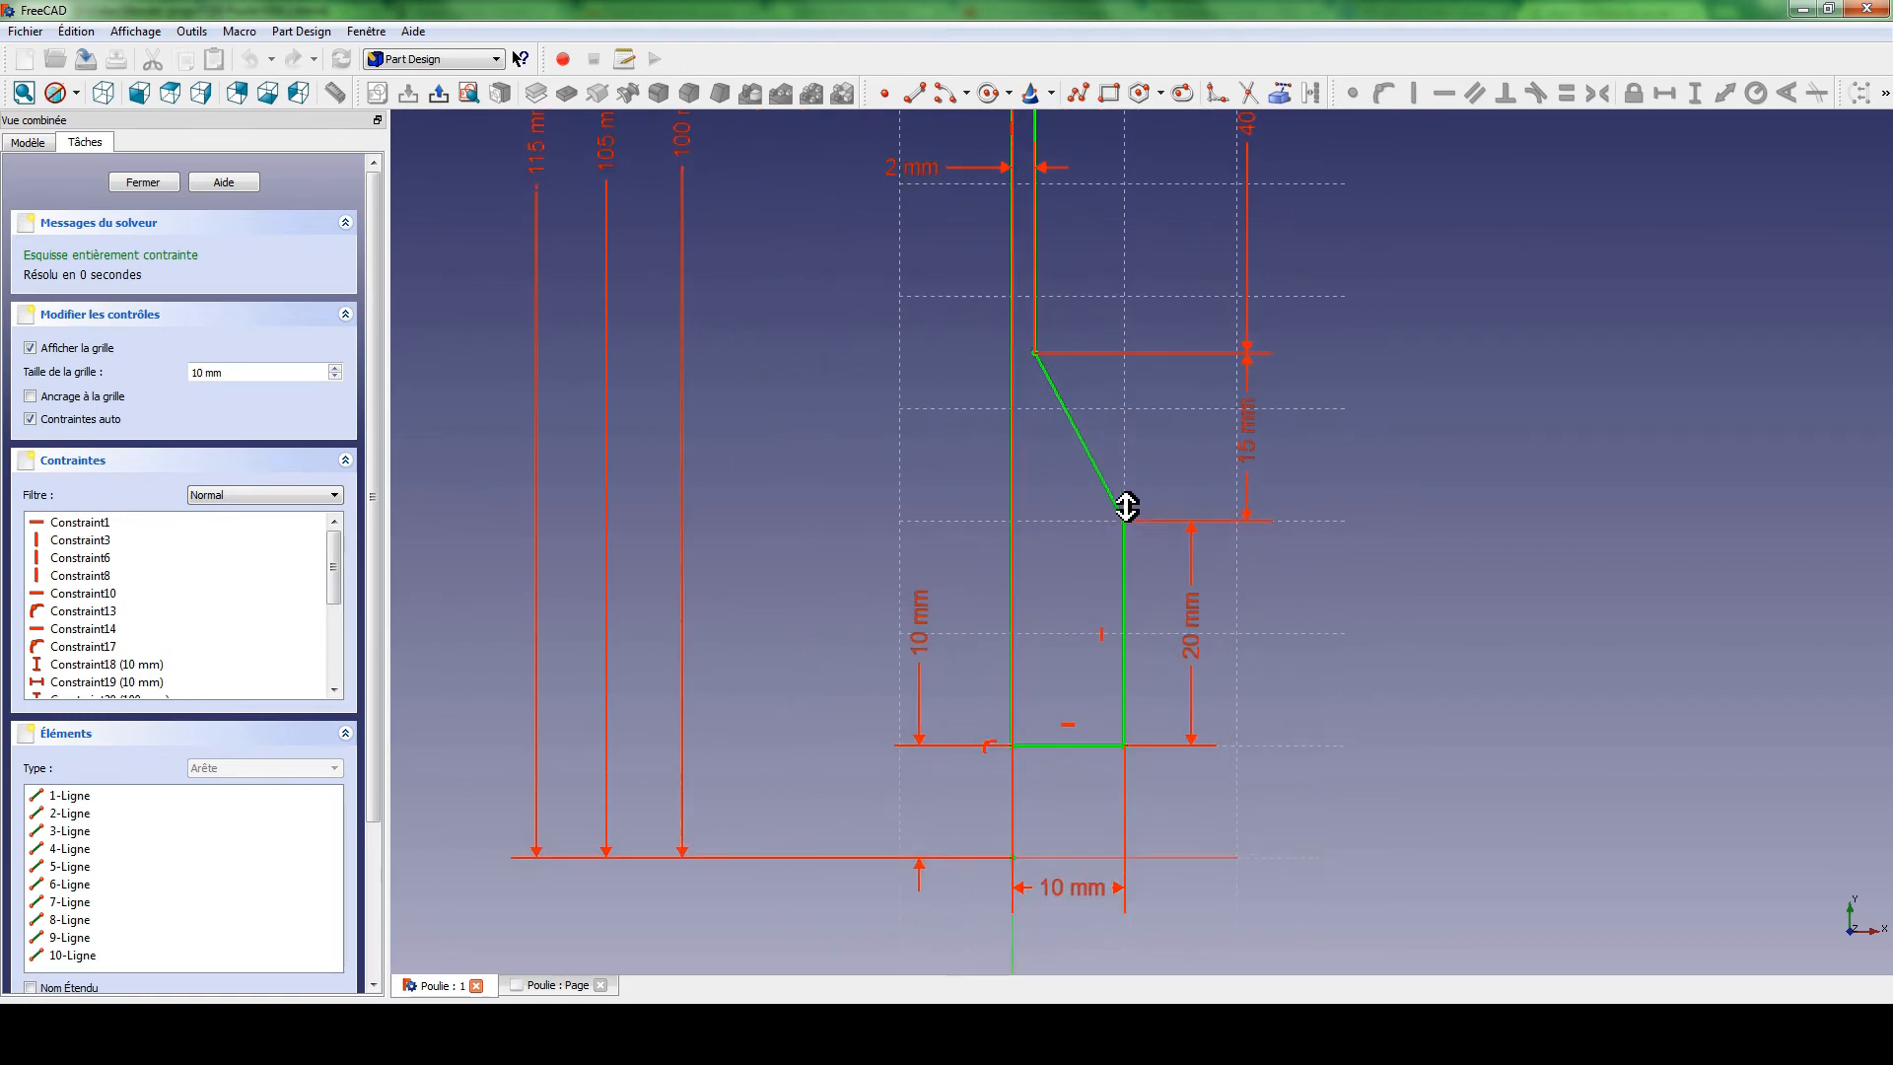
{"action": "middle_click_drag", "start_coordinate": [1041, 535], "coordinate": [985, 601]}
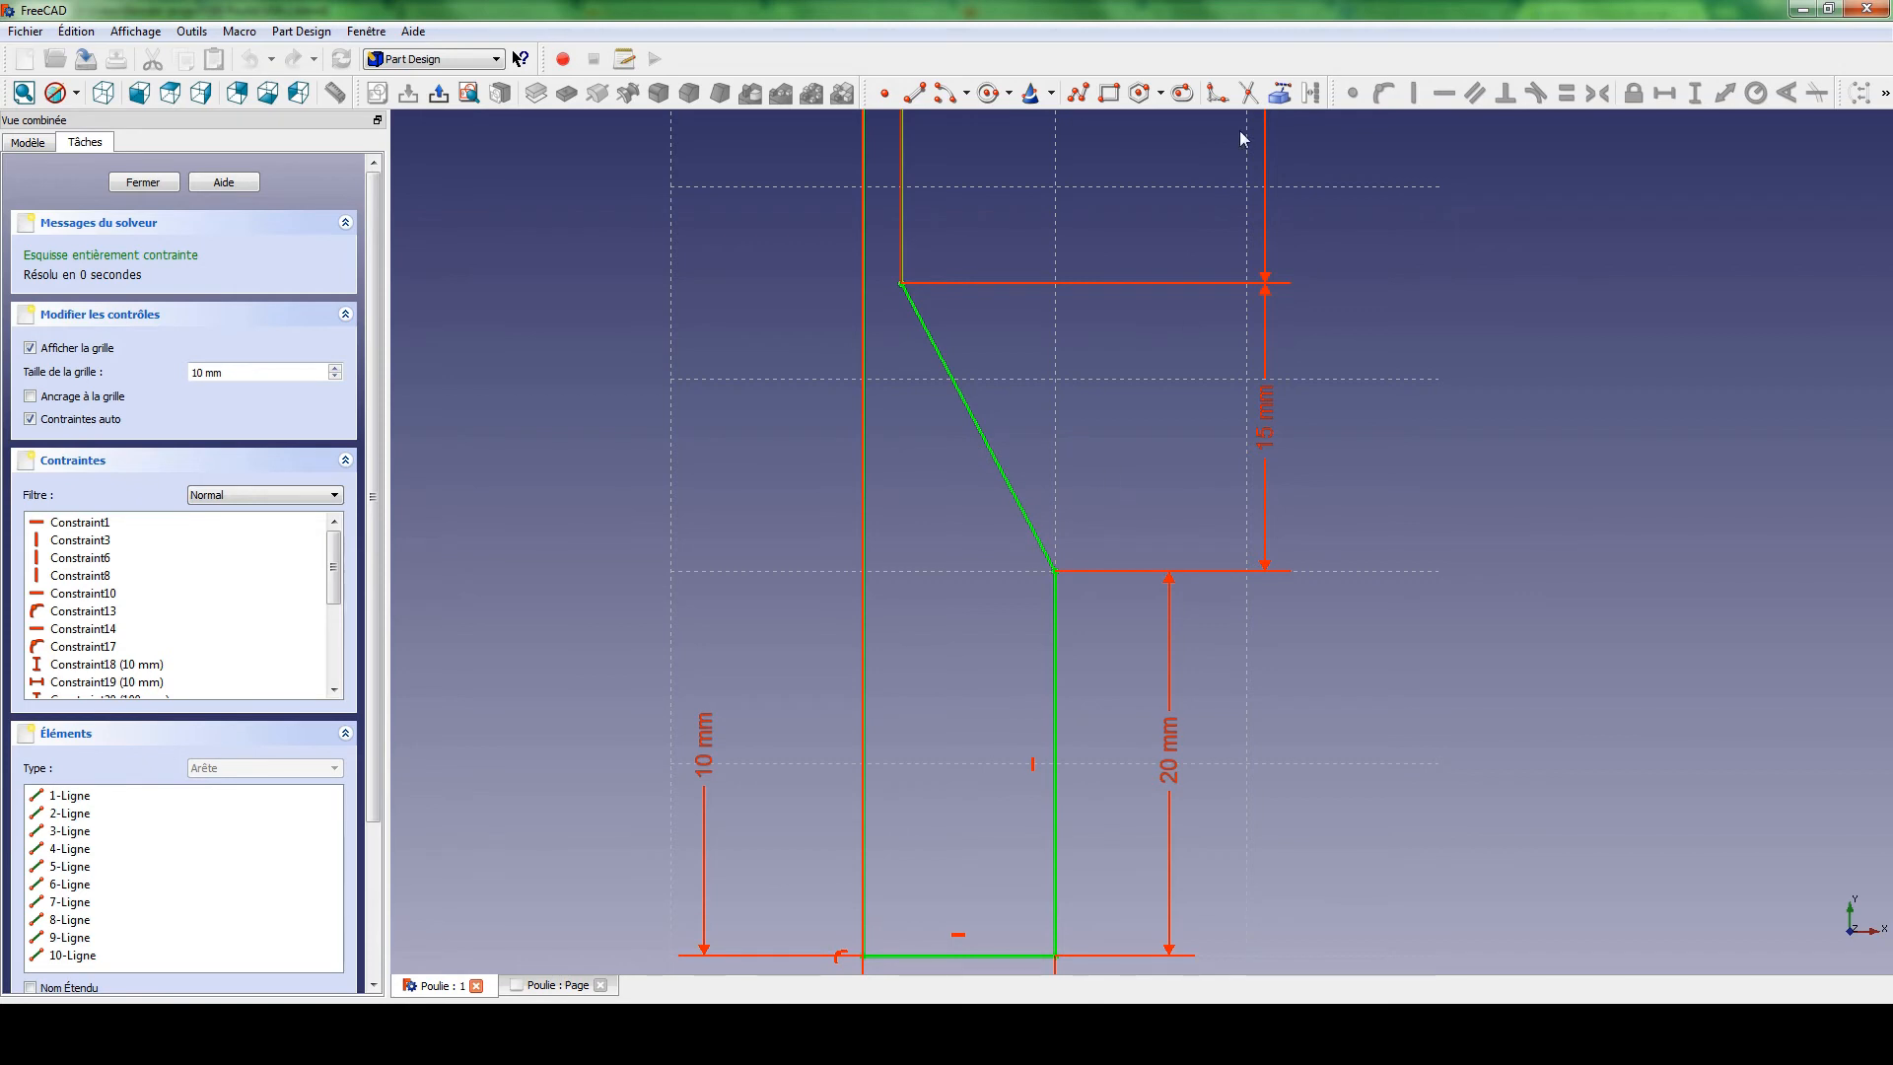
{"action": "left_click", "coordinate": [1216, 93]}
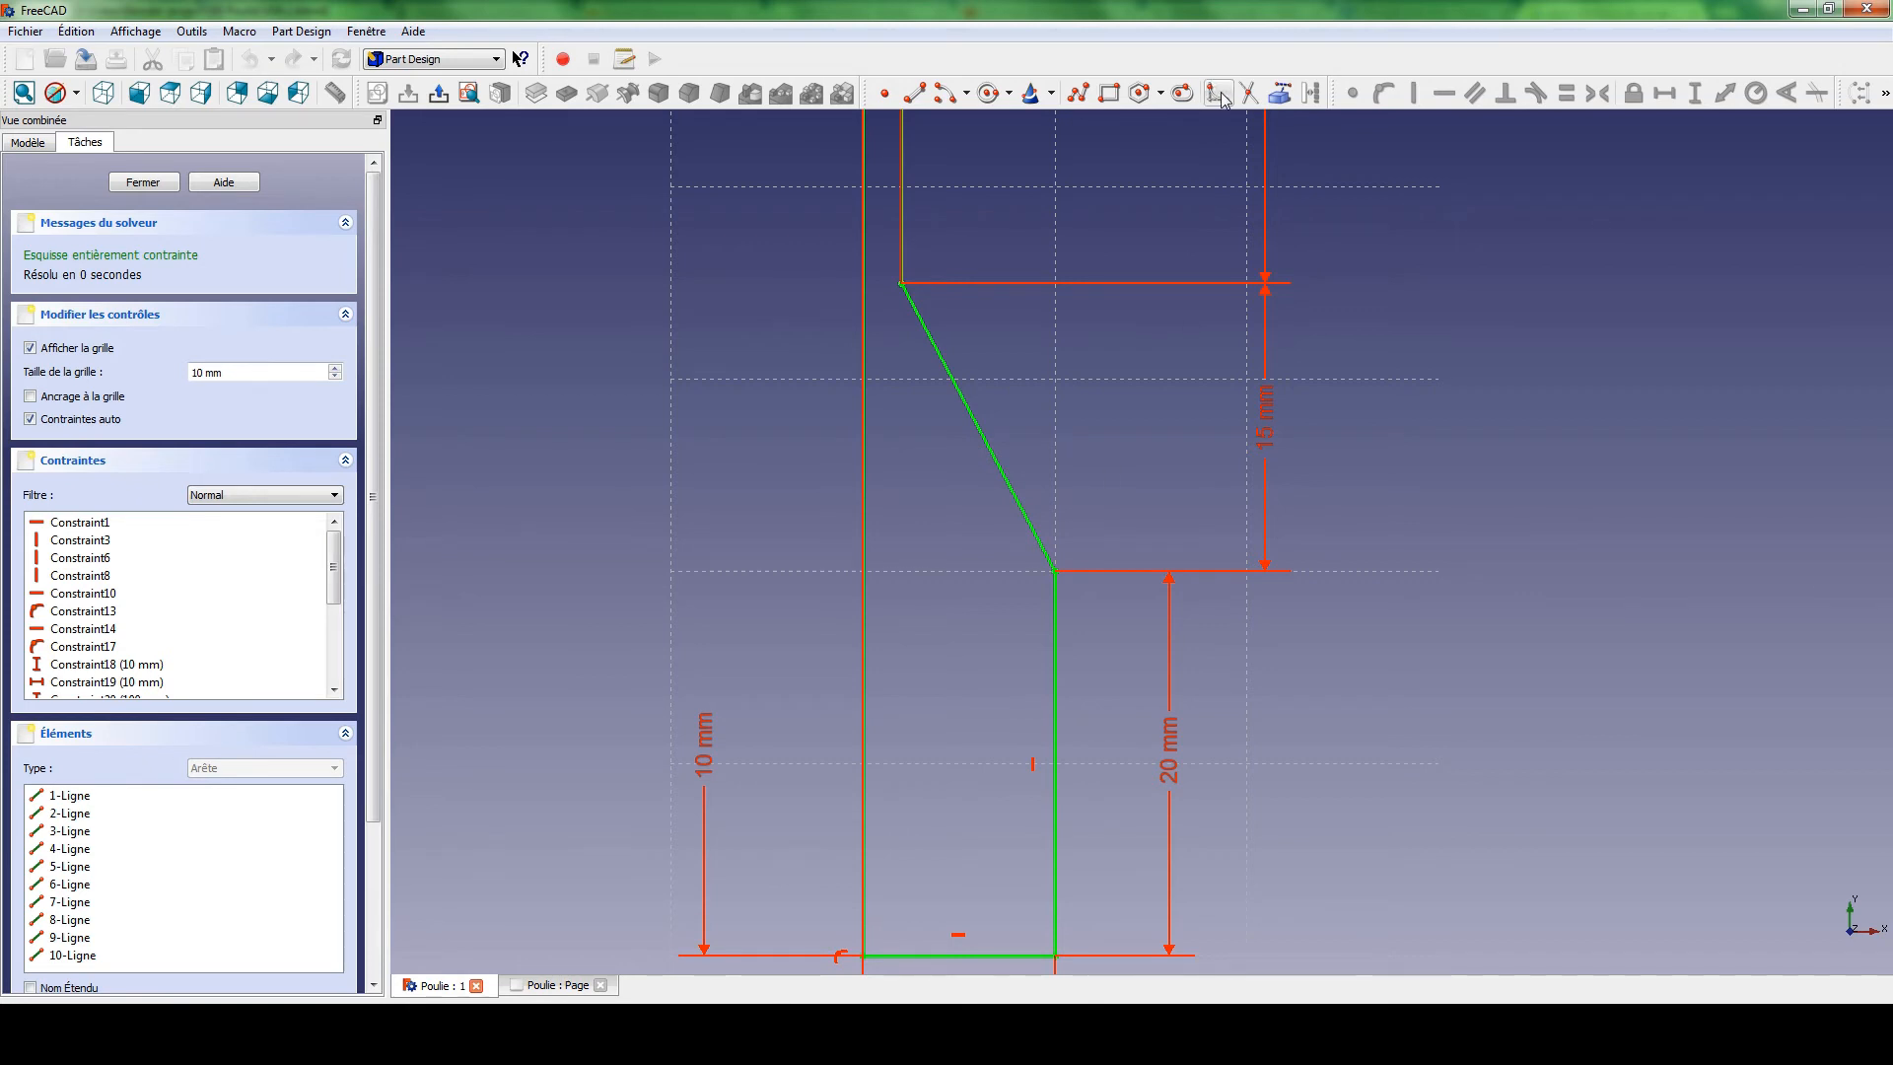
{"action": "left_click", "coordinate": [1055, 571]}
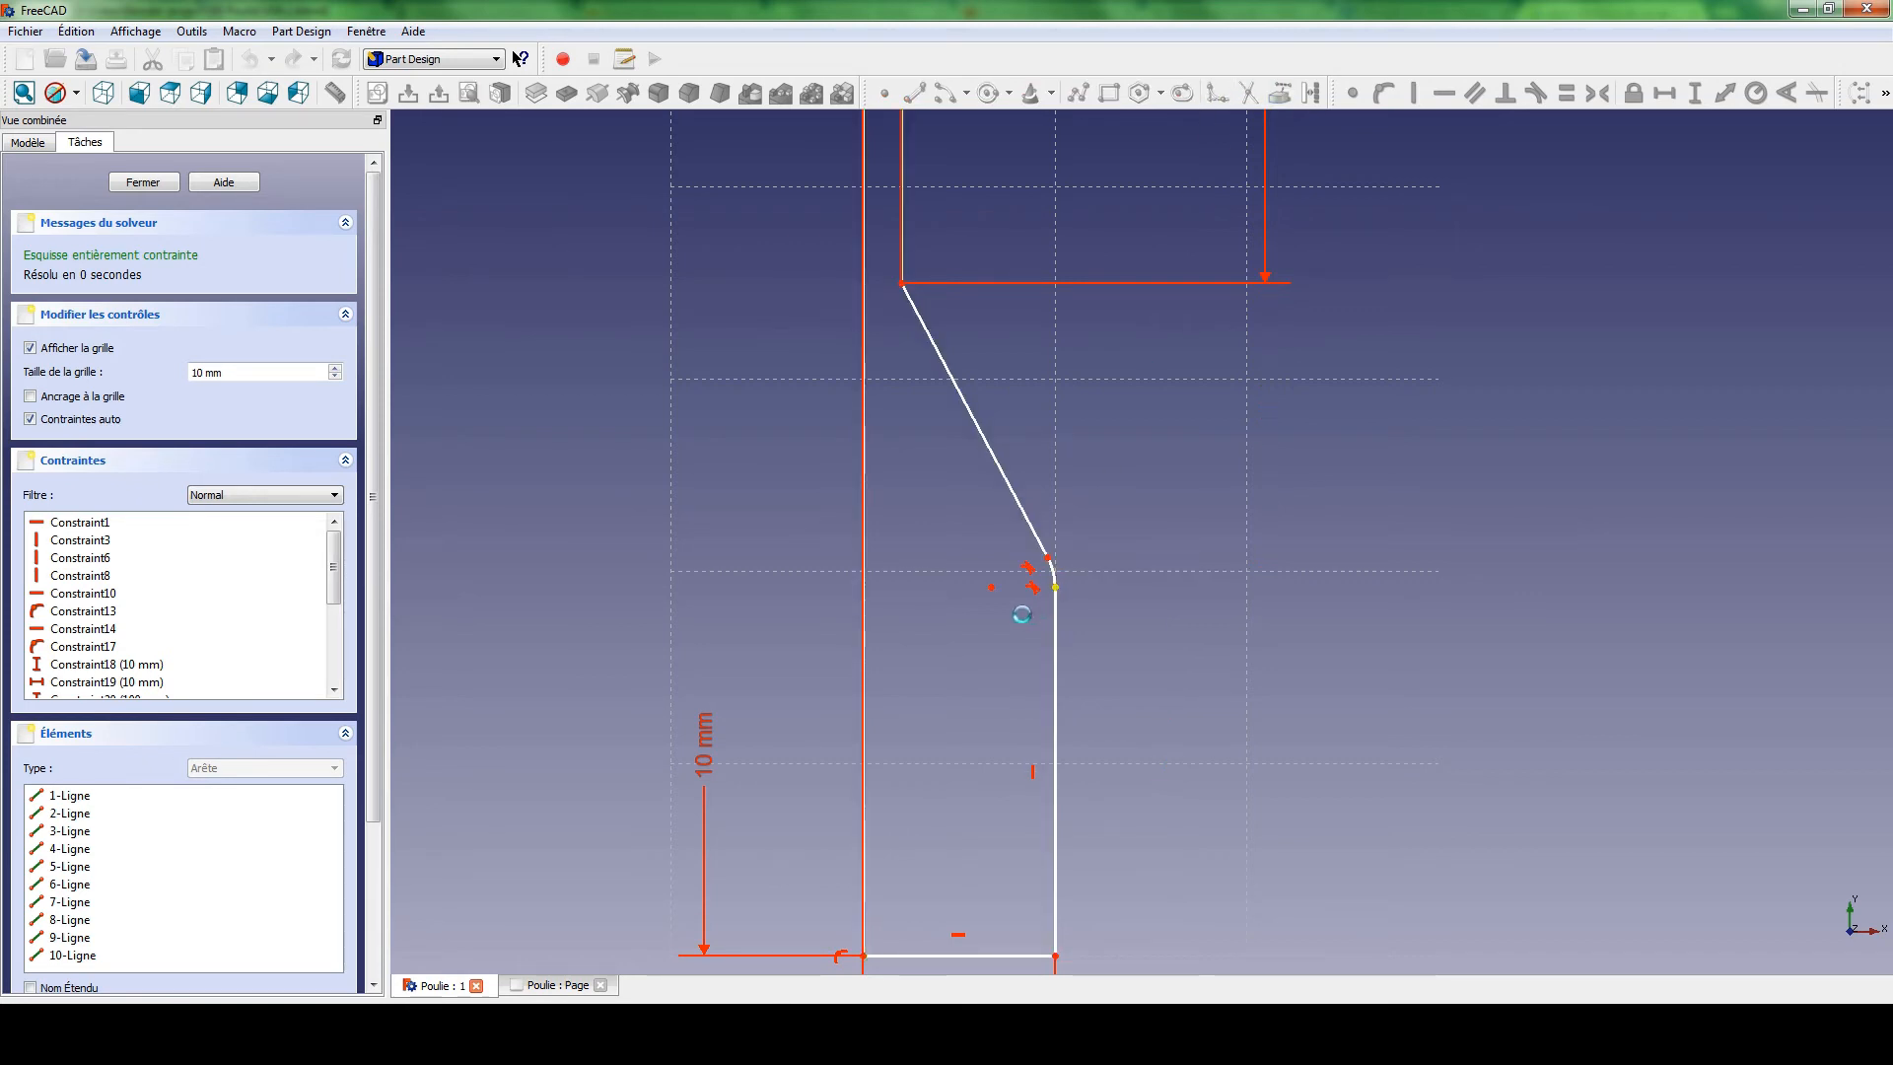
{"action": "scroll", "coordinate": [1069, 499], "scroll_direction": "up", "scroll_amount": 5}
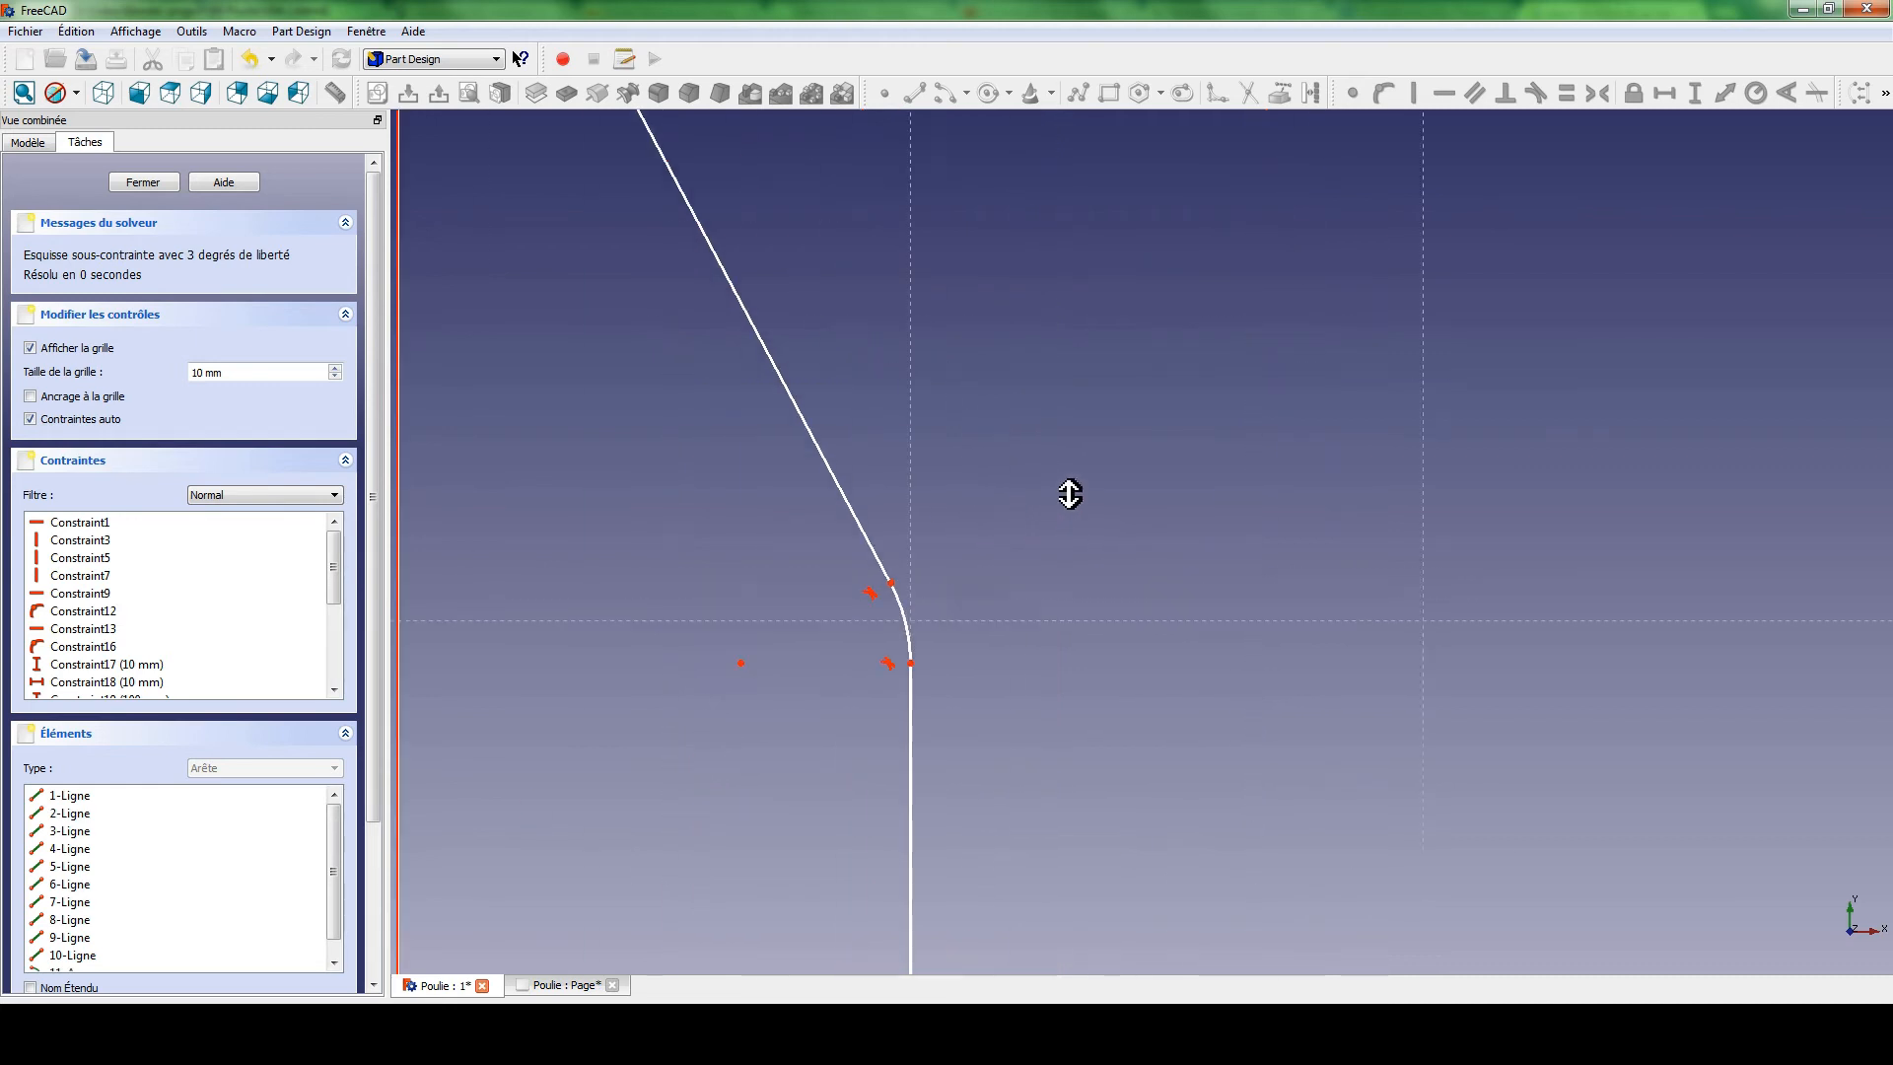
{"action": "right_click", "coordinate": [1147, 521]}
Constrain the vertical distance between the fillet arc's centre and the profile's lower inner corner to 20 mm.
{"action": "scroll", "coordinate": [1108, 465], "scroll_direction": "down", "scroll_amount": 3}
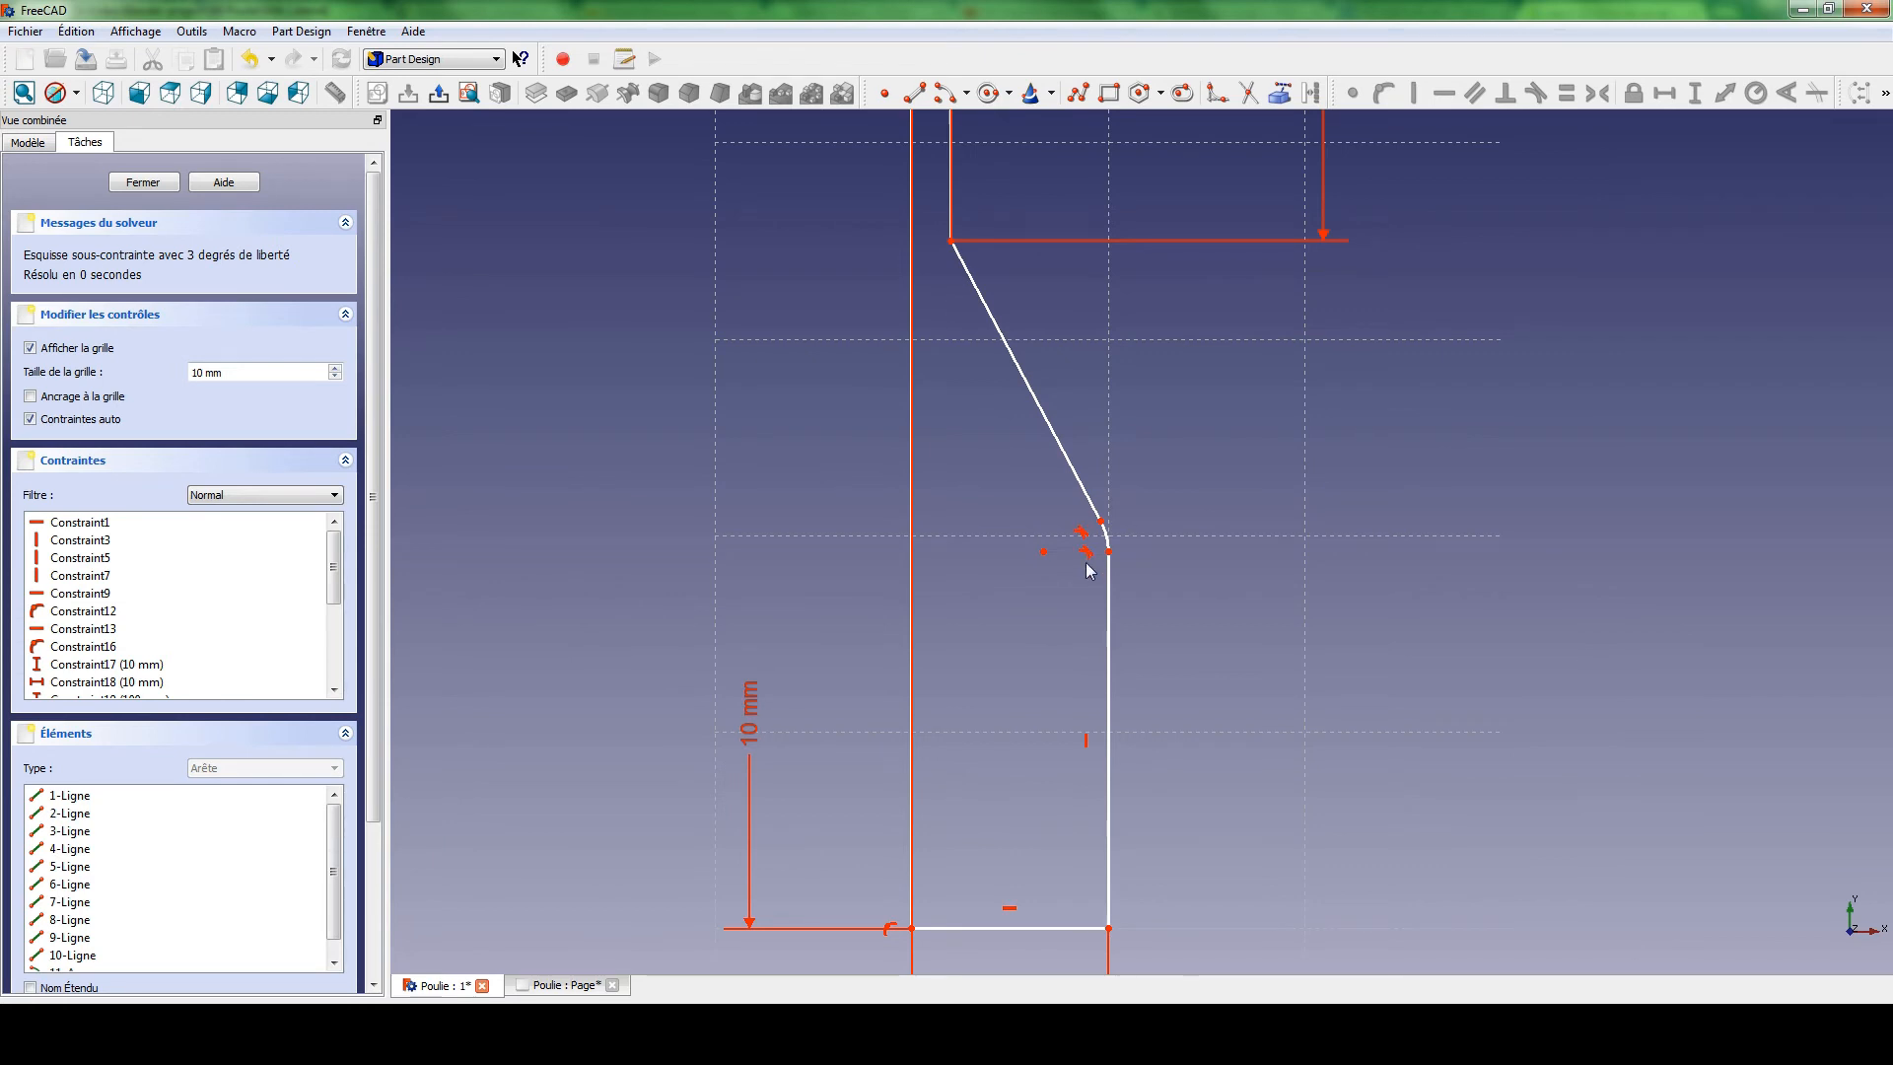
{"action": "scroll", "coordinate": [1044, 508], "scroll_direction": "down", "scroll_amount": 2}
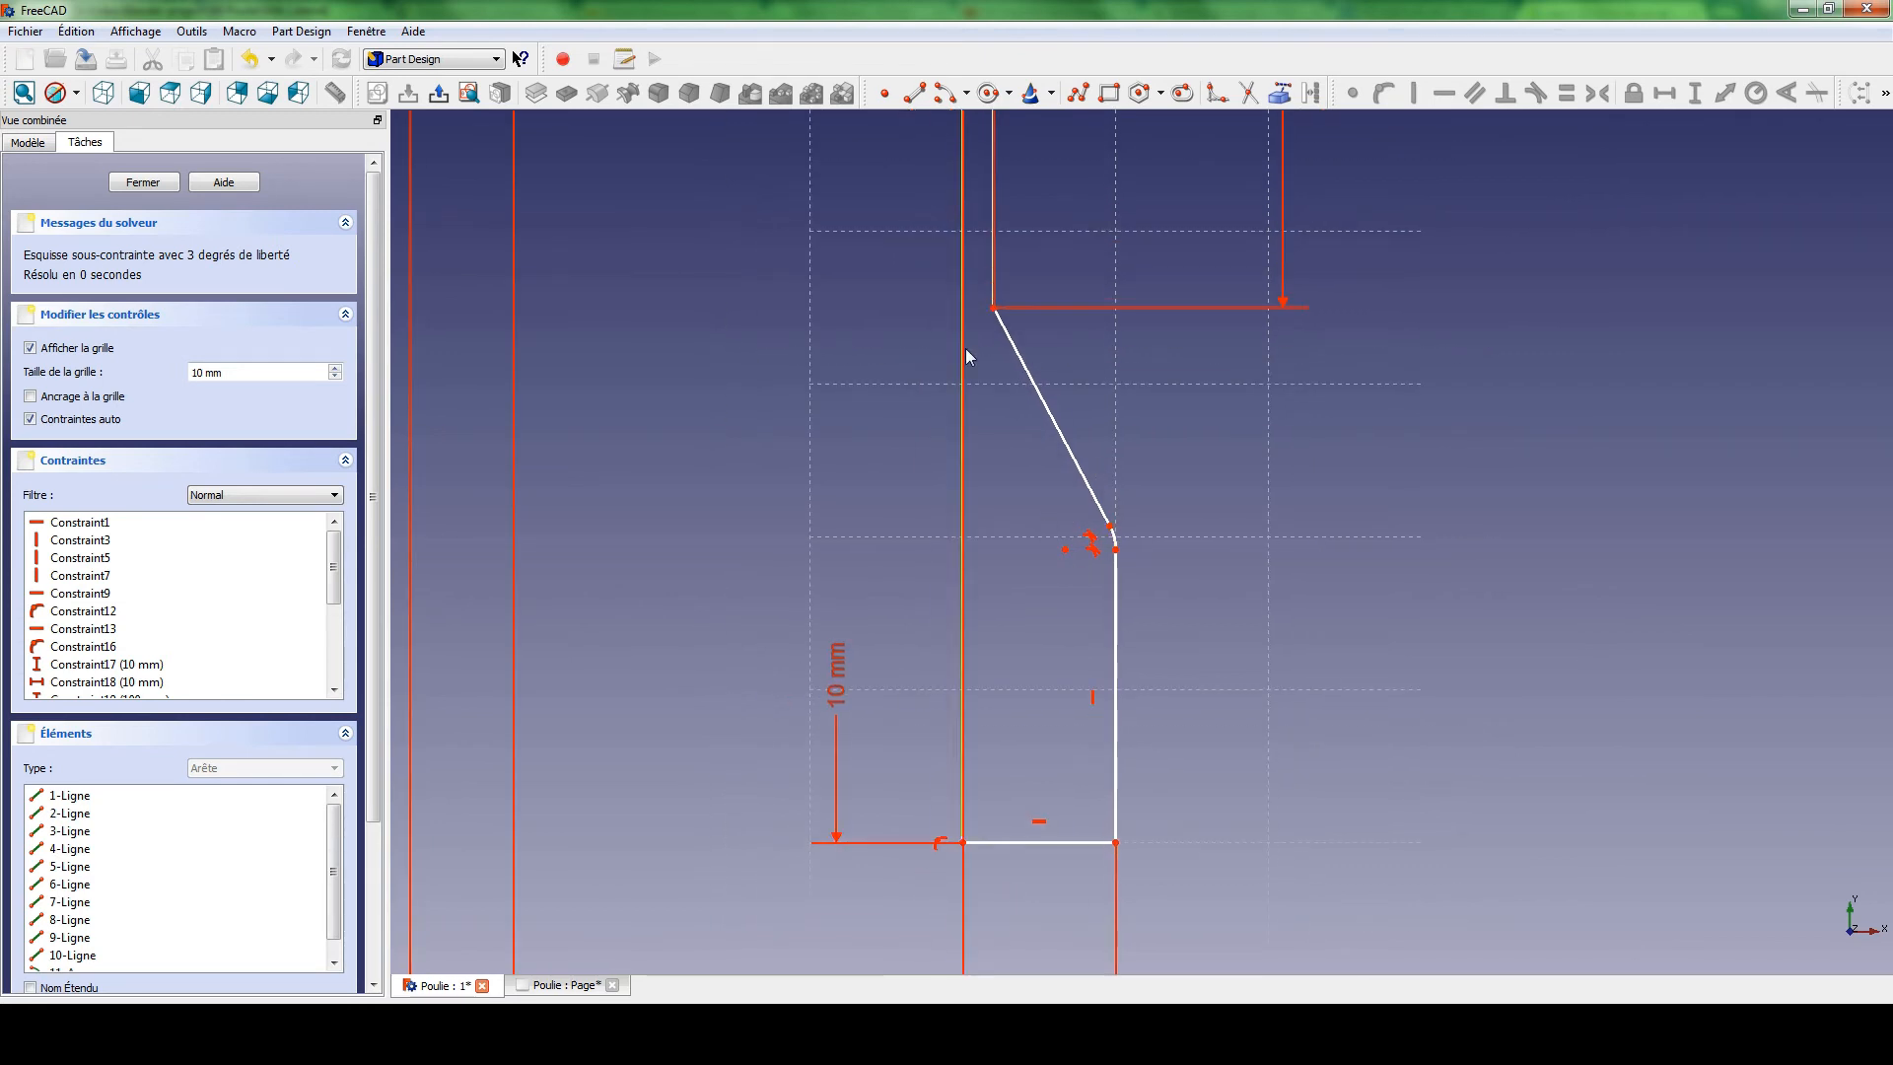
{"action": "middle_click_drag", "start_coordinate": [1130, 368], "coordinate": [1100, 533]}
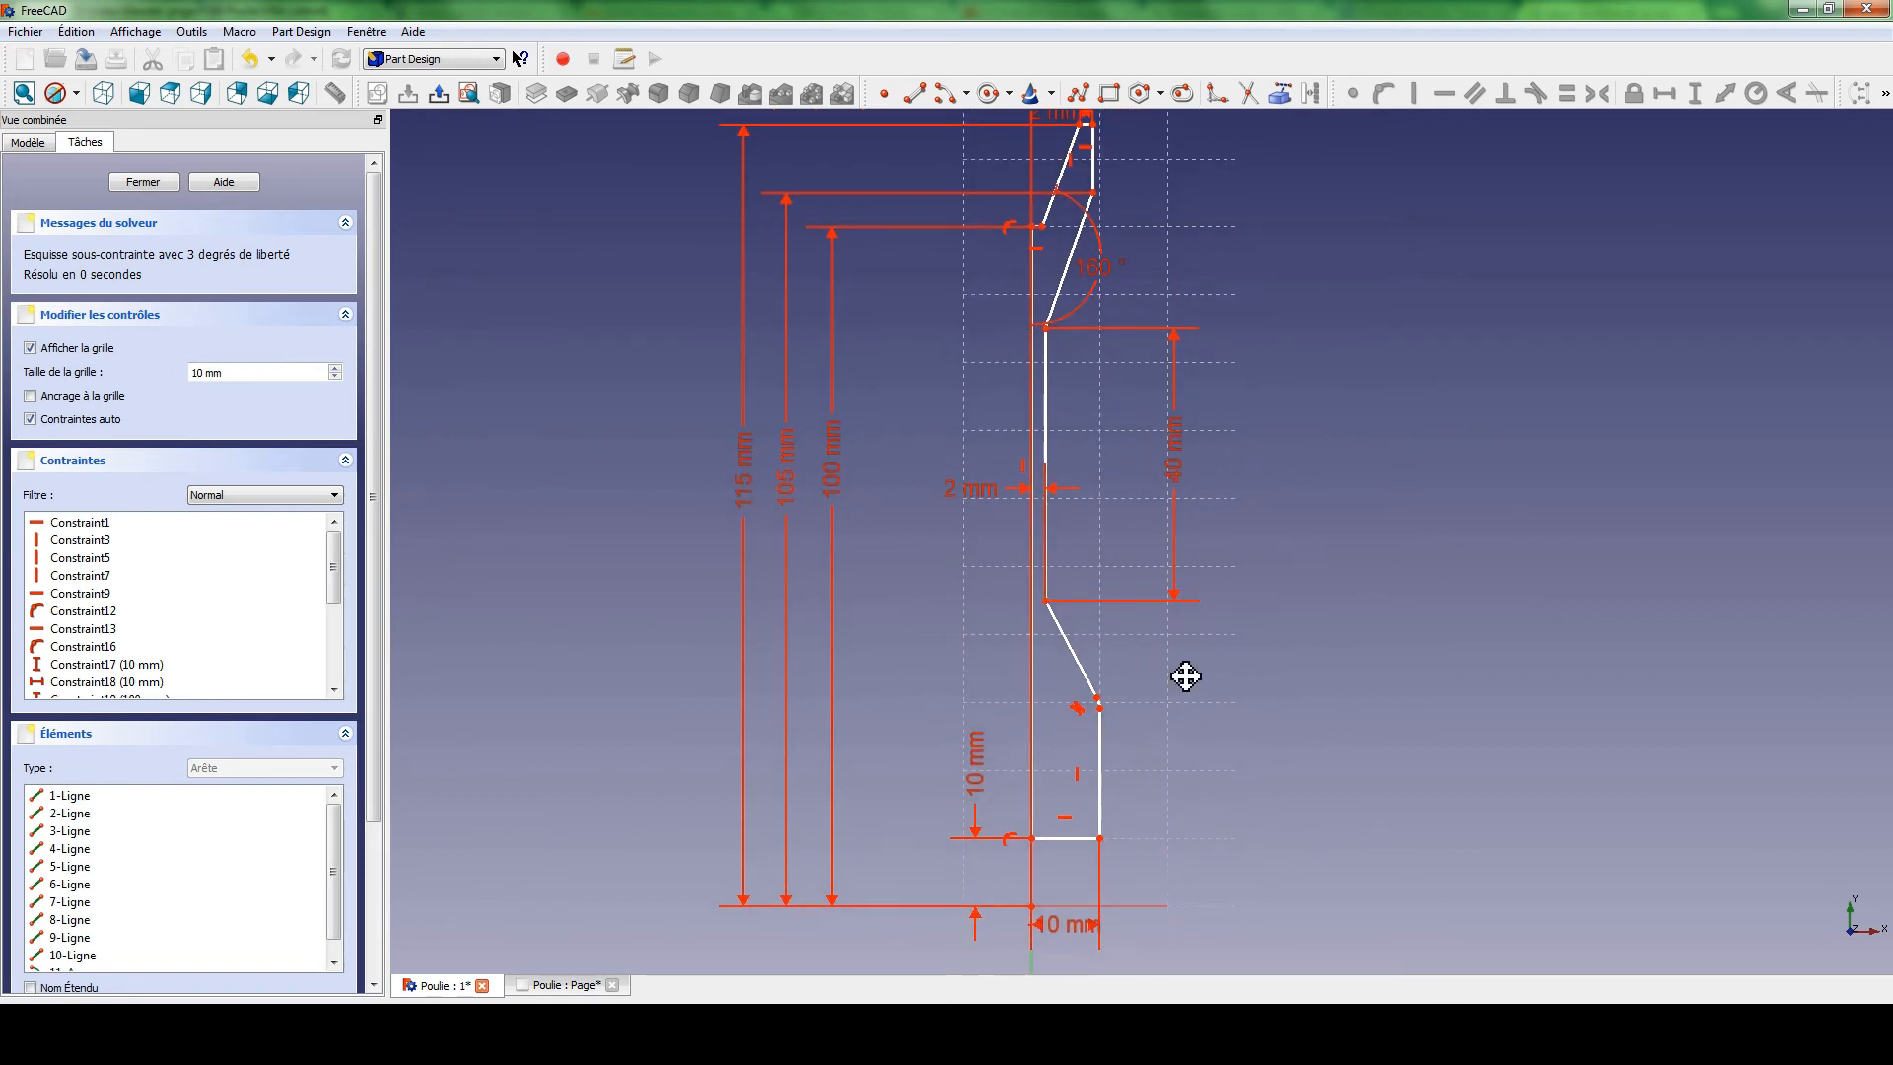
{"action": "middle_click_drag", "start_coordinate": [1186, 676], "coordinate": [1210, 594], "text": "ctrl"}
{"action": "middle_click_drag", "start_coordinate": [1115, 726], "coordinate": [1104, 444]}
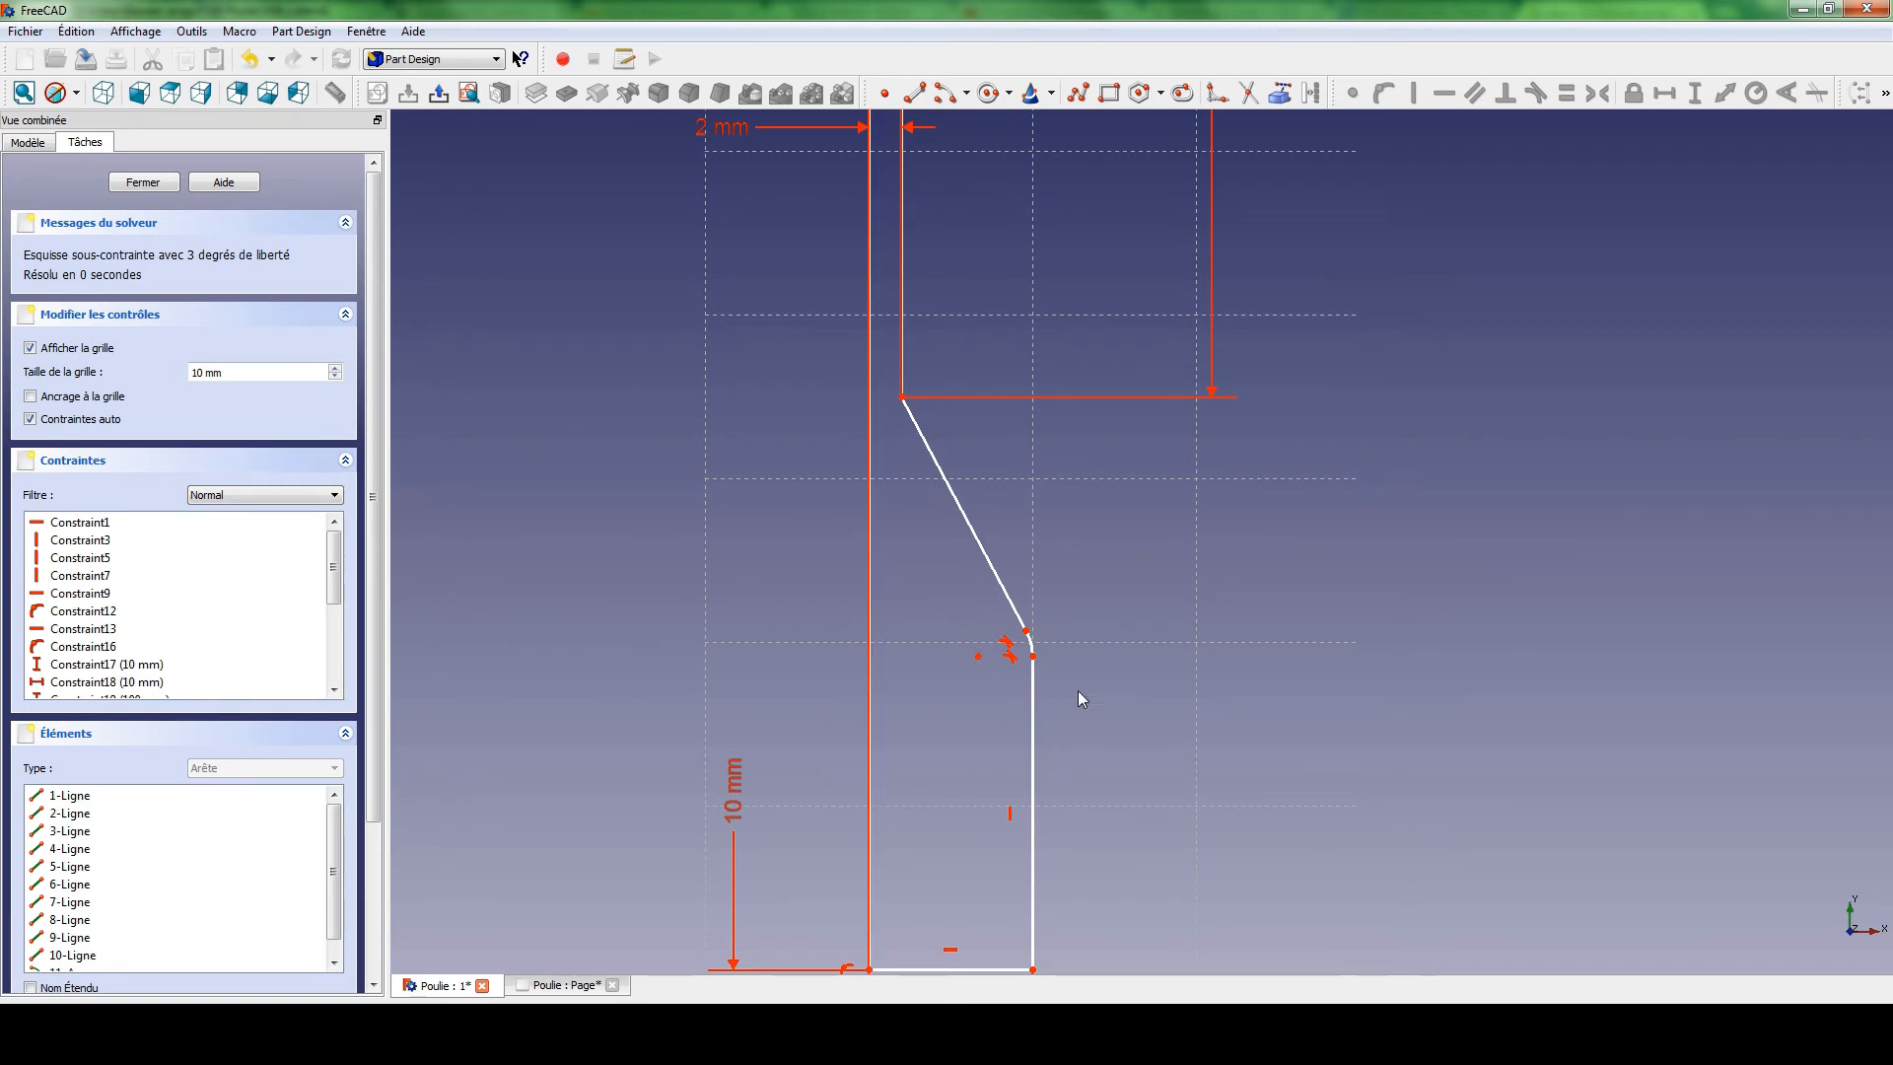
{"action": "left_click", "coordinate": [24, 144]}
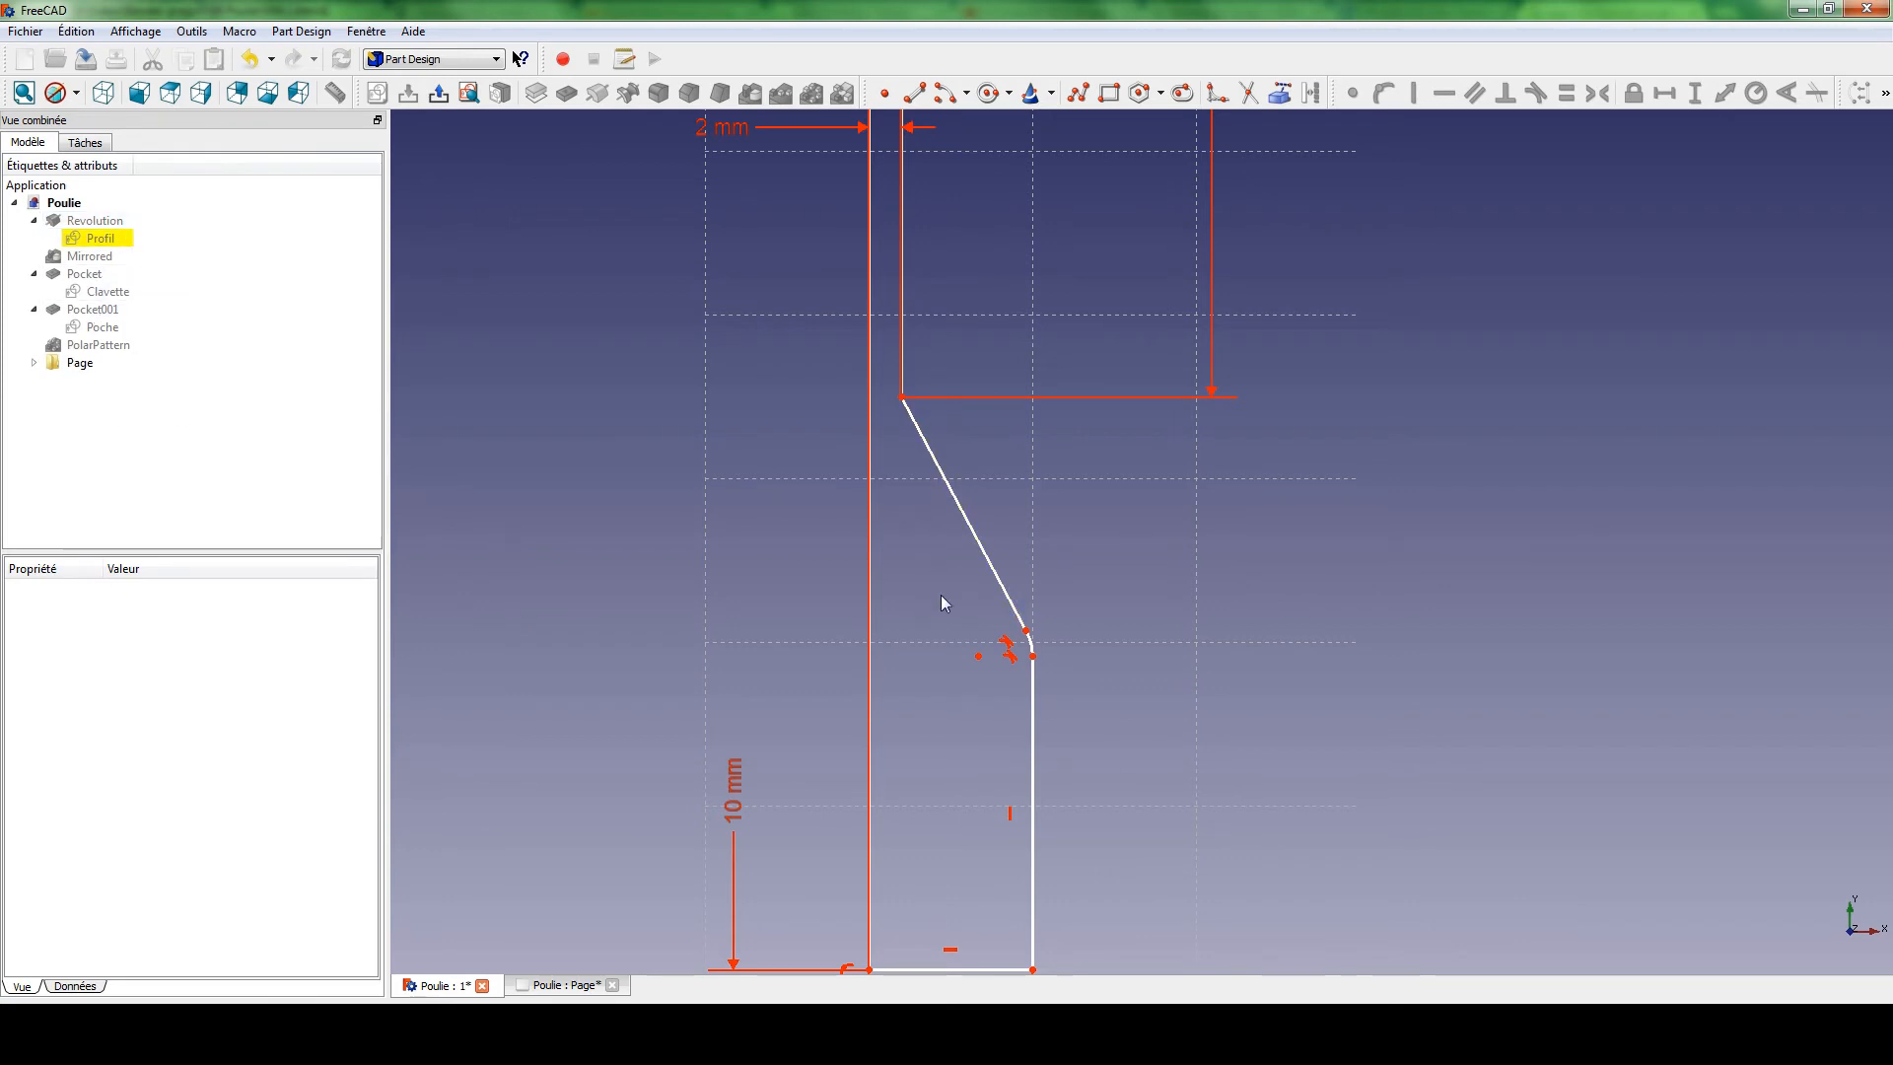
{"action": "middle_click_drag", "start_coordinate": [1002, 642], "coordinate": [997, 541]}
{"action": "scroll", "coordinate": [997, 562], "scroll_direction": "down", "scroll_amount": 2}
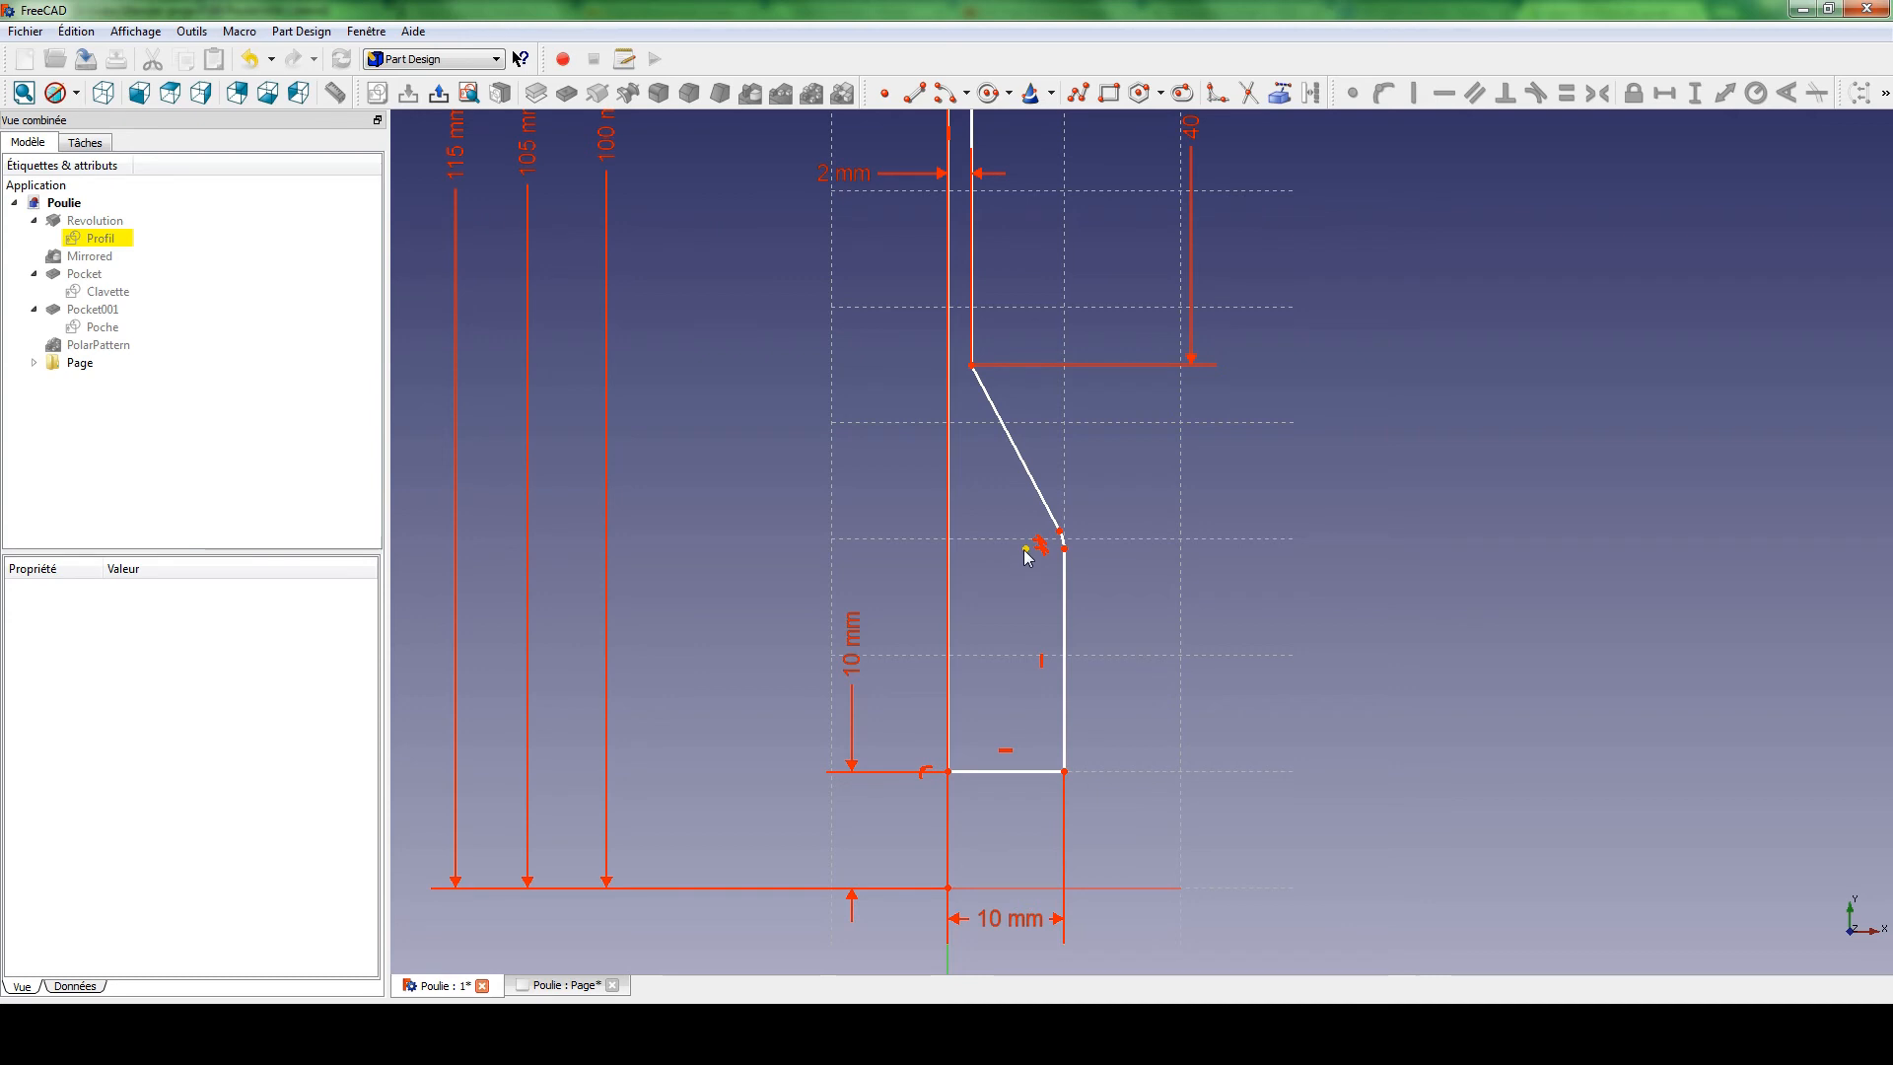
{"action": "left_click", "coordinate": [1025, 550]}
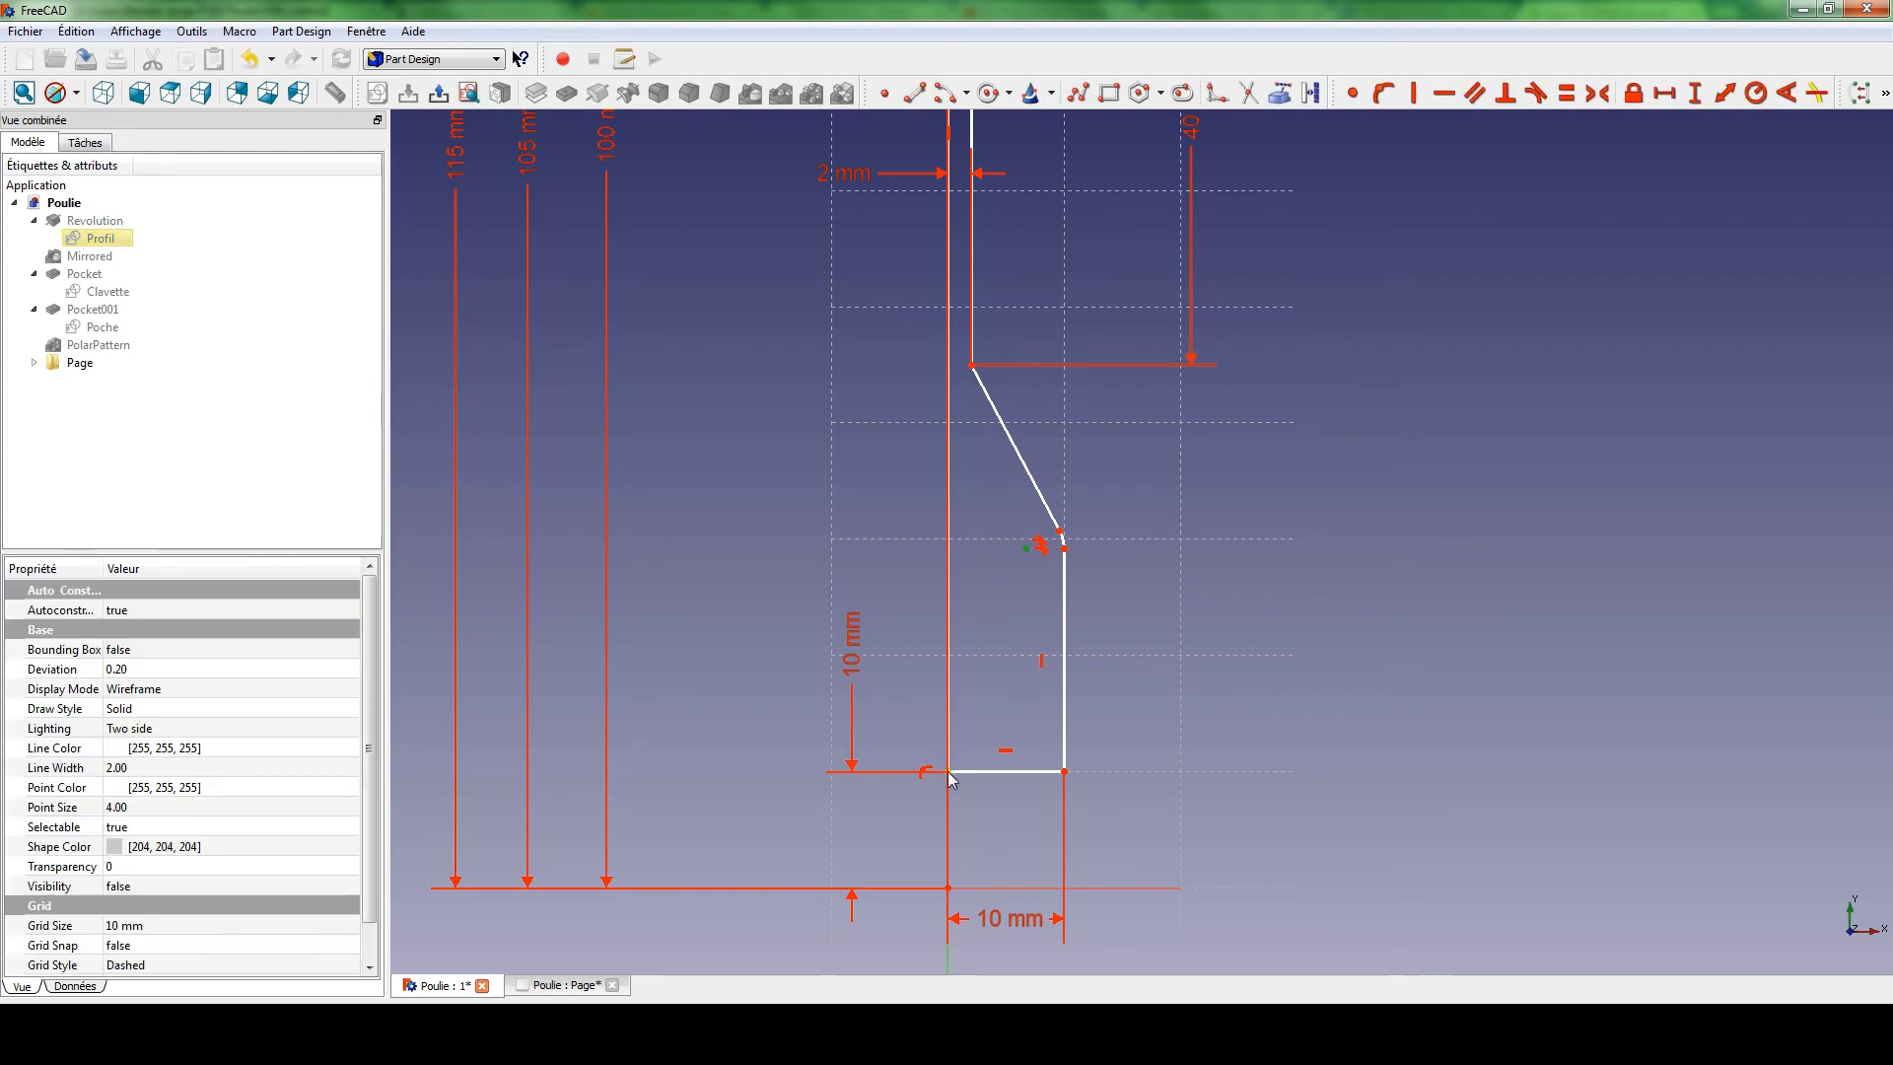
{"action": "left_click", "coordinate": [1695, 94]}
{"action": "type", "text": "20"}
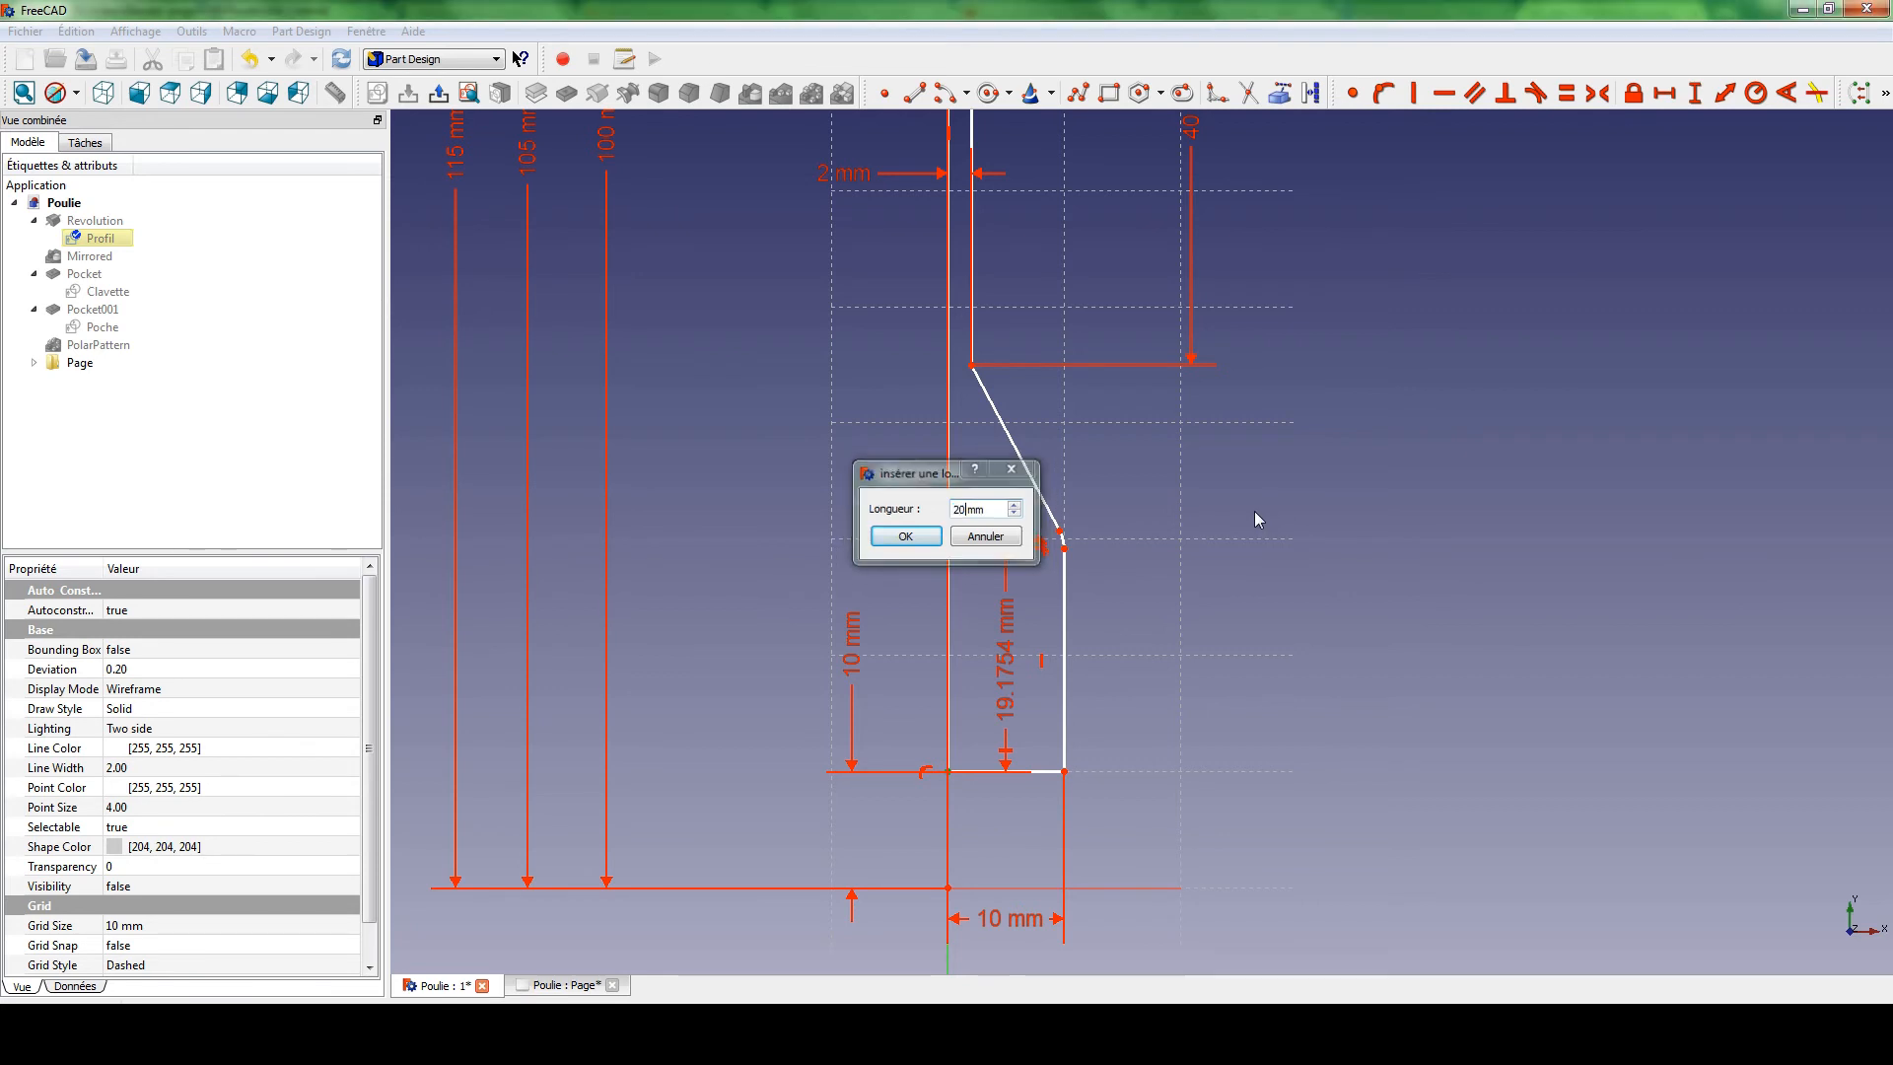
{"action": "key", "text": "Return"}
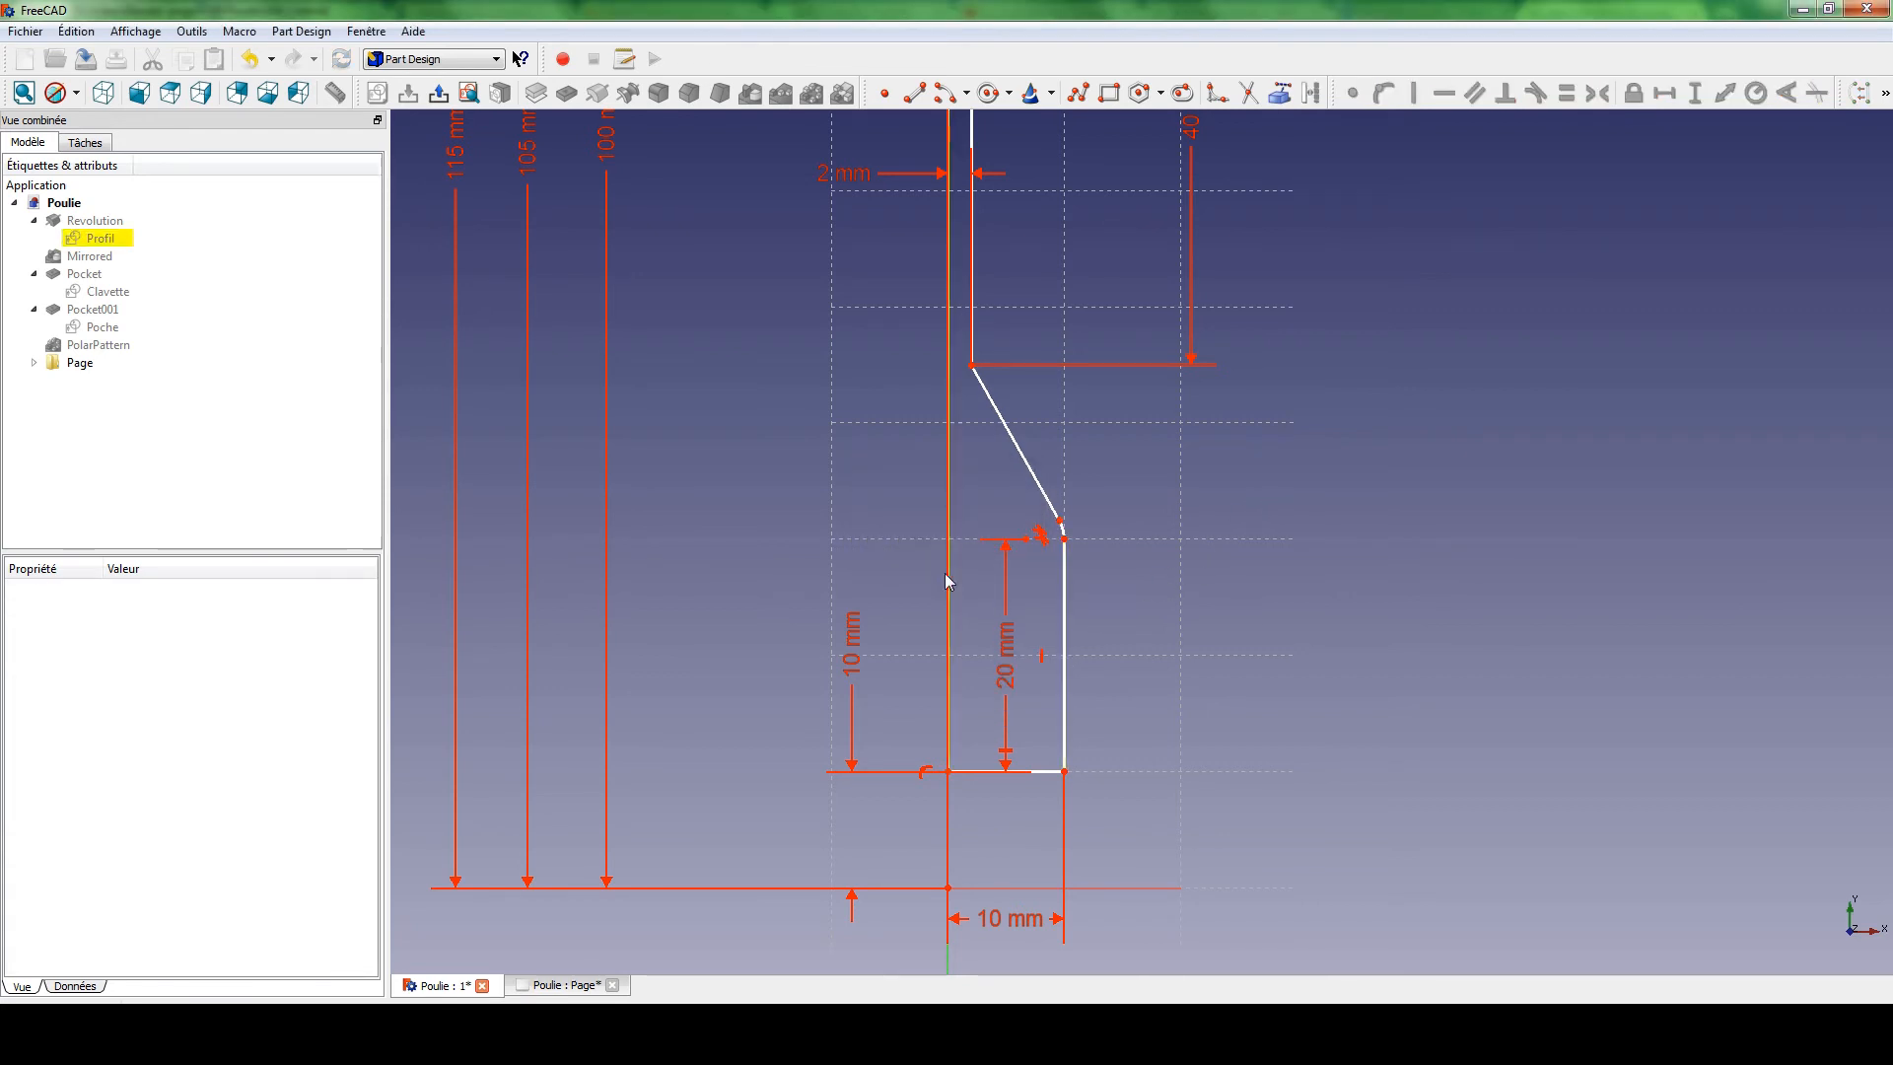
Constrain the vertical distance between the fillet arc's centre and the upper end of the slanted line to 15 mm.
{"action": "left_click", "coordinate": [1027, 539]}
{"action": "left_click", "coordinate": [973, 367]}
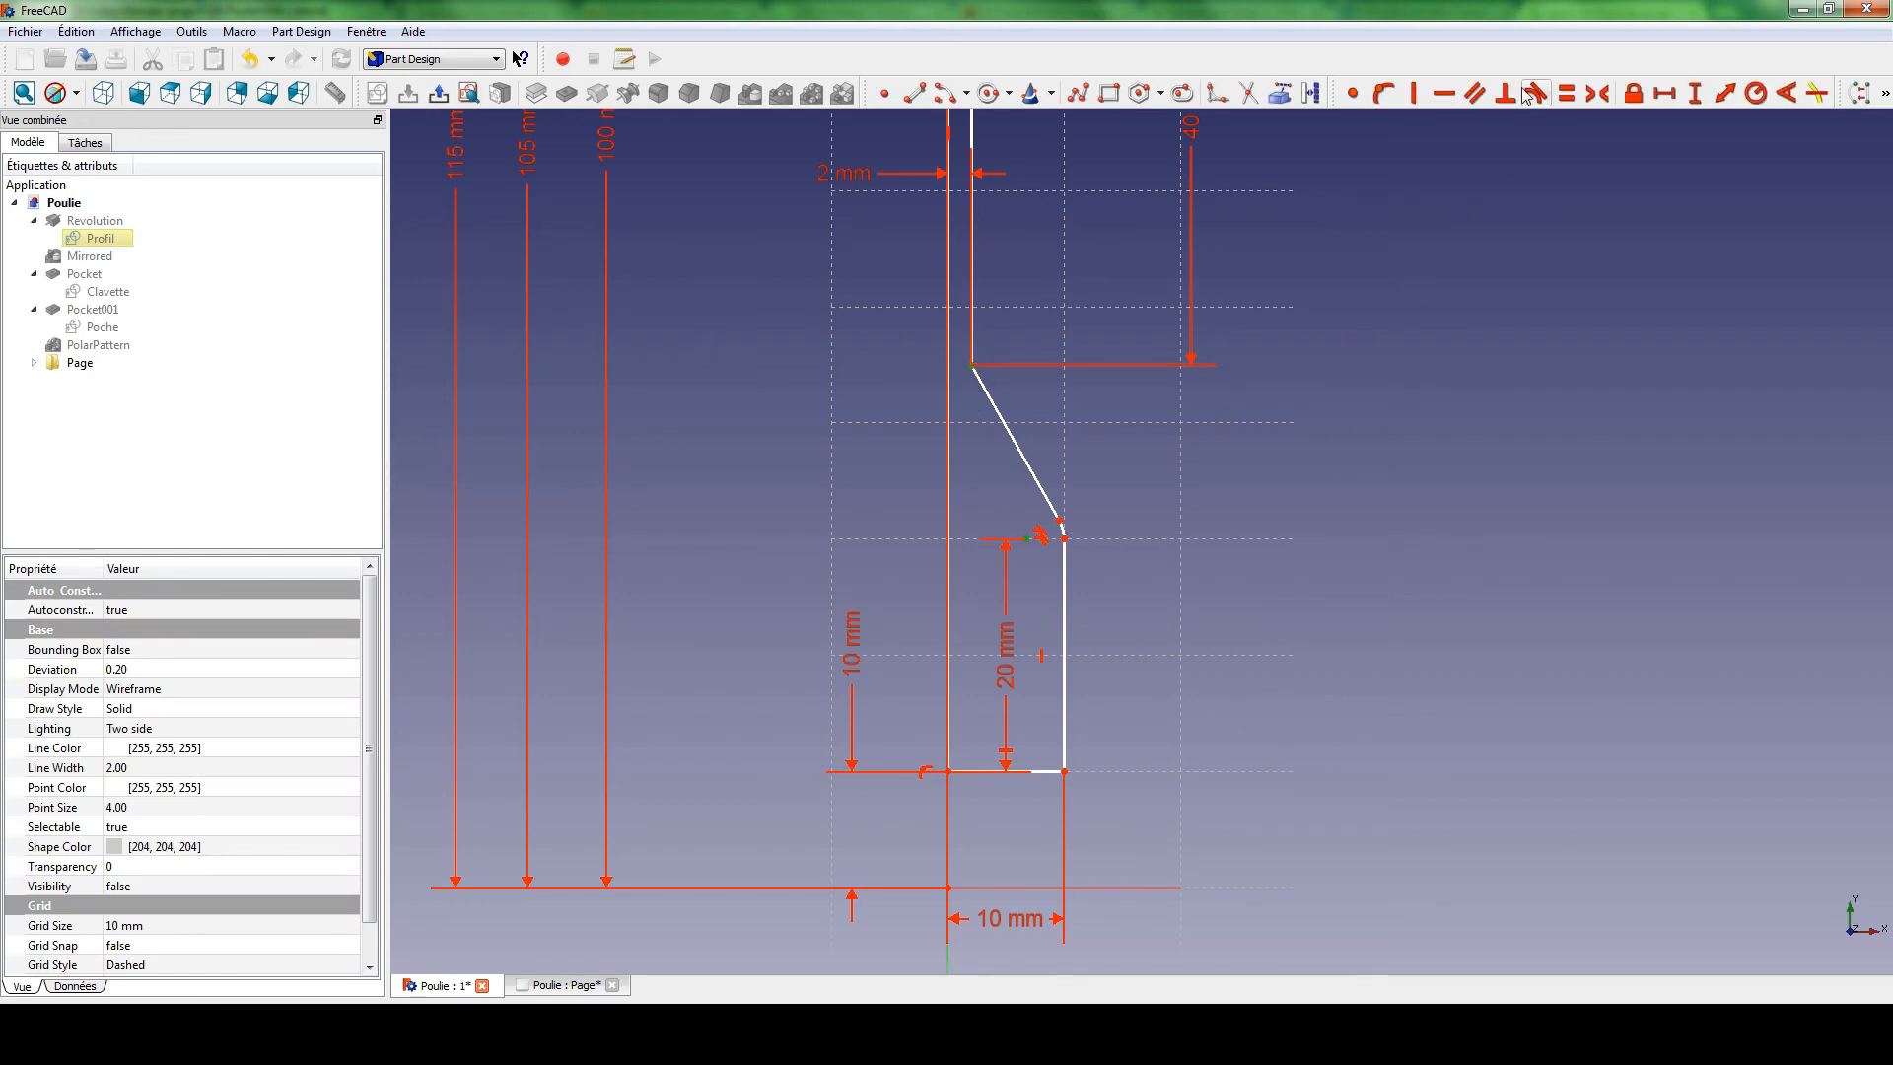
{"action": "left_click", "coordinate": [1695, 94]}
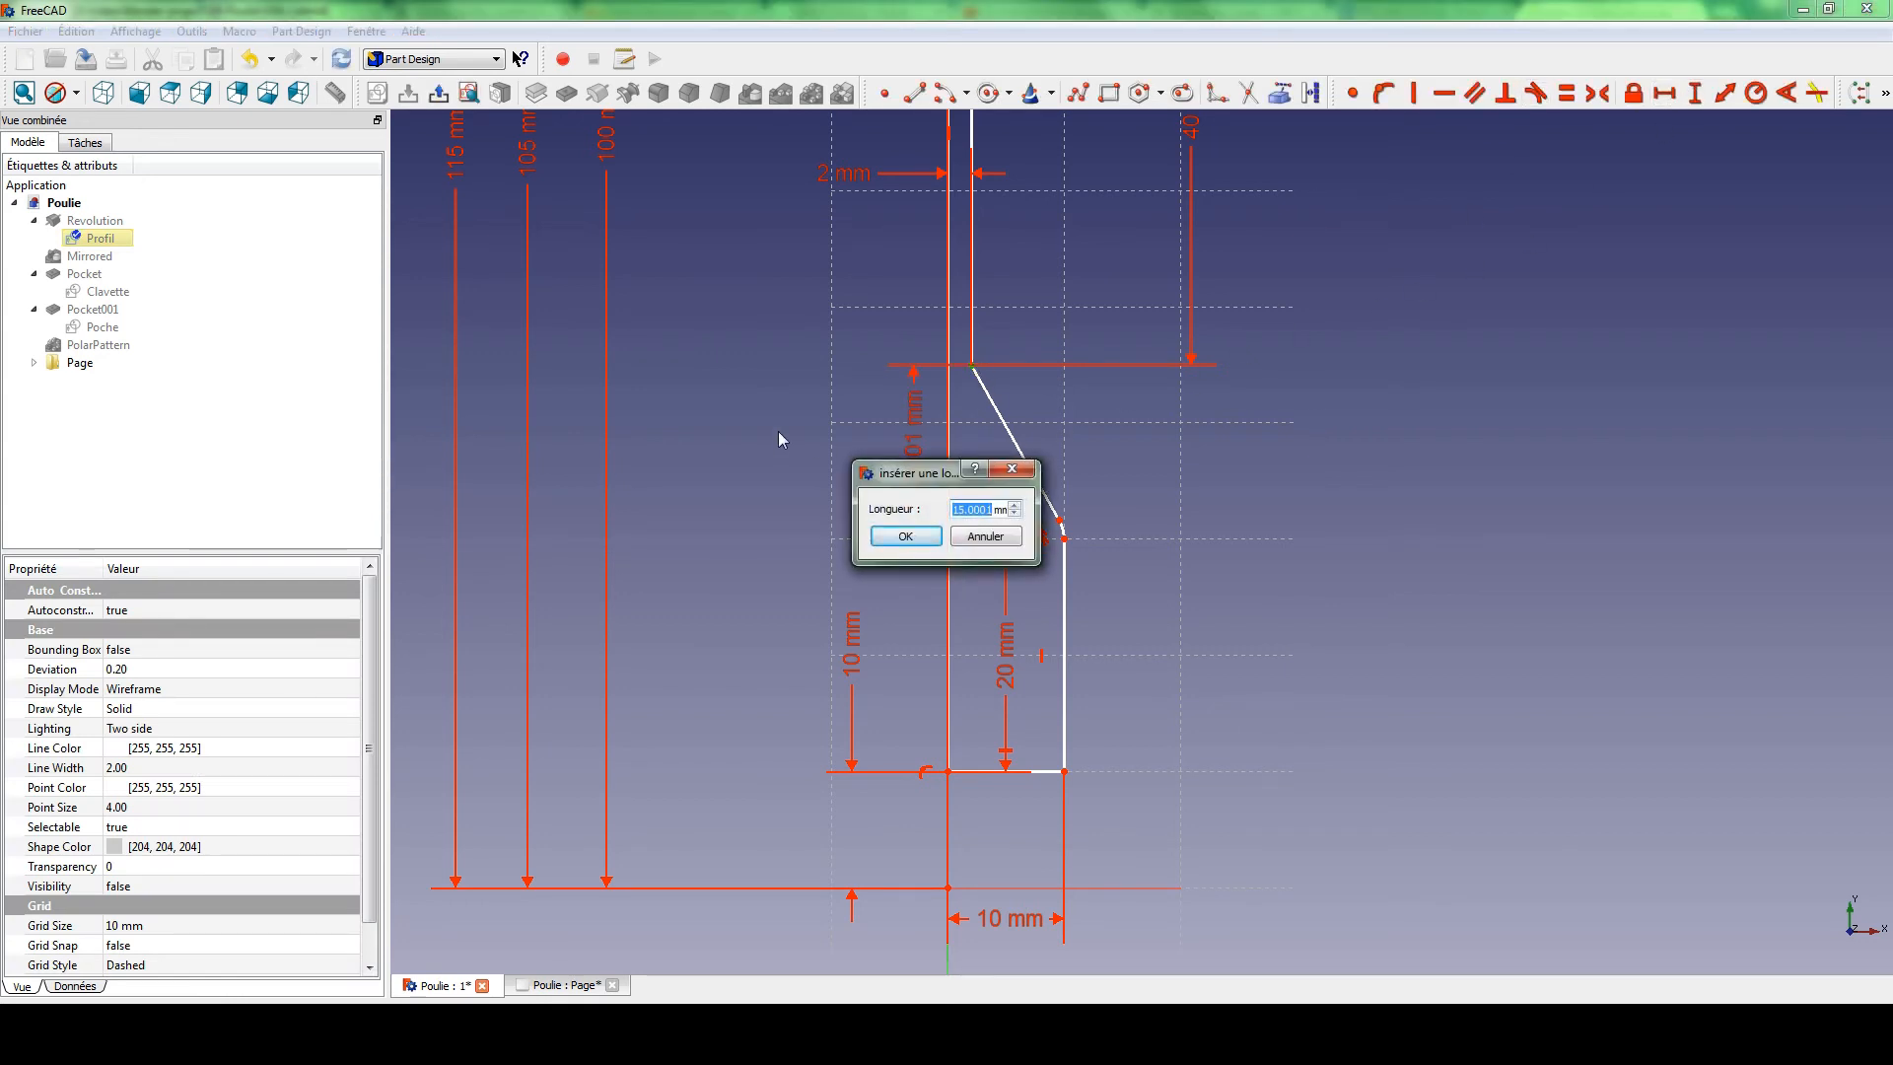
{"action": "type", "text": "15"}
{"action": "key", "text": "Return"}
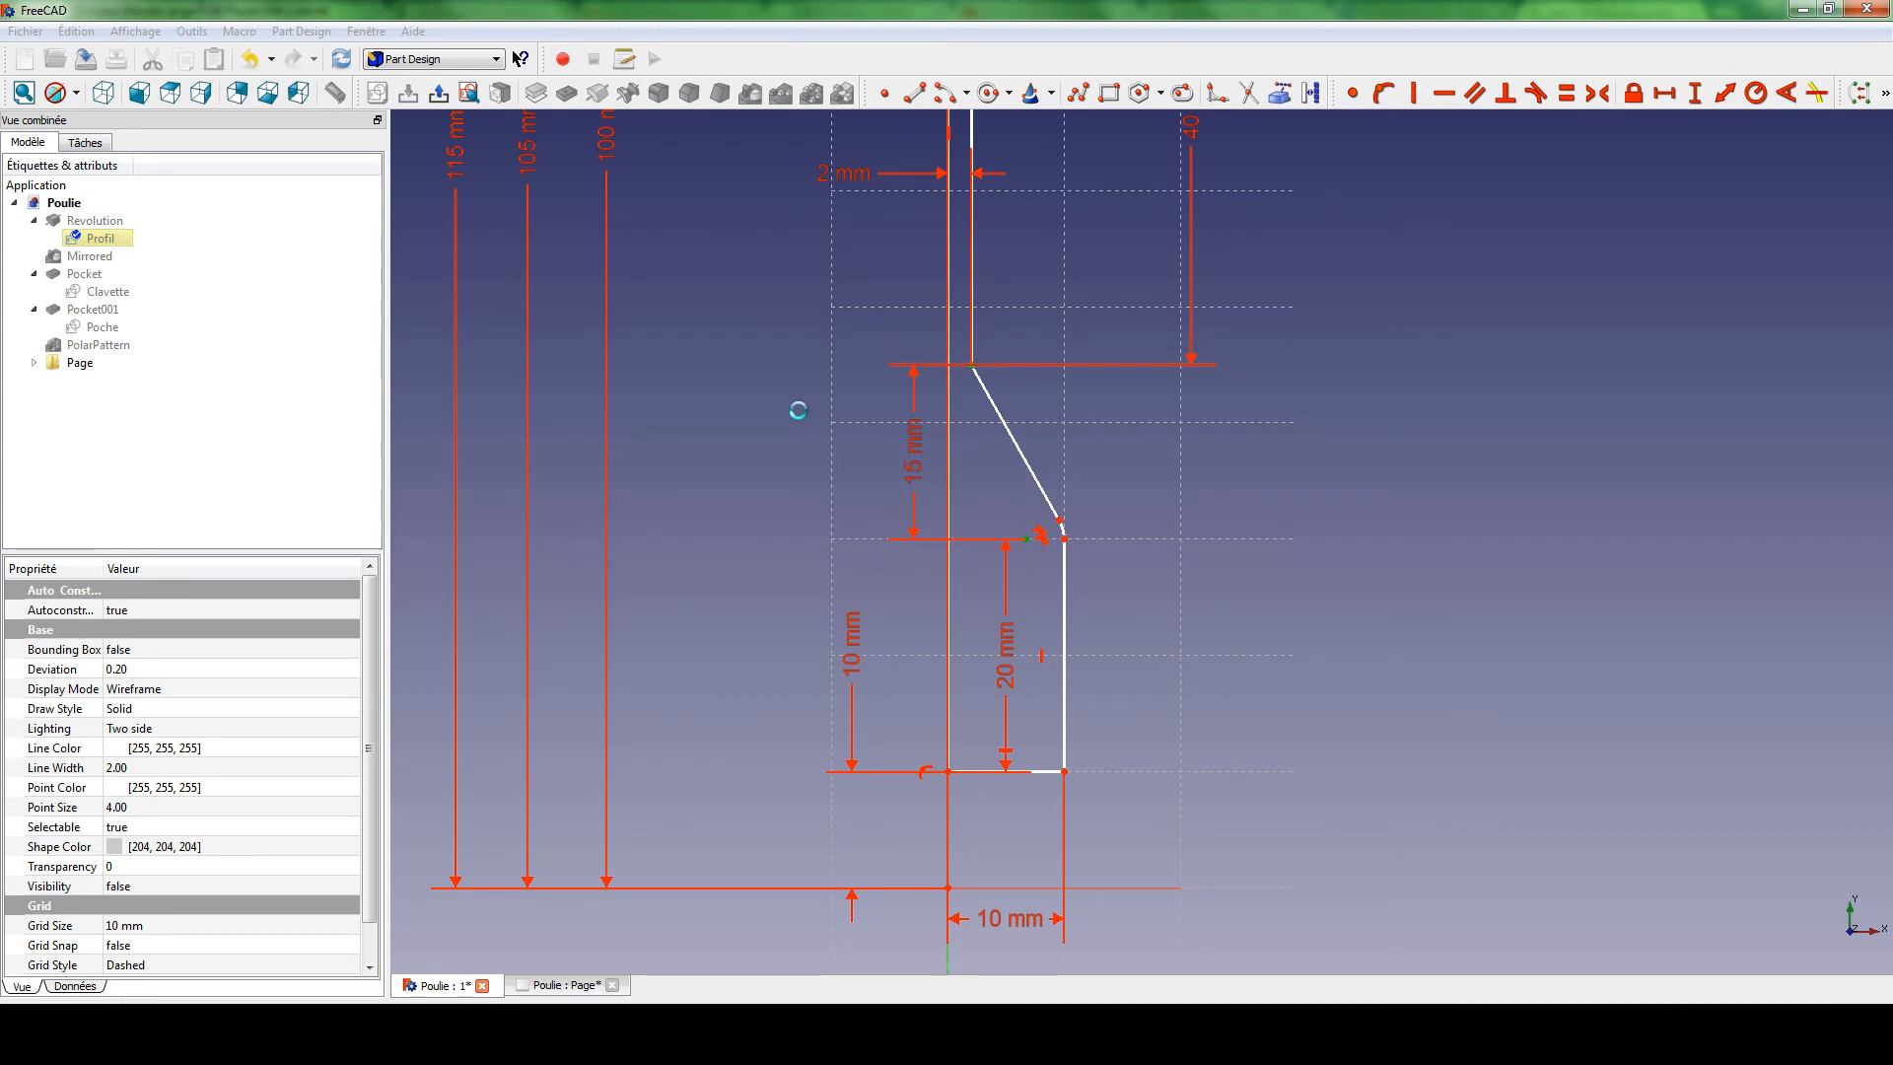
Constrain the horizontal distance between the fillet arc's lower endpoint and the profile's lower inner corner to 10 mm.
{"action": "left_click", "coordinate": [1063, 537]}
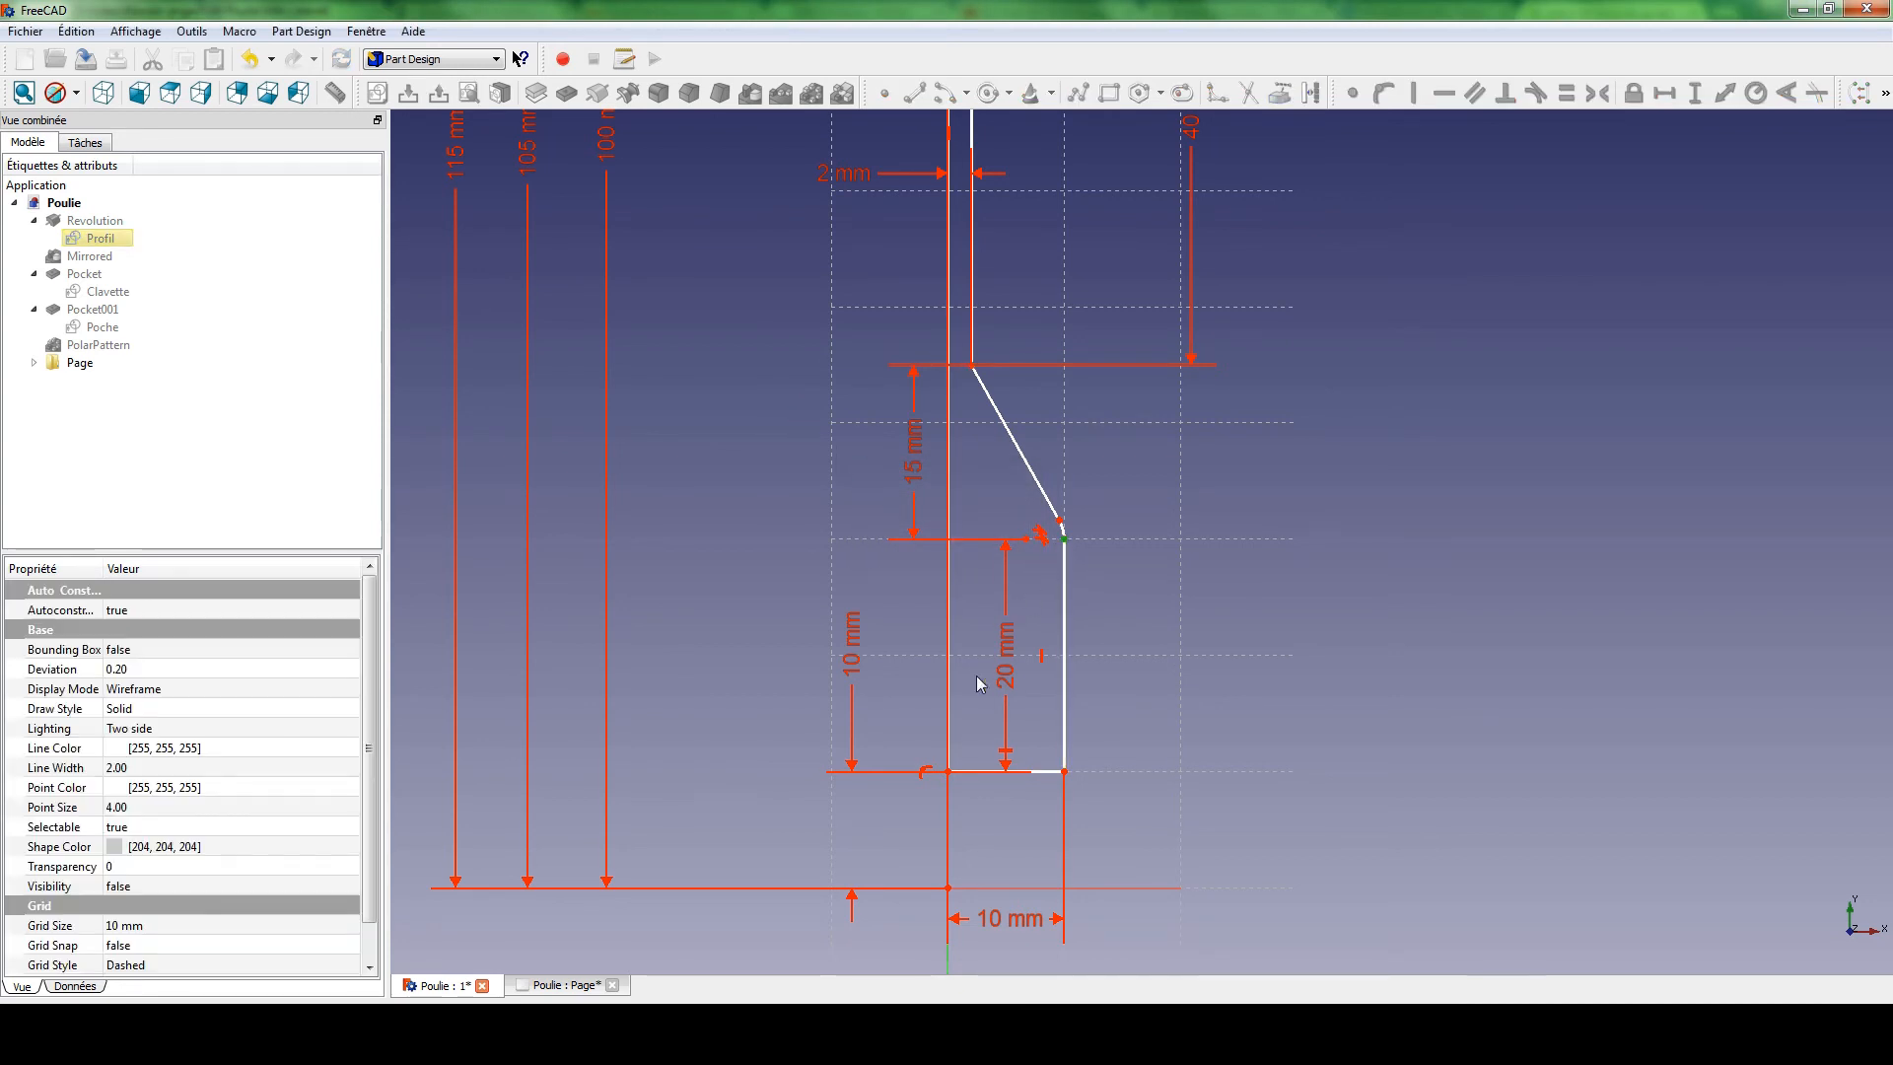
{"action": "left_click", "coordinate": [949, 772]}
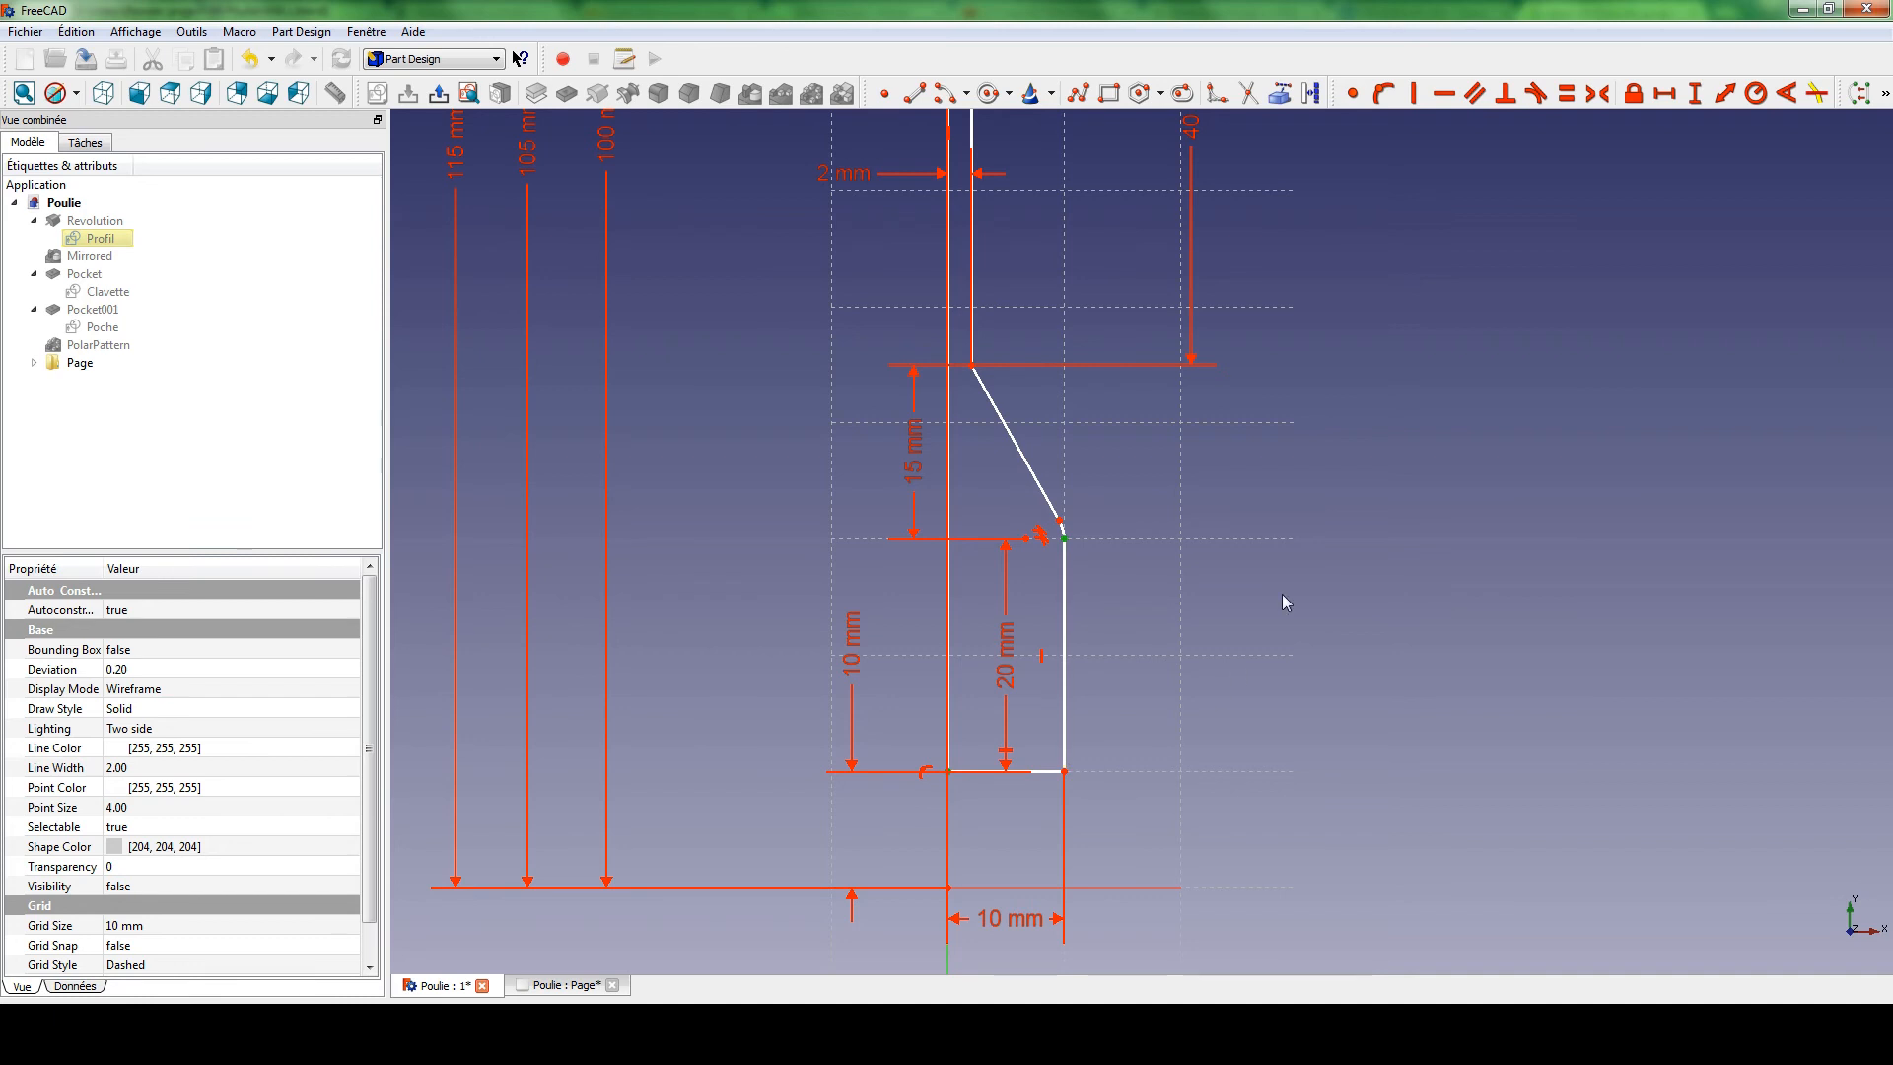
{"action": "left_click", "coordinate": [1664, 92]}
{"action": "type", "text": "15"}
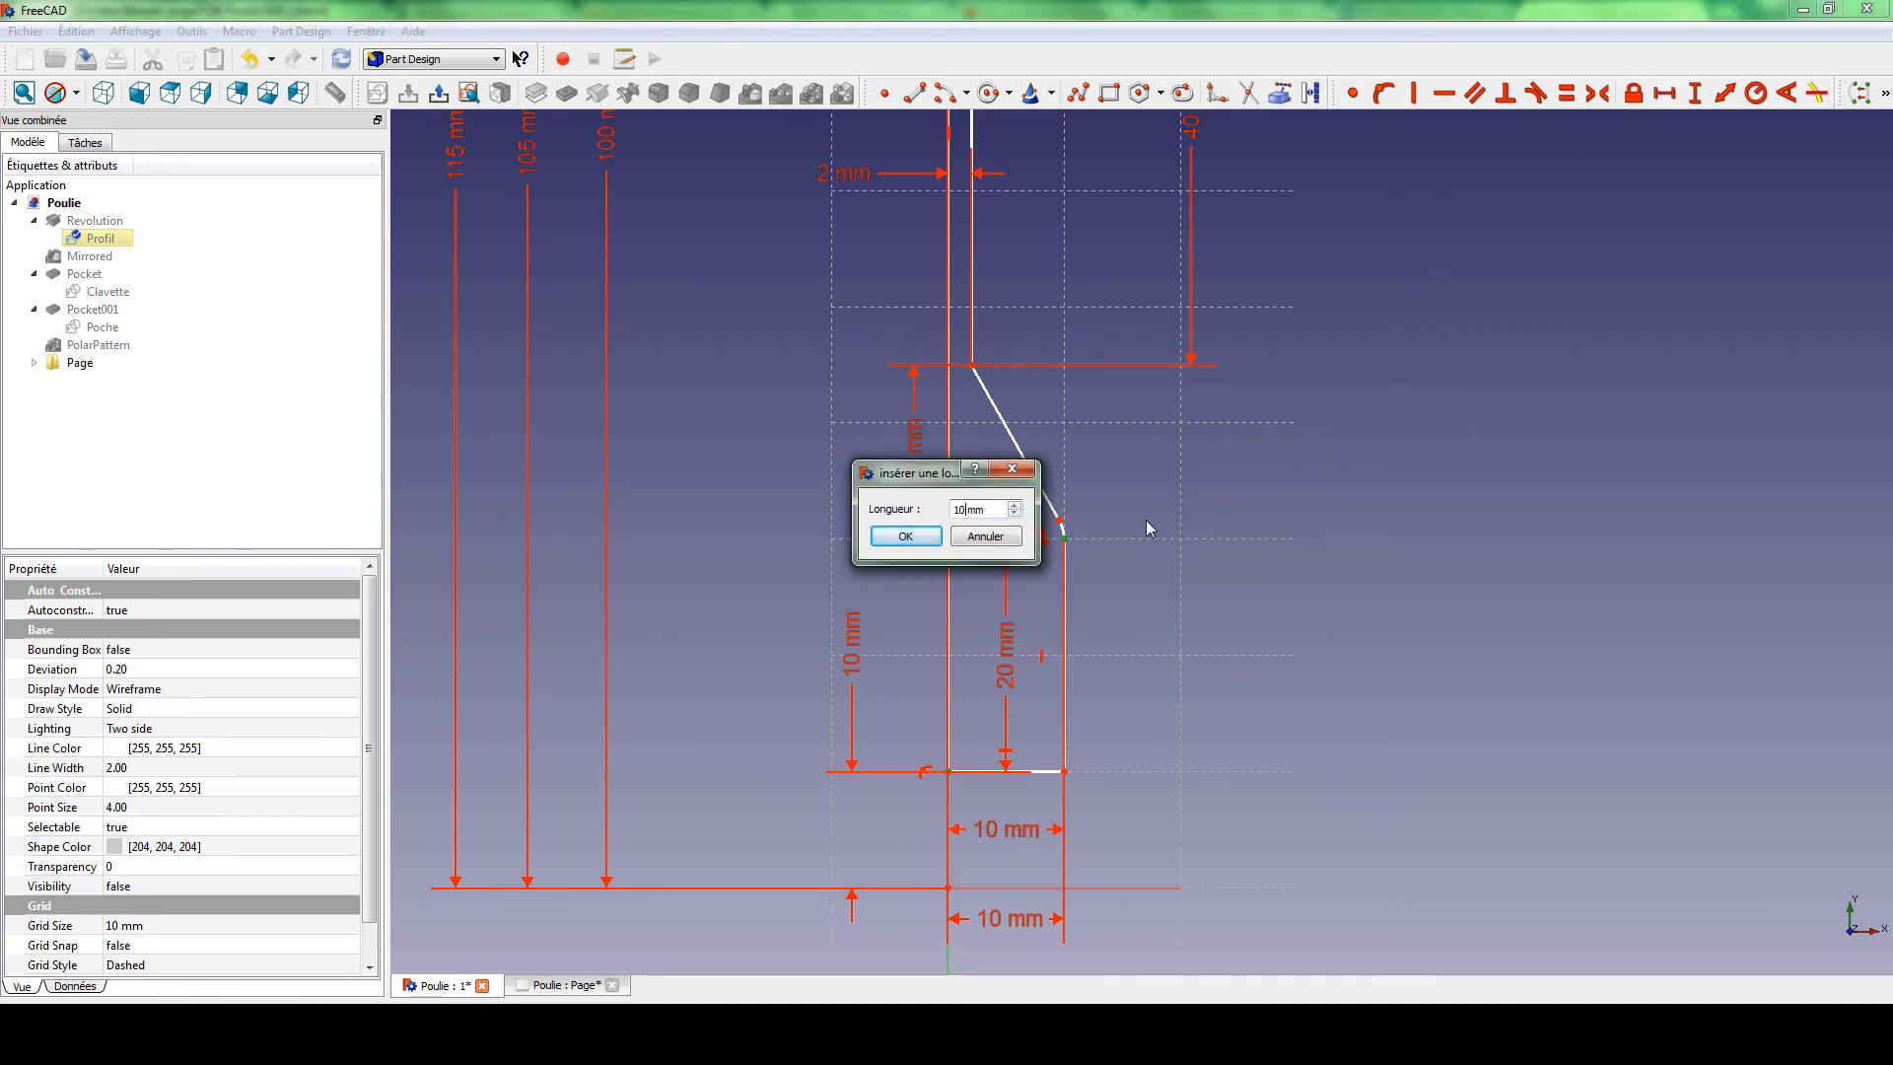
{"action": "key", "text": "Return"}
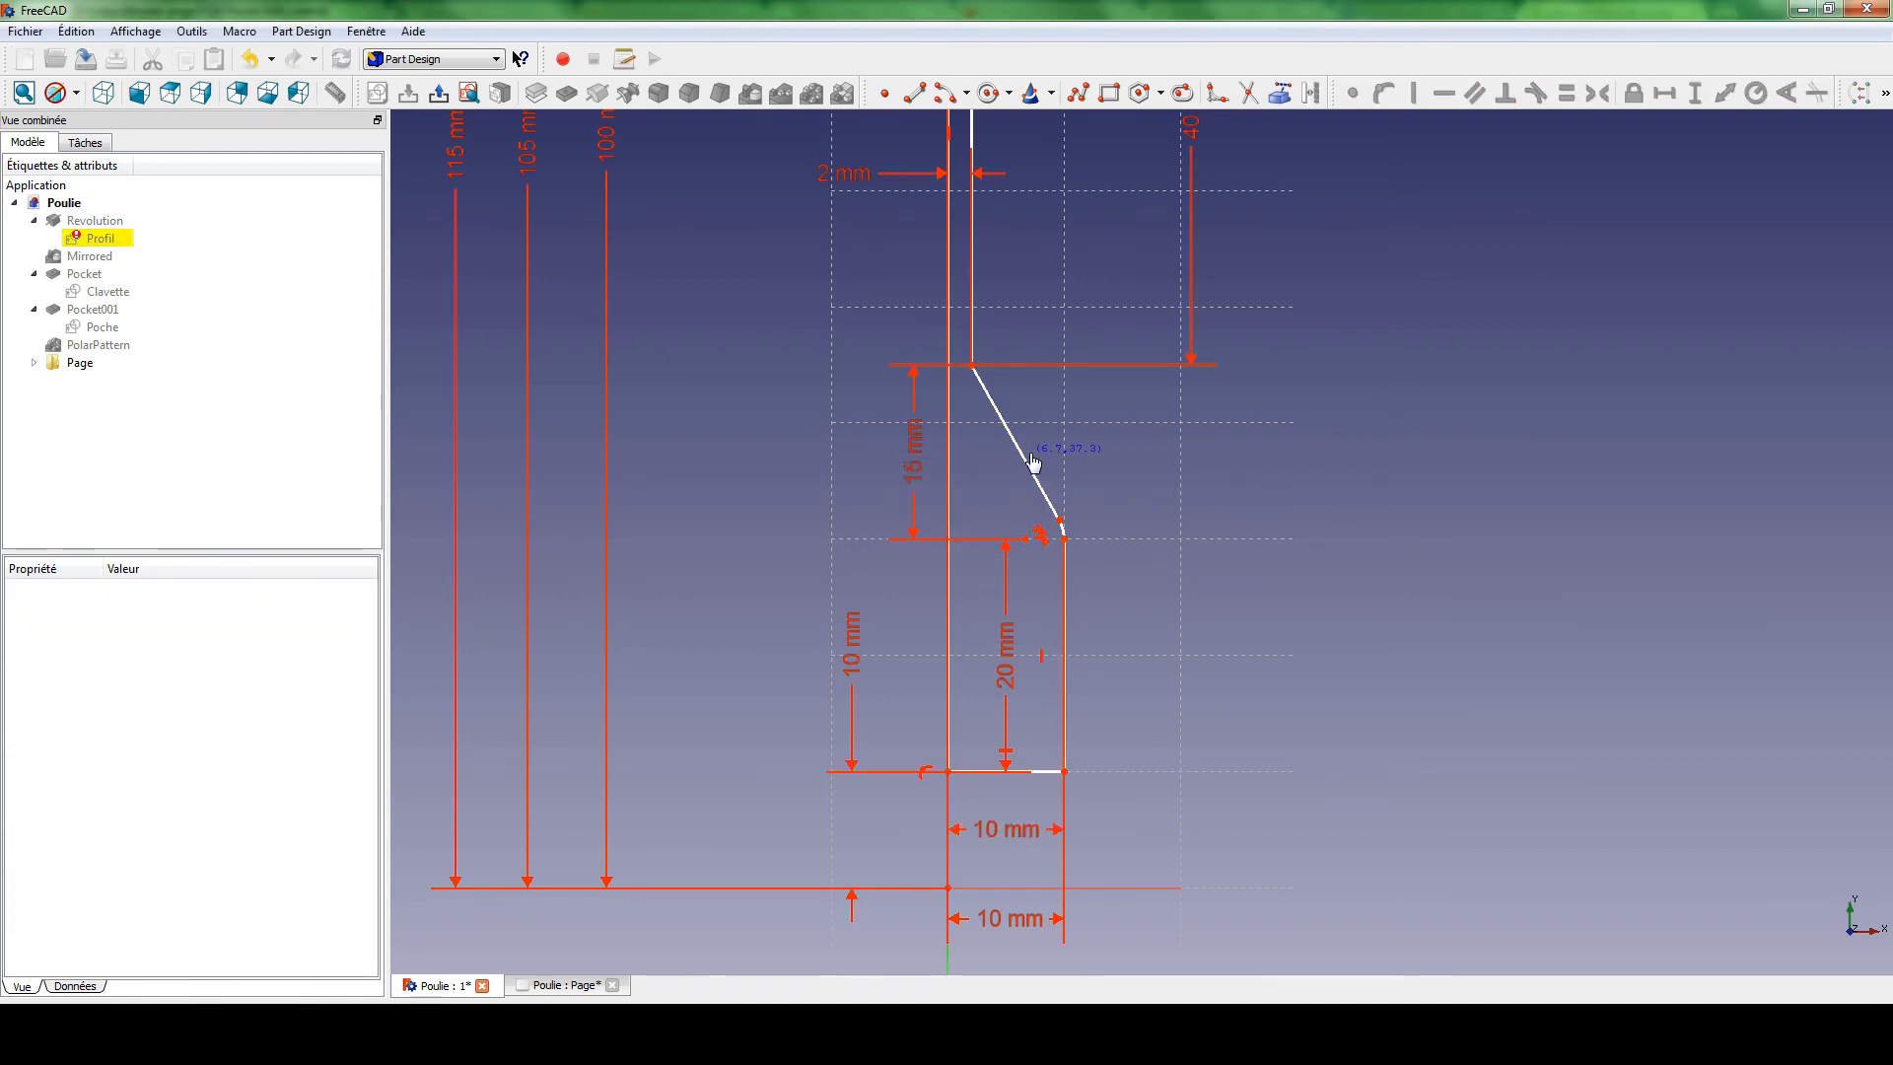
Constrain the hub fillet arc's radius to 5 mm and leave the sketch.
{"action": "left_click_drag", "start_coordinate": [1047, 453], "coordinate": [1049, 438]}
{"action": "key", "text": "shift+r"}
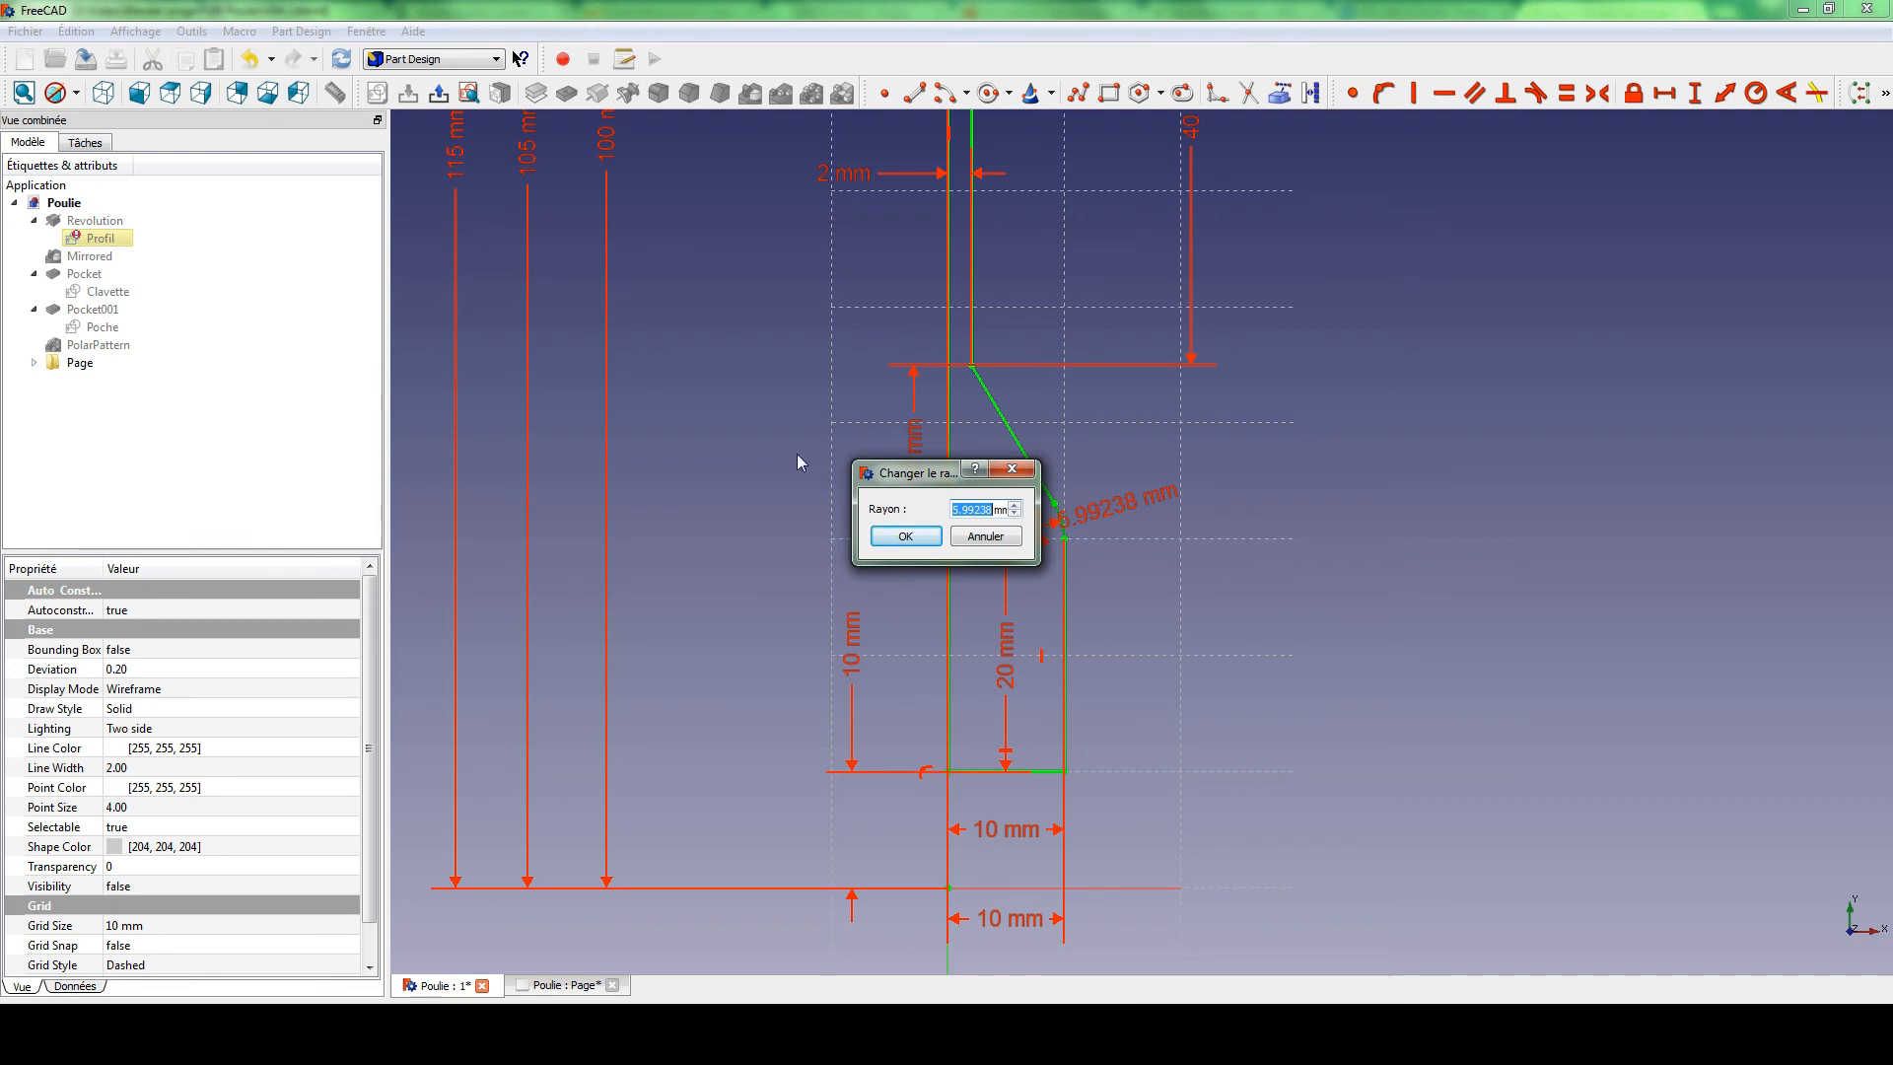
{"action": "type", "text": "5"}
{"action": "key", "text": "Return"}
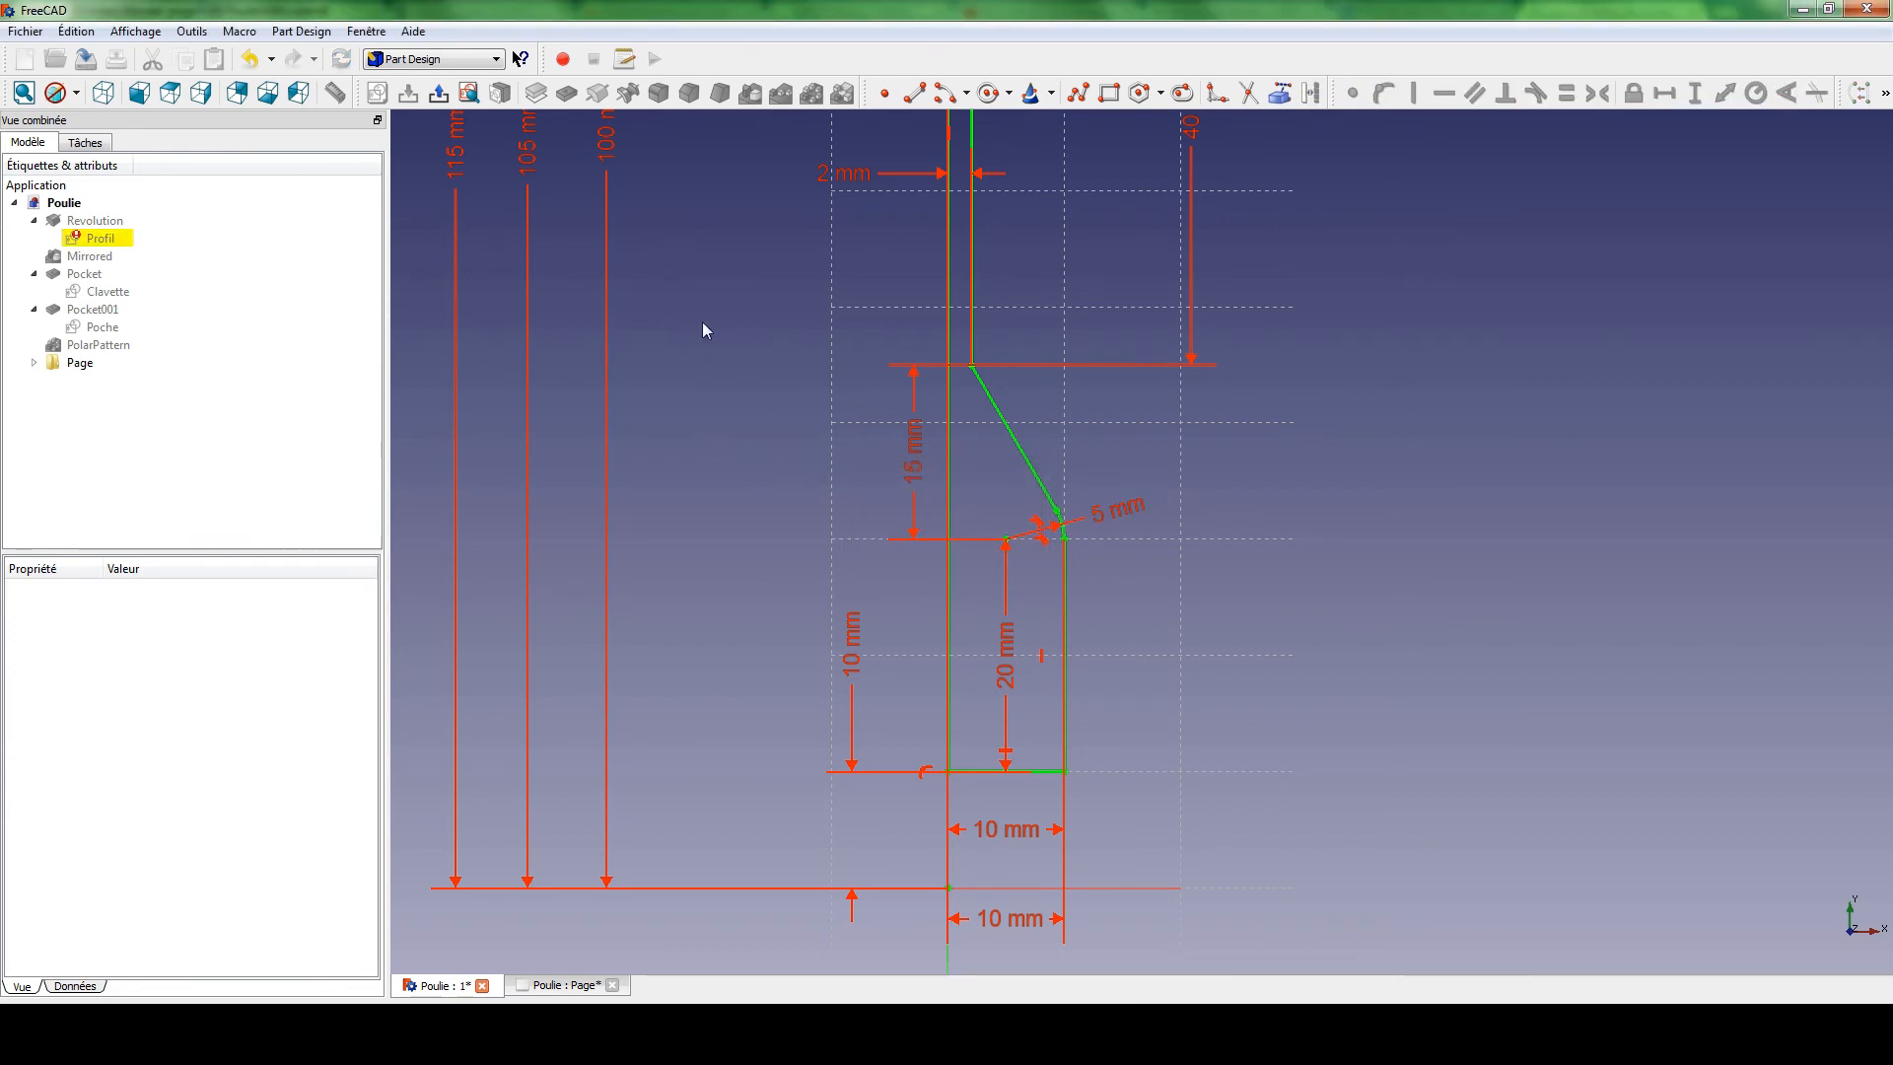
{"action": "left_click", "coordinate": [439, 95]}
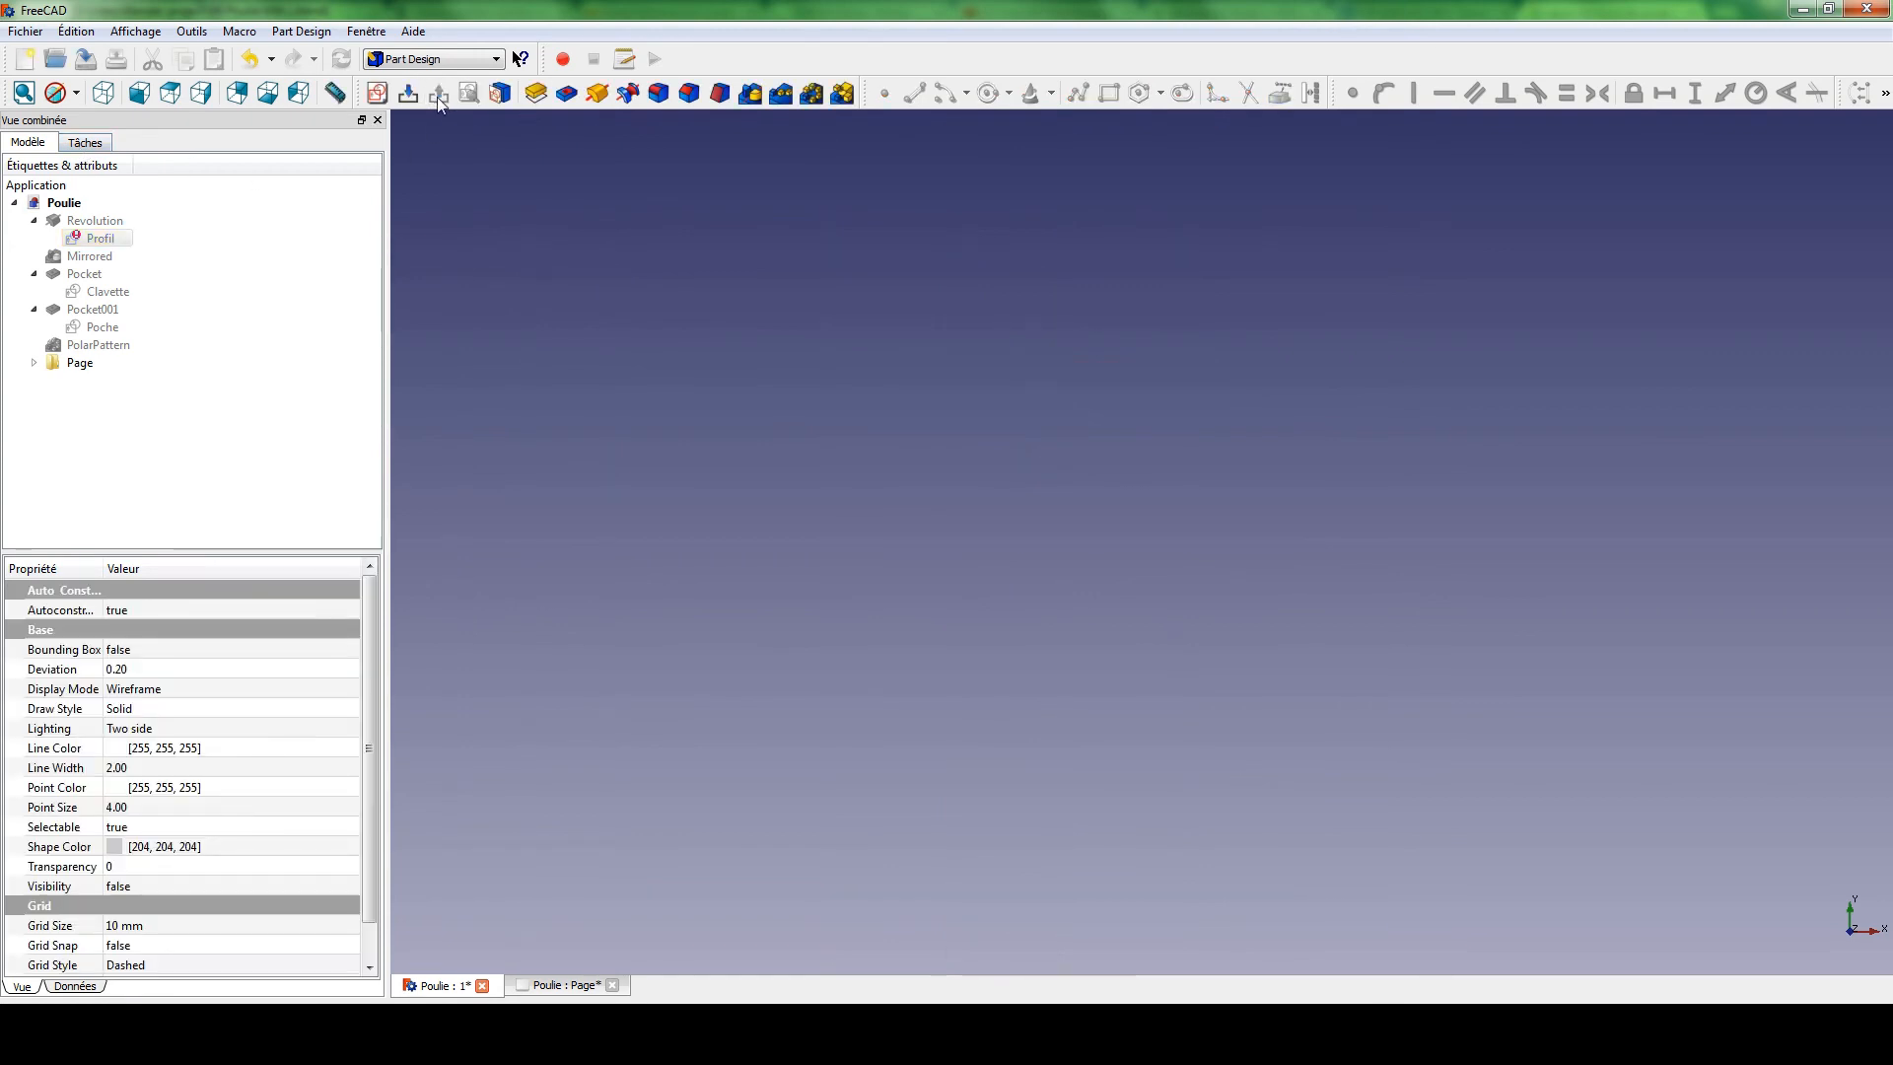
Reopen the Profil sketch, delete the redundant 10 mm horizontal constraint and close the sketch.
{"action": "double_click", "coordinate": [78, 242]}
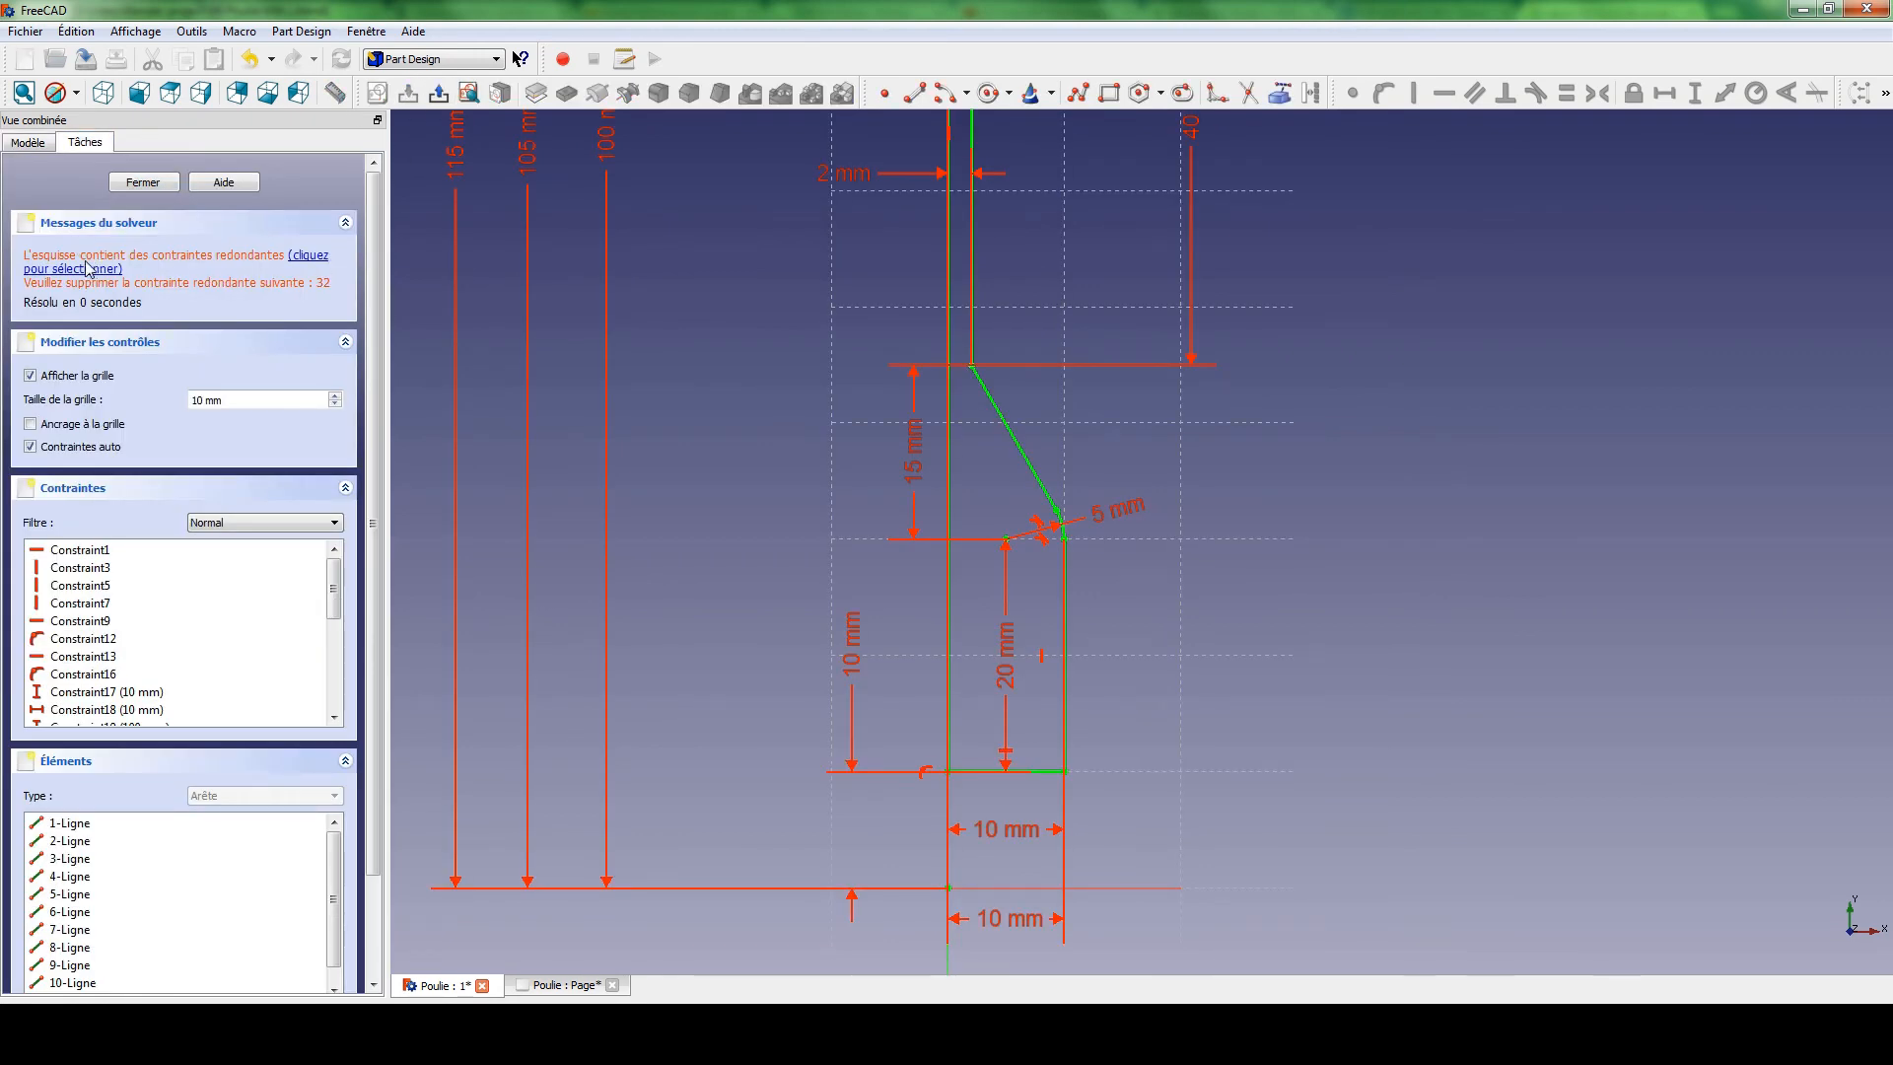
{"action": "left_click", "coordinate": [310, 263]}
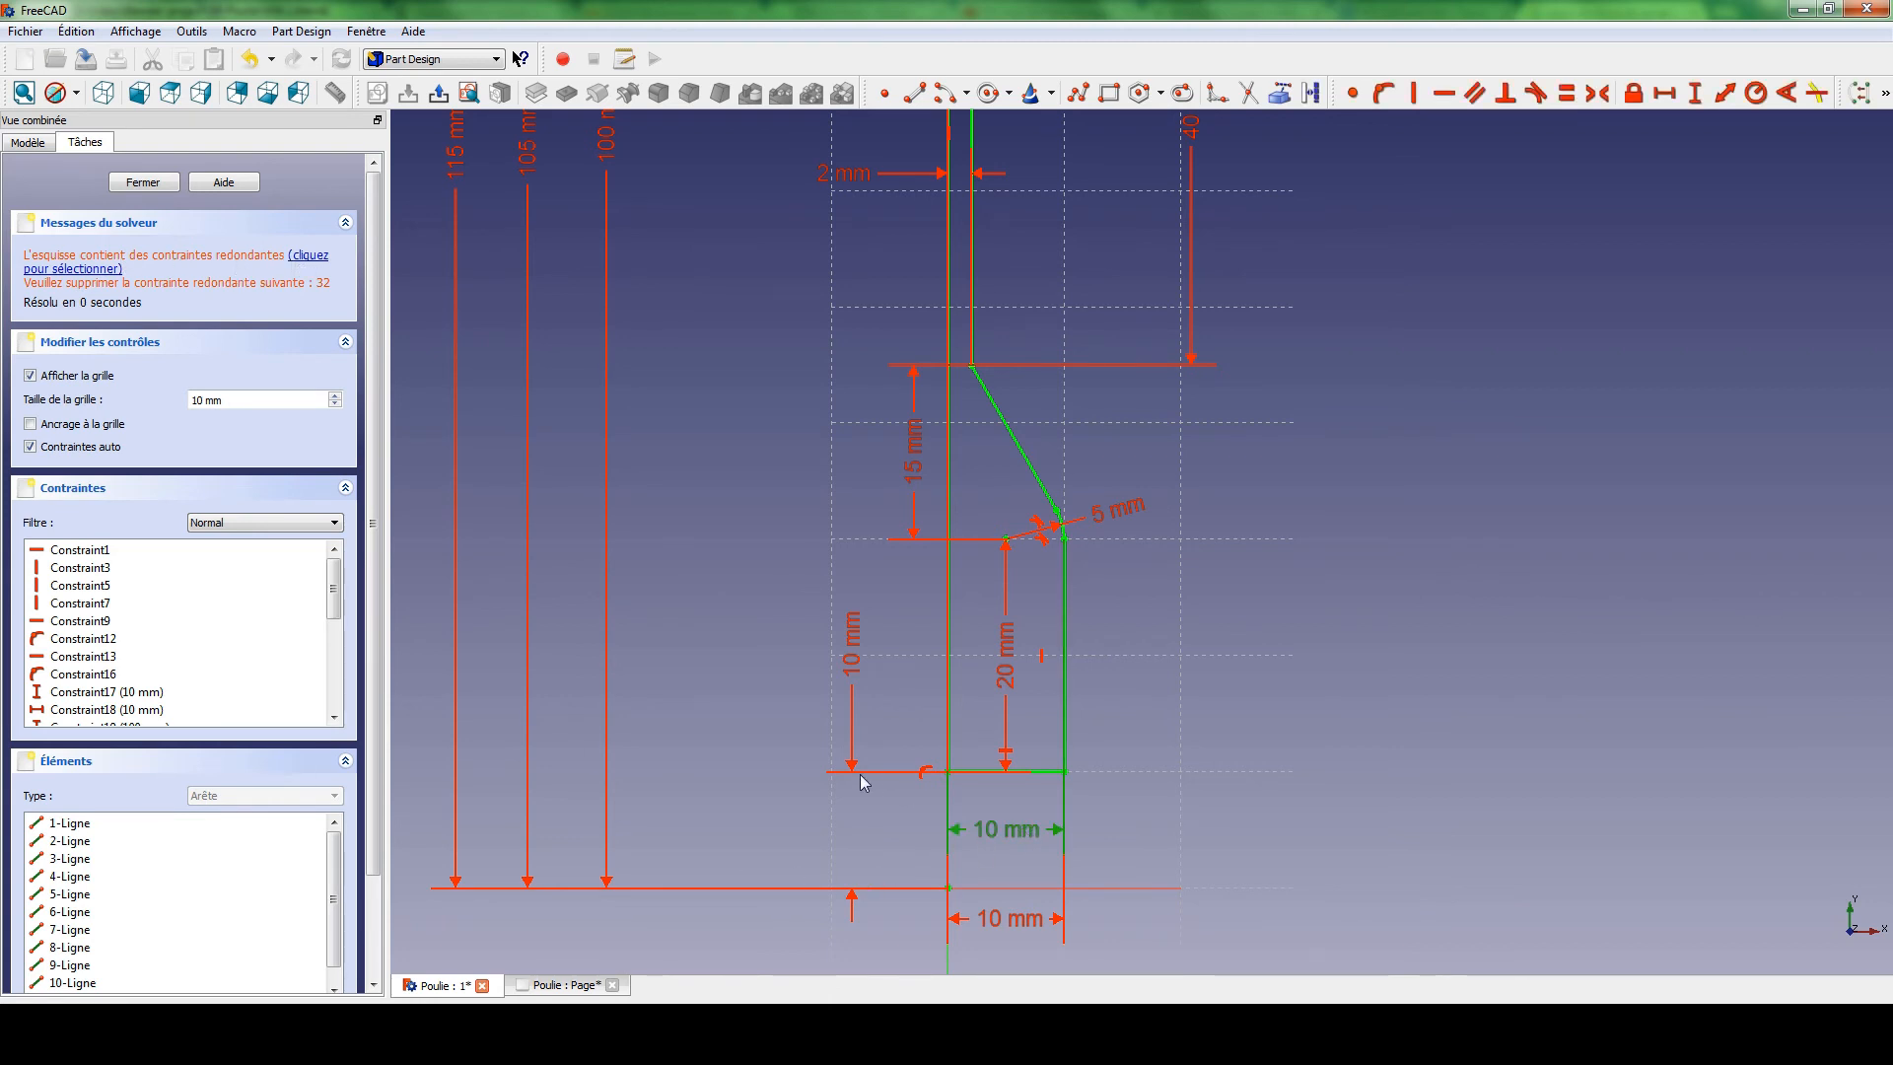
{"action": "key", "text": "Delete"}
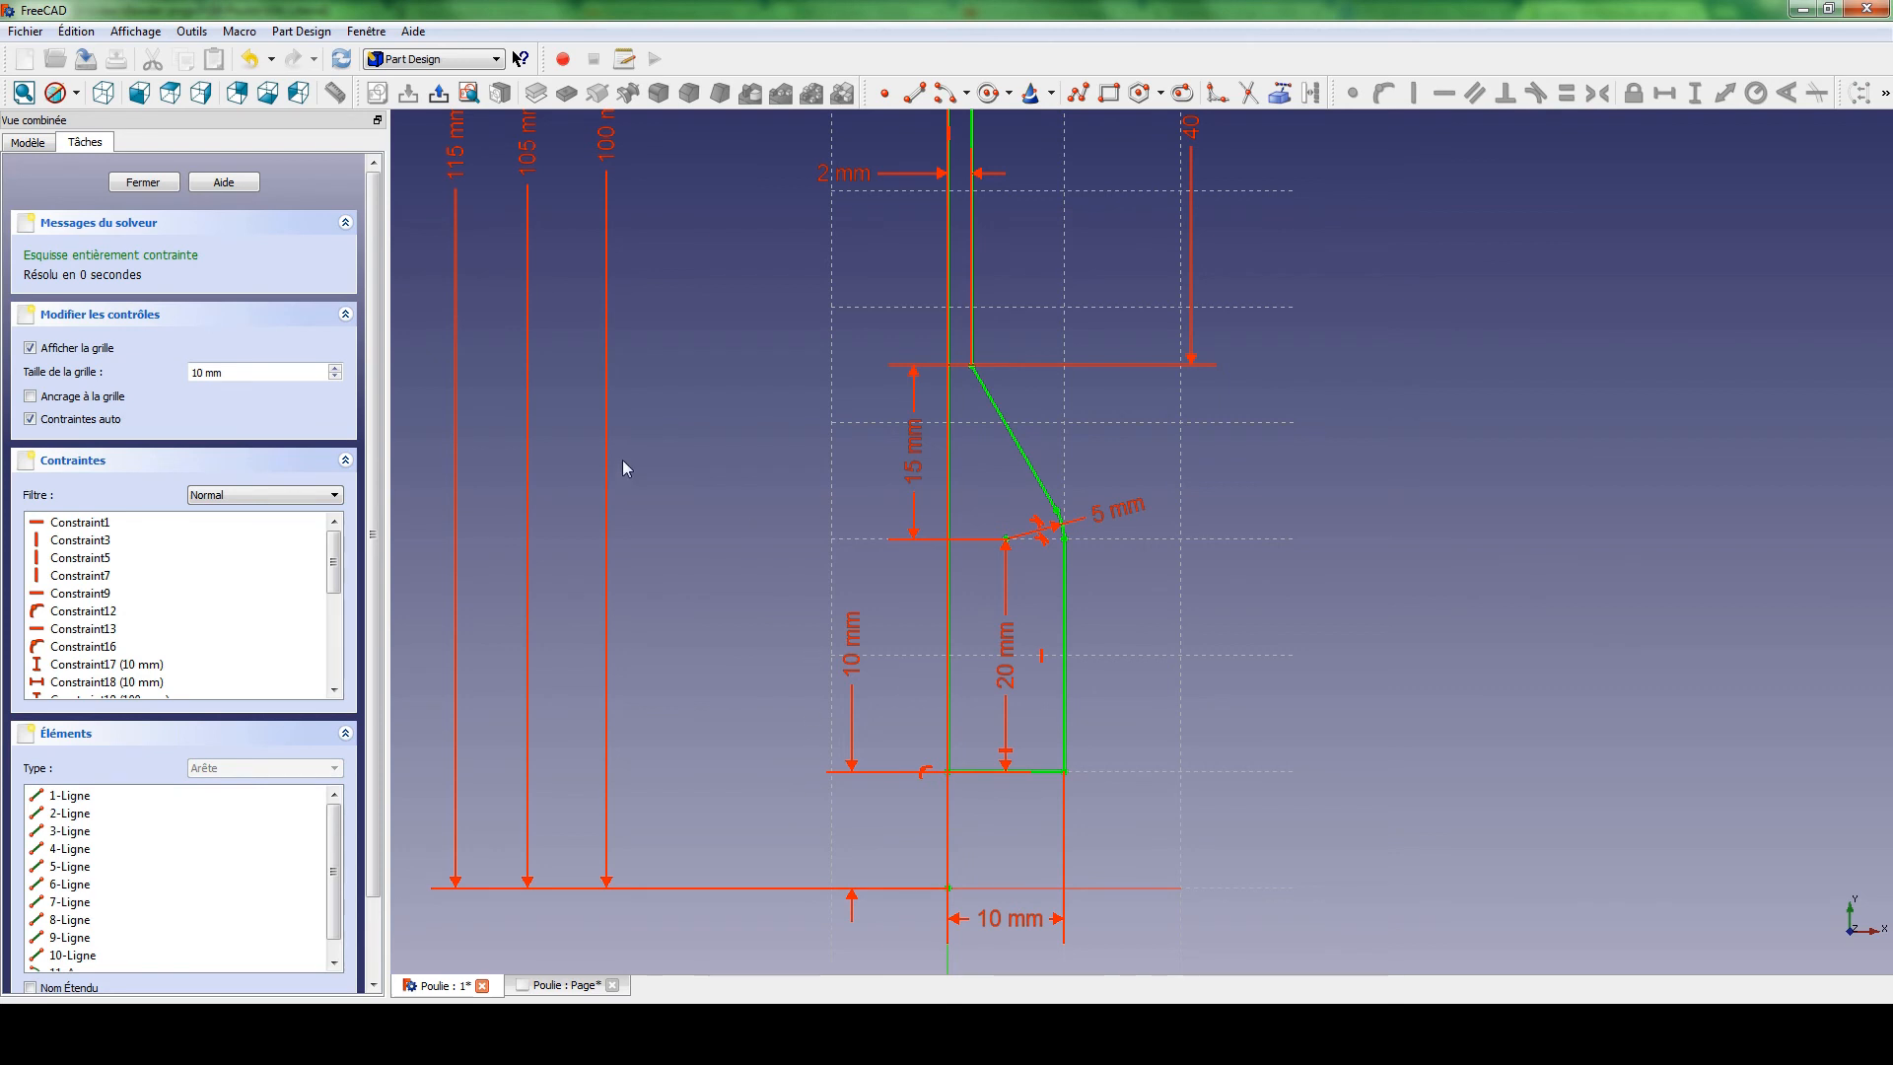
{"action": "left_click", "coordinate": [148, 182]}
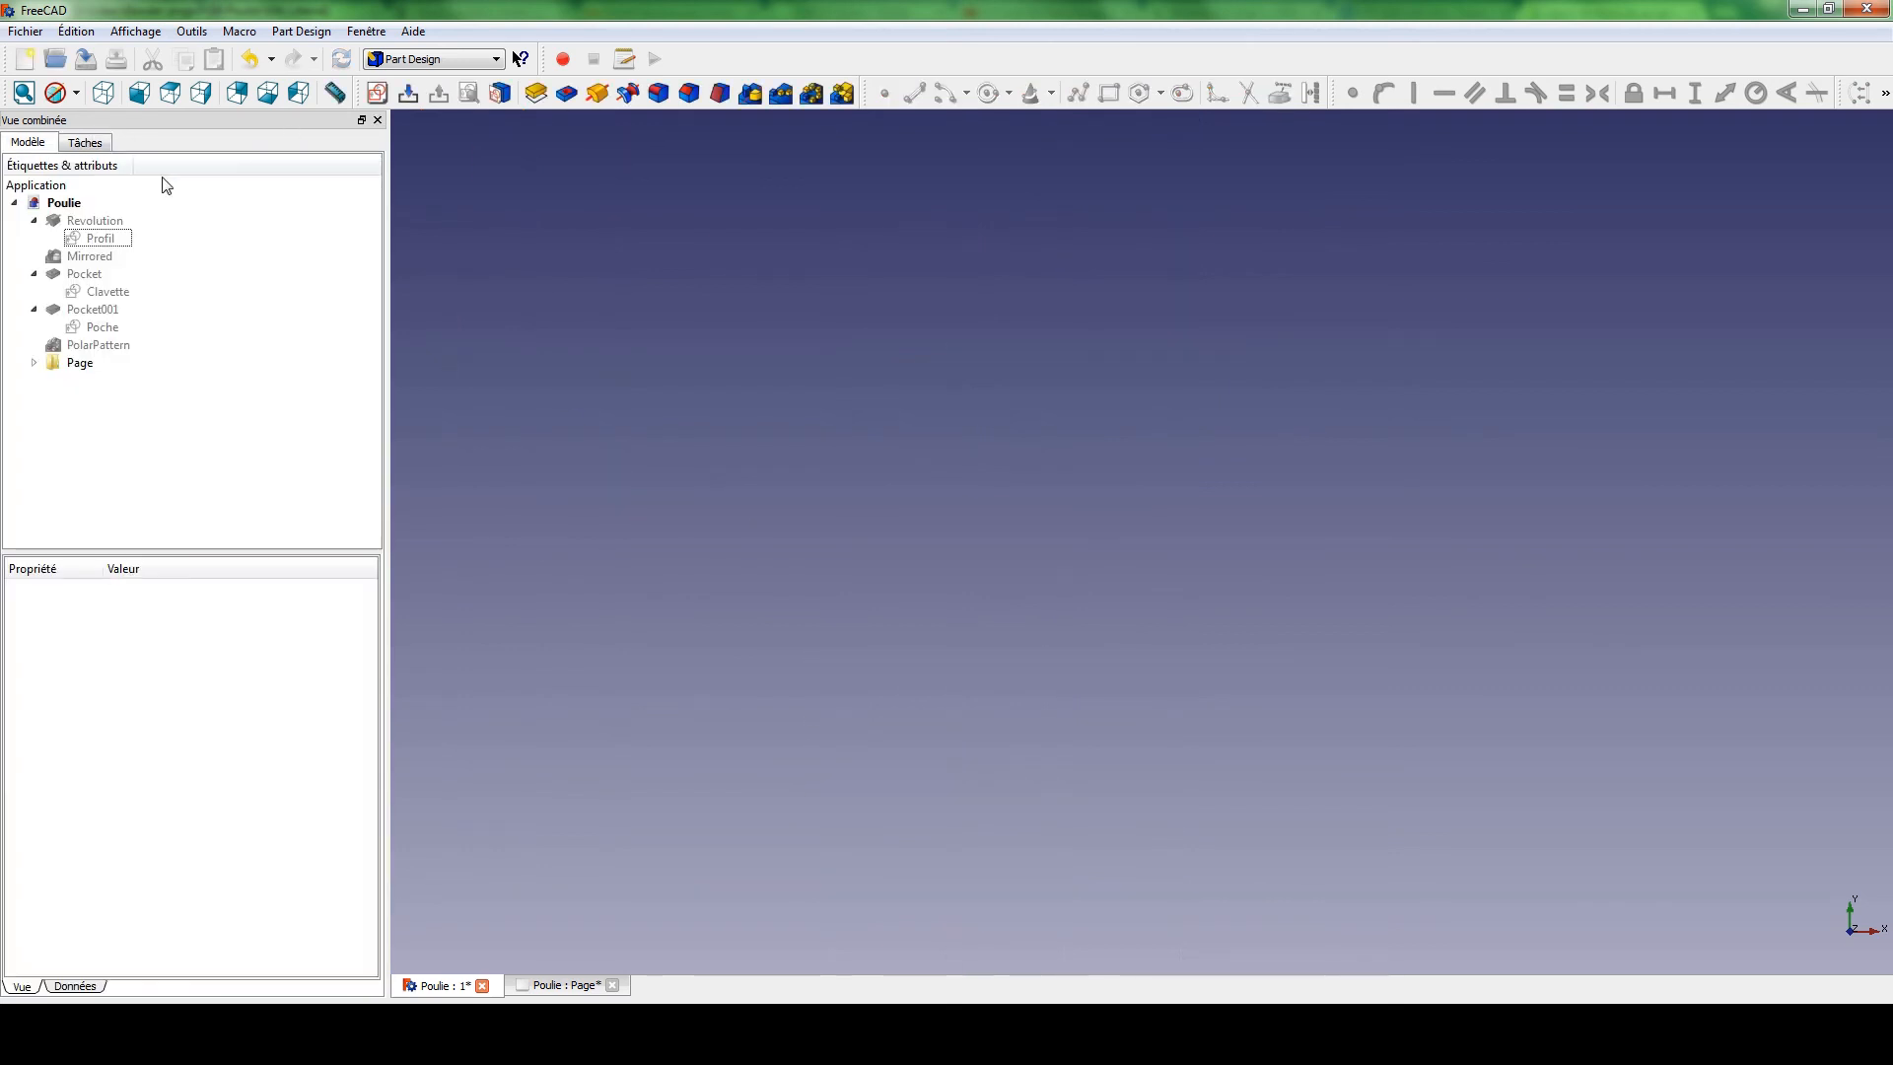
Show the PolarPattern feature again and inspect the filleted hub and the whole pulley.
{"action": "left_click", "coordinate": [94, 345]}
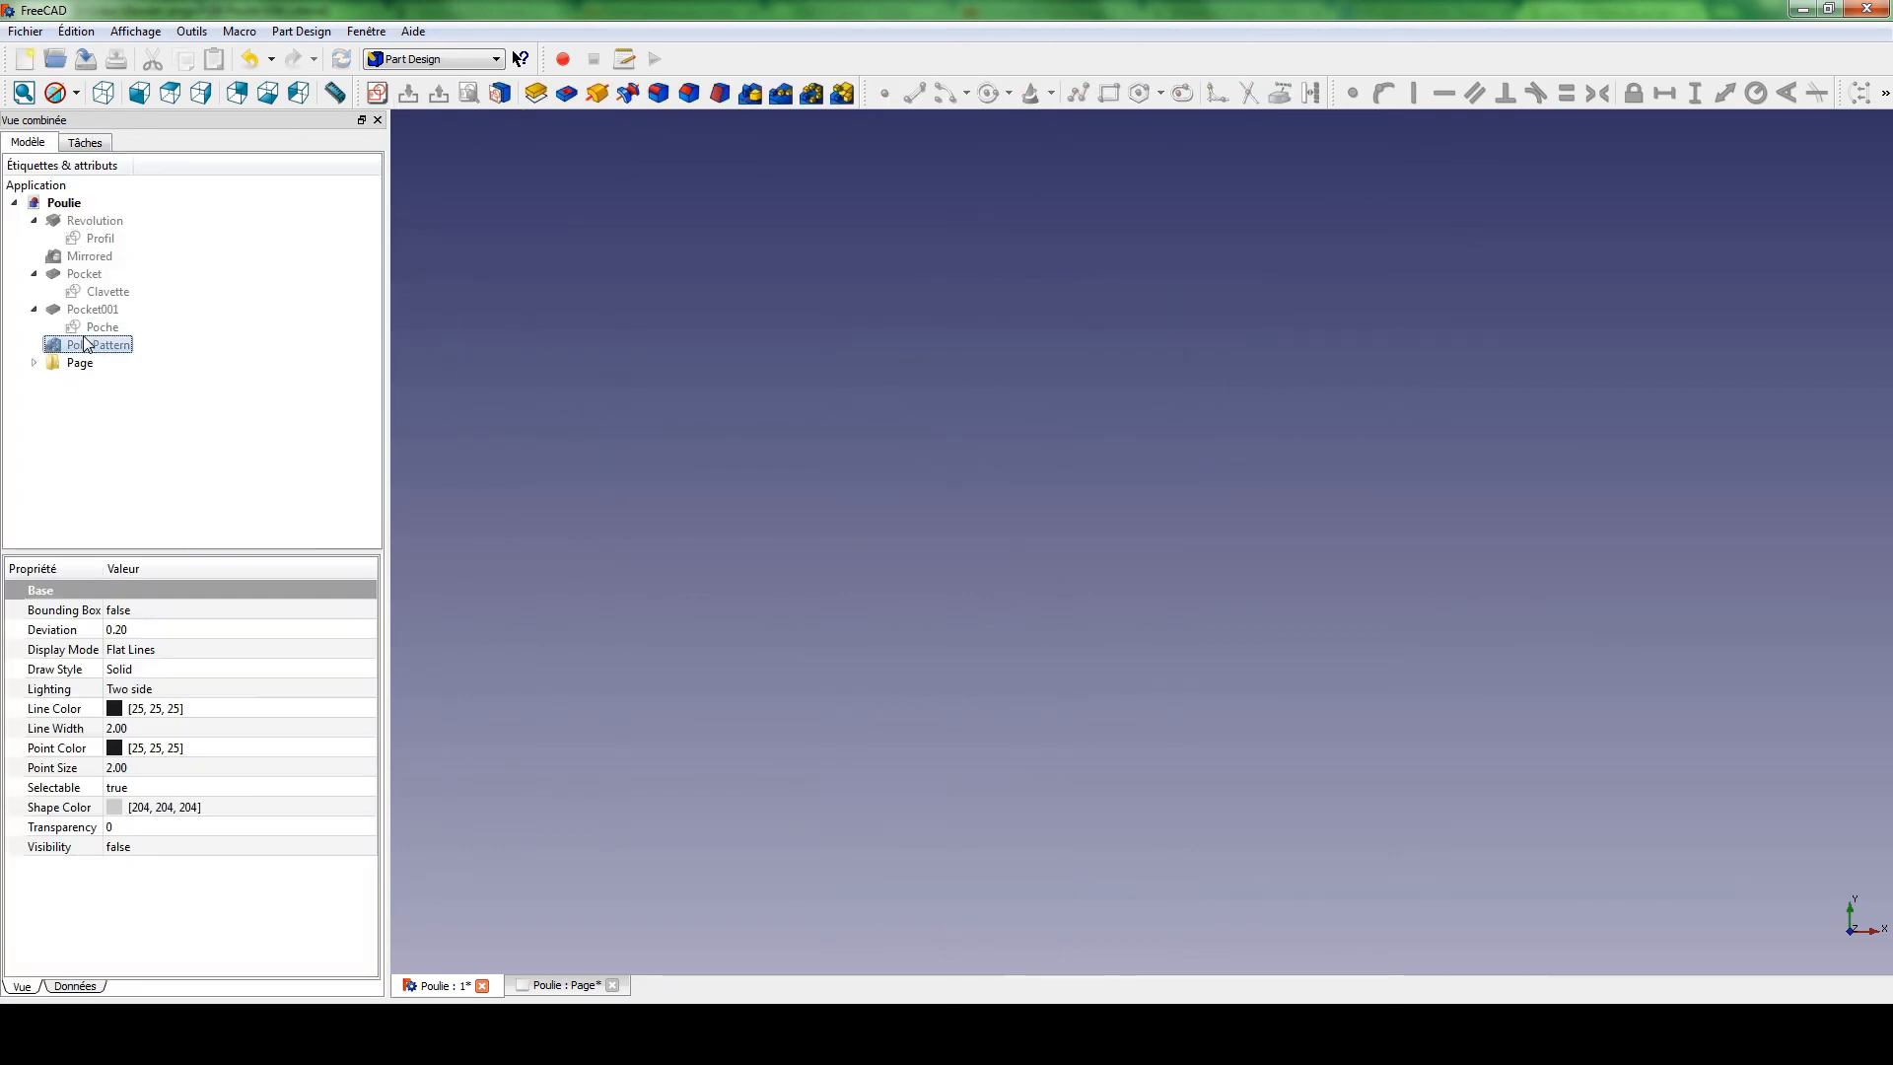
{"action": "key", "text": "space"}
{"action": "middle_click_drag", "start_coordinate": [919, 505], "coordinate": [1174, 503]}
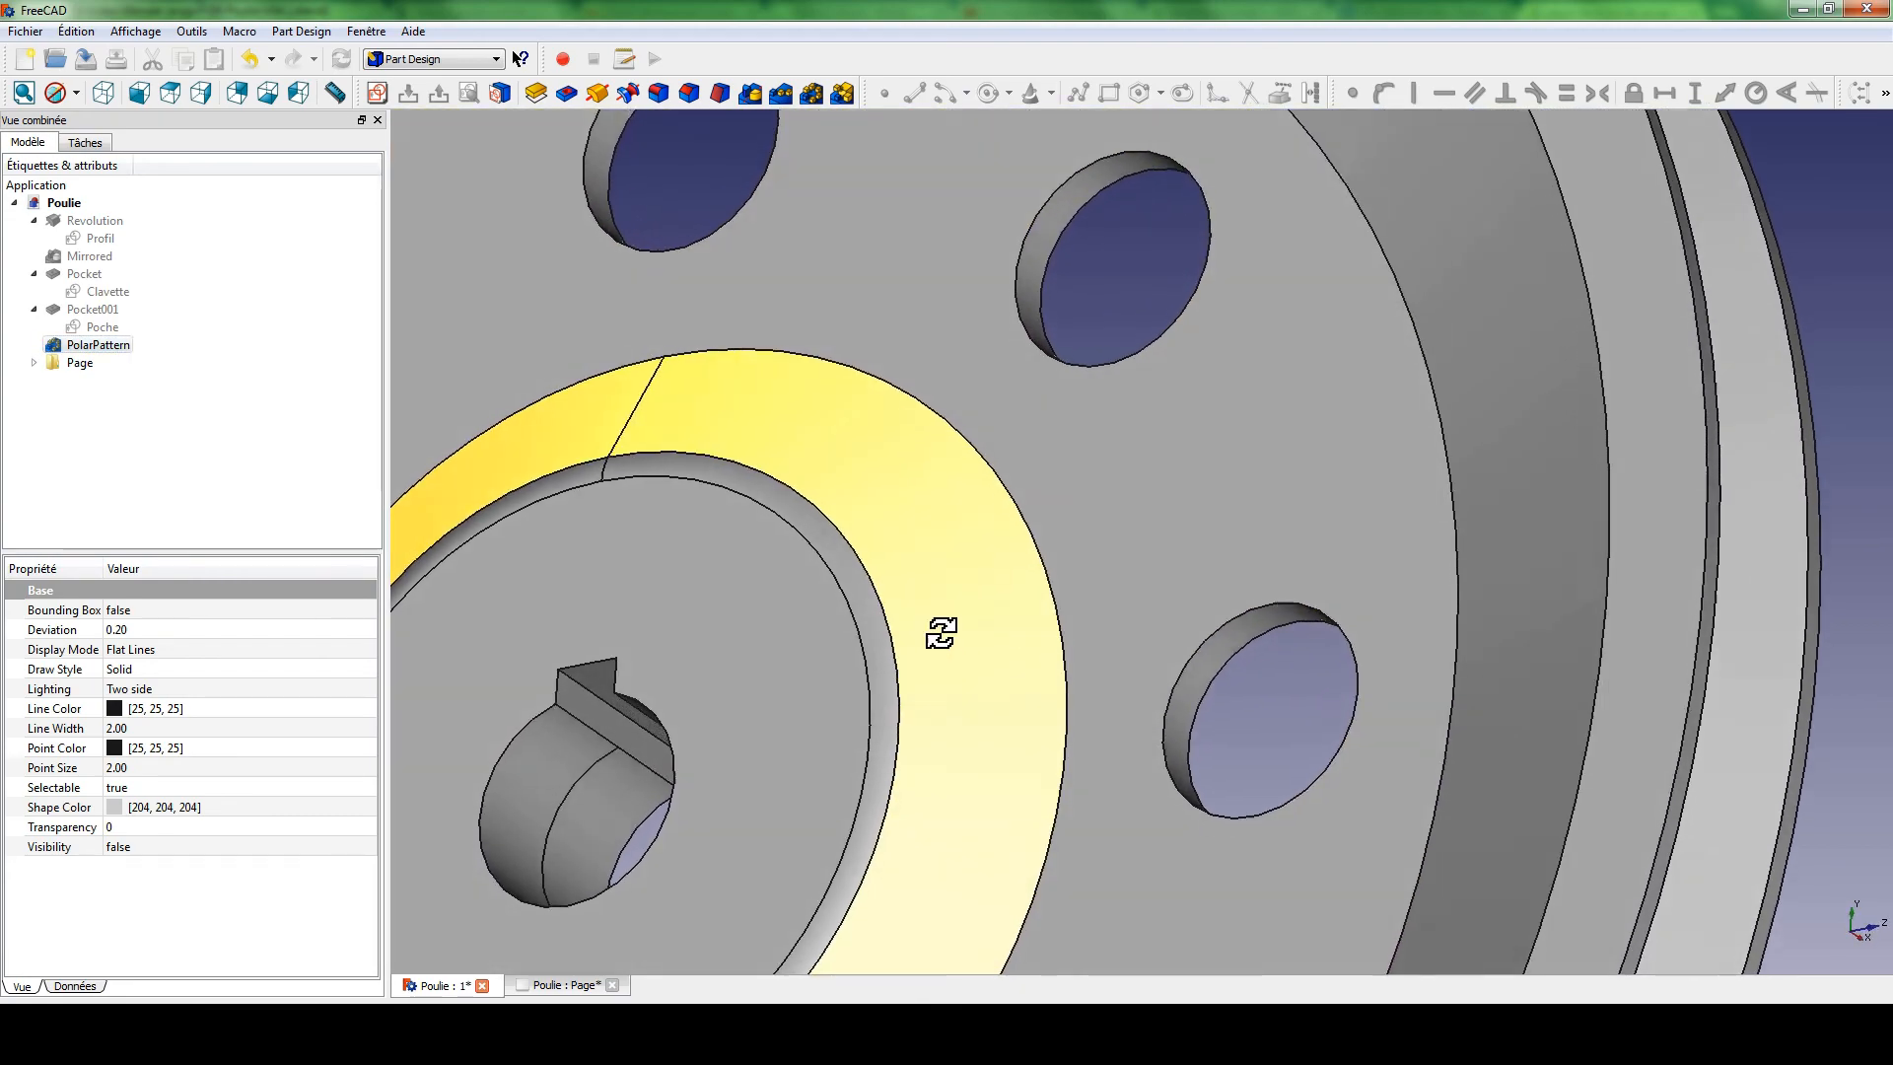
{"action": "left_click", "coordinate": [927, 628]}
{"action": "middle_click_drag", "start_coordinate": [804, 678], "coordinate": [917, 381]}
{"action": "scroll", "coordinate": [1022, 474], "scroll_direction": "down", "scroll_amount": 7}
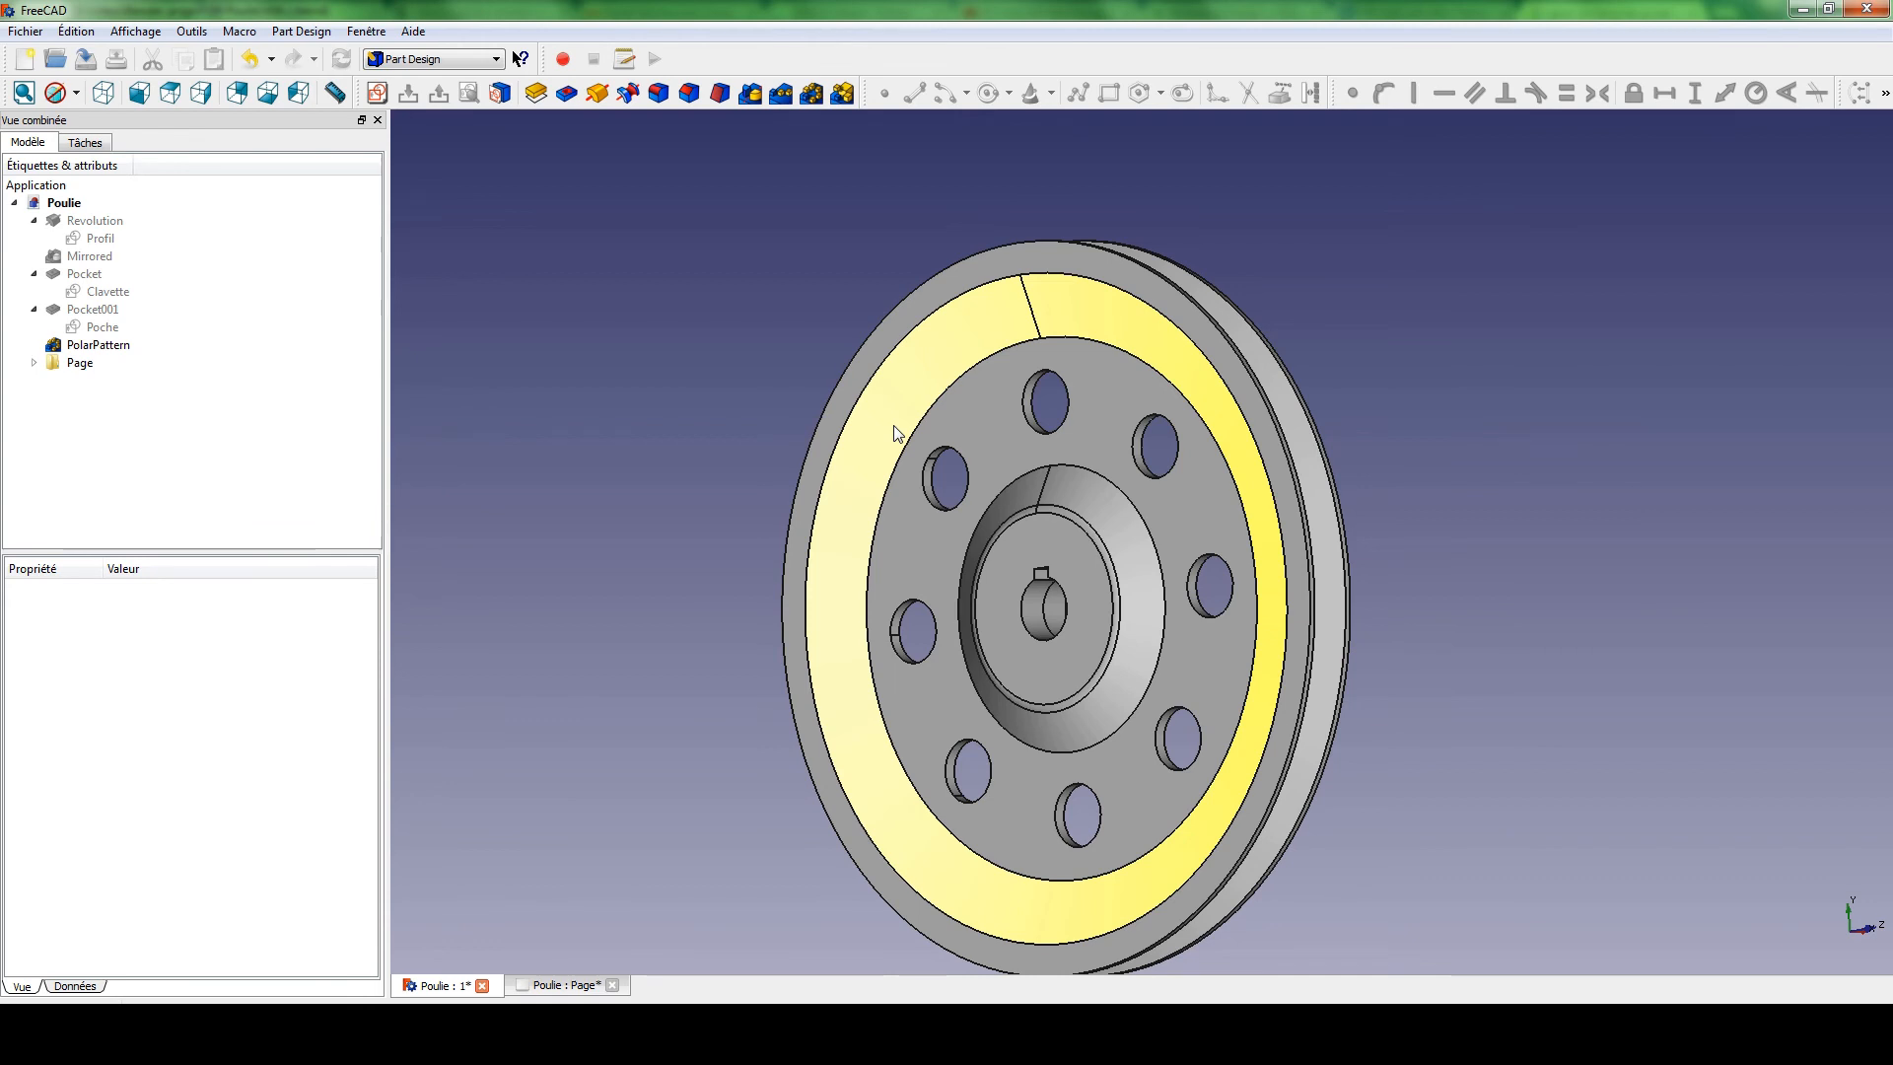
Examine the pulley's rim and V-groove closely in the front view.
{"action": "key", "text": "1"}
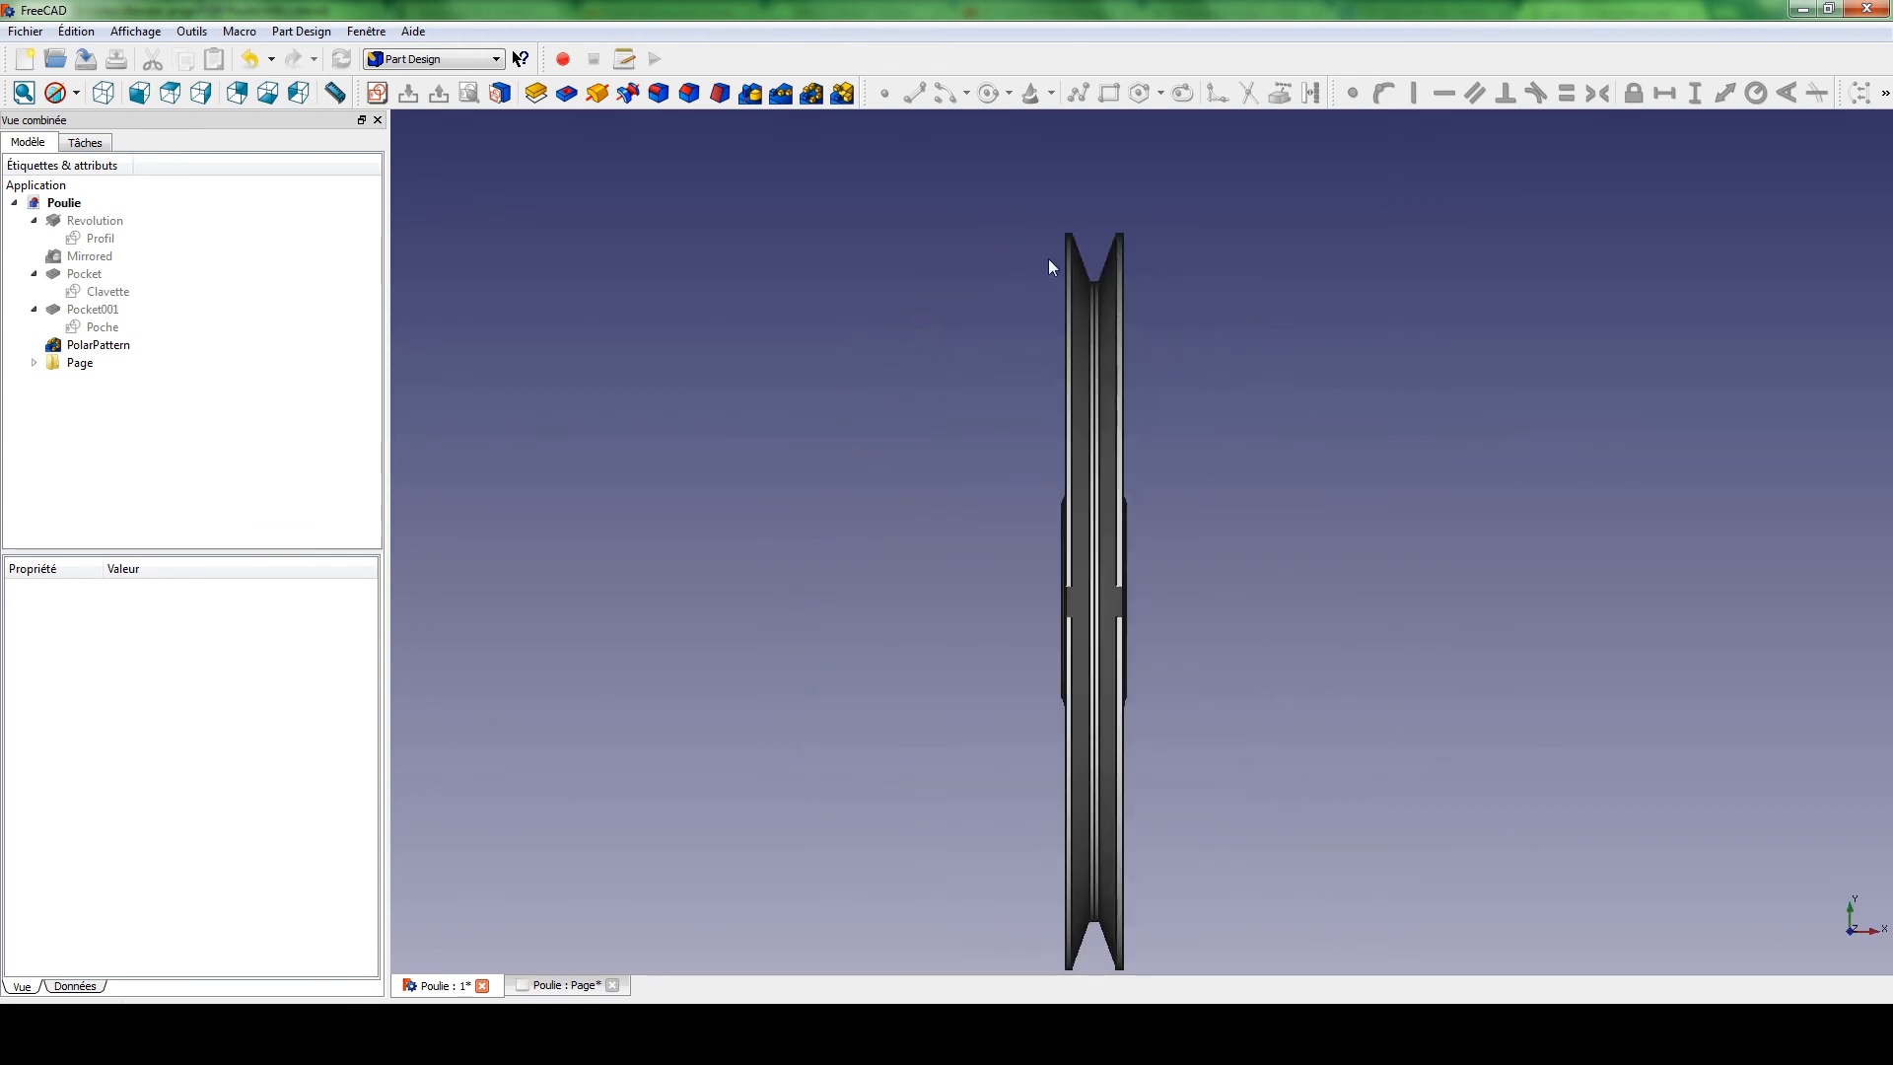
{"action": "scroll", "coordinate": [1092, 281], "scroll_direction": "up", "scroll_amount": 6}
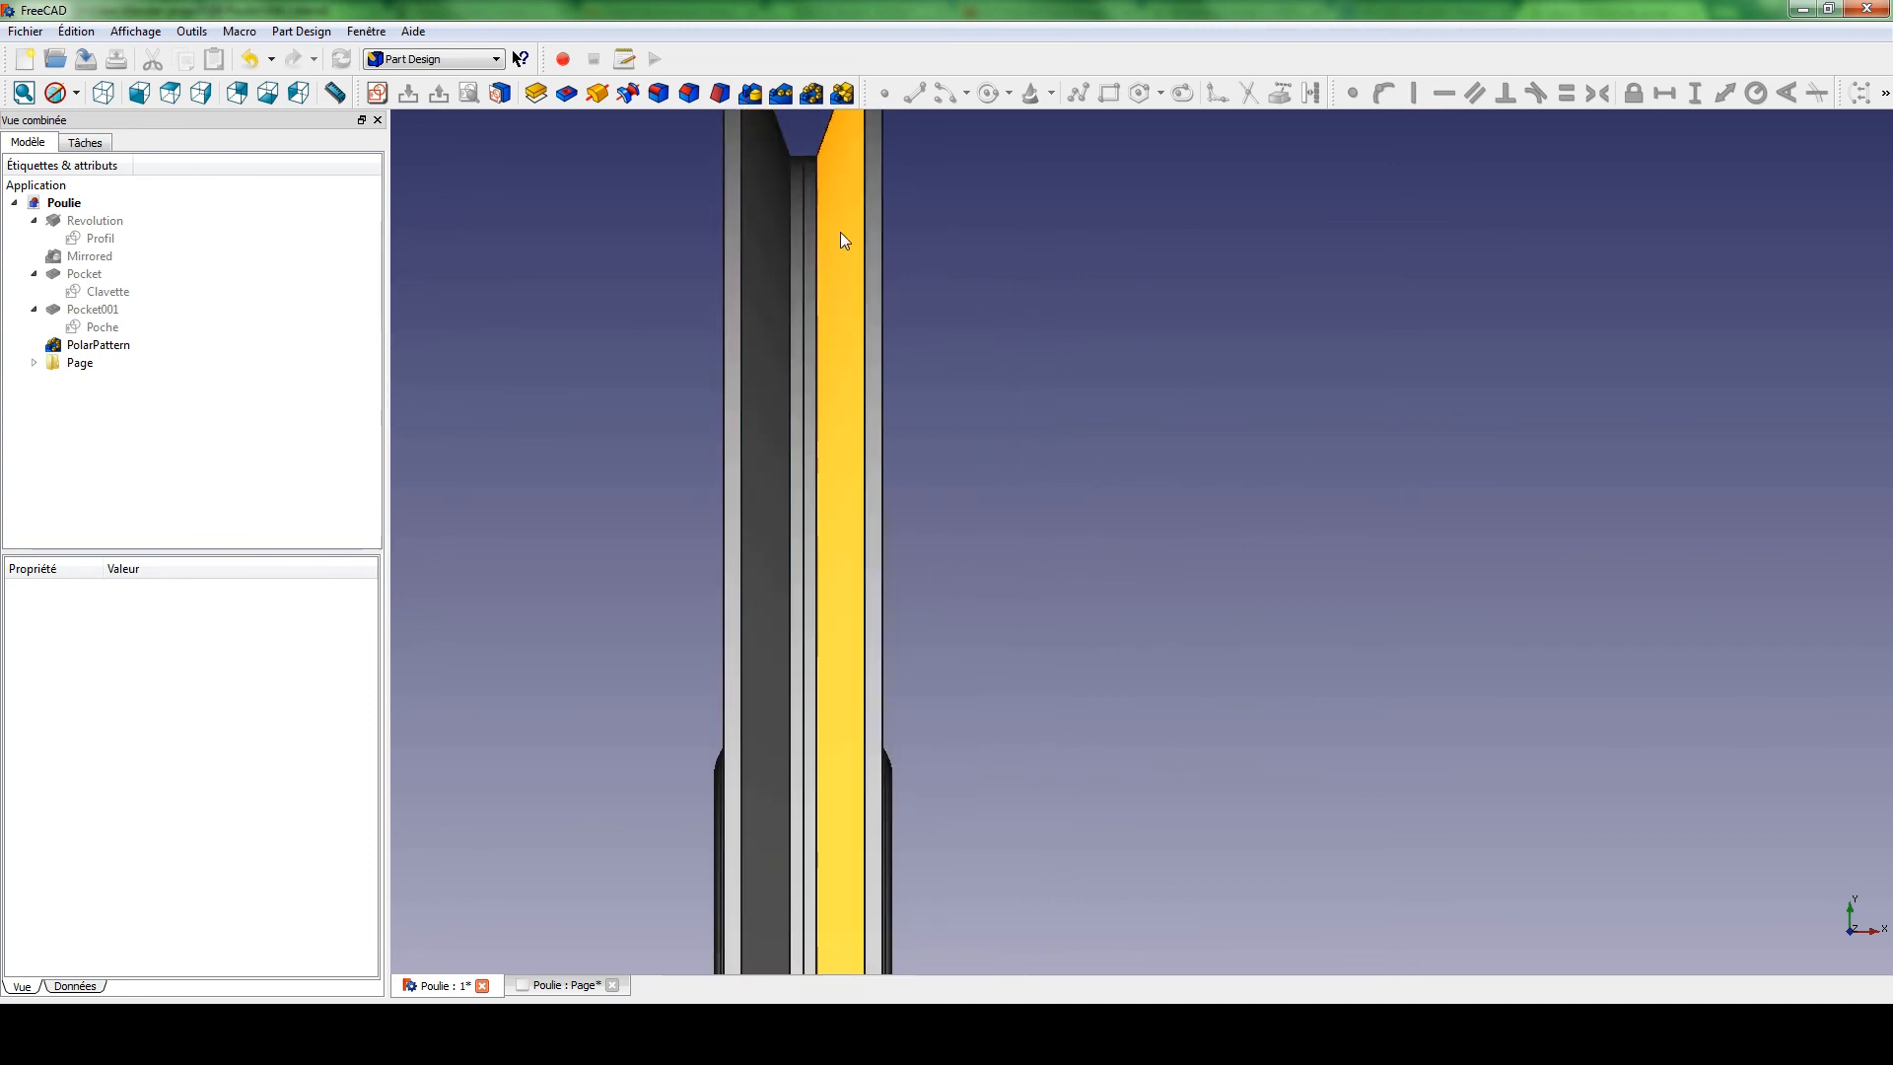
{"action": "middle_click_drag", "start_coordinate": [844, 239], "coordinate": [1098, 579]}
{"action": "scroll", "coordinate": [1107, 532], "scroll_direction": "up", "scroll_amount": 3}
{"action": "middle_click_drag", "start_coordinate": [993, 456], "coordinate": [1082, 558]}
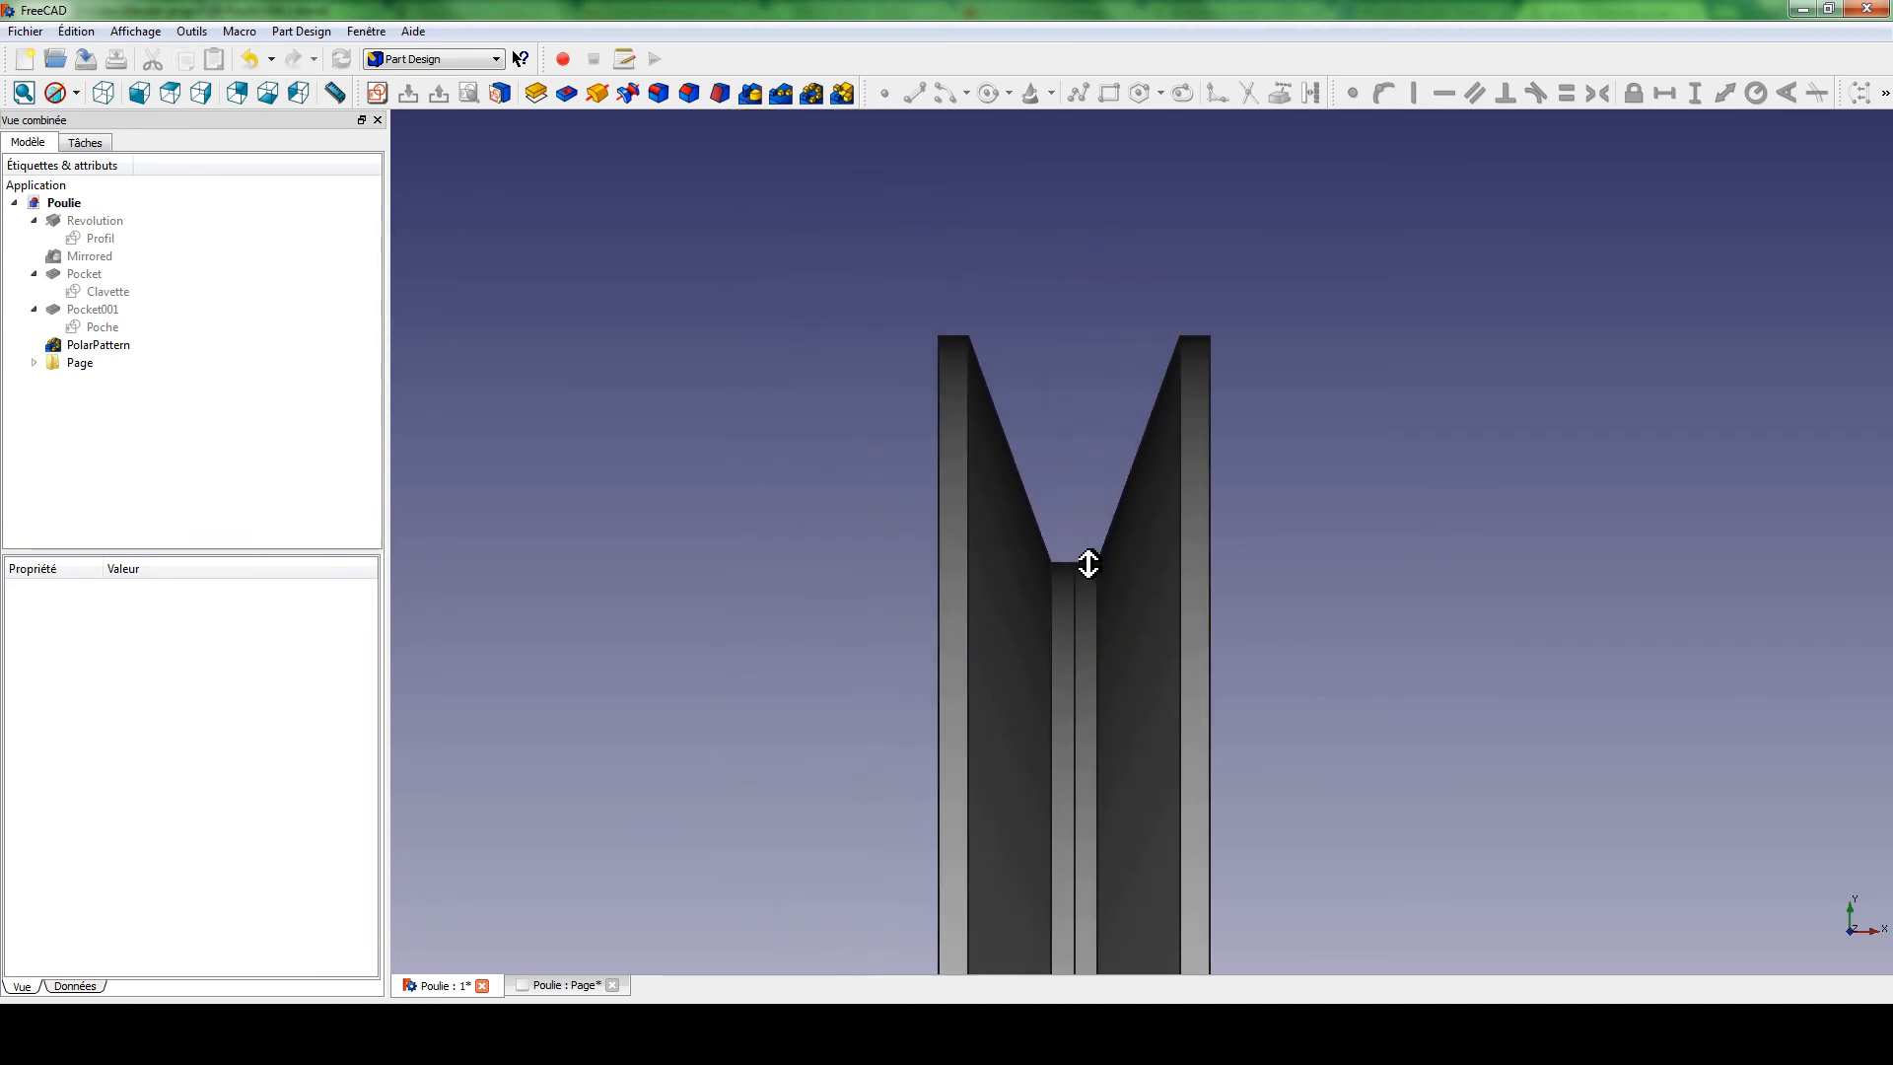
{"action": "scroll", "coordinate": [1088, 564], "scroll_direction": "up", "scroll_amount": 2}
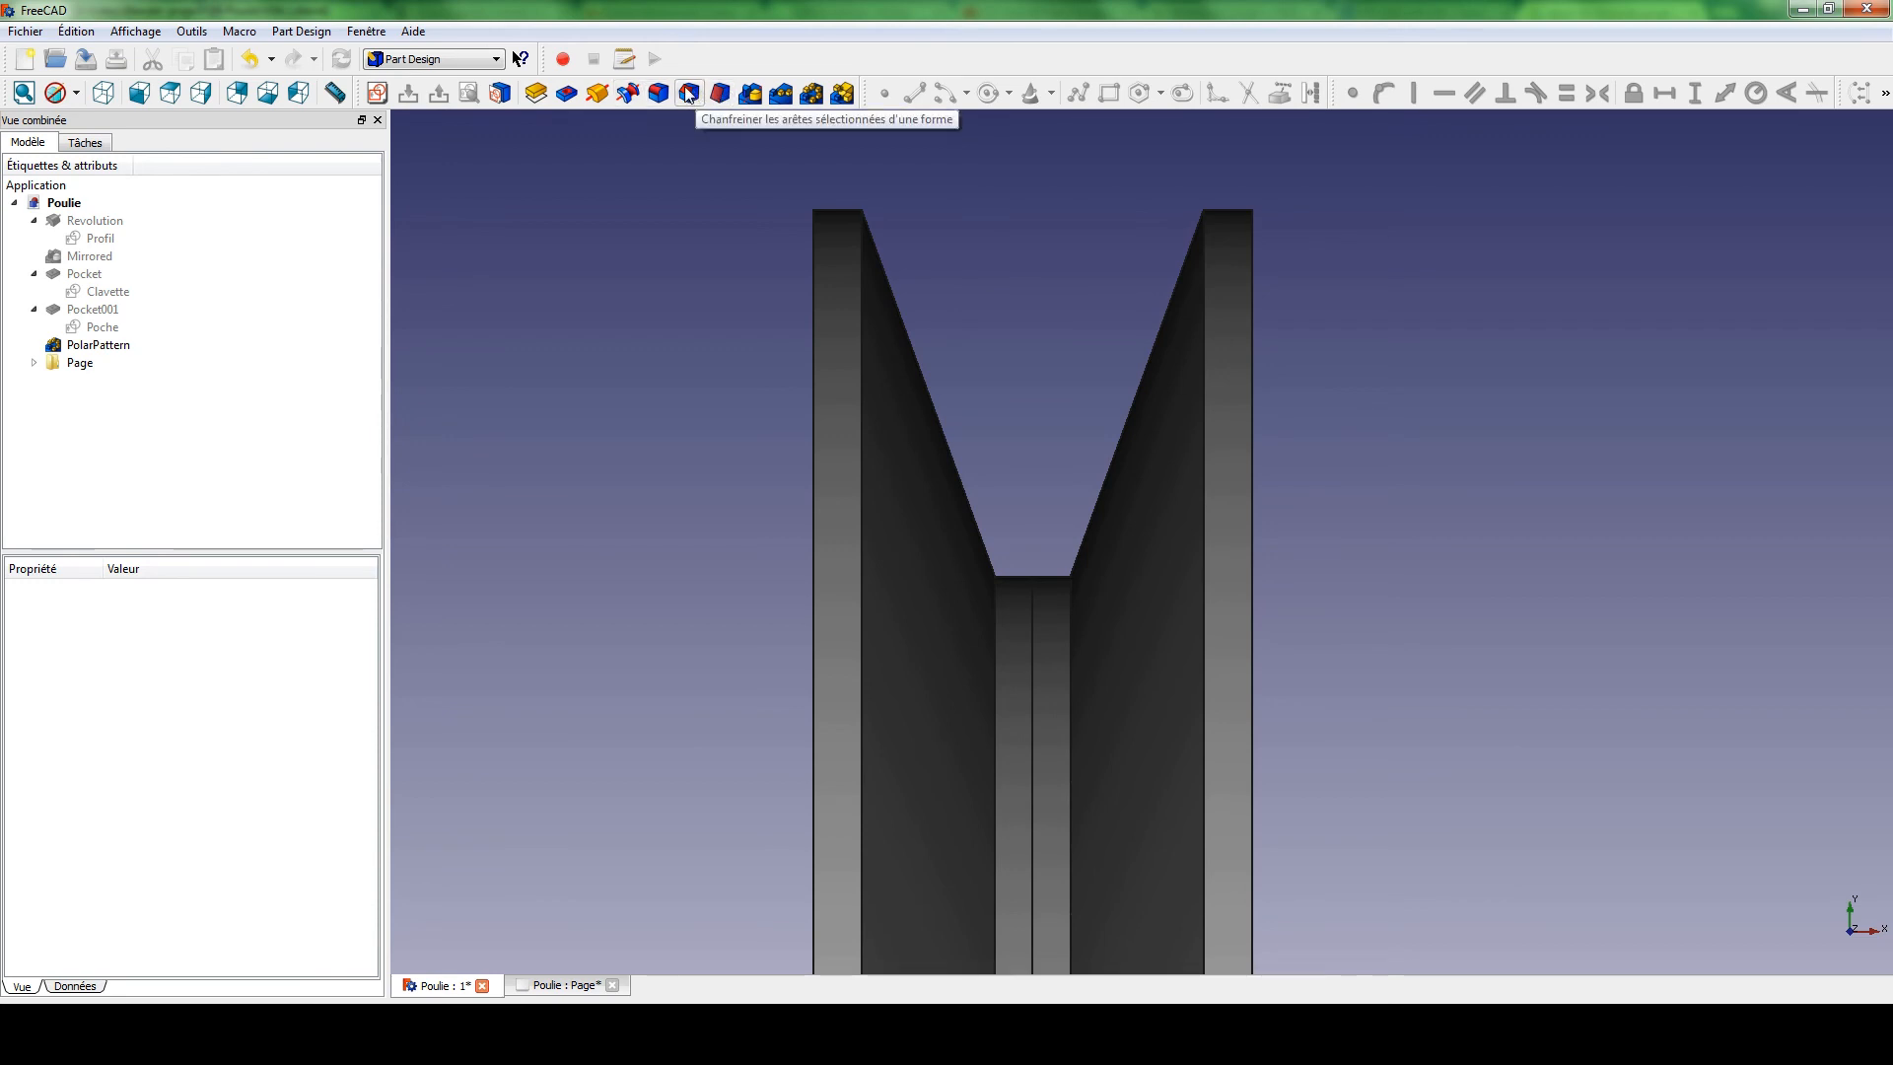
{"action": "middle_click_drag", "start_coordinate": [718, 312], "coordinate": [784, 347]}
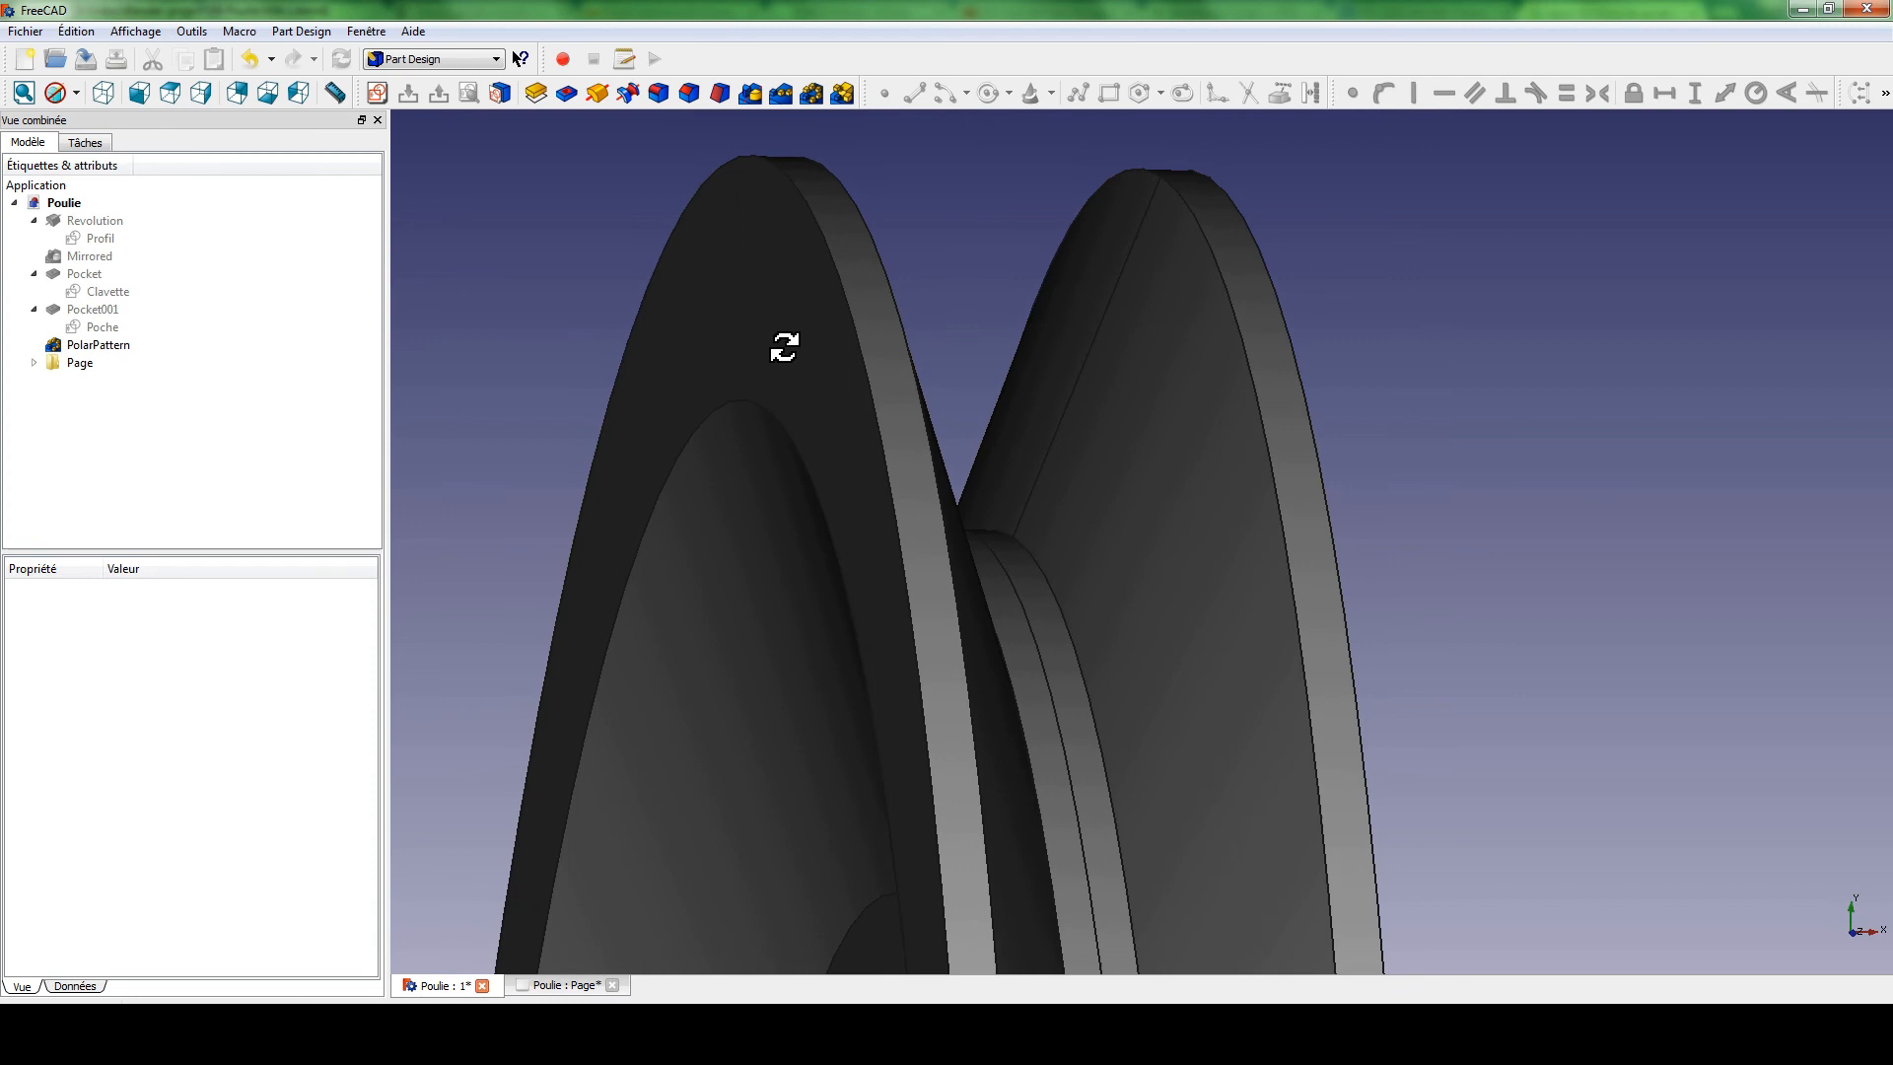
{"action": "left_click", "coordinate": [780, 172]}
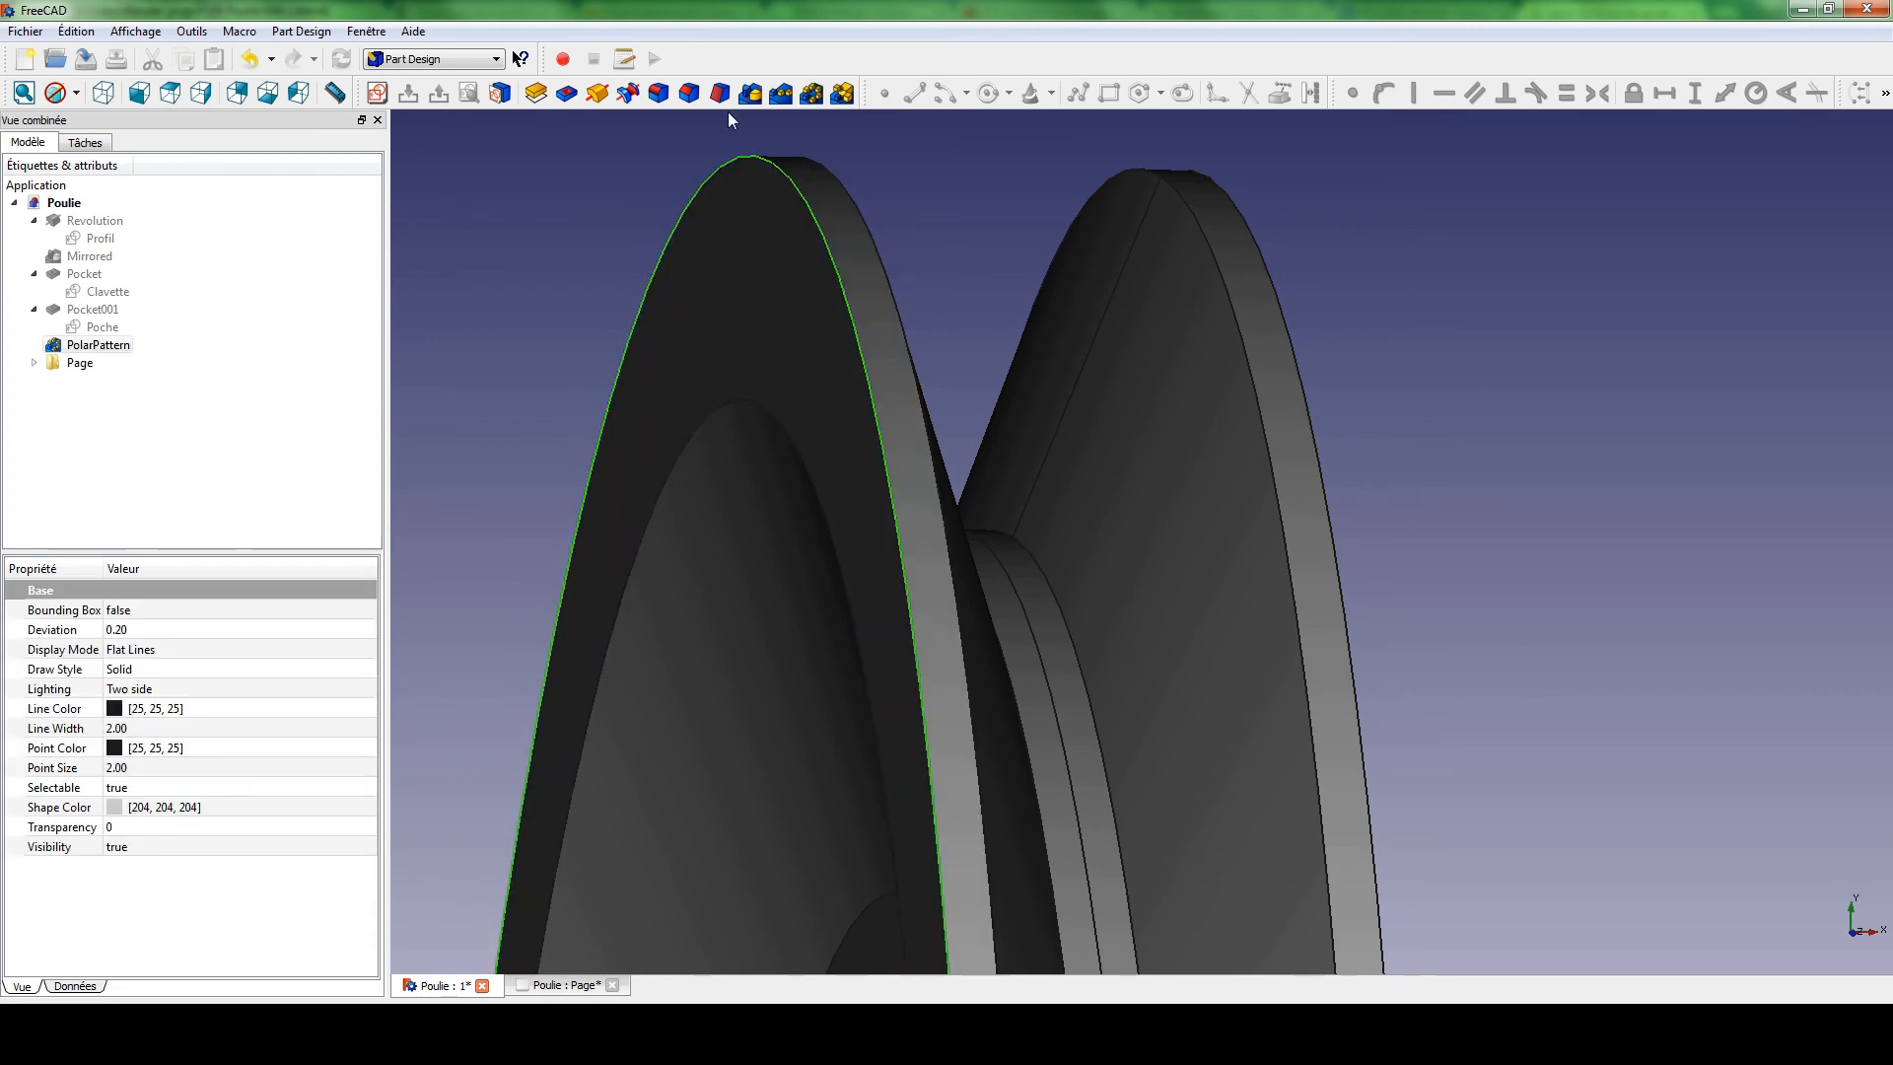
{"action": "left_click", "coordinate": [689, 93]}
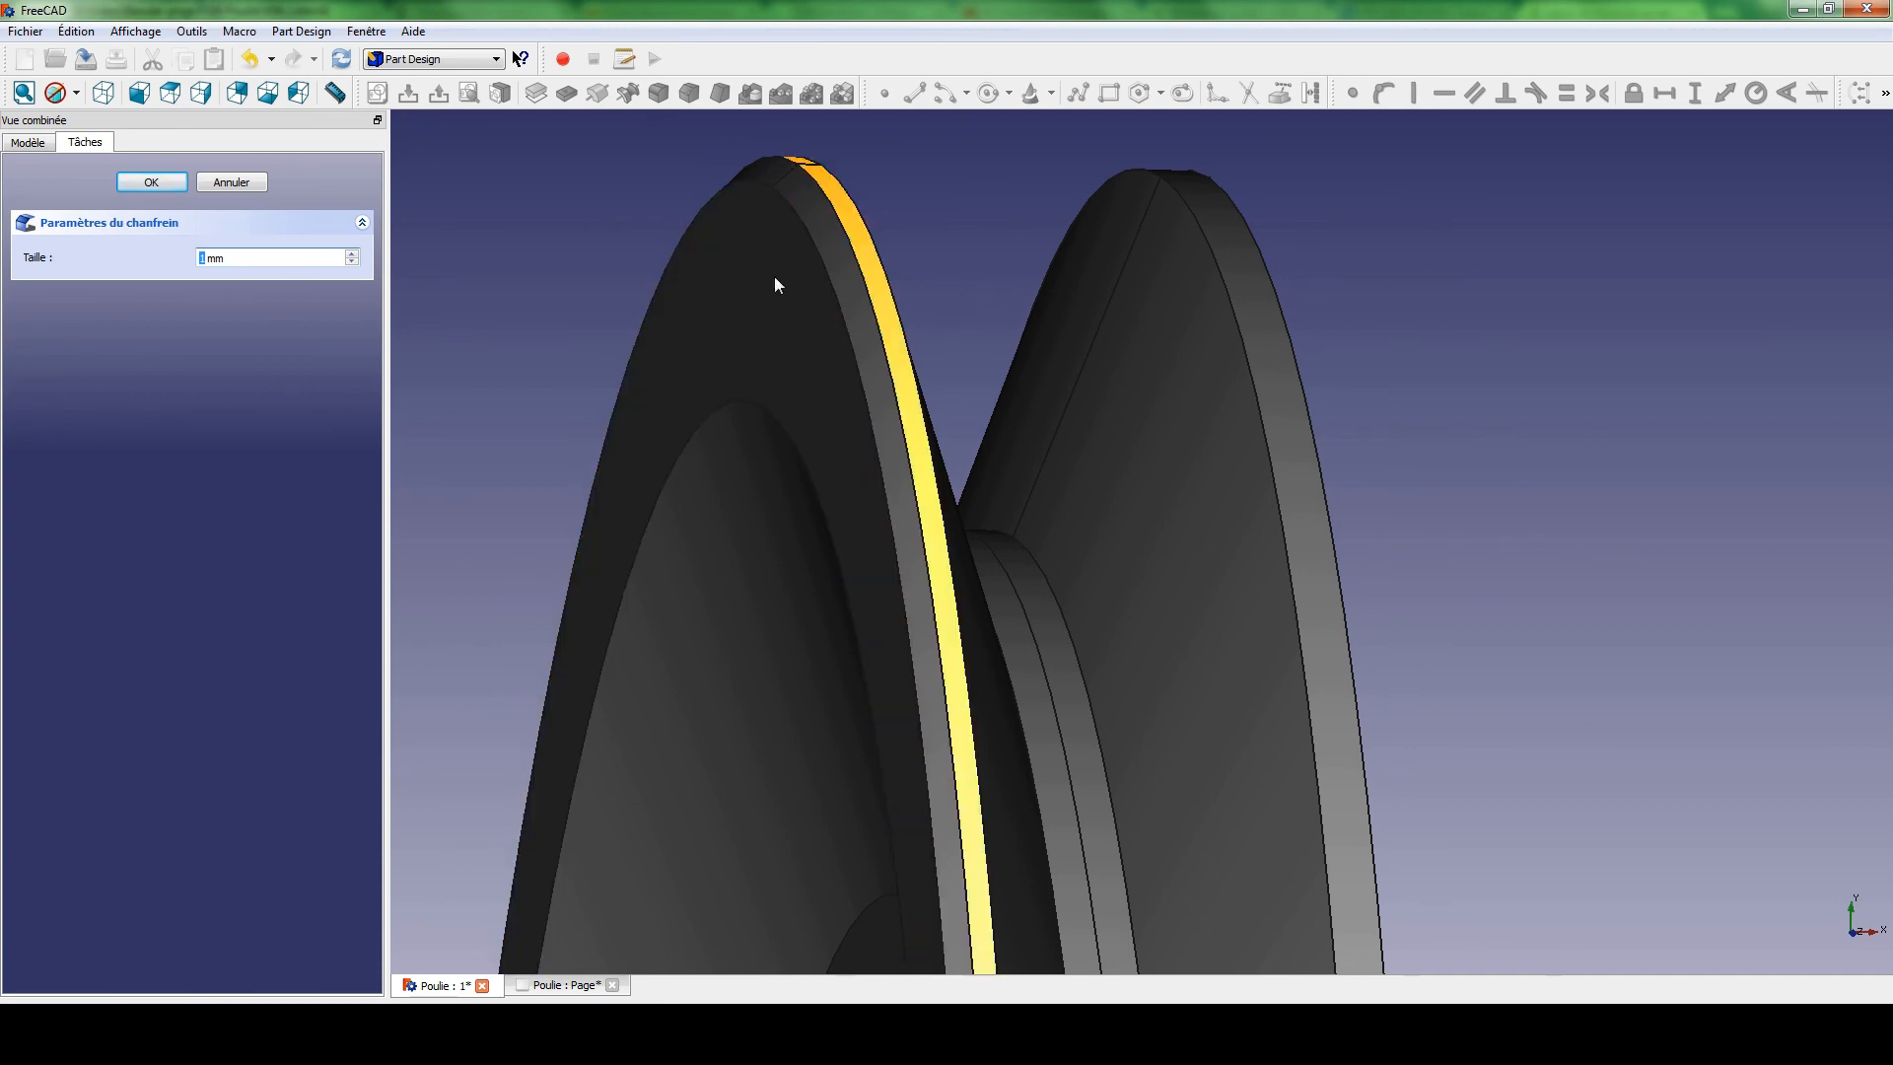
{"action": "middle_click_drag", "start_coordinate": [852, 387], "coordinate": [836, 389]}
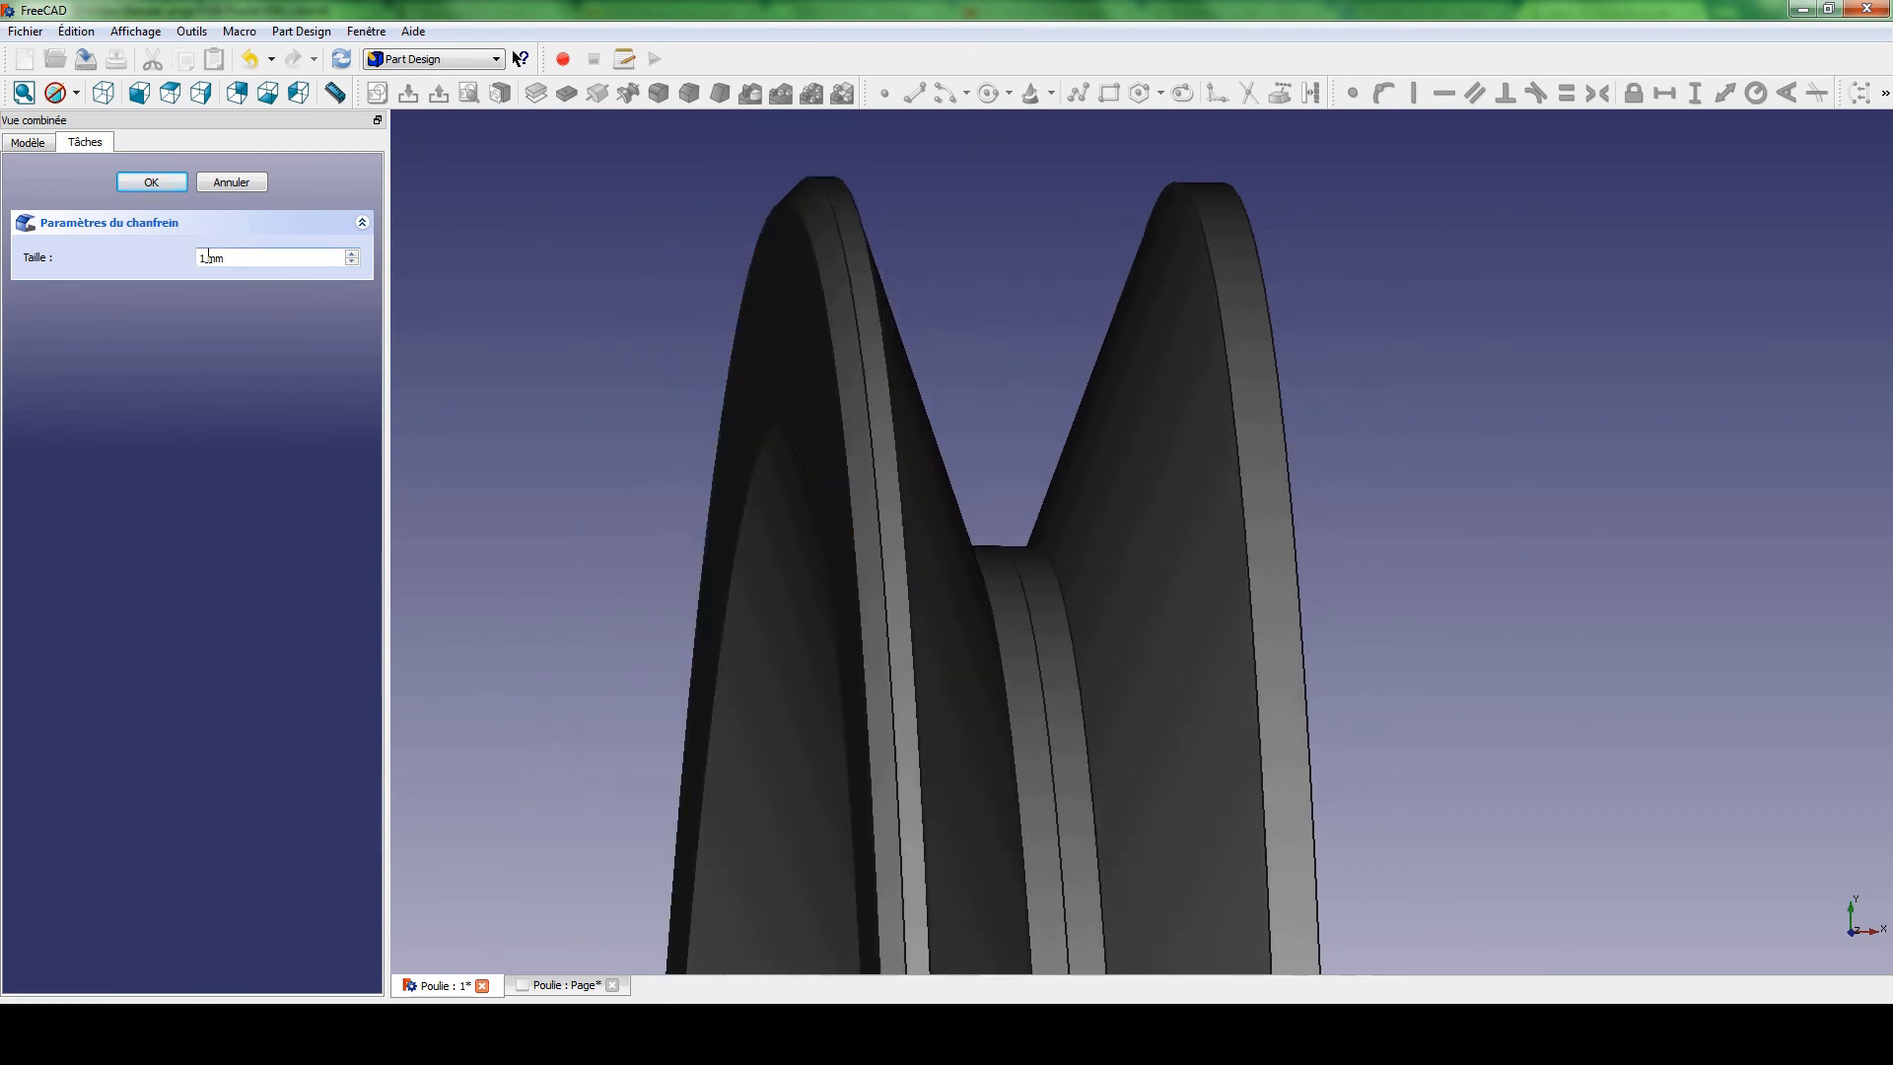
{"action": "left_click", "coordinate": [213, 183]}
{"action": "left_click", "coordinate": [637, 181]}
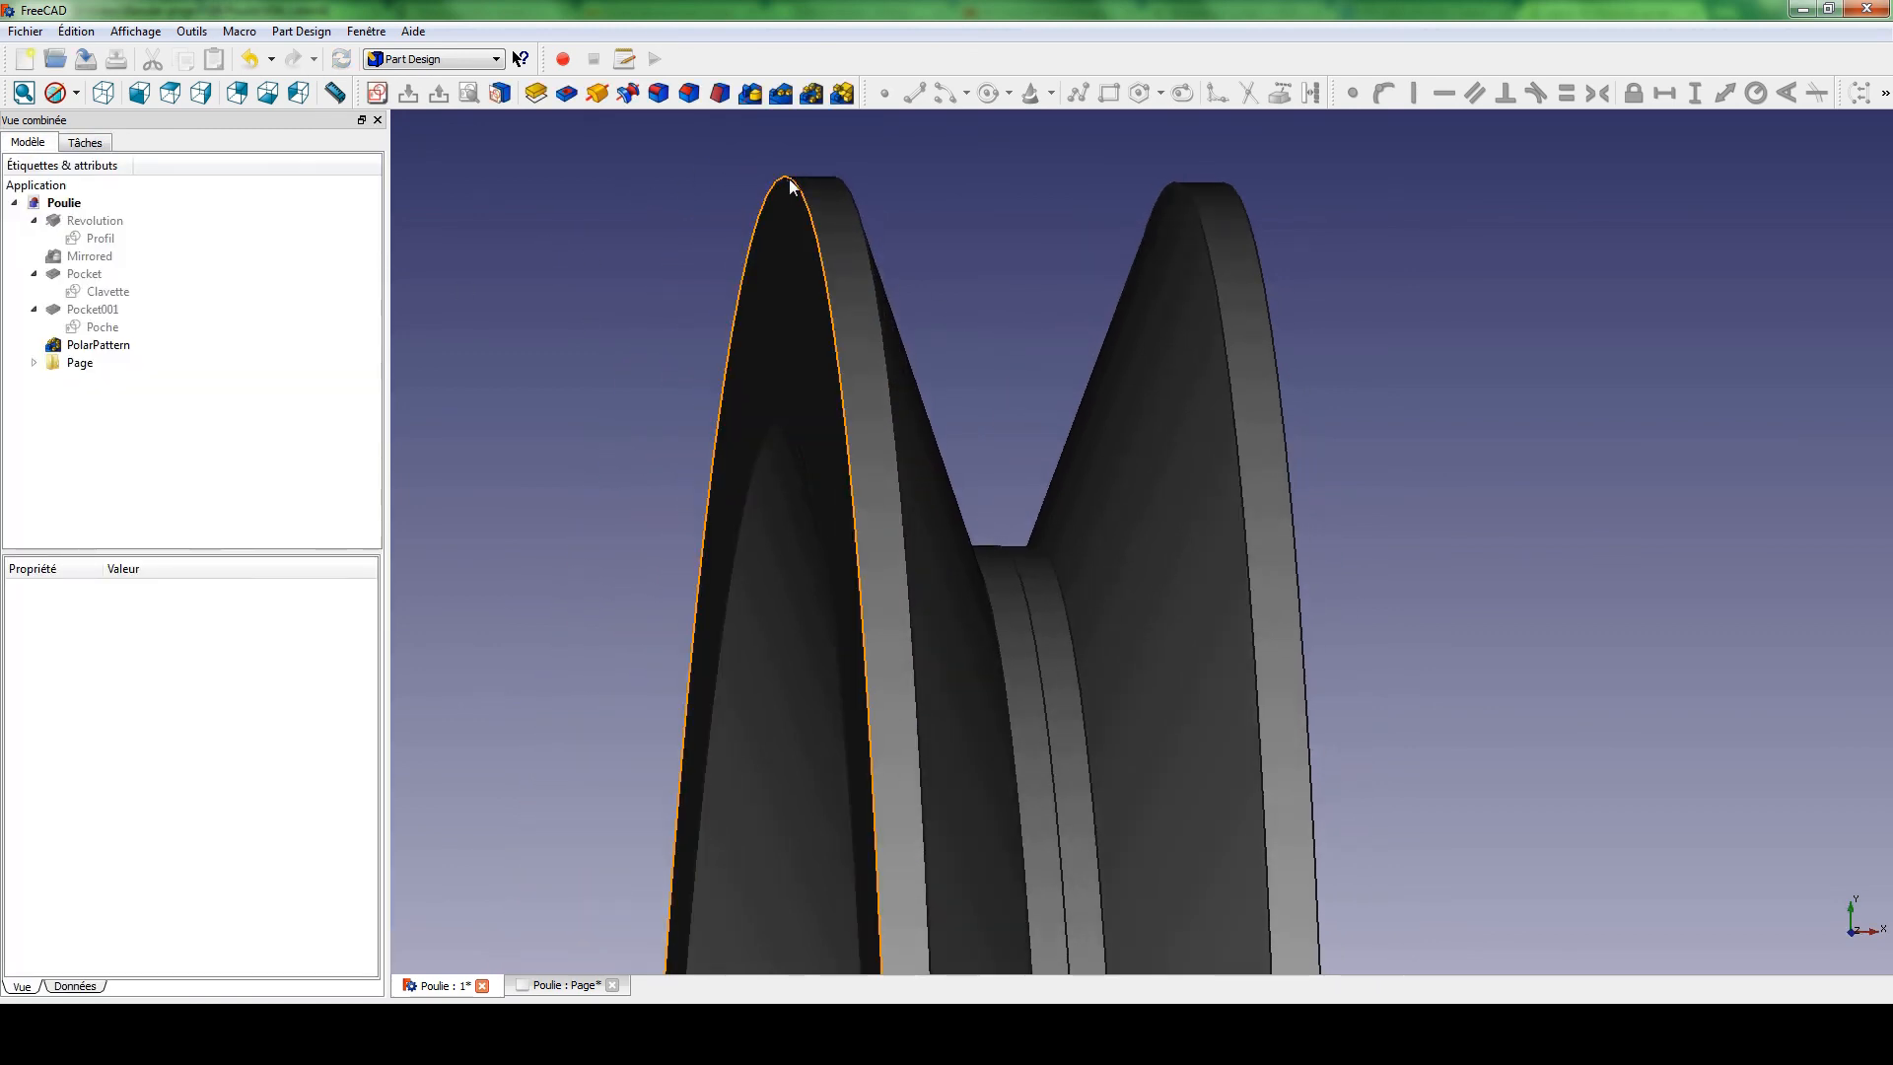
Chamfer the outer circular edges on both side faces of the pulley's rim with a size of 0.2 mm.
{"action": "left_click", "coordinate": [807, 203]}
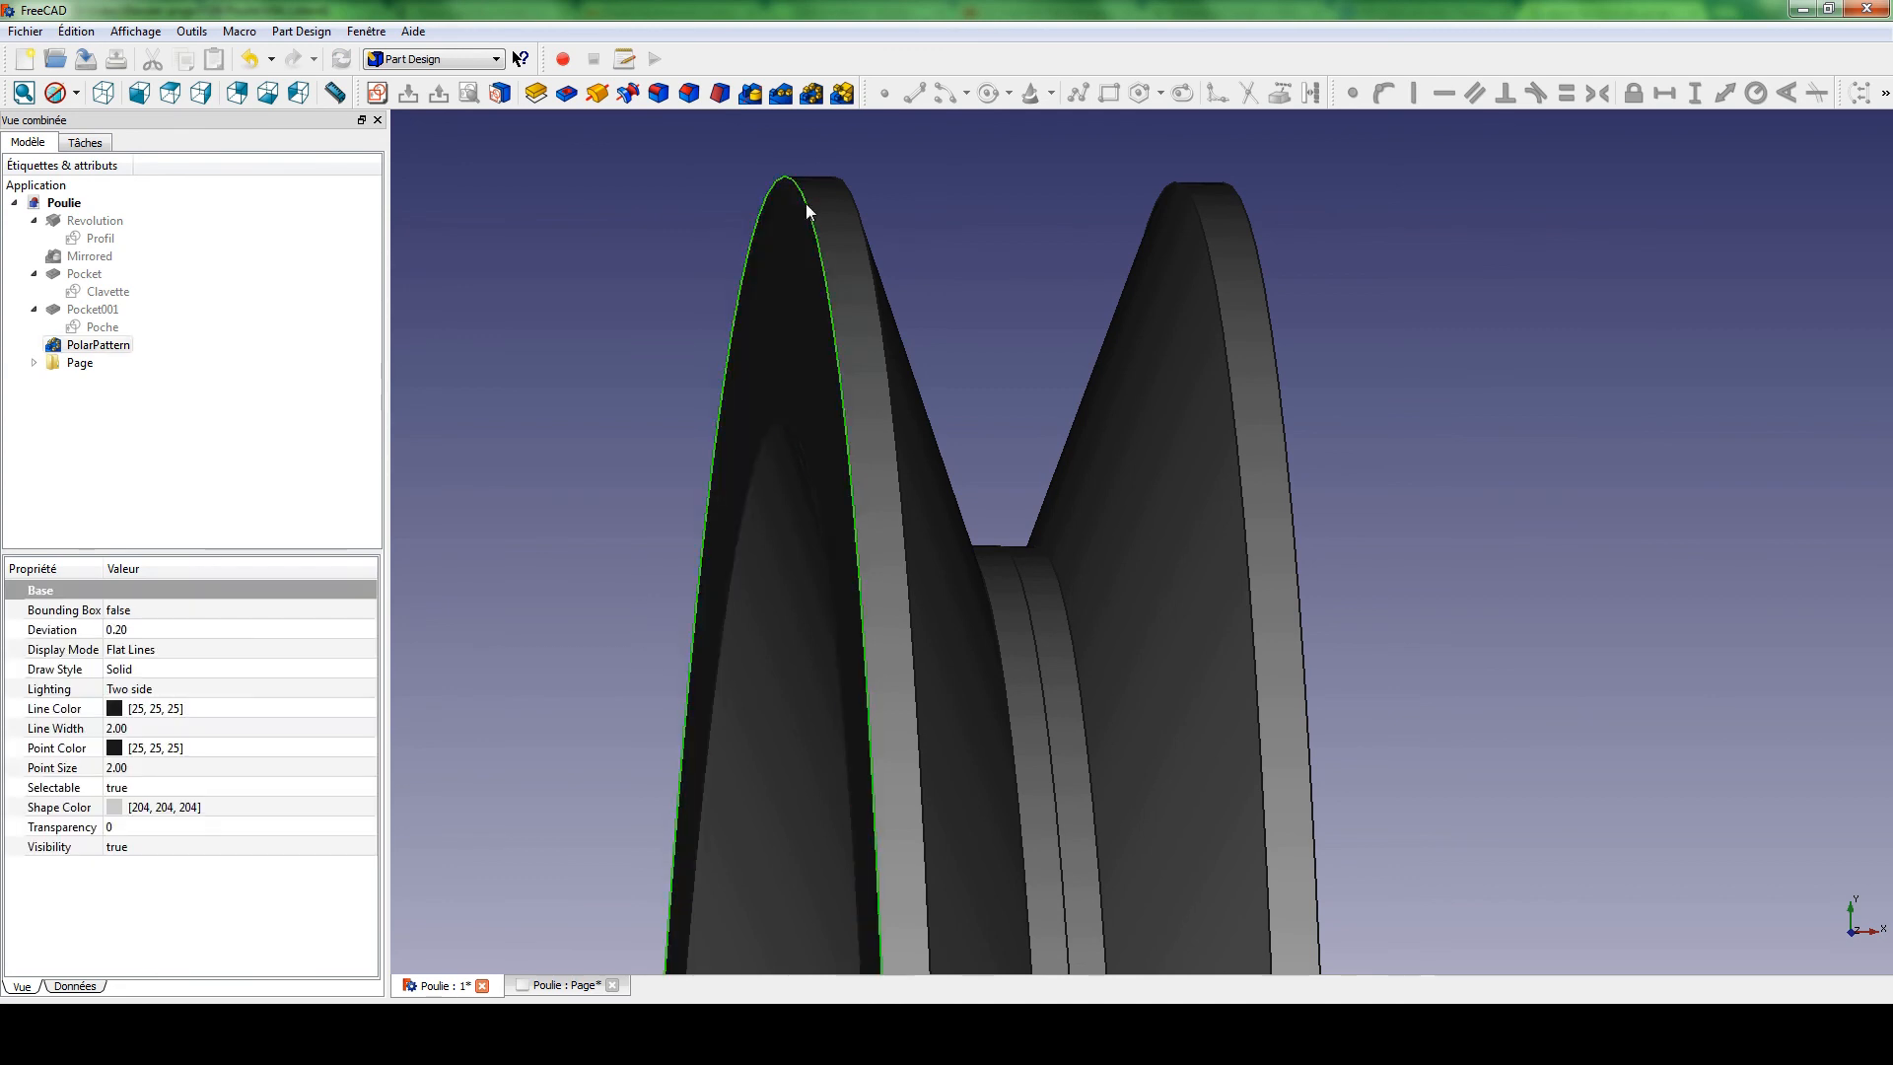
{"action": "middle_click_drag", "start_coordinate": [1329, 396], "coordinate": [1182, 339]}
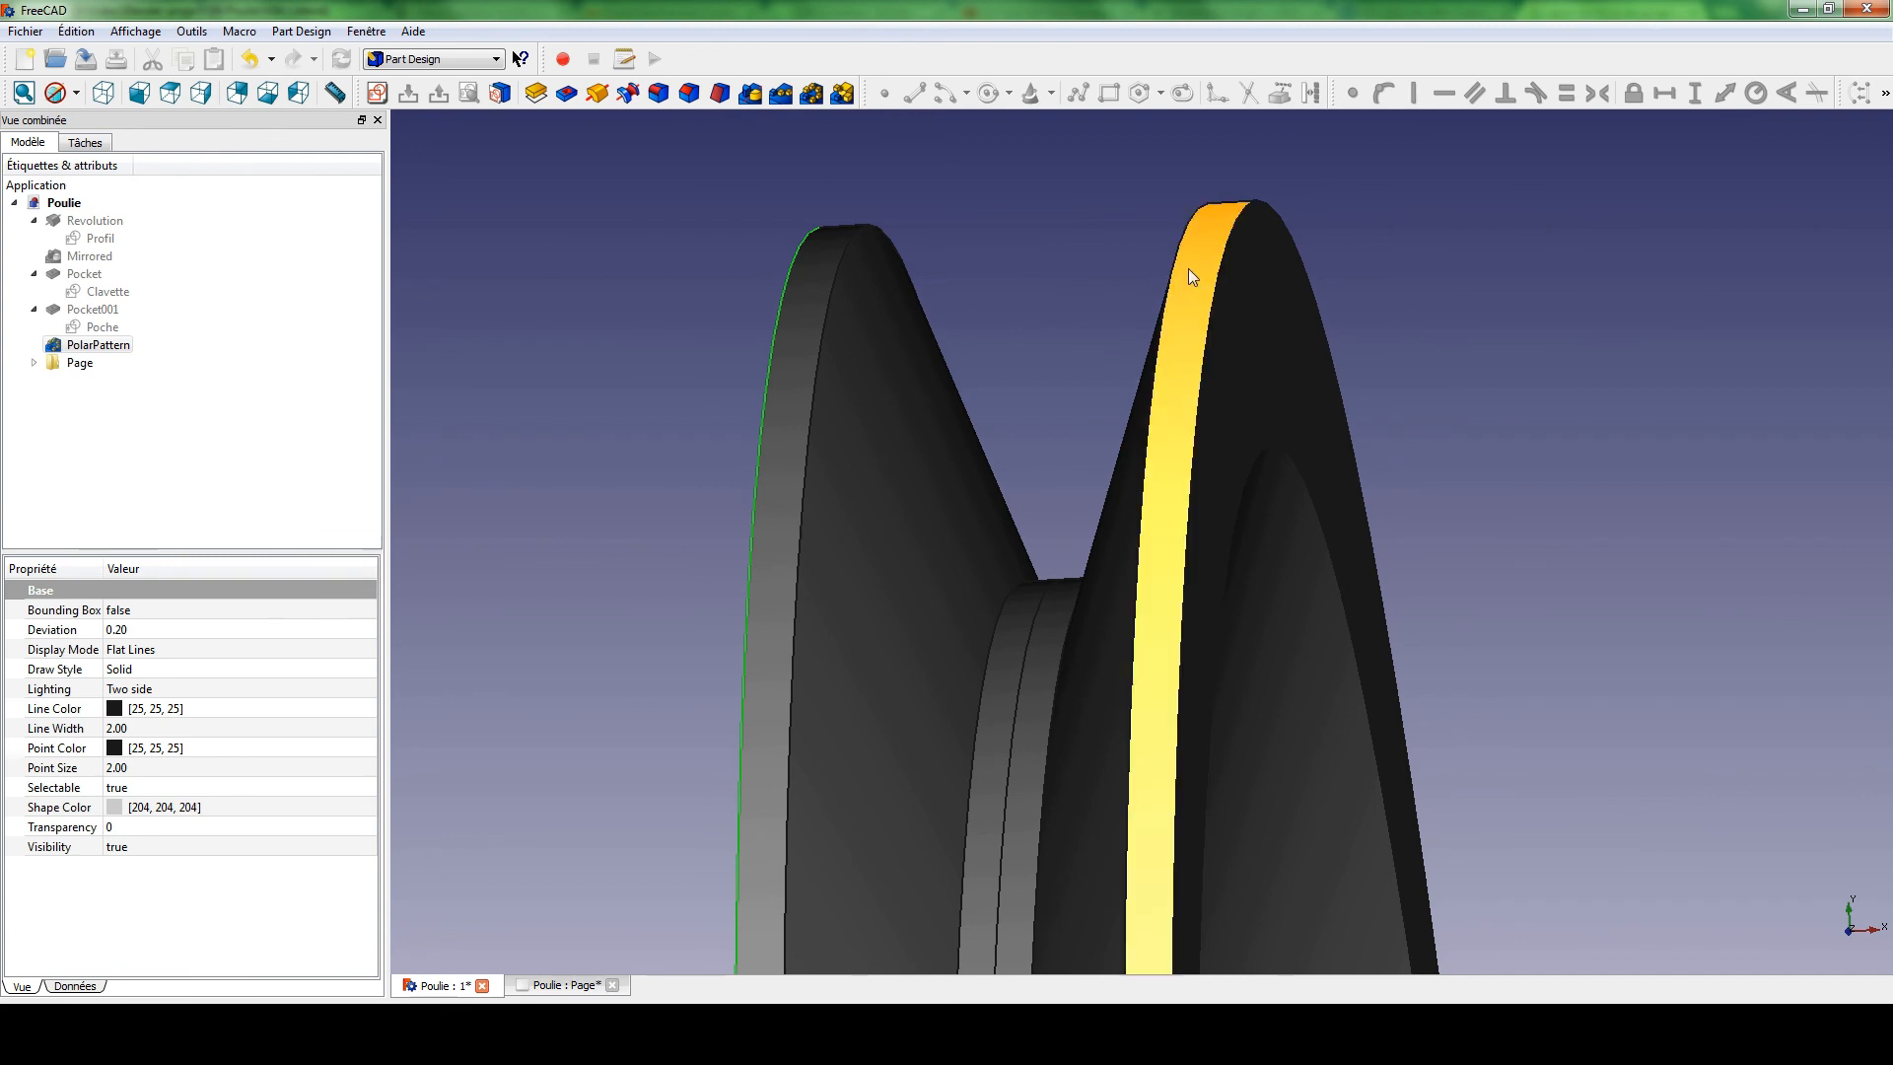
{"action": "left_click", "coordinate": [1223, 277], "text": "ctrl"}
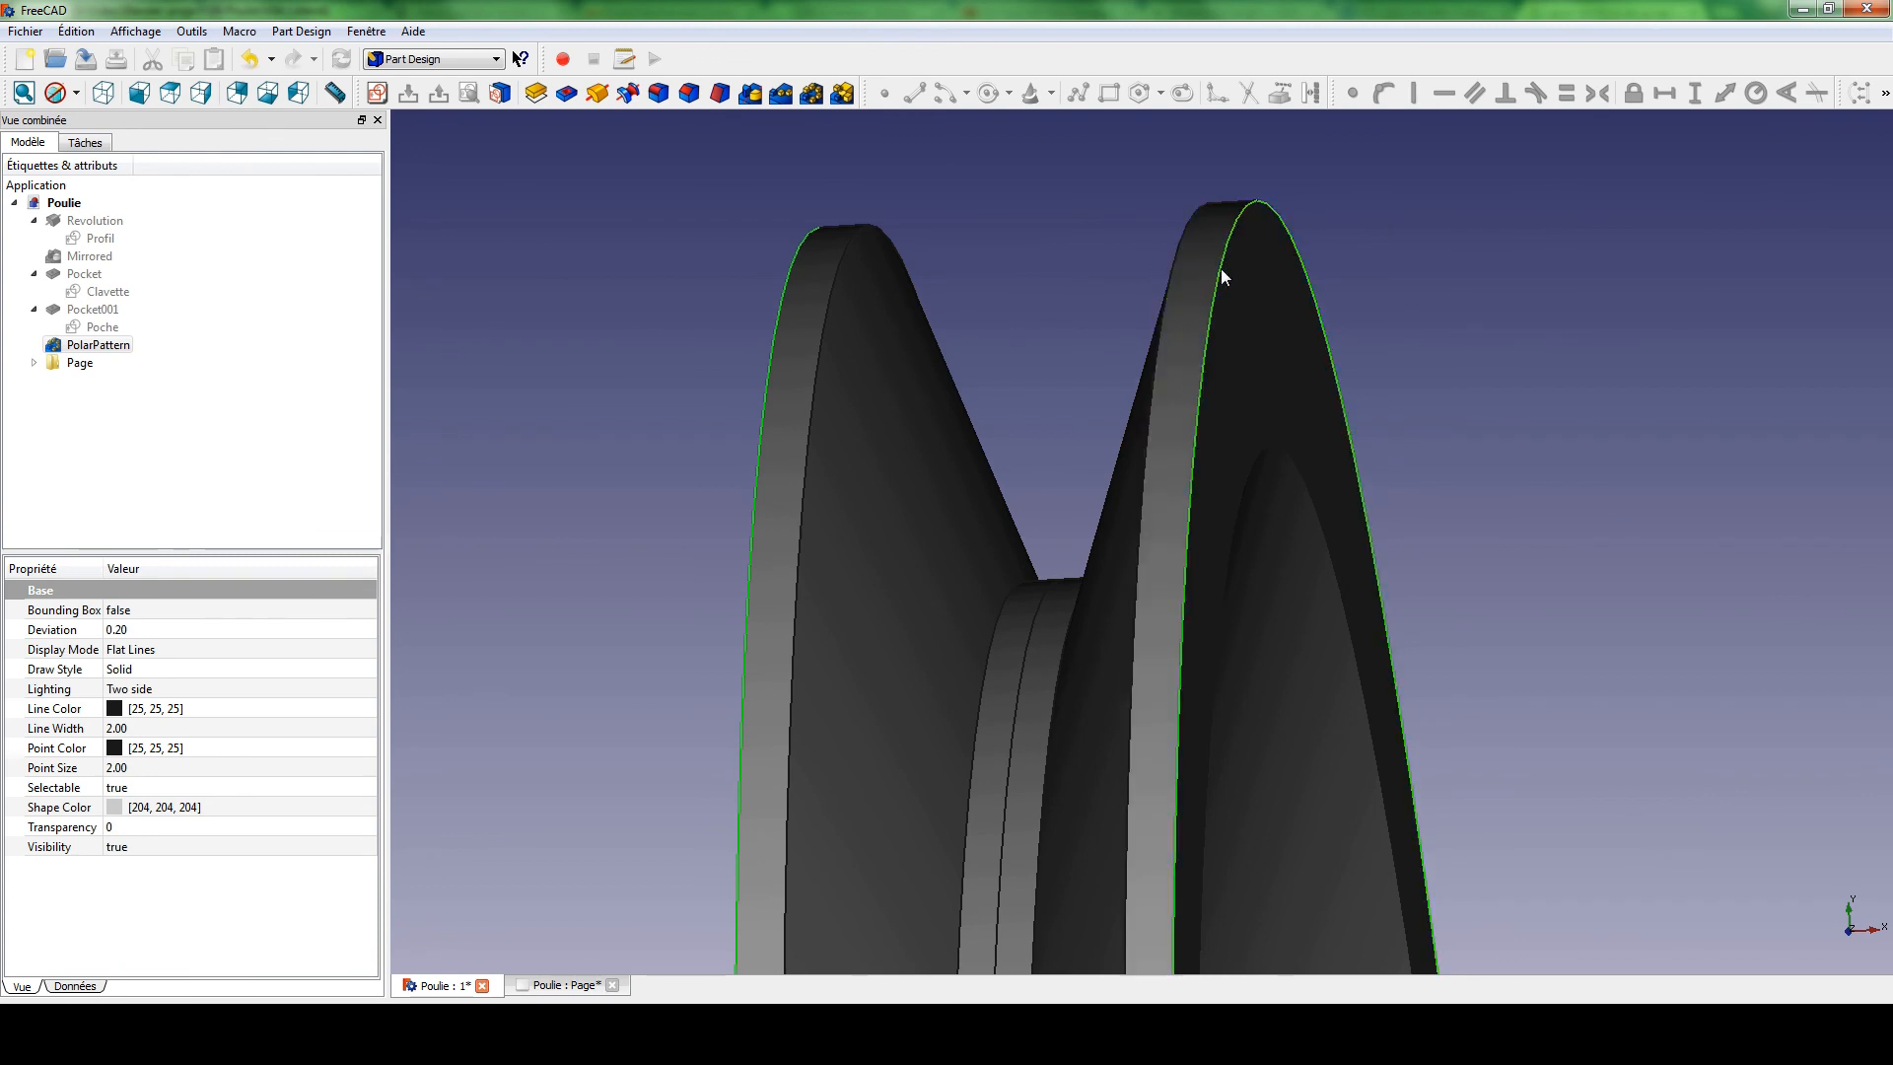
{"action": "middle_click_drag", "start_coordinate": [689, 237], "coordinate": [773, 228]}
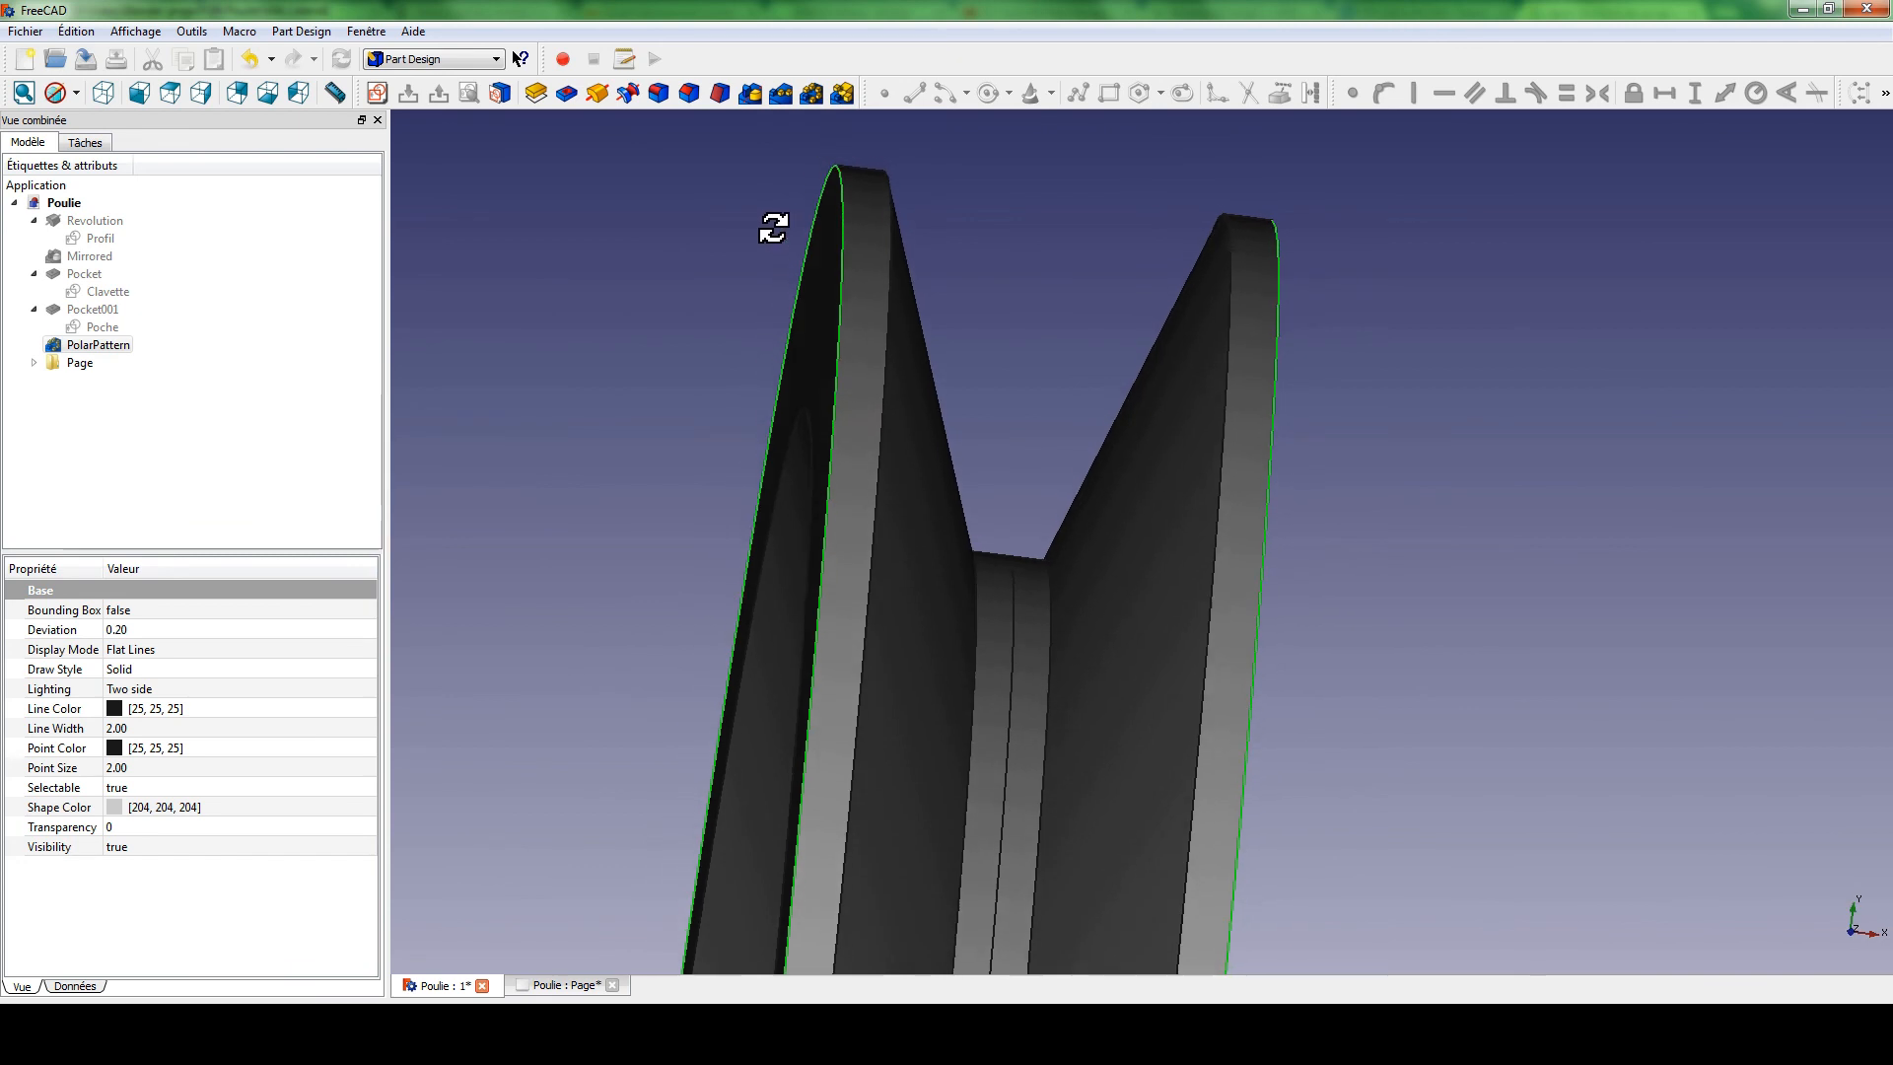
{"action": "left_click", "coordinate": [685, 95]}
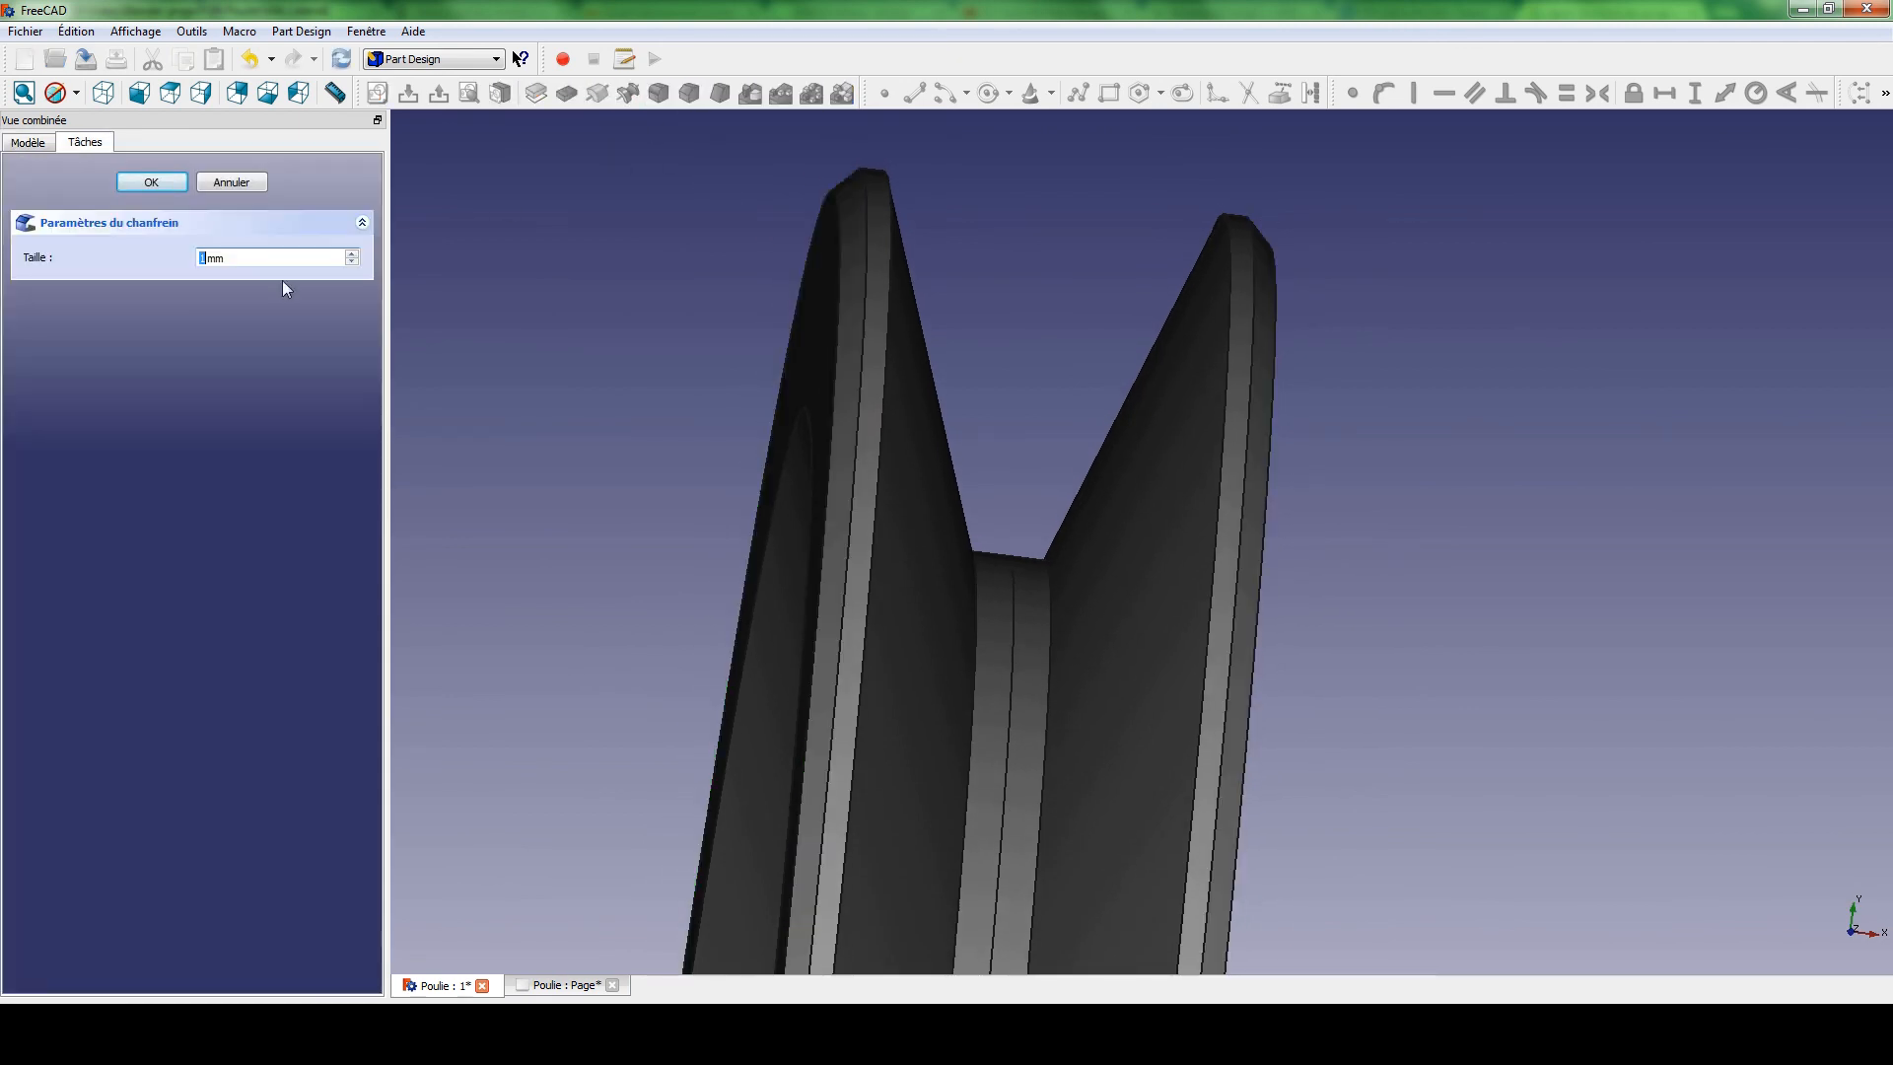
{"action": "type", "text": "0.2"}
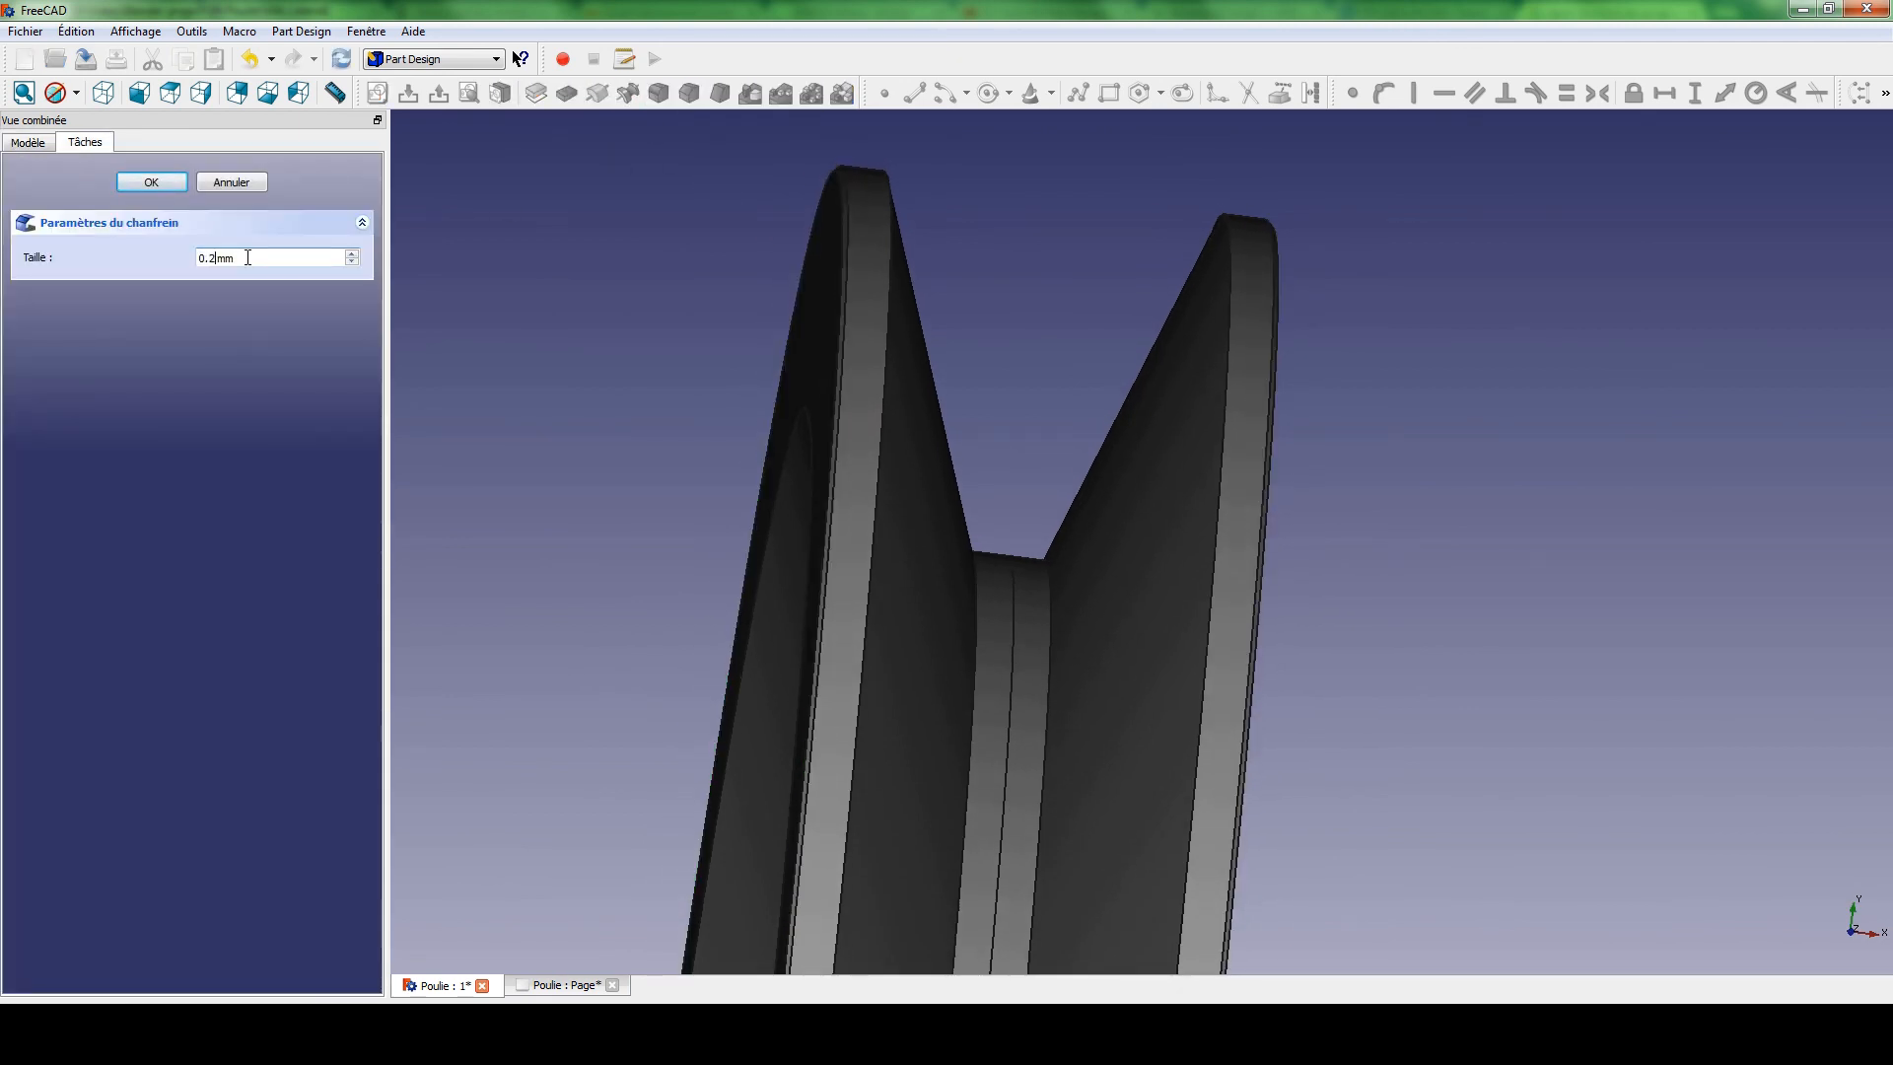
{"action": "key", "text": "Return"}
Fillet the two circular edges at the bottom of the pulley's V-groove with a radius of 0.5 mm.
{"action": "middle_click_drag", "start_coordinate": [930, 435], "coordinate": [975, 499]}
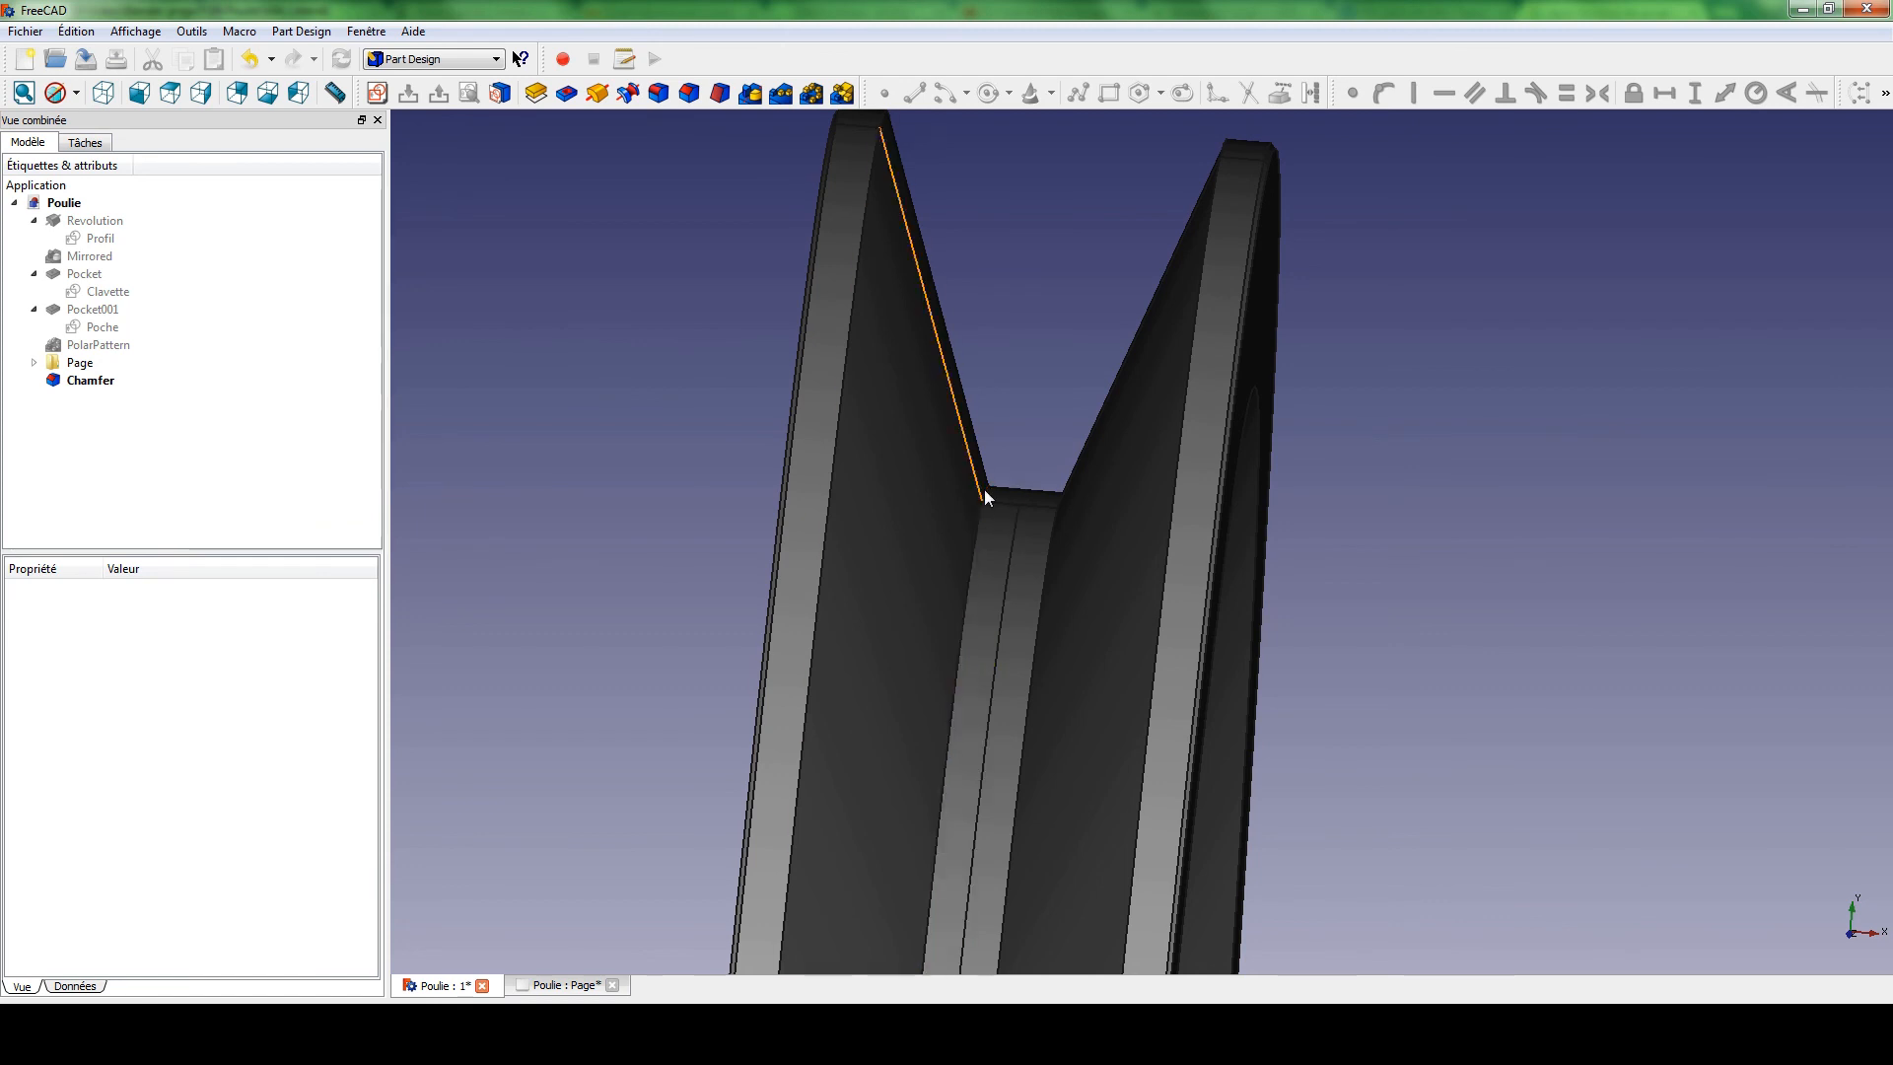
{"action": "left_click", "coordinate": [987, 496]}
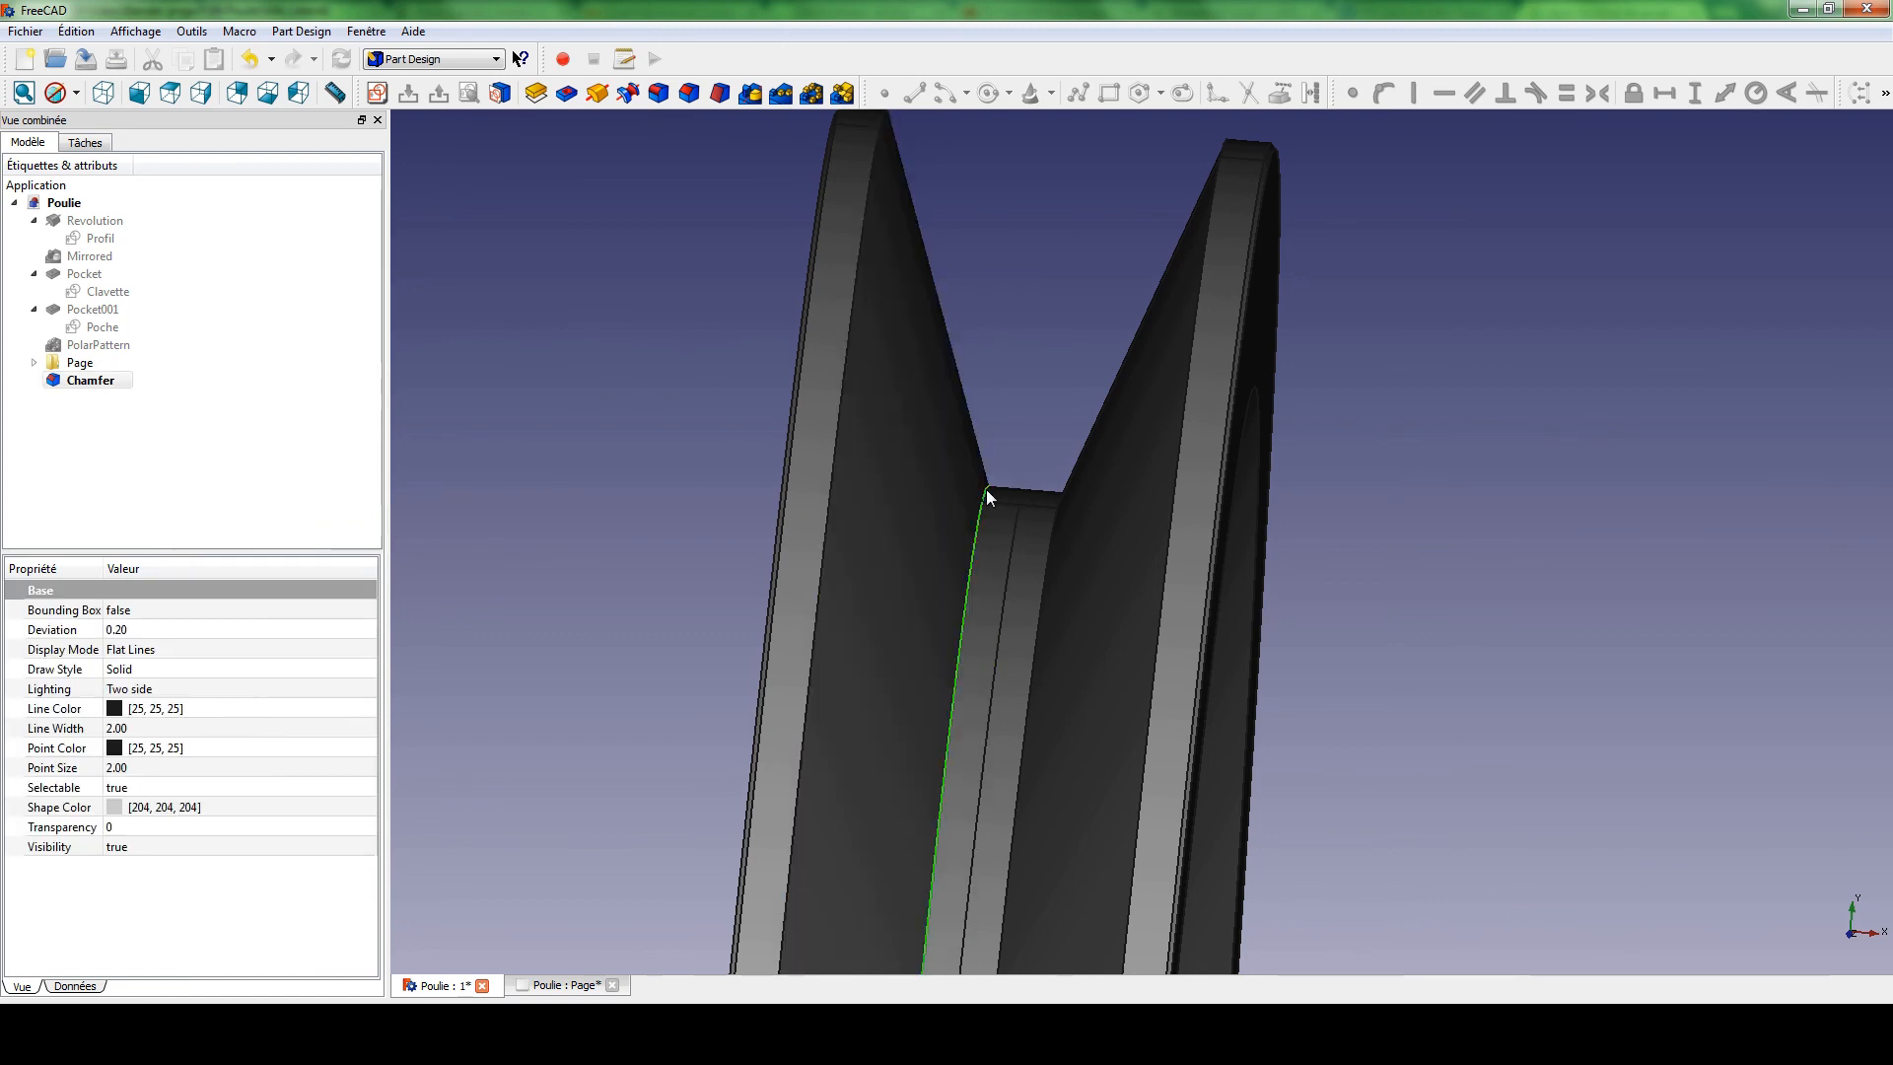
{"action": "mouse_move", "coordinate": [1030, 570]}
{"action": "middle_mouse_down"}
{"action": "mouse_move", "coordinate": [963, 583]}
{"action": "mouse_move", "coordinate": [1025, 582]}
{"action": "middle_mouse_up"}
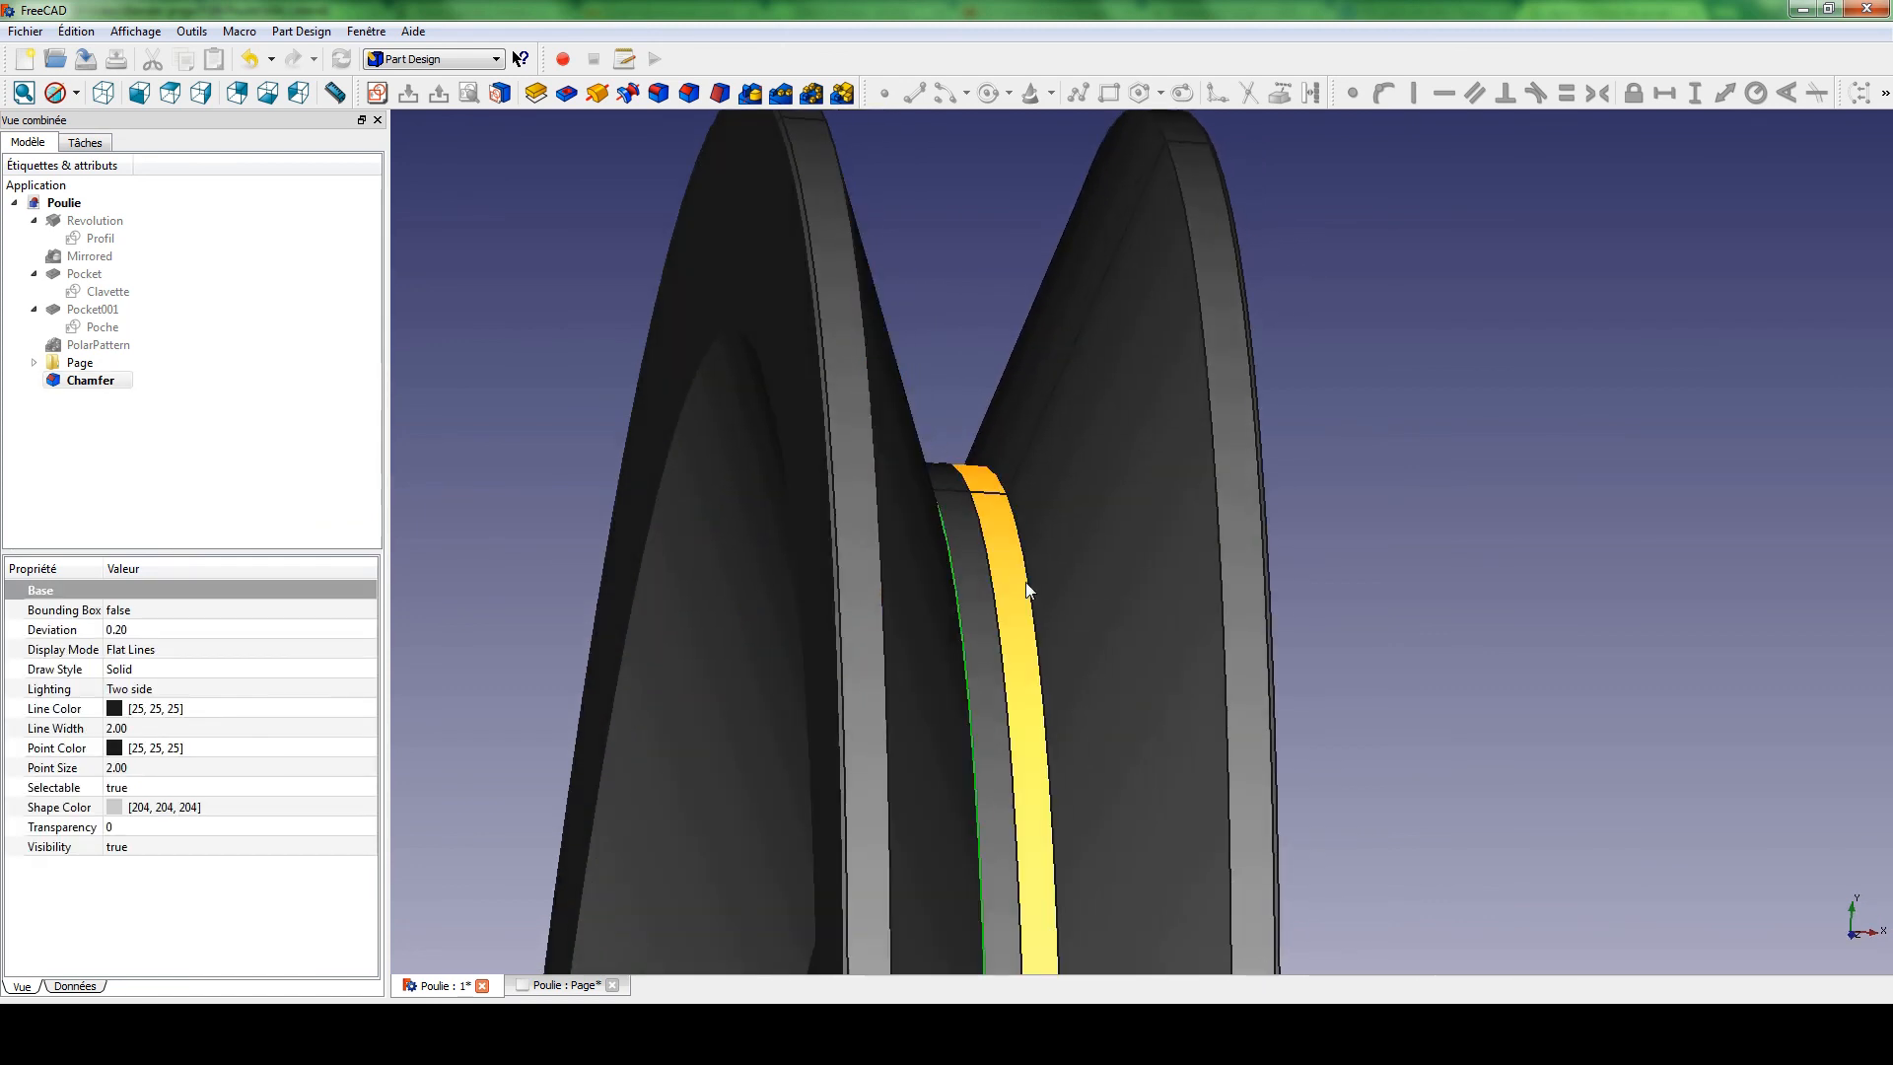
{"action": "left_click", "coordinate": [1027, 583], "text": "ctrl"}
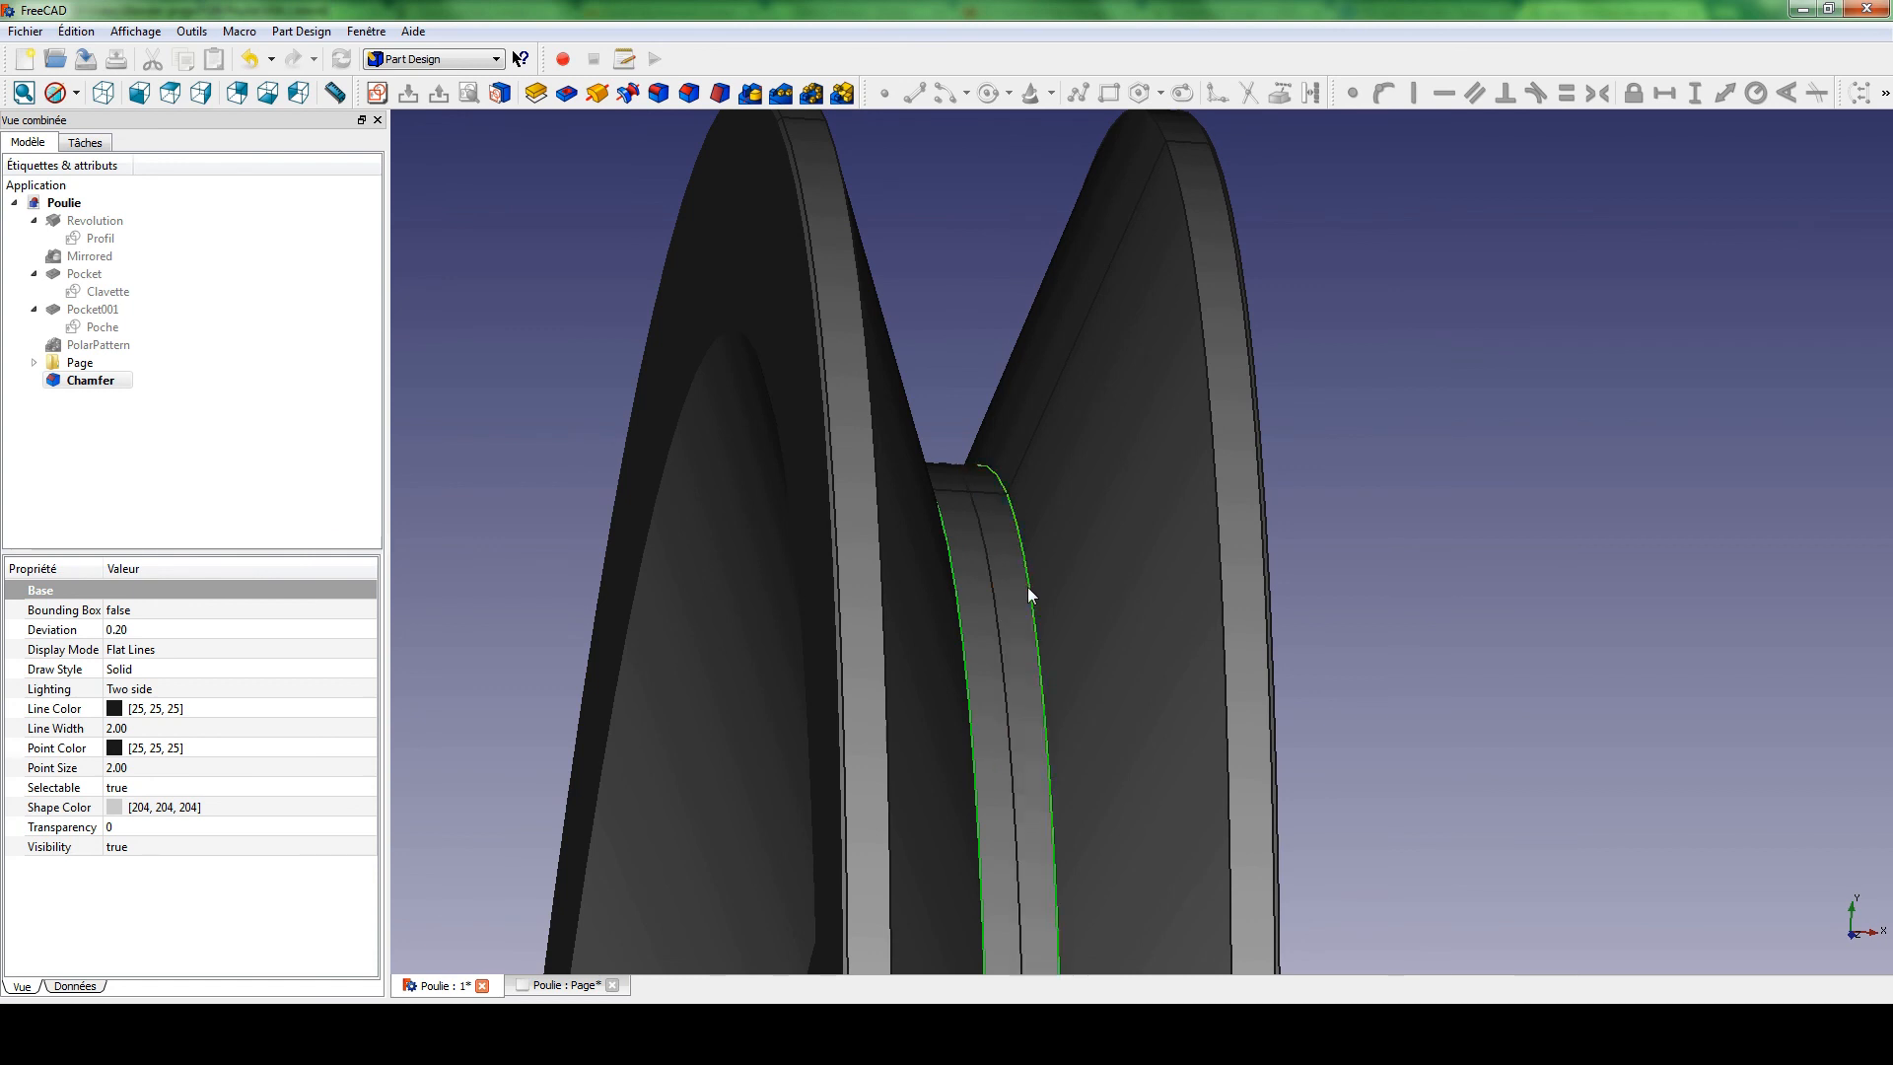
{"action": "left_click", "coordinate": [657, 94]}
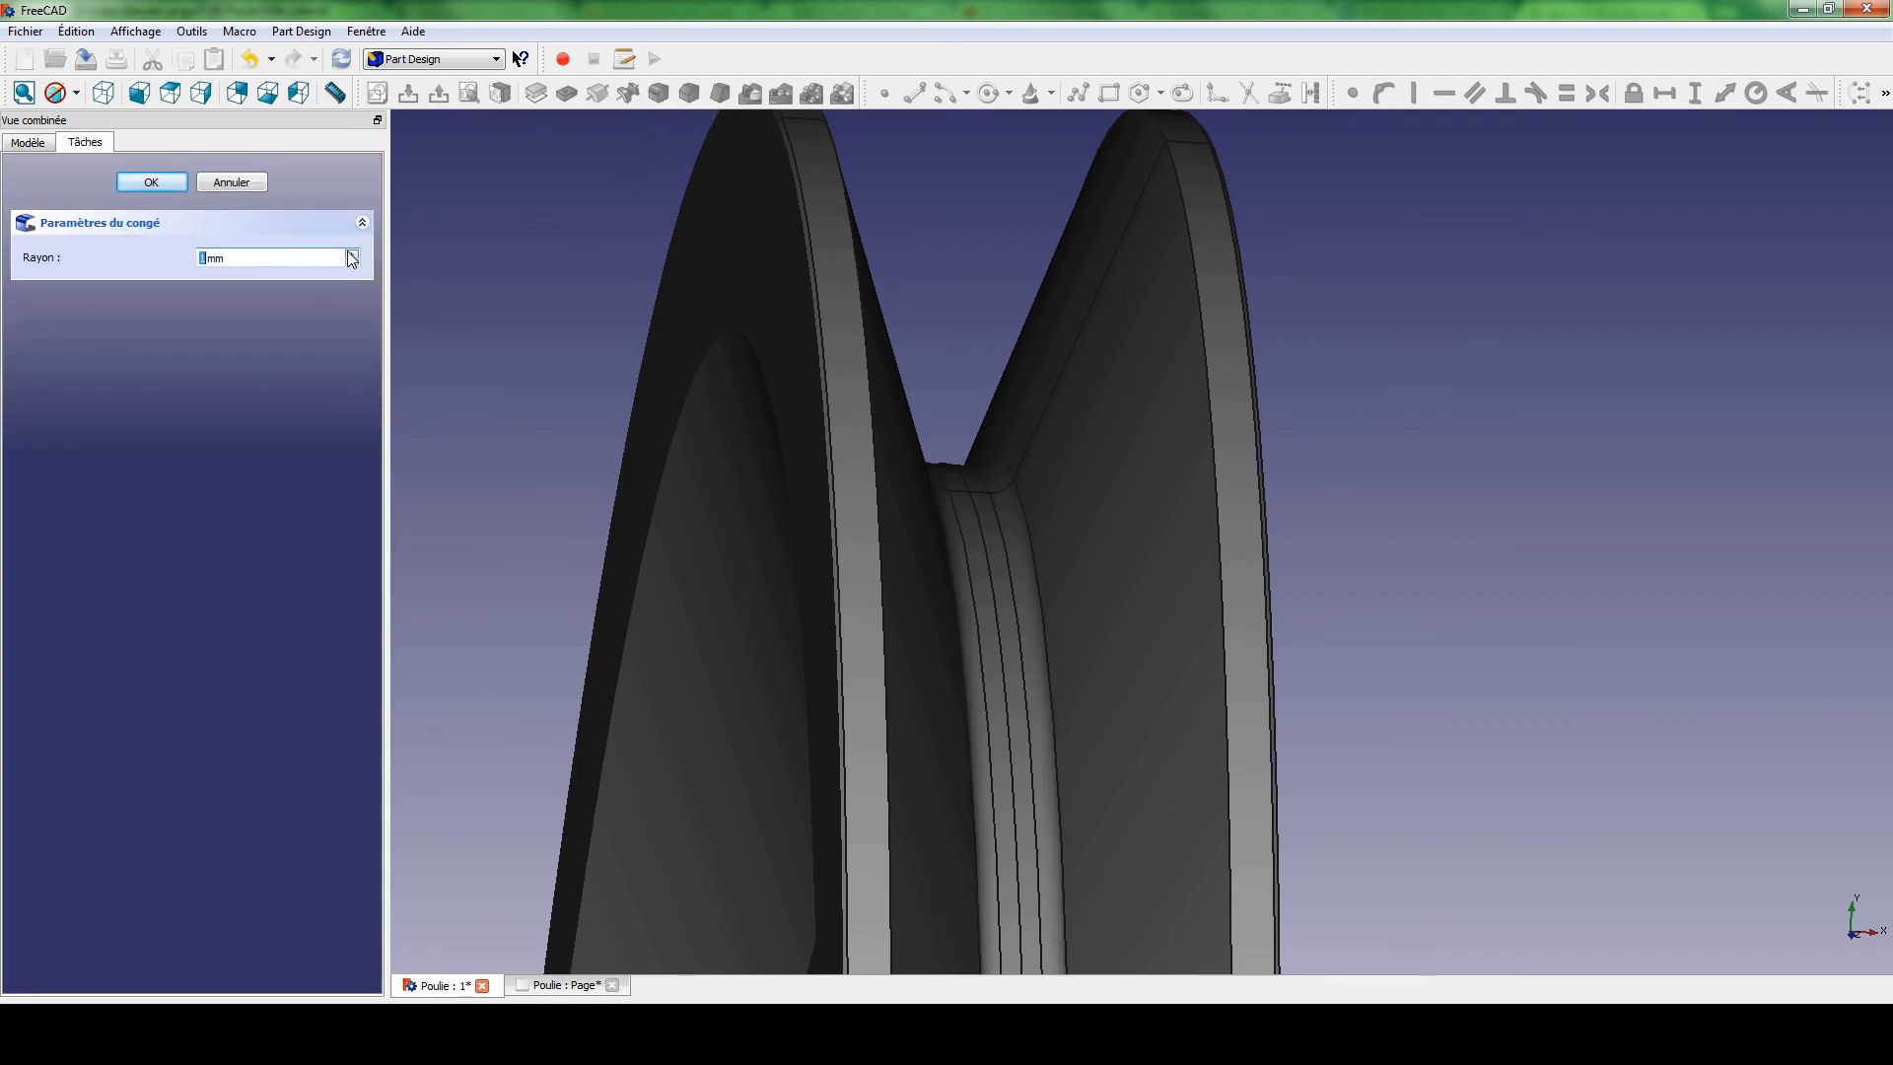
{"action": "type", "text": "0.5"}
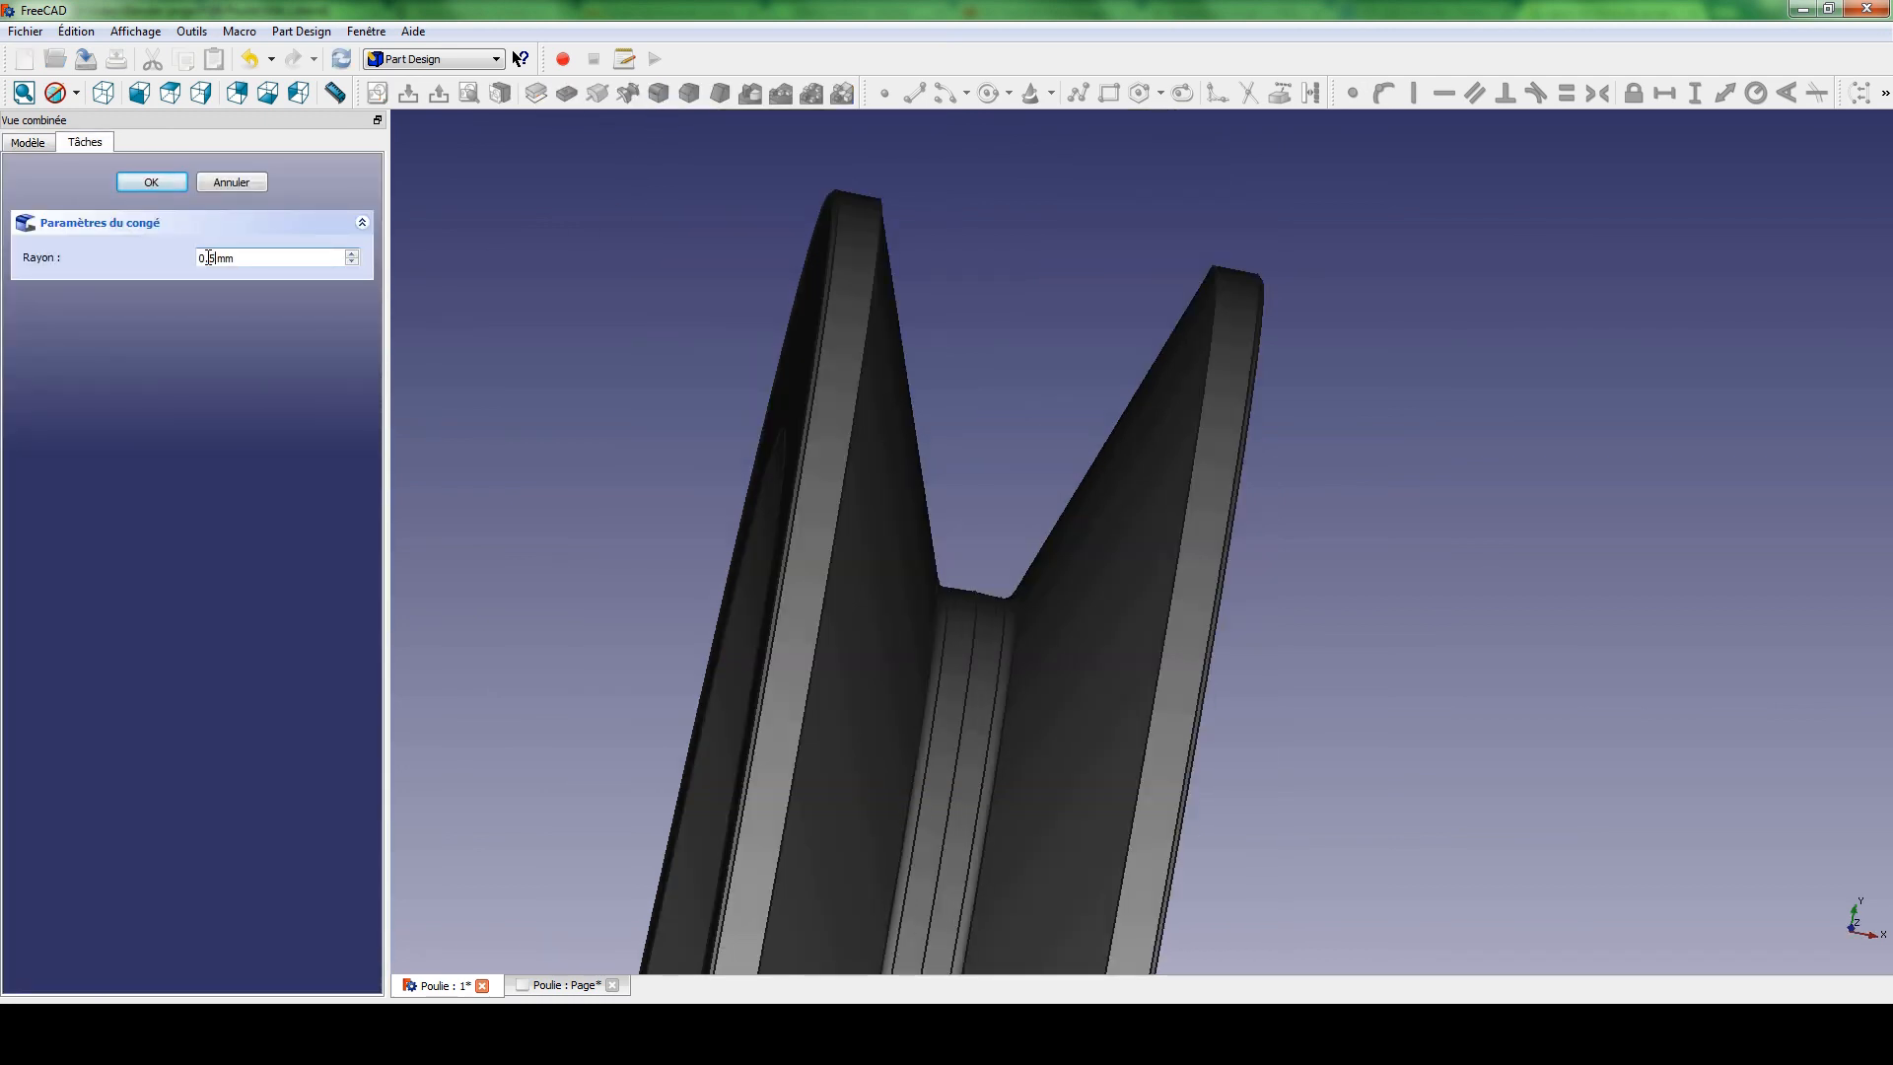
{"action": "key", "text": "Return"}
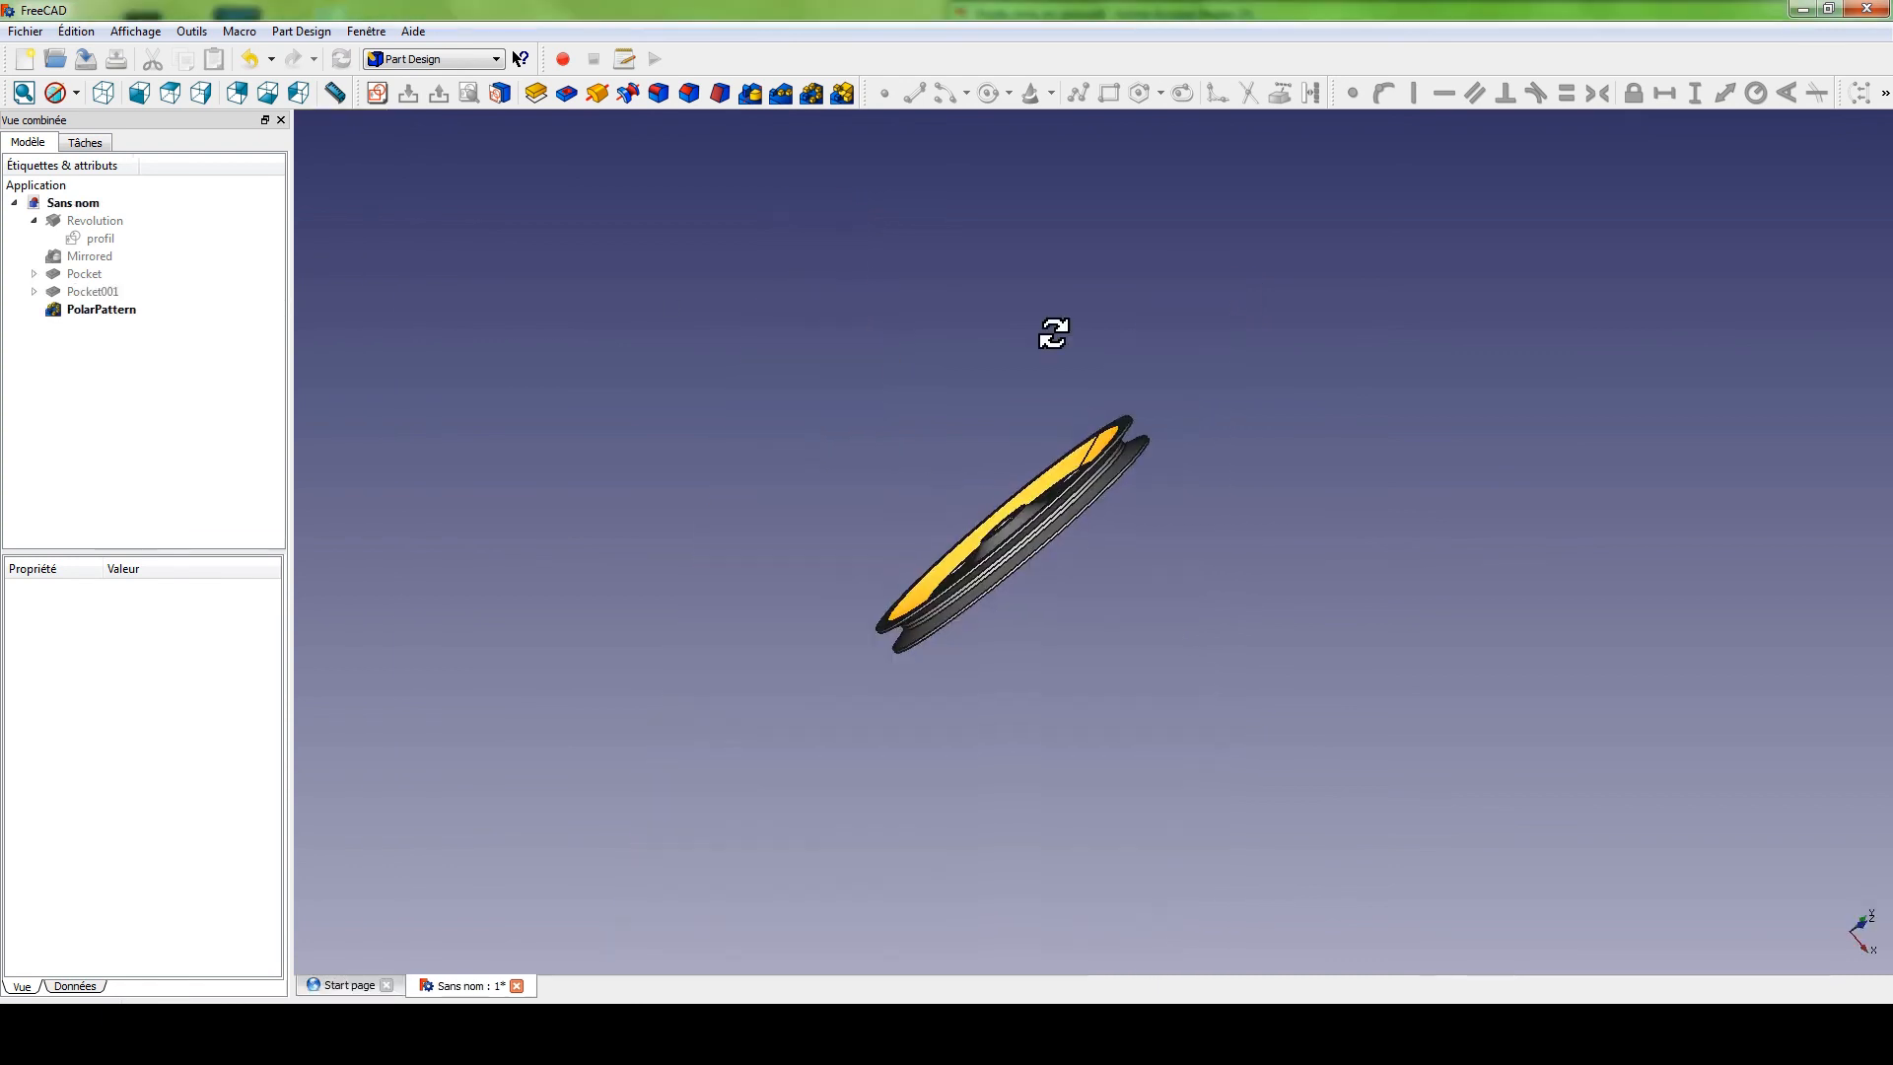
{"action": "middle_click_drag", "start_coordinate": [1053, 334], "coordinate": [840, 335]}
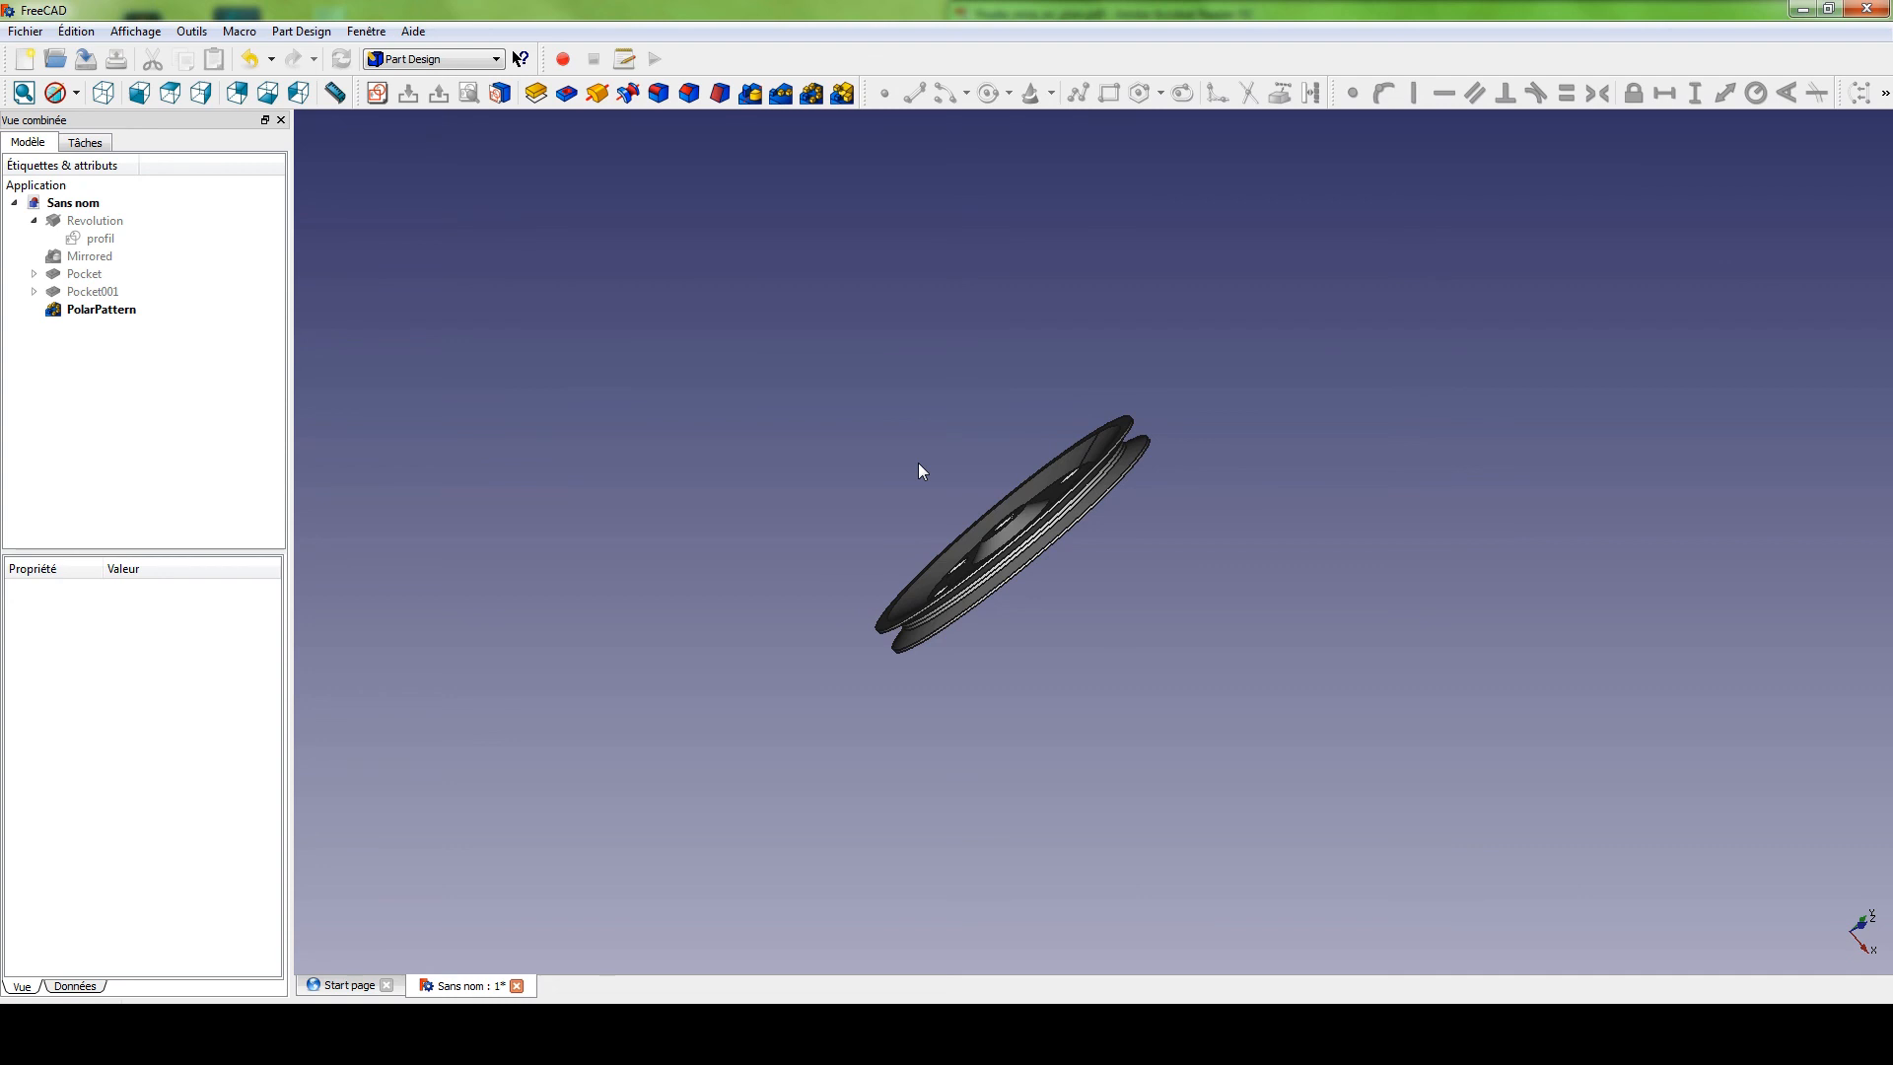
{"action": "mouse_move", "coordinate": [808, 466]}
{"action": "middle_mouse_down"}
{"action": "mouse_move", "coordinate": [803, 431]}
{"action": "mouse_move", "coordinate": [896, 494]}
{"action": "mouse_move", "coordinate": [819, 279]}
{"action": "mouse_move", "coordinate": [820, 486]}
{"action": "middle_mouse_up"}
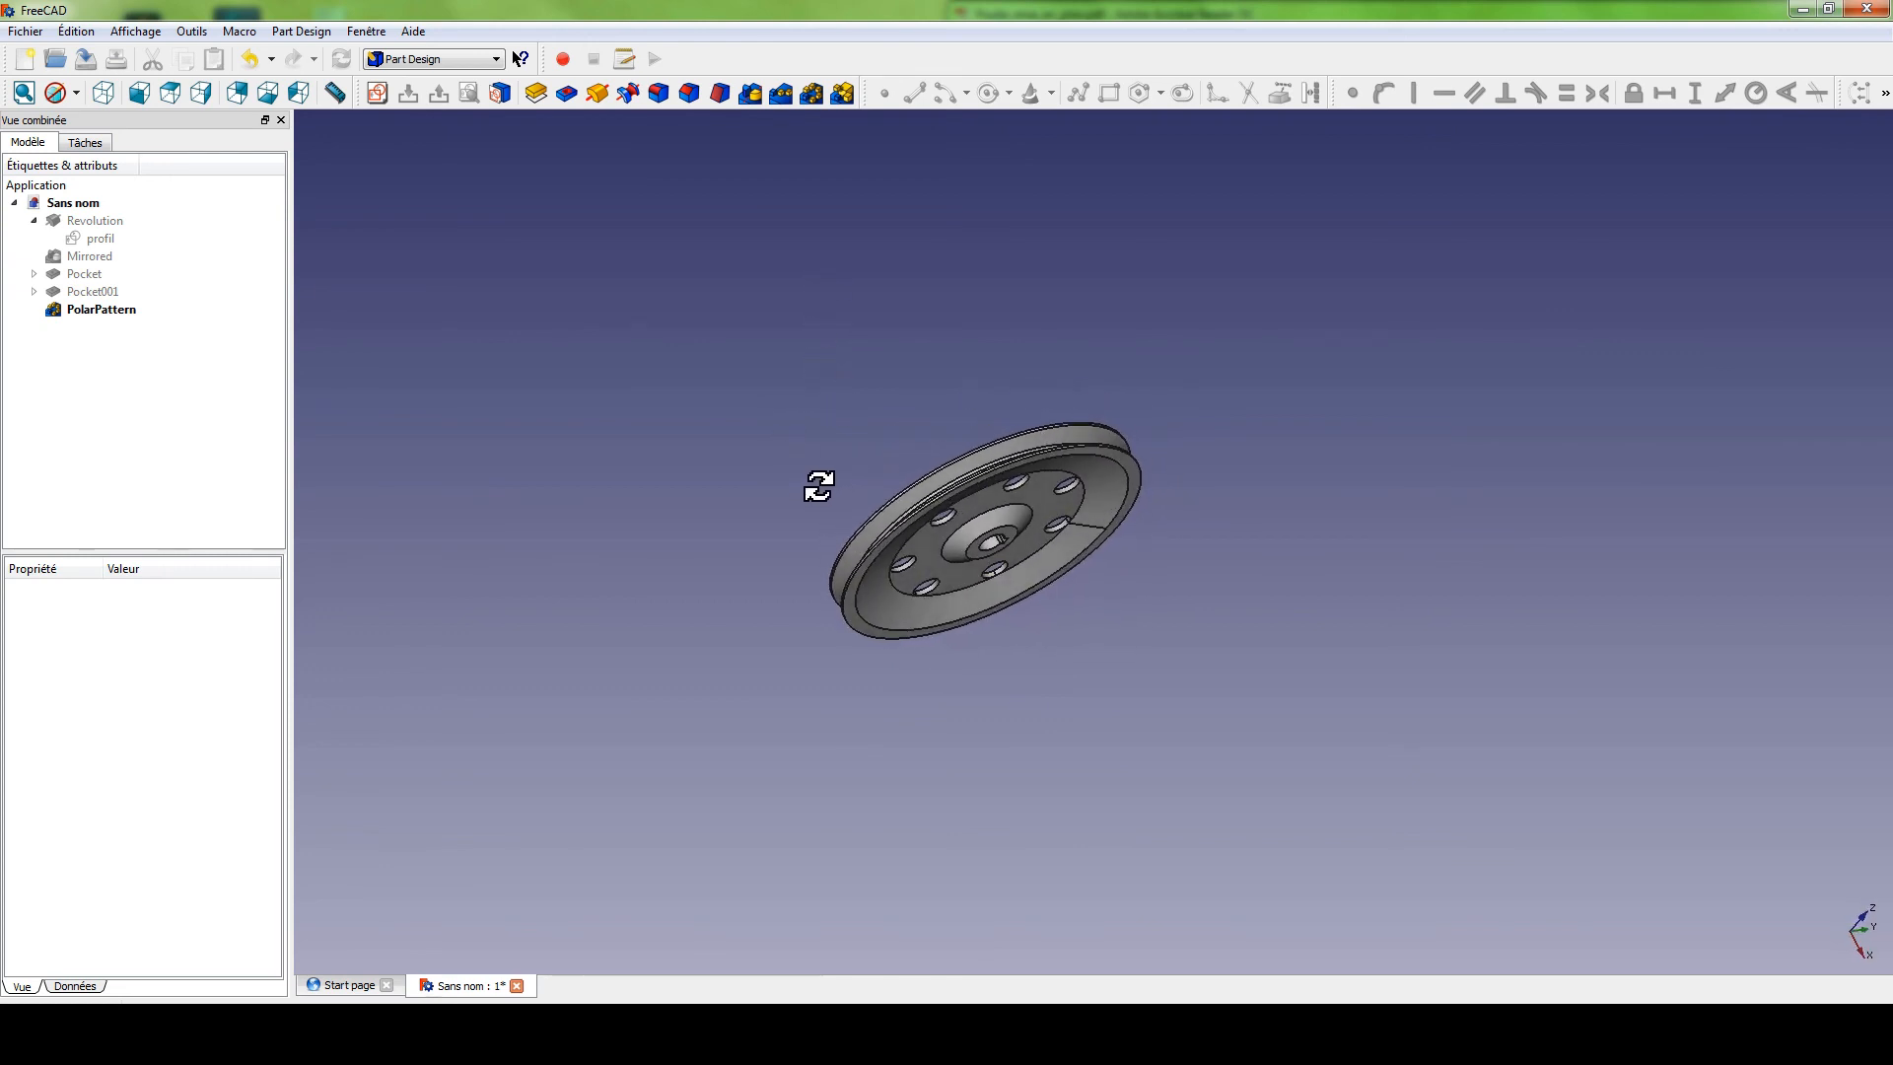